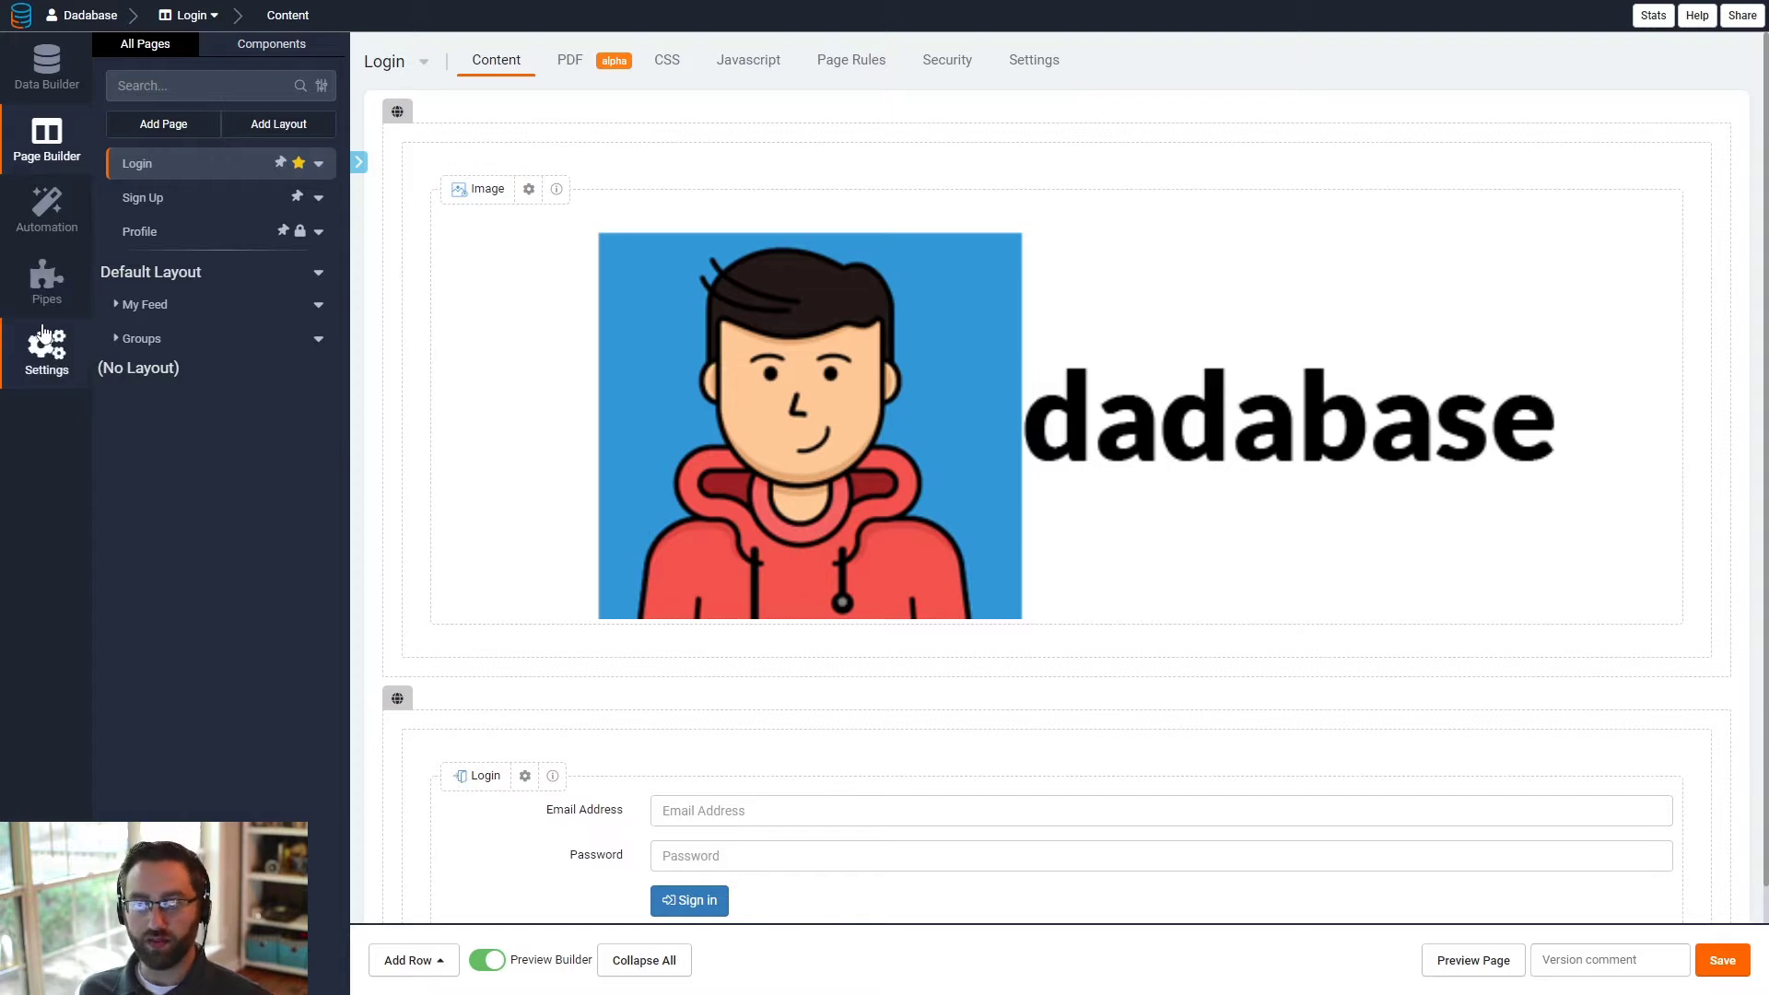
# - Open the app's domain settings and examine the custom domain name
pyautogui.click(45, 378)
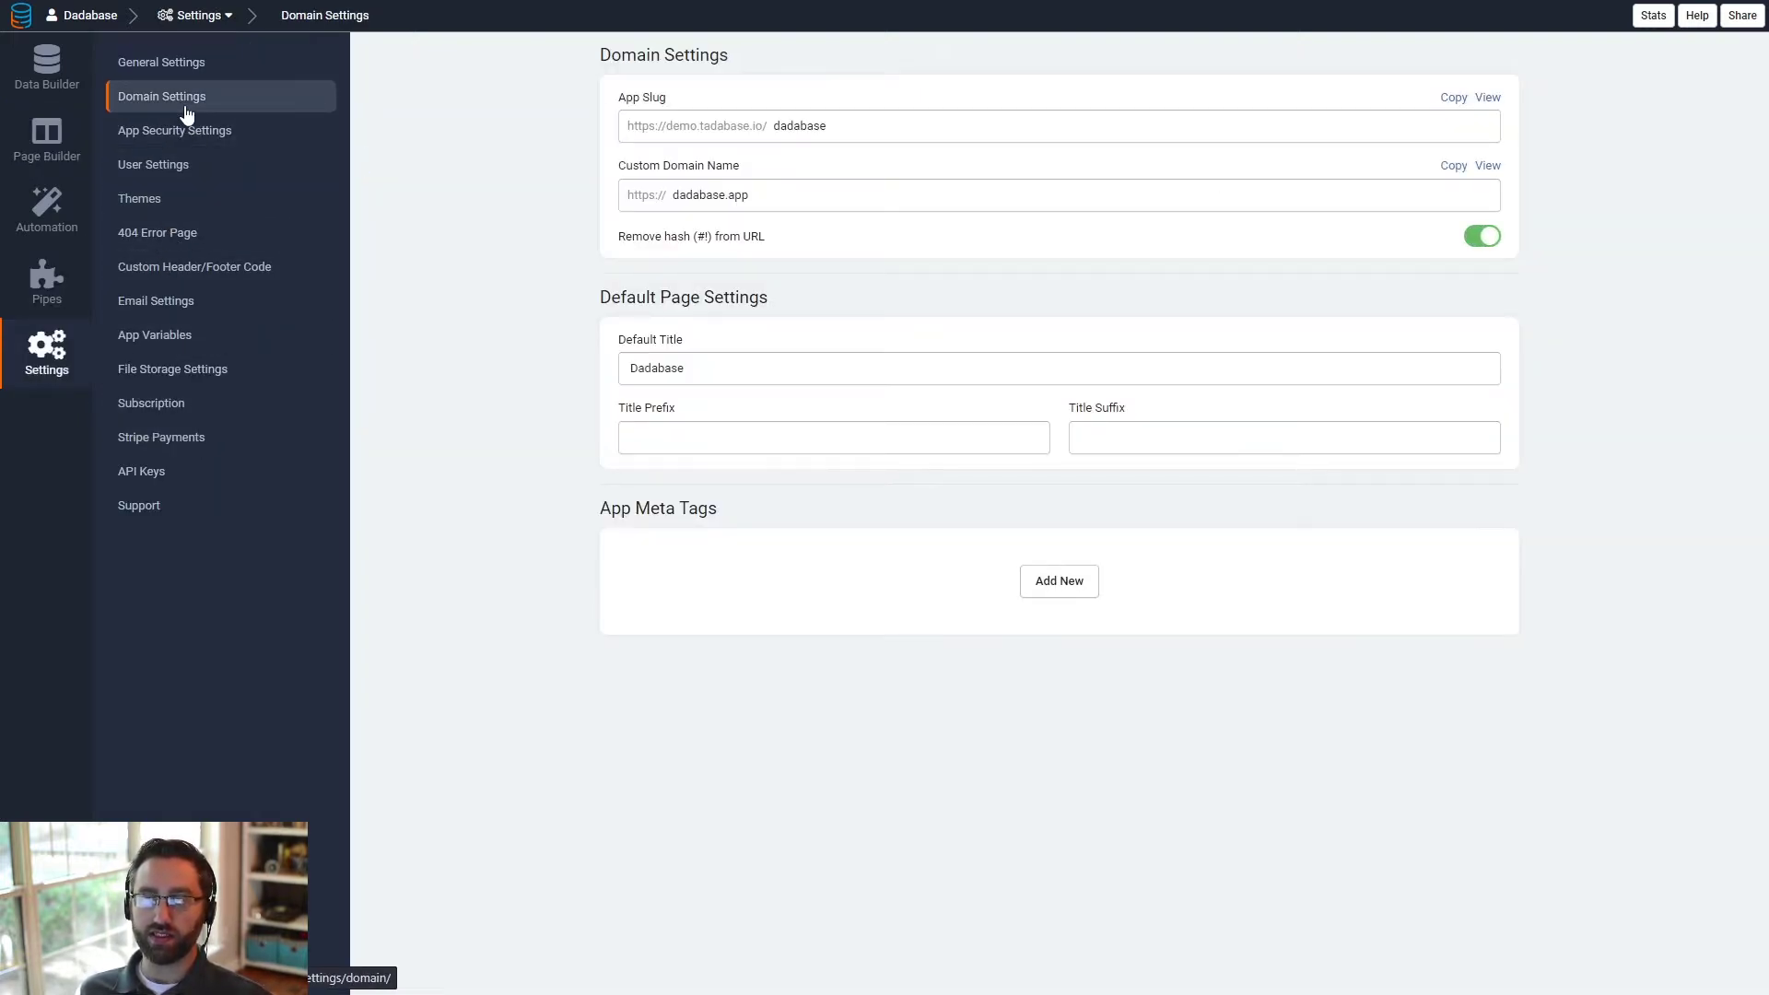
pyautogui.moveTo(785, 193); pyautogui.dragTo(673, 195)
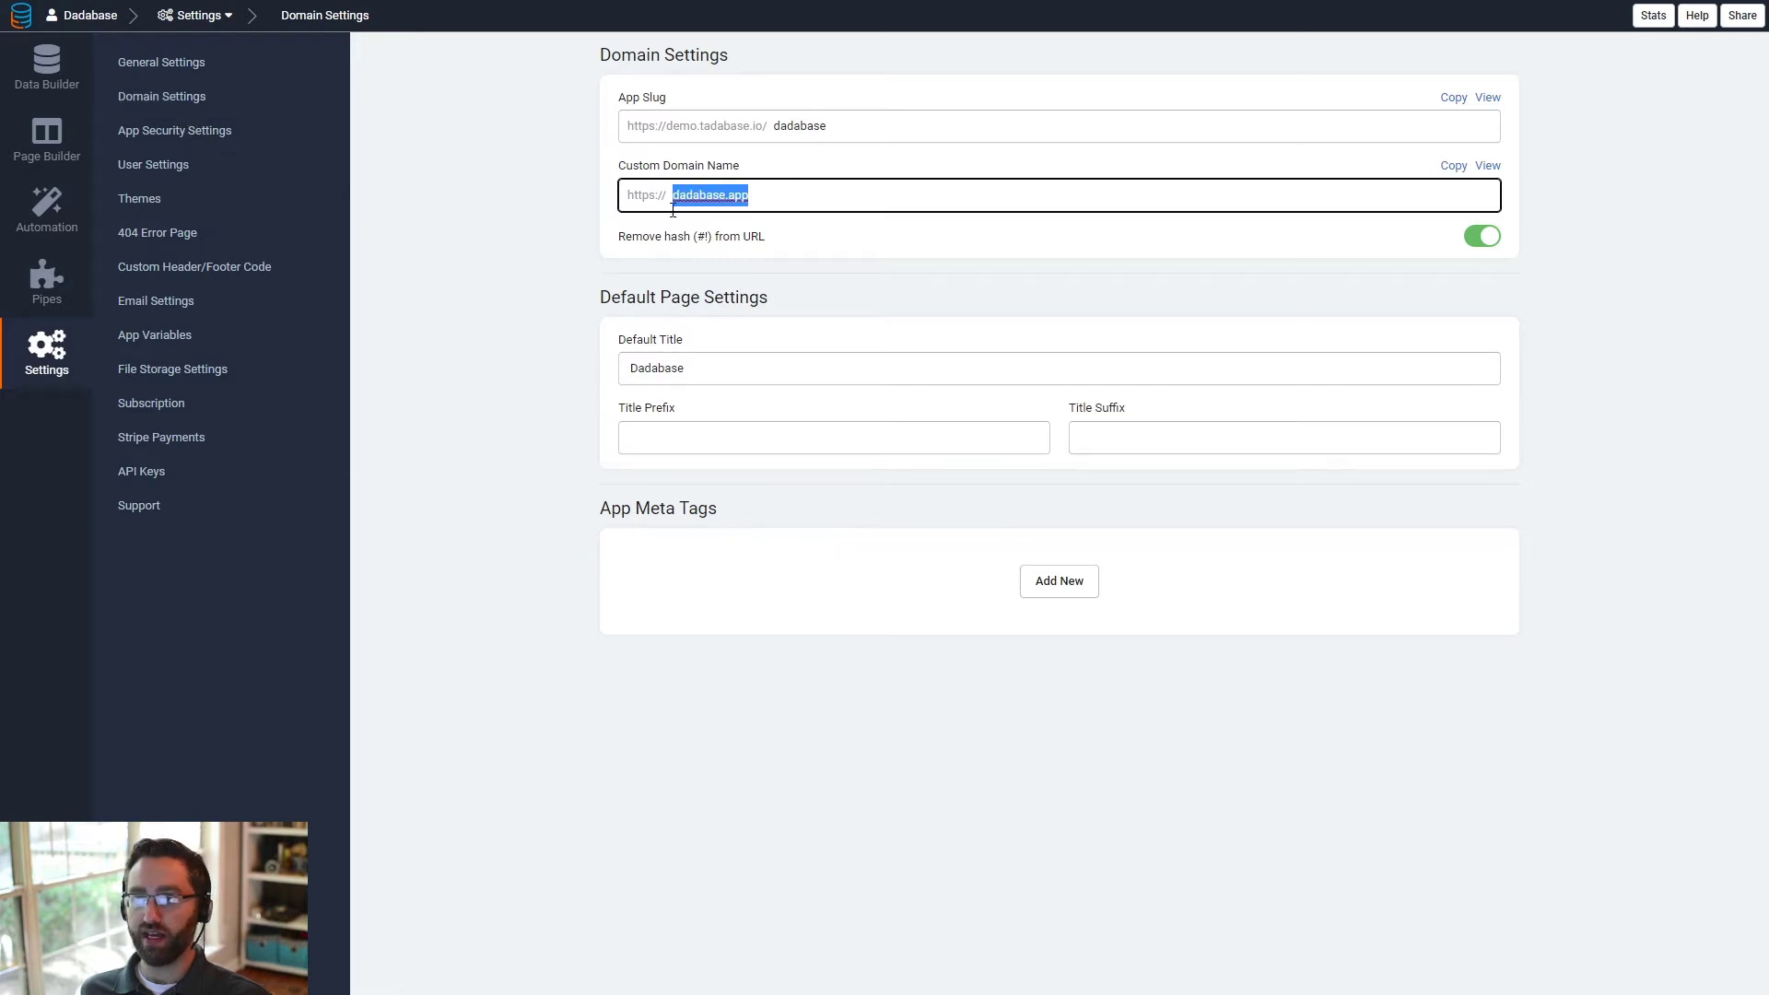
pyautogui.click(805, 193)
pyautogui.doubleClick(768, 196)
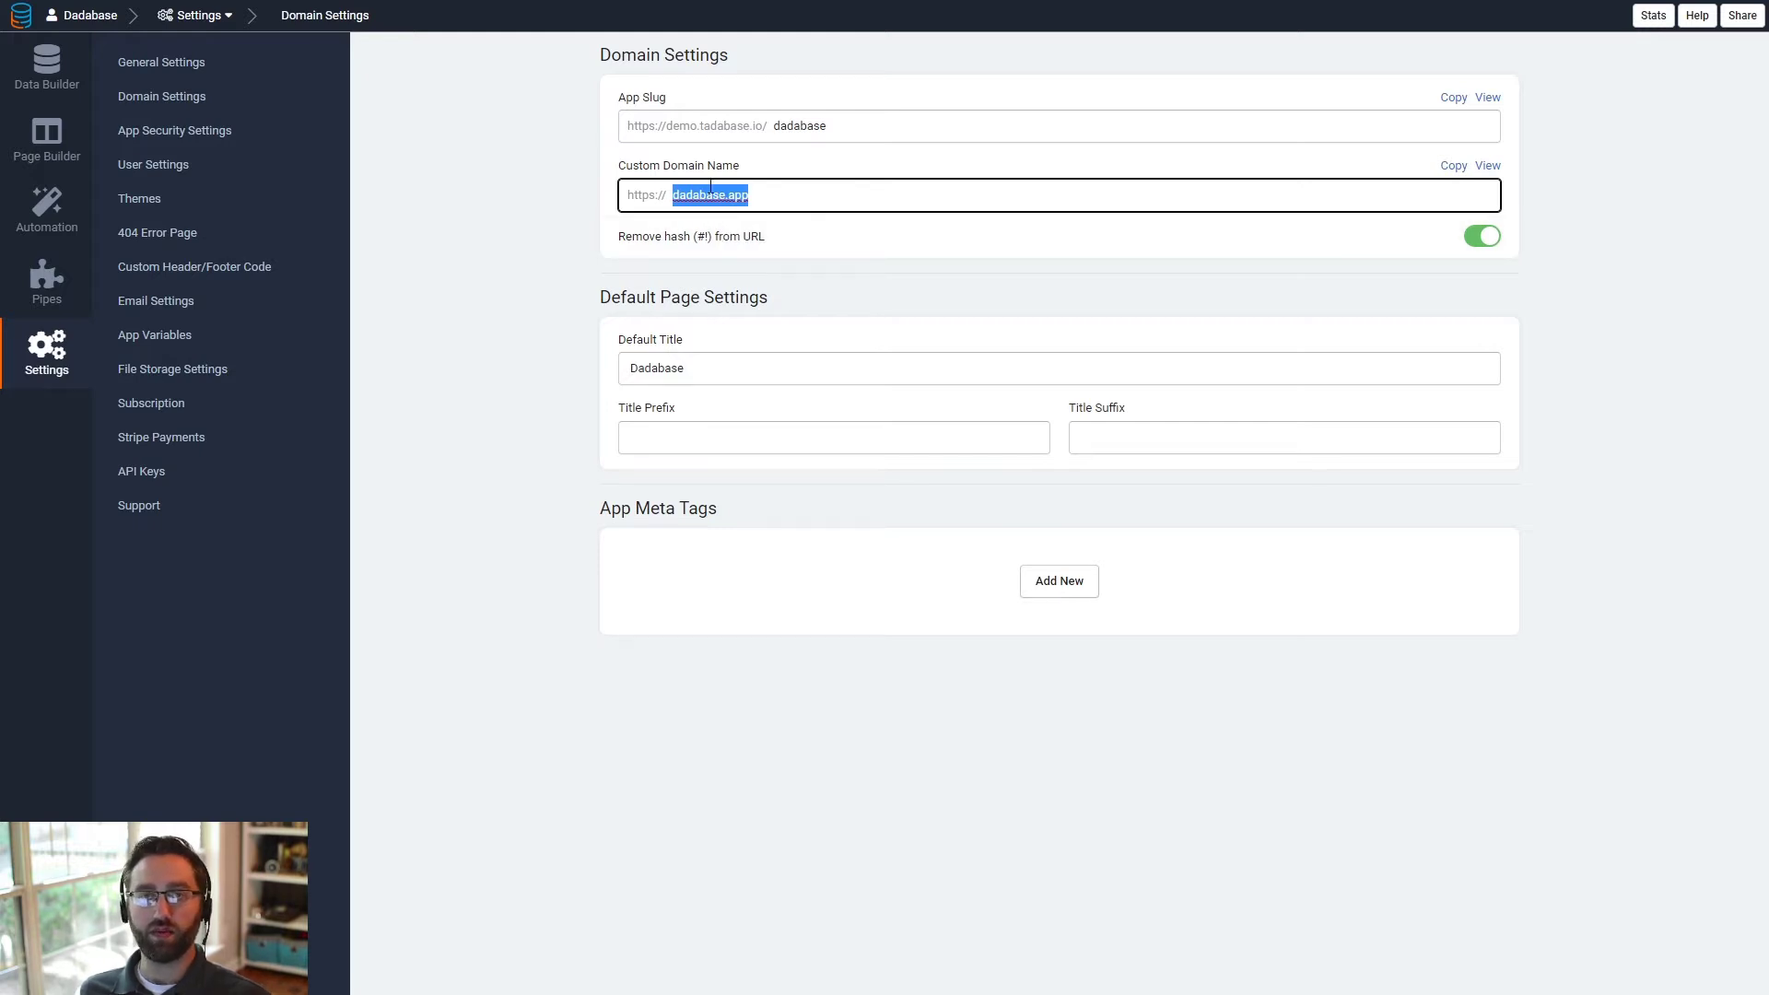
# - Review the Login page's content in the Page Builder and check its Home Page setting
pyautogui.click(66, 141)
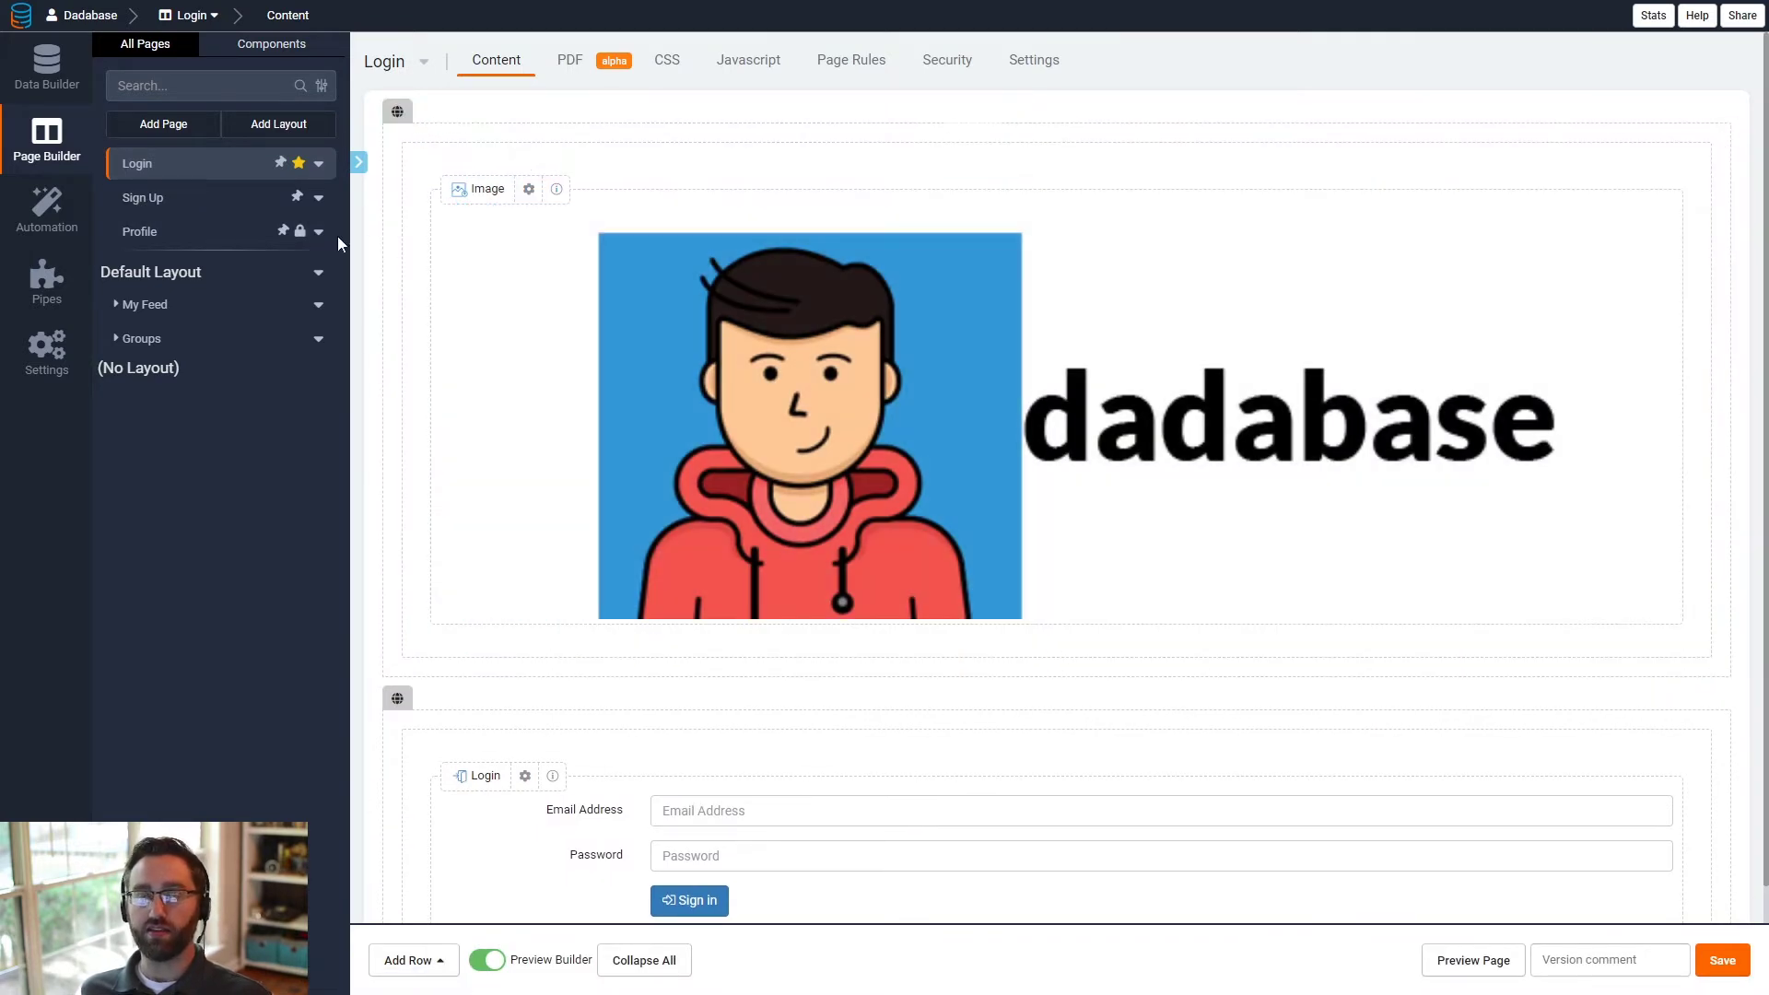
pyautogui.scroll(-1, 933, 539)
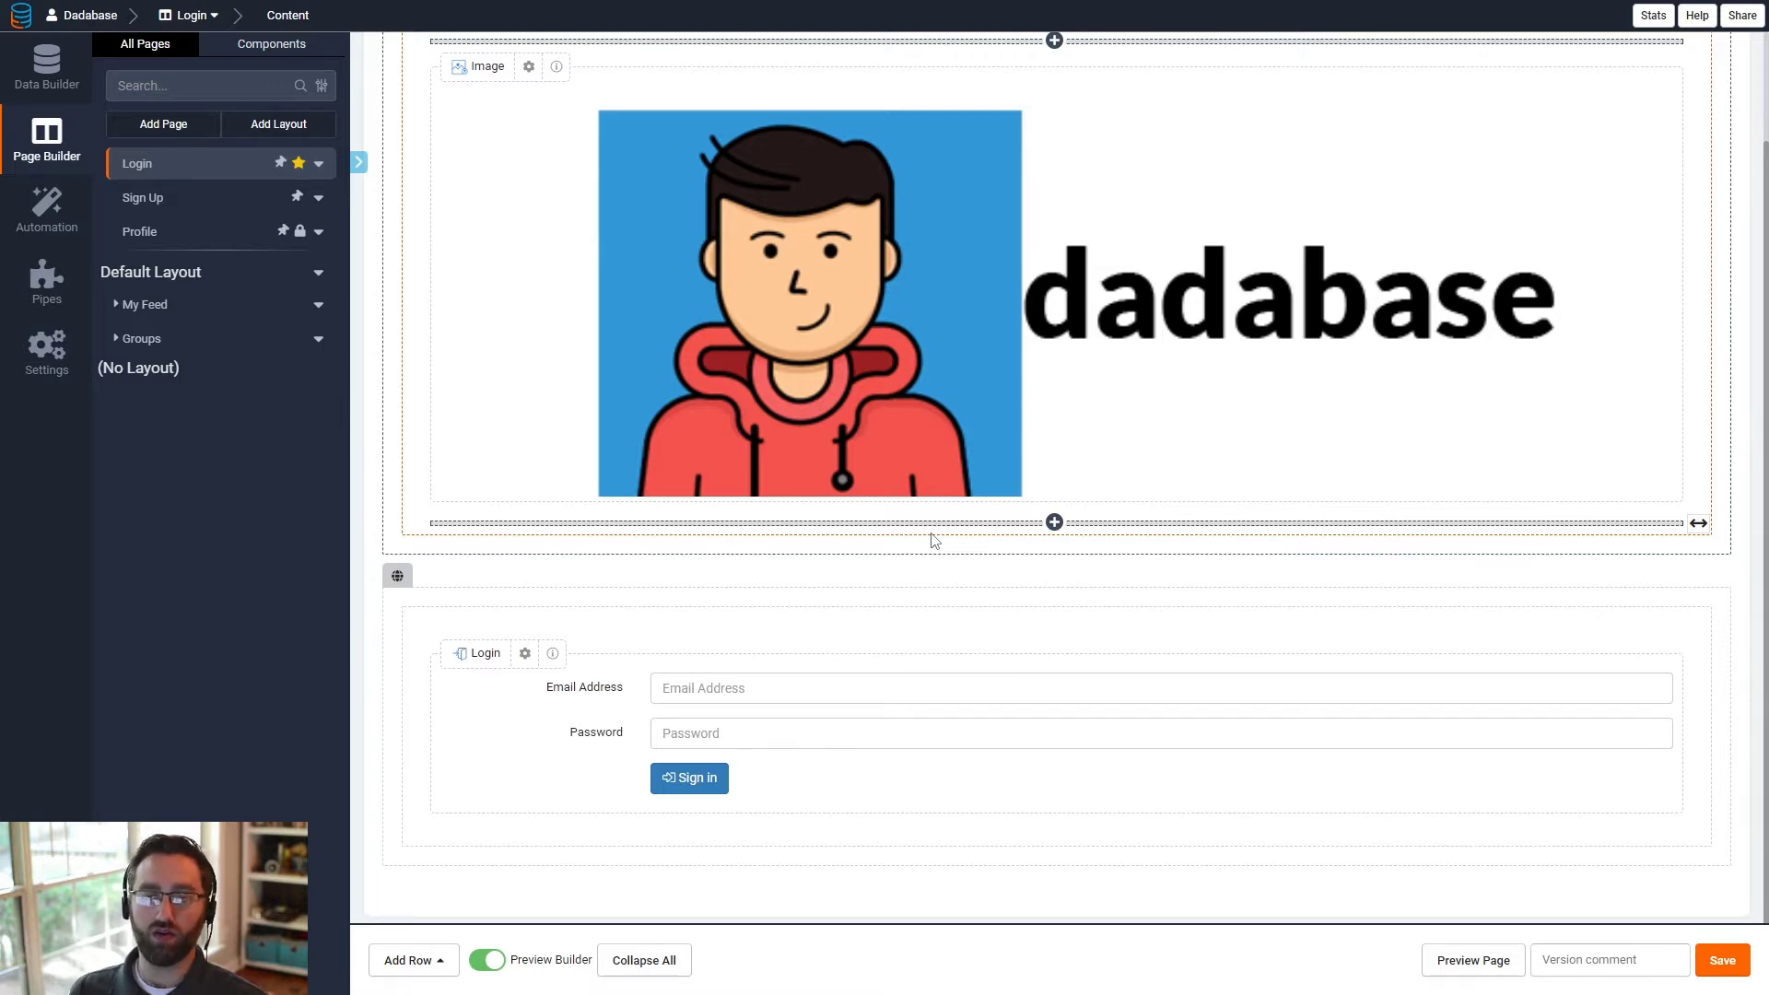
pyautogui.scroll(2, 960, 517)
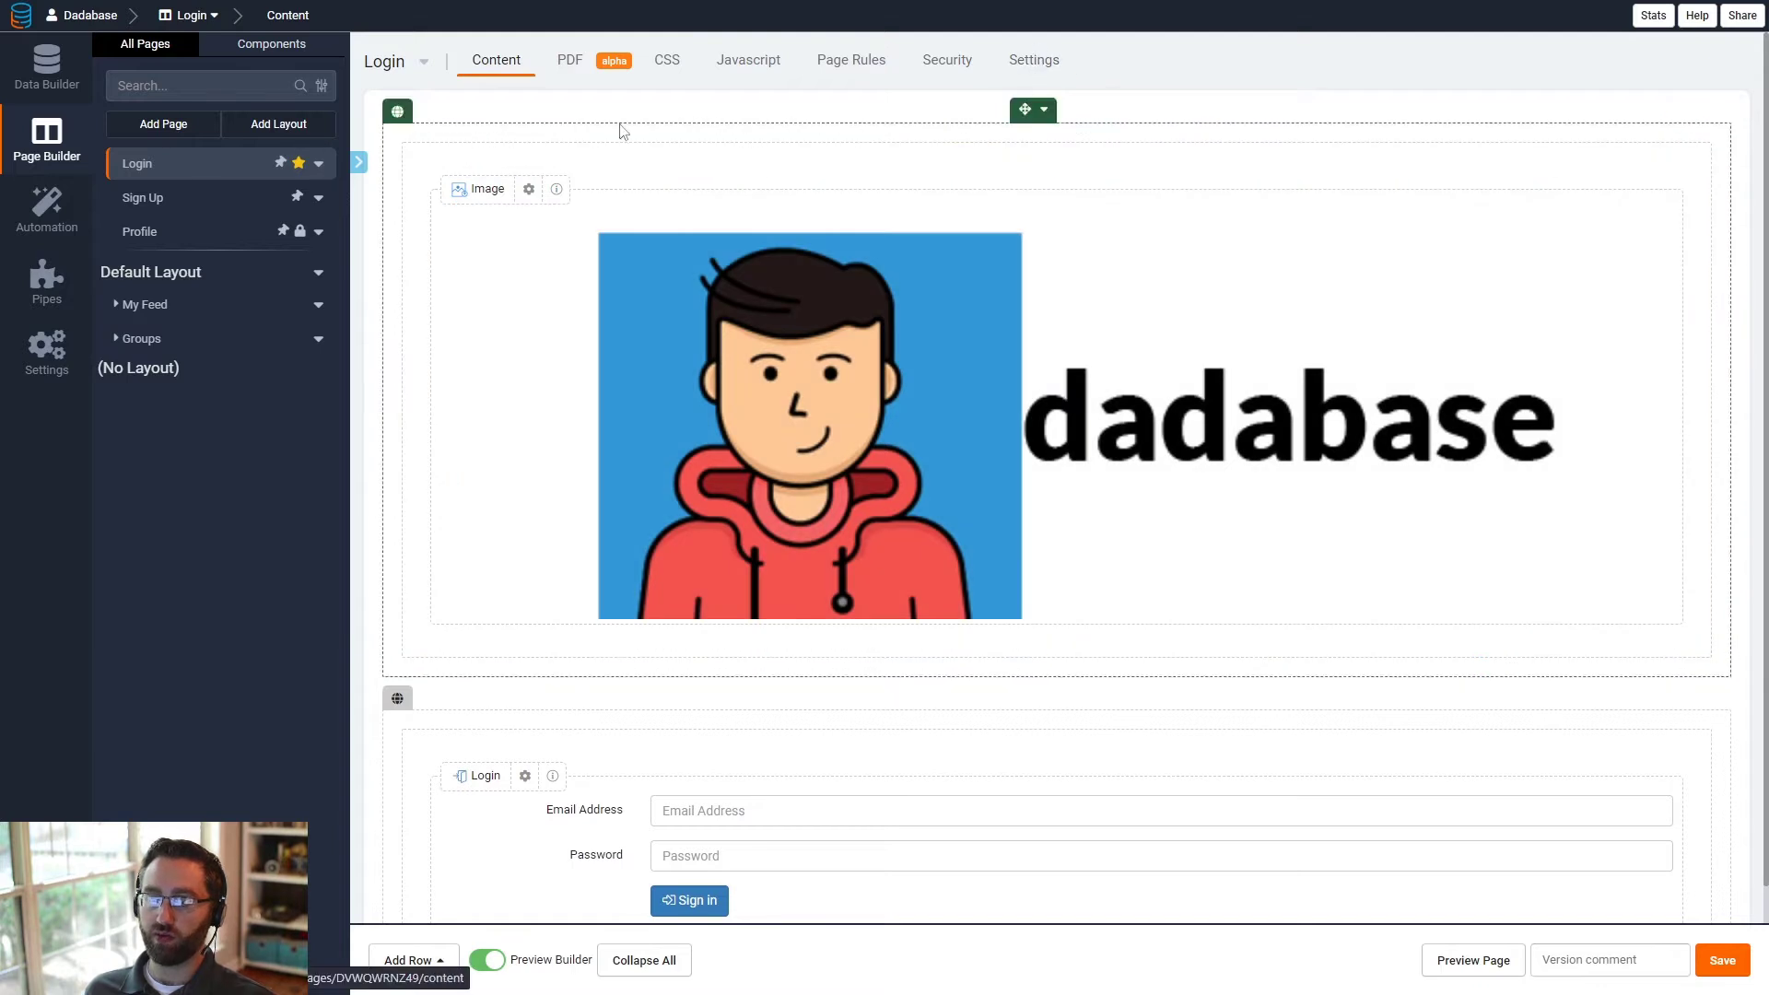
pyautogui.click(1031, 62)
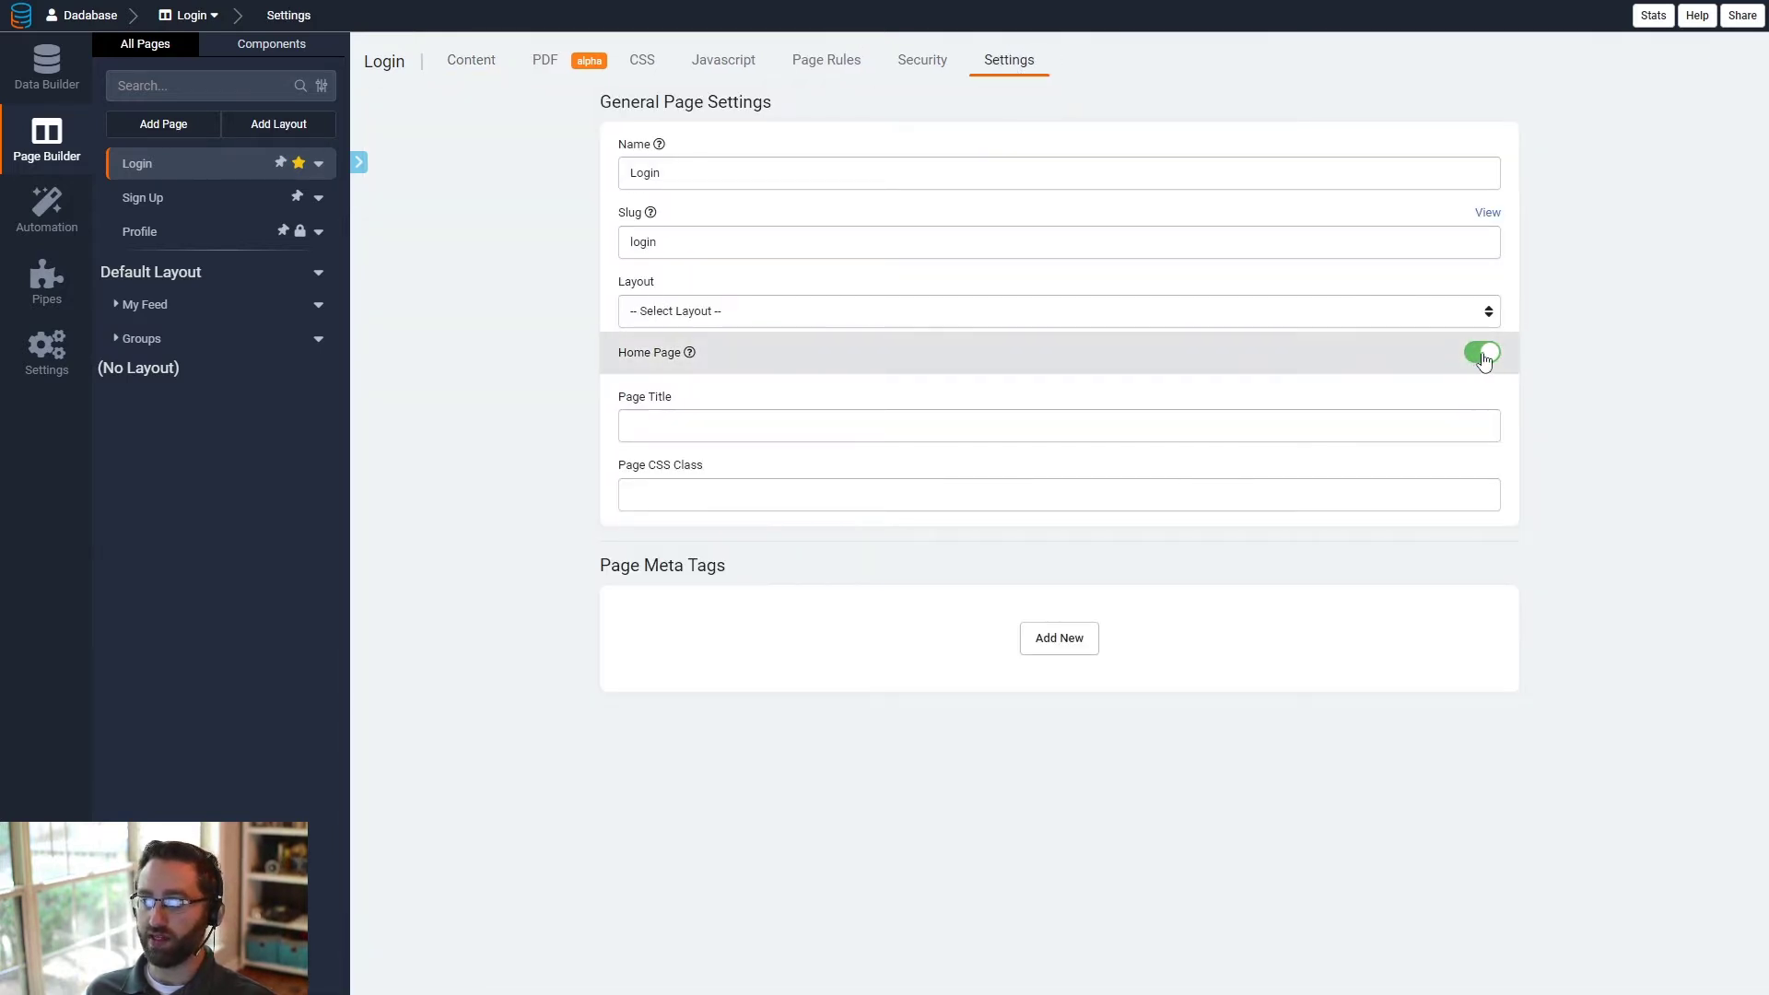
# - Preview the Login page, sign in with the account email address and password, and dismiss the offer to save the password
pyautogui.click(170, 178)
pyautogui.click(1449, 965)
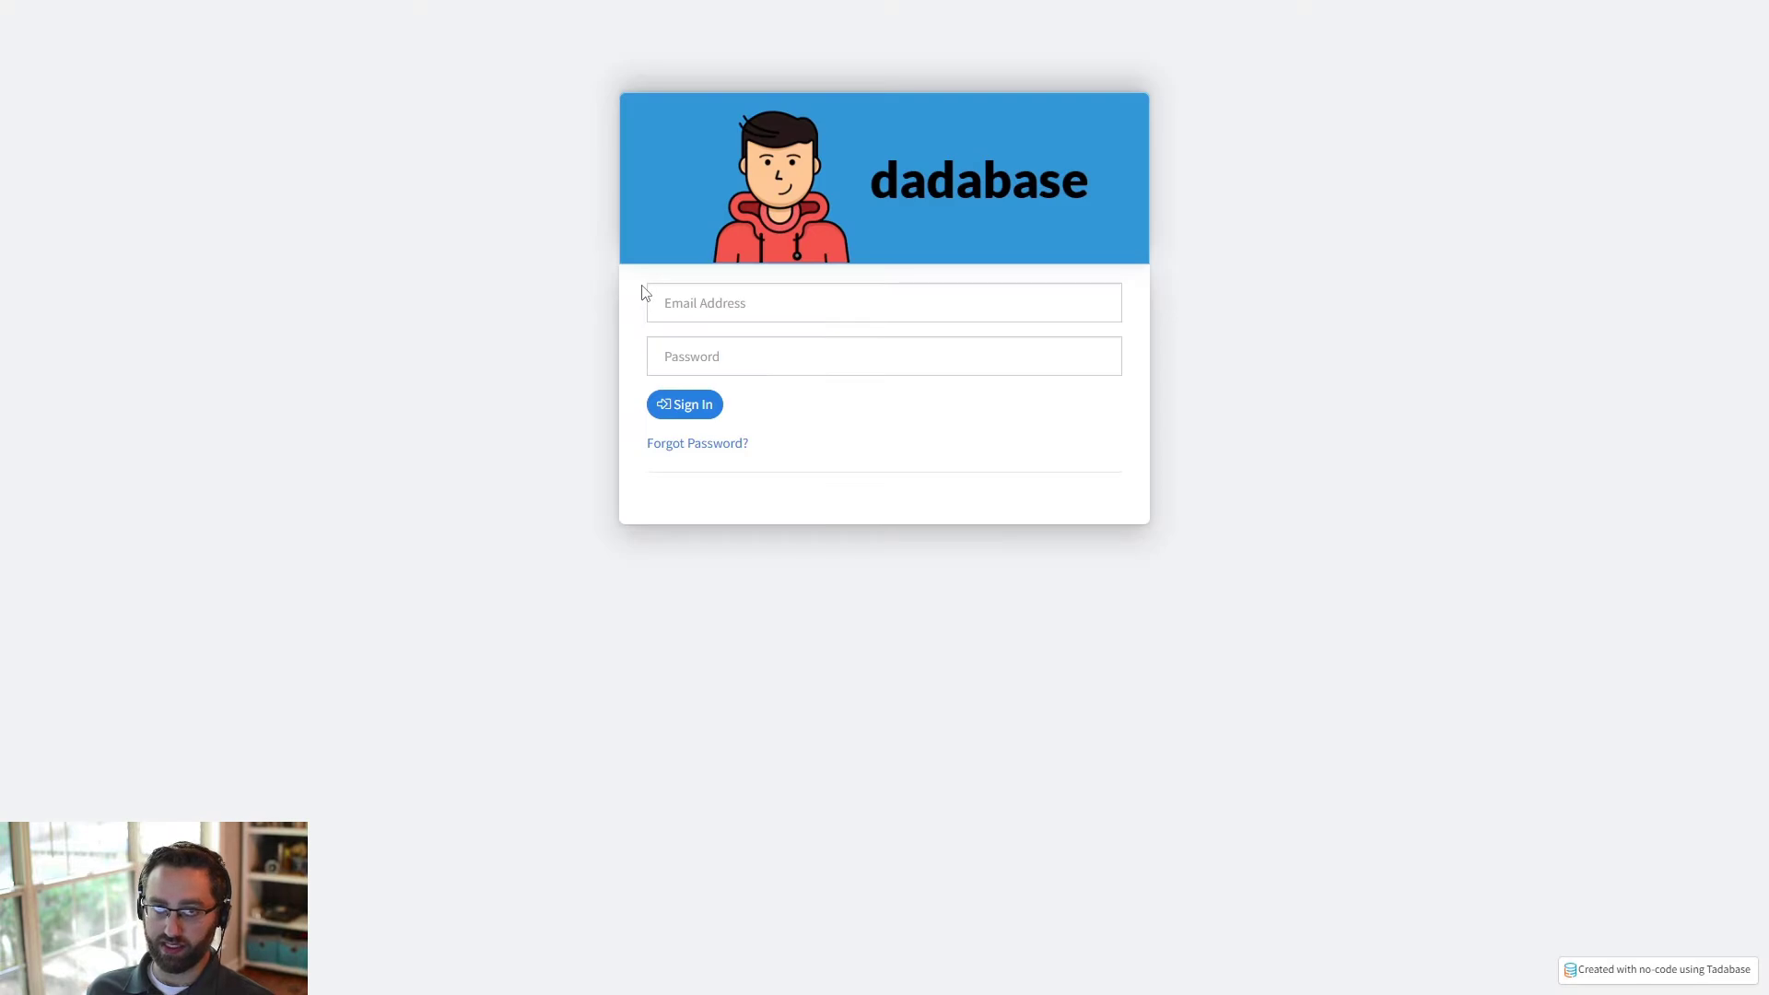
pyautogui.click(809, 305)
pyautogui.click(810, 359)
pyautogui.click(735, 360)
pyautogui.write('pass')
pyautogui.click(703, 406)
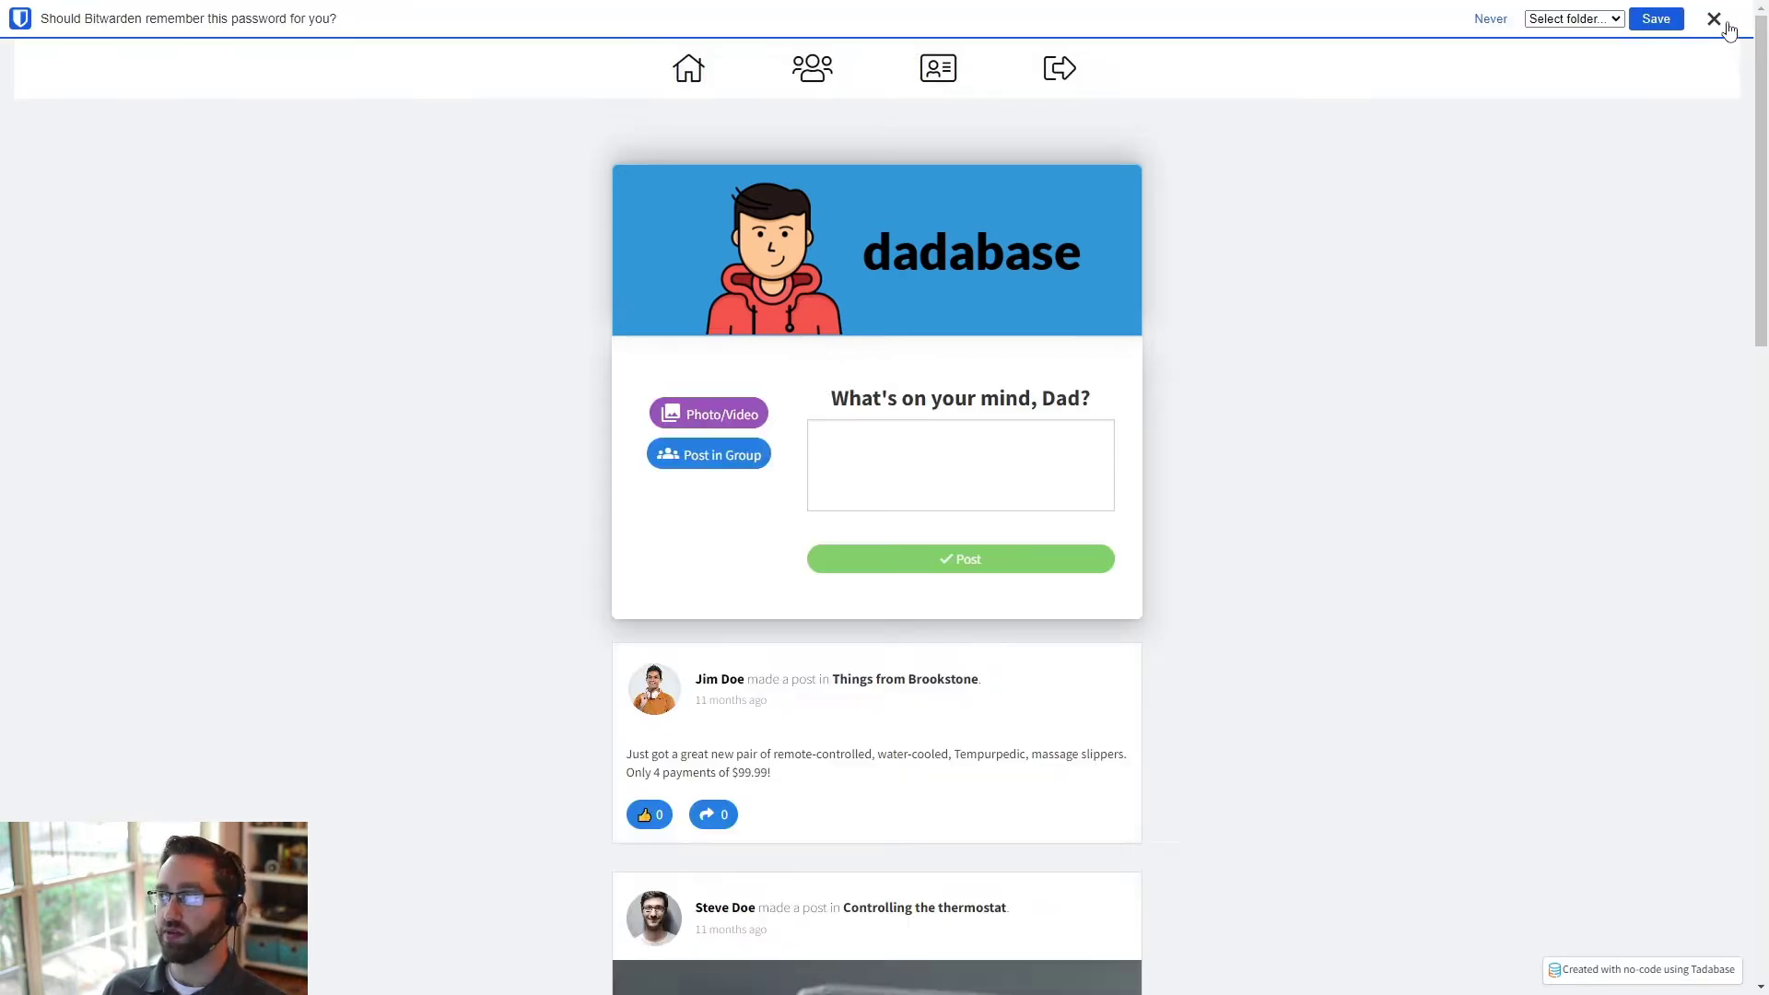
pyautogui.click(1726, 24)
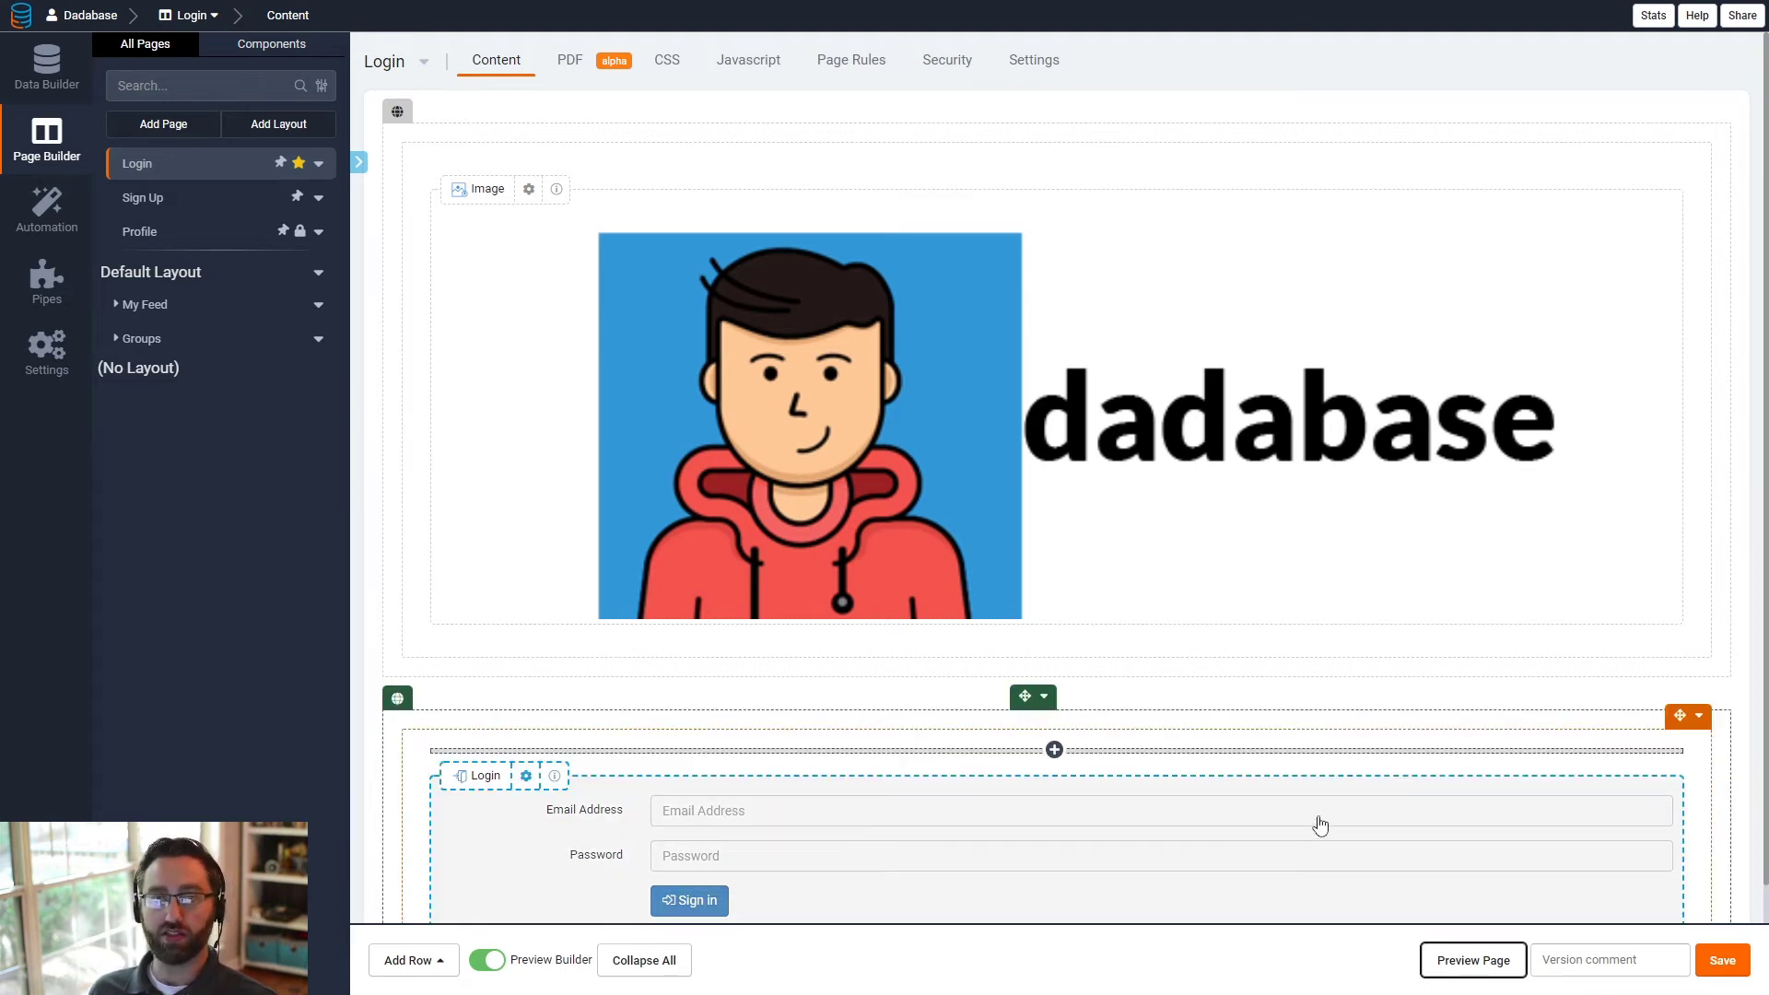
# - Preview the Login page while signed in, and inspect the logo row's general settings without changing them
pyautogui.click(1456, 960)
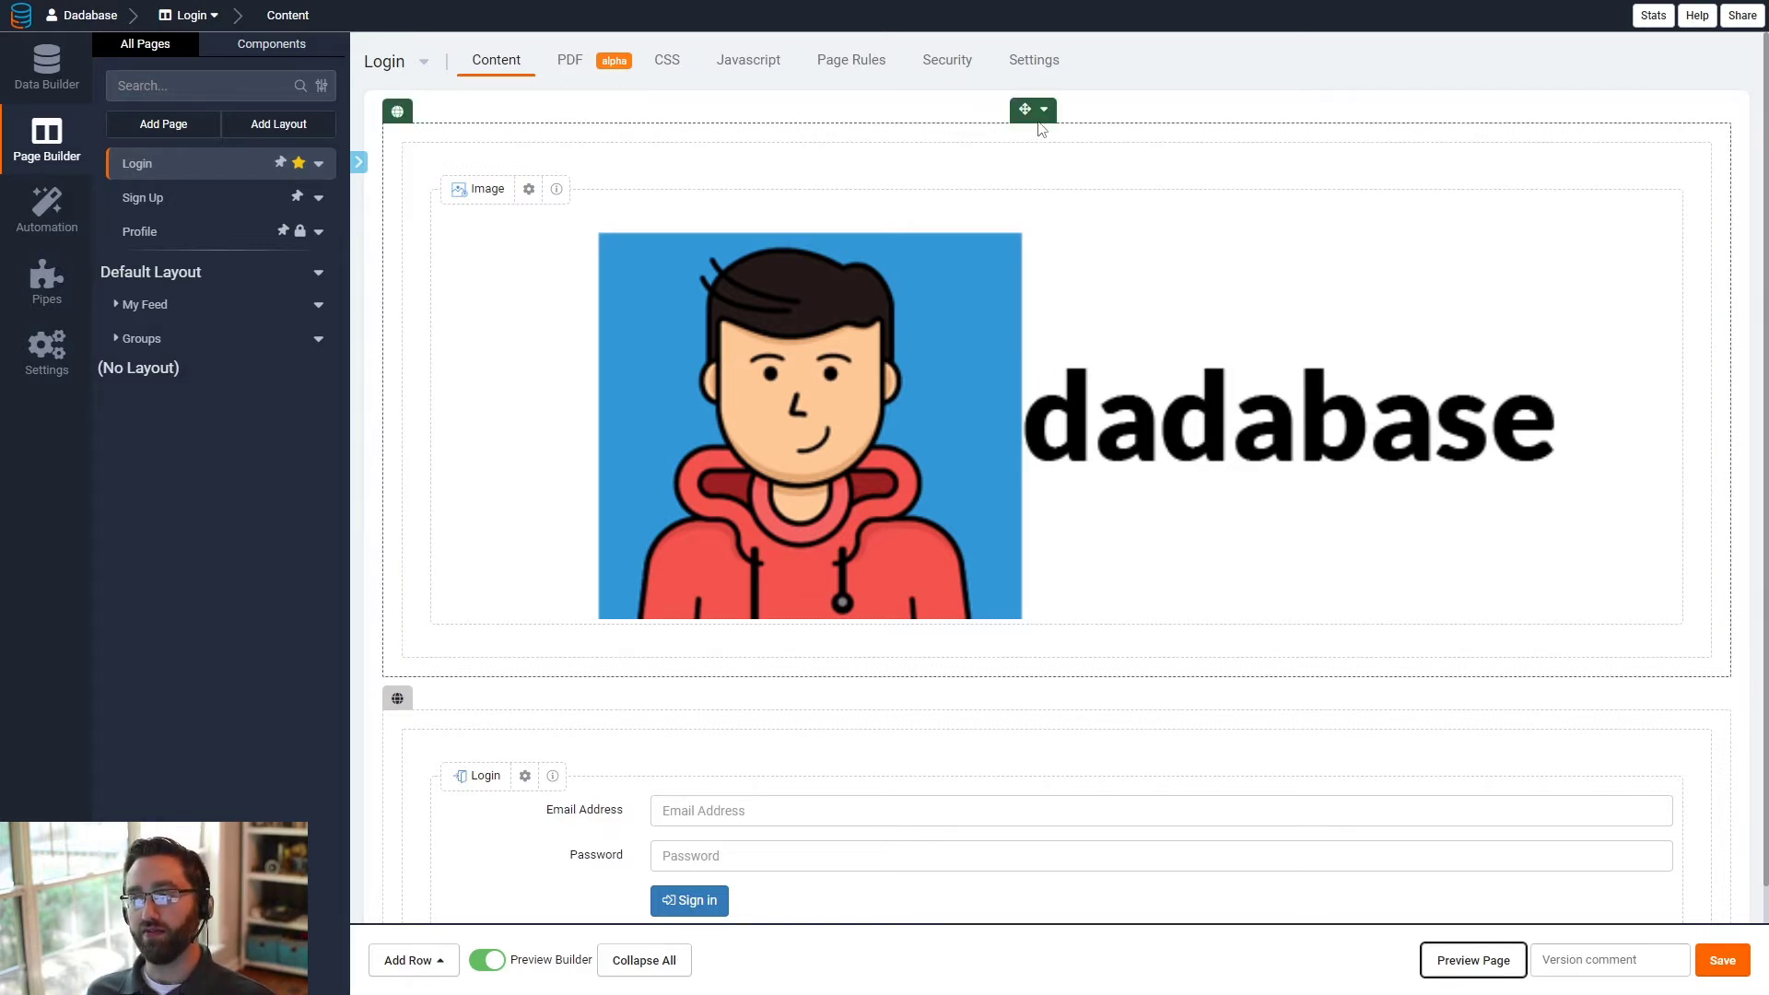
pyautogui.click(1036, 109)
pyautogui.click(1069, 133)
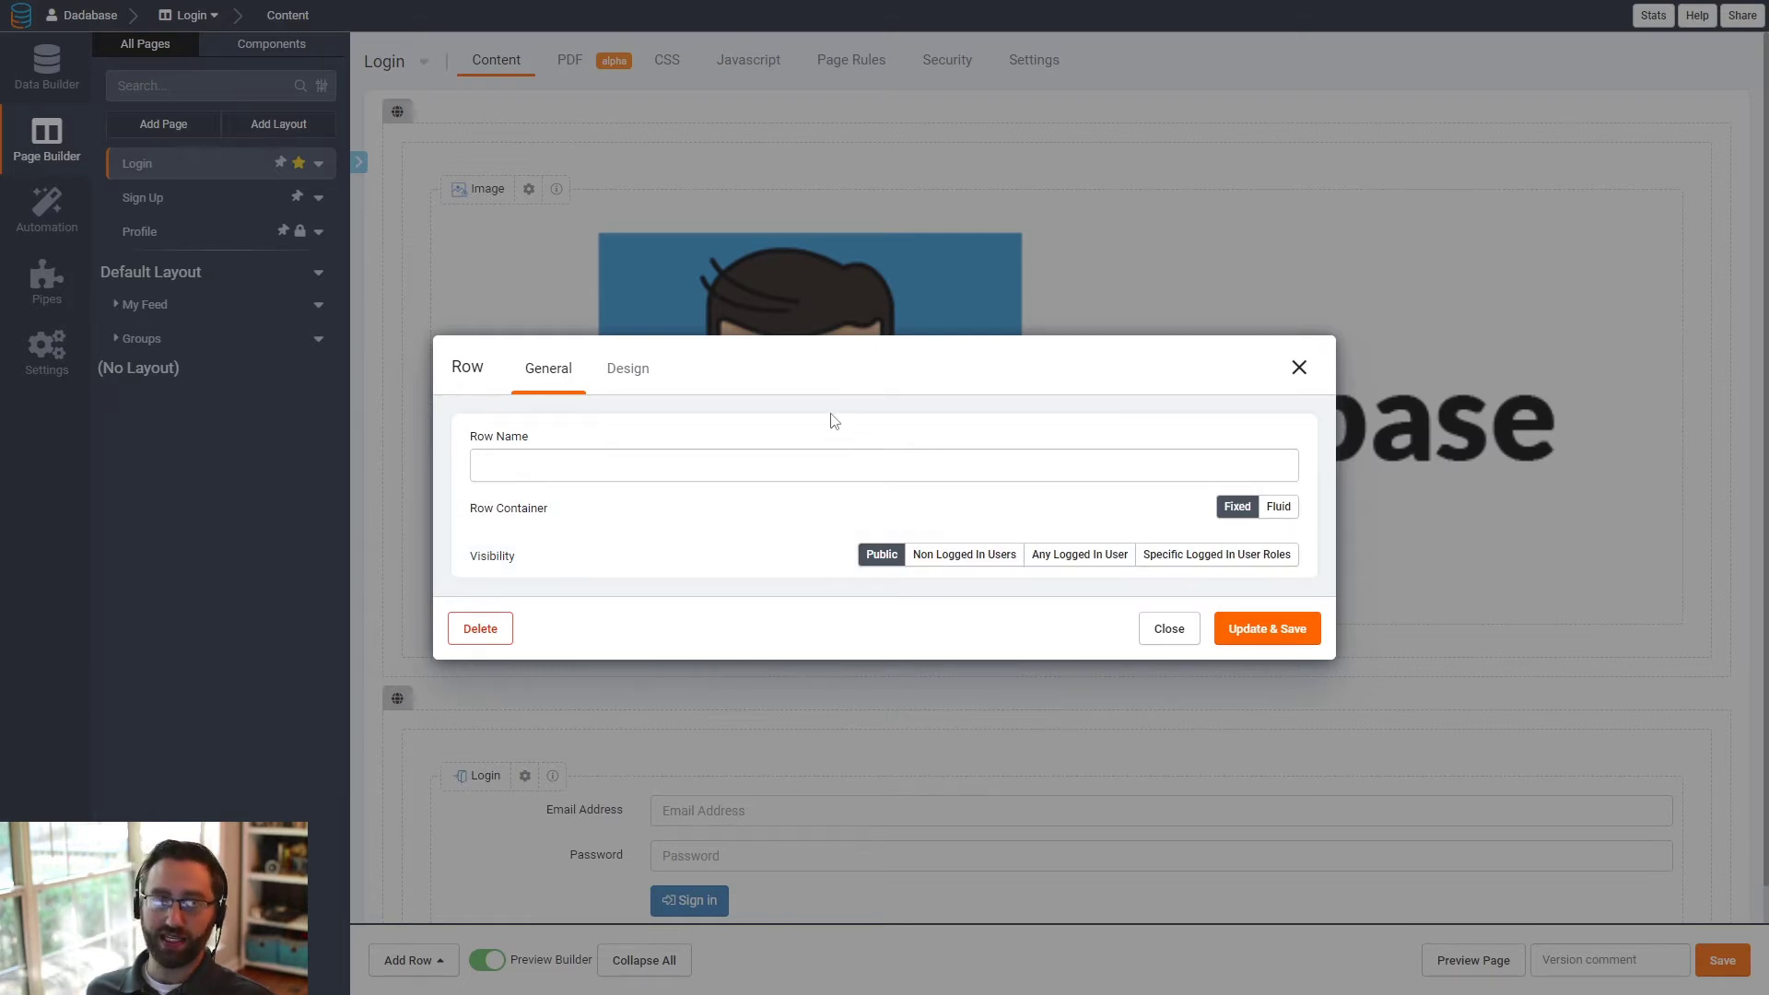
pyautogui.click(1300, 366)
pyautogui.scroll(-2, 793, 620)
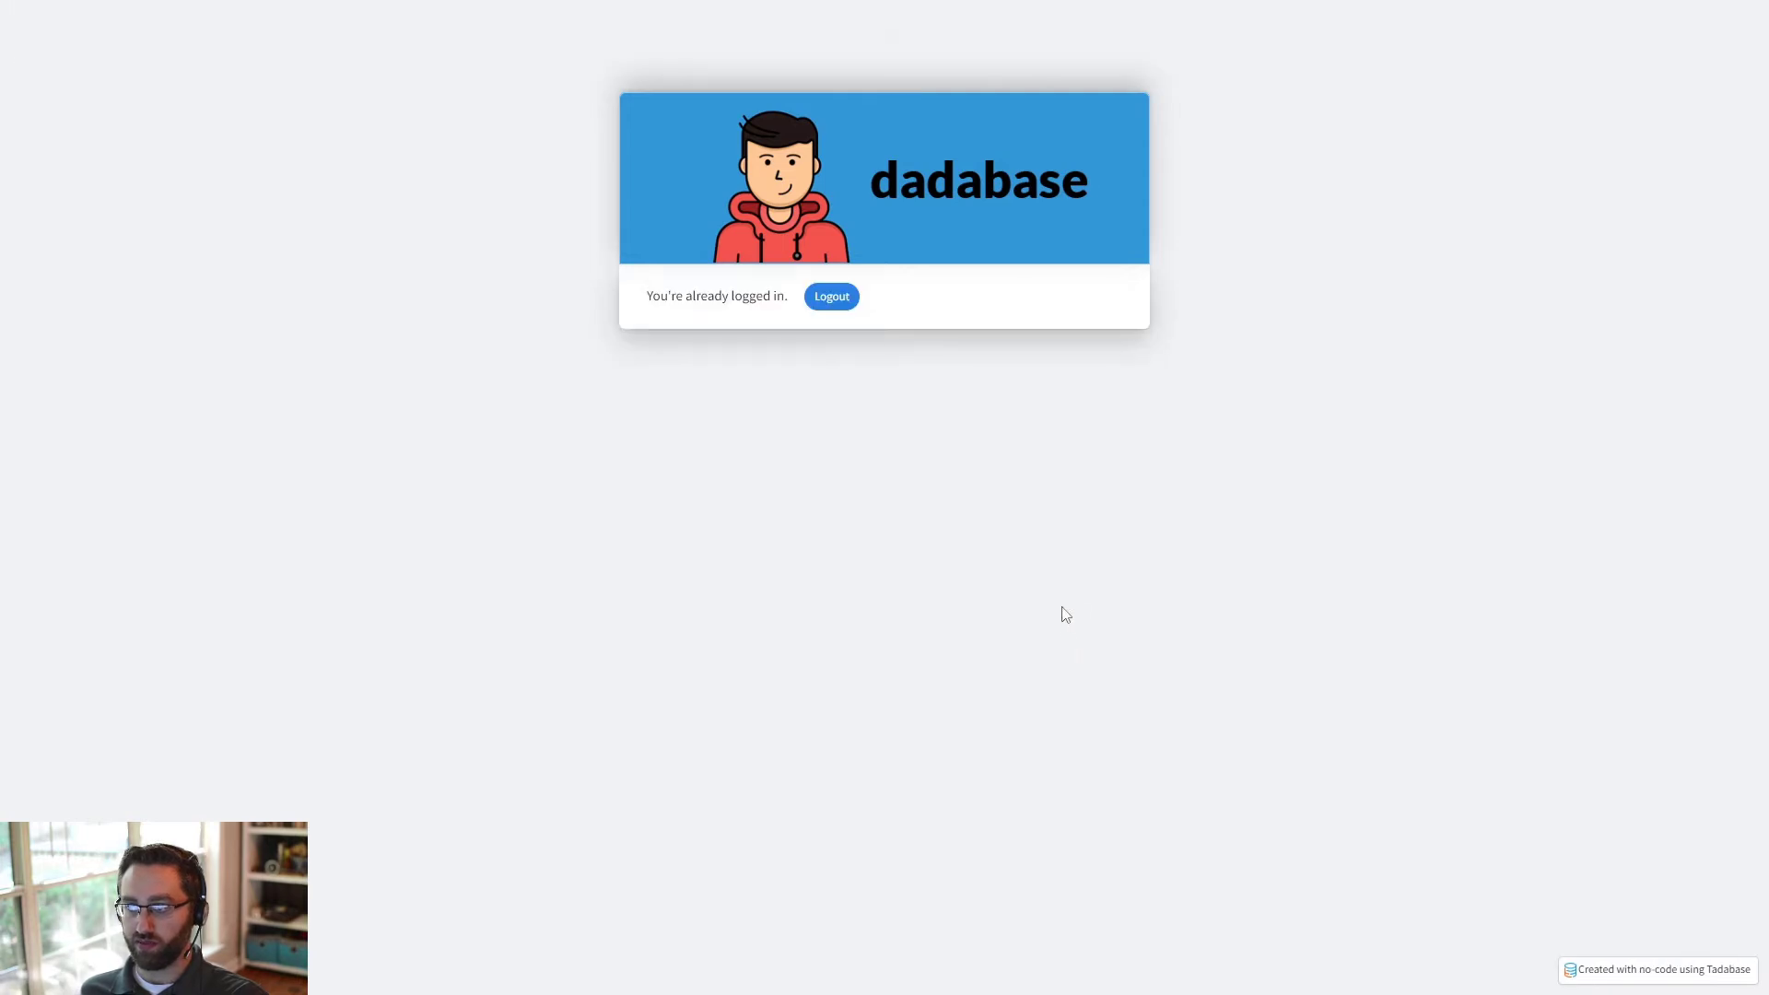
# - Examine the message shown to signed-in visitors on the Login page preview, and close the preview
pyautogui.moveTo(649, 297); pyautogui.dragTo(798, 304)
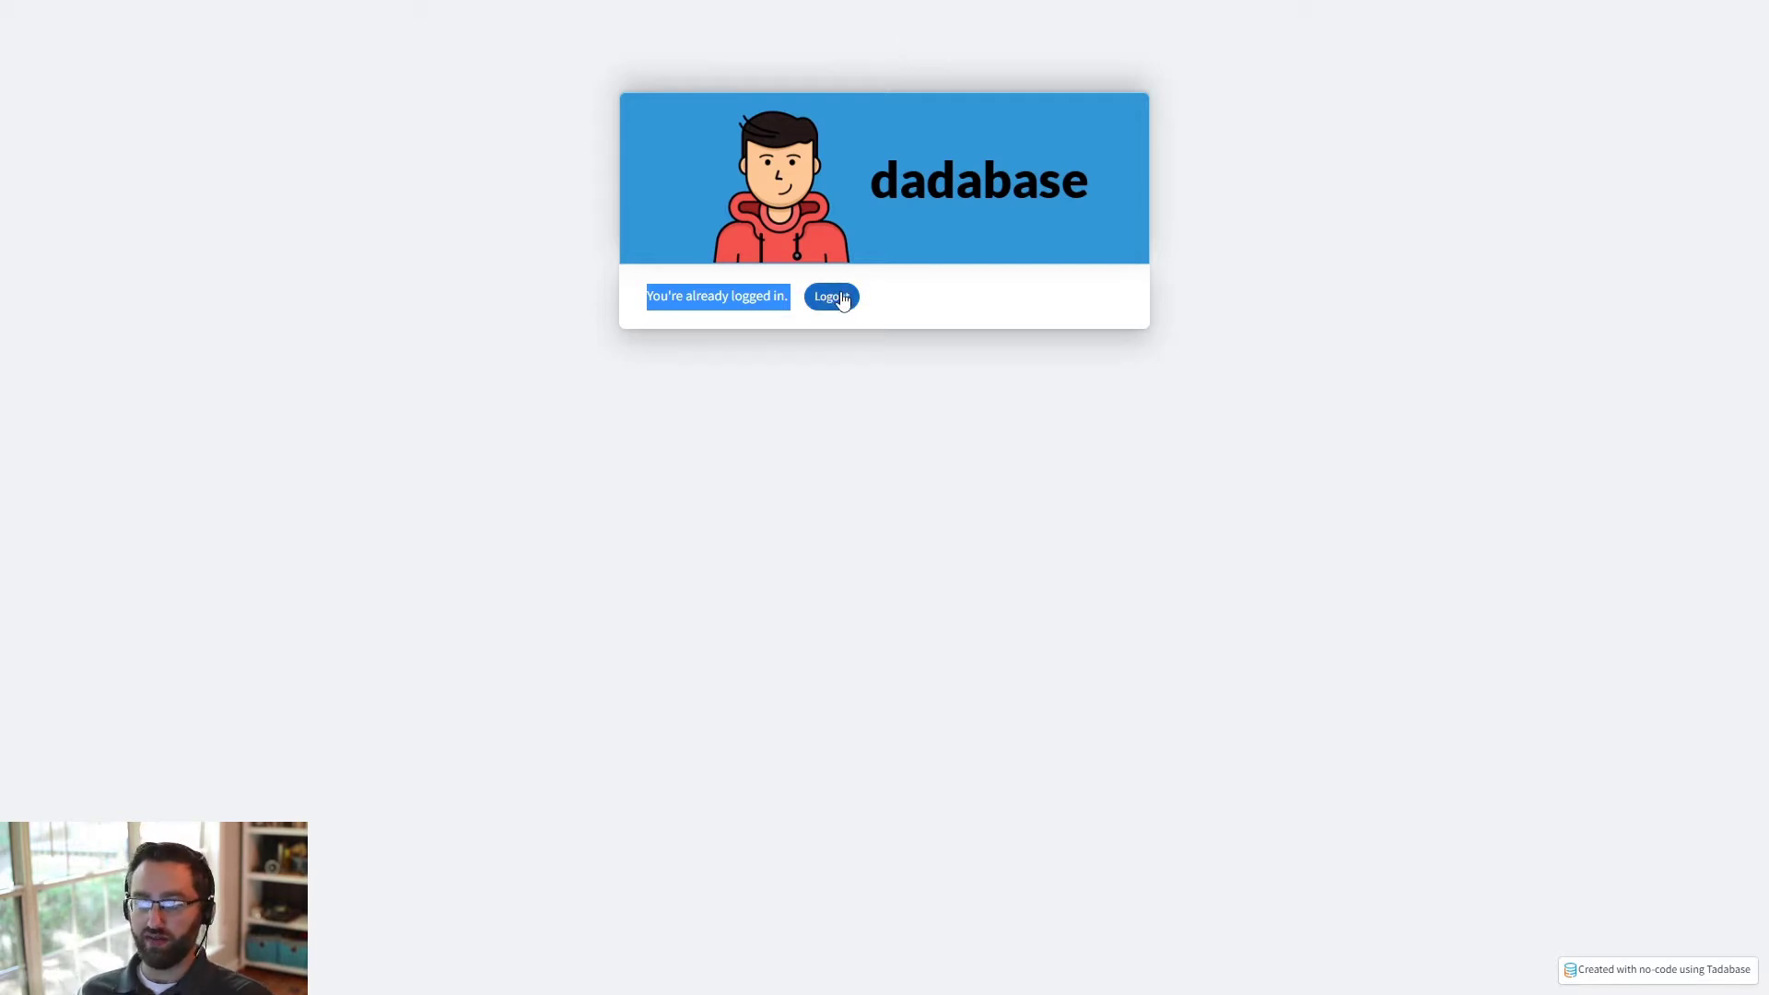
pyautogui.click(782, 502)
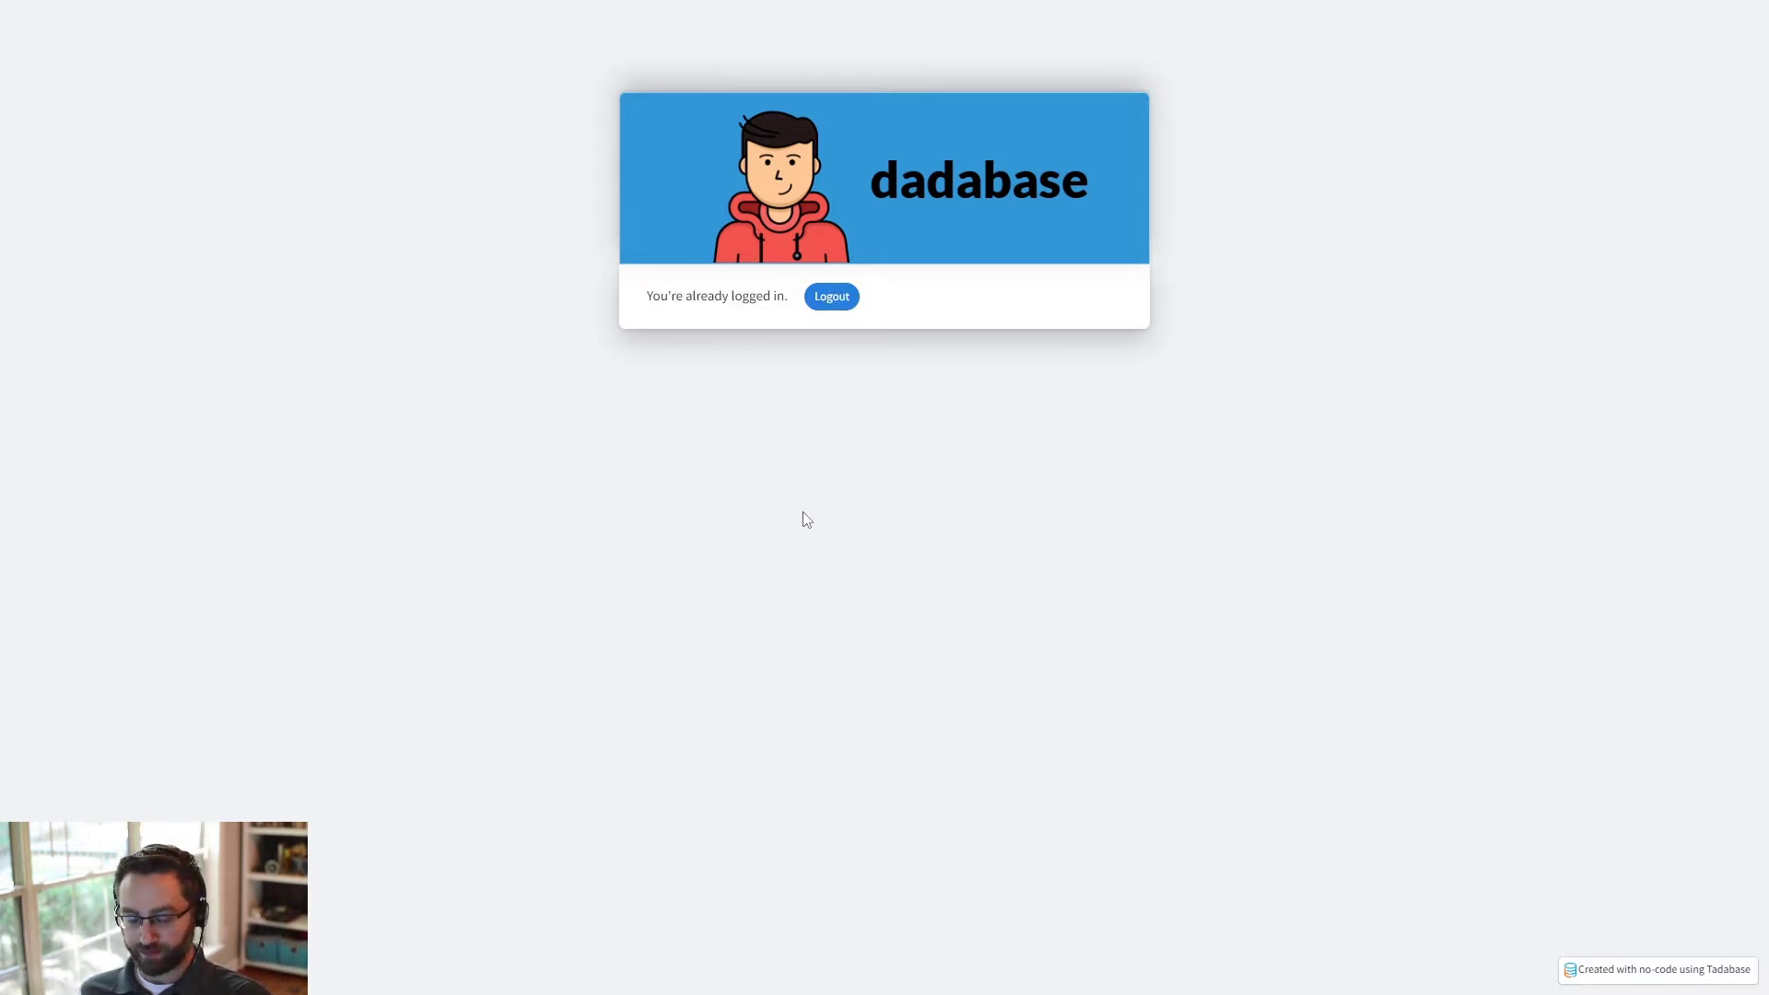
pyautogui.hotkey('ctrl', 'w')
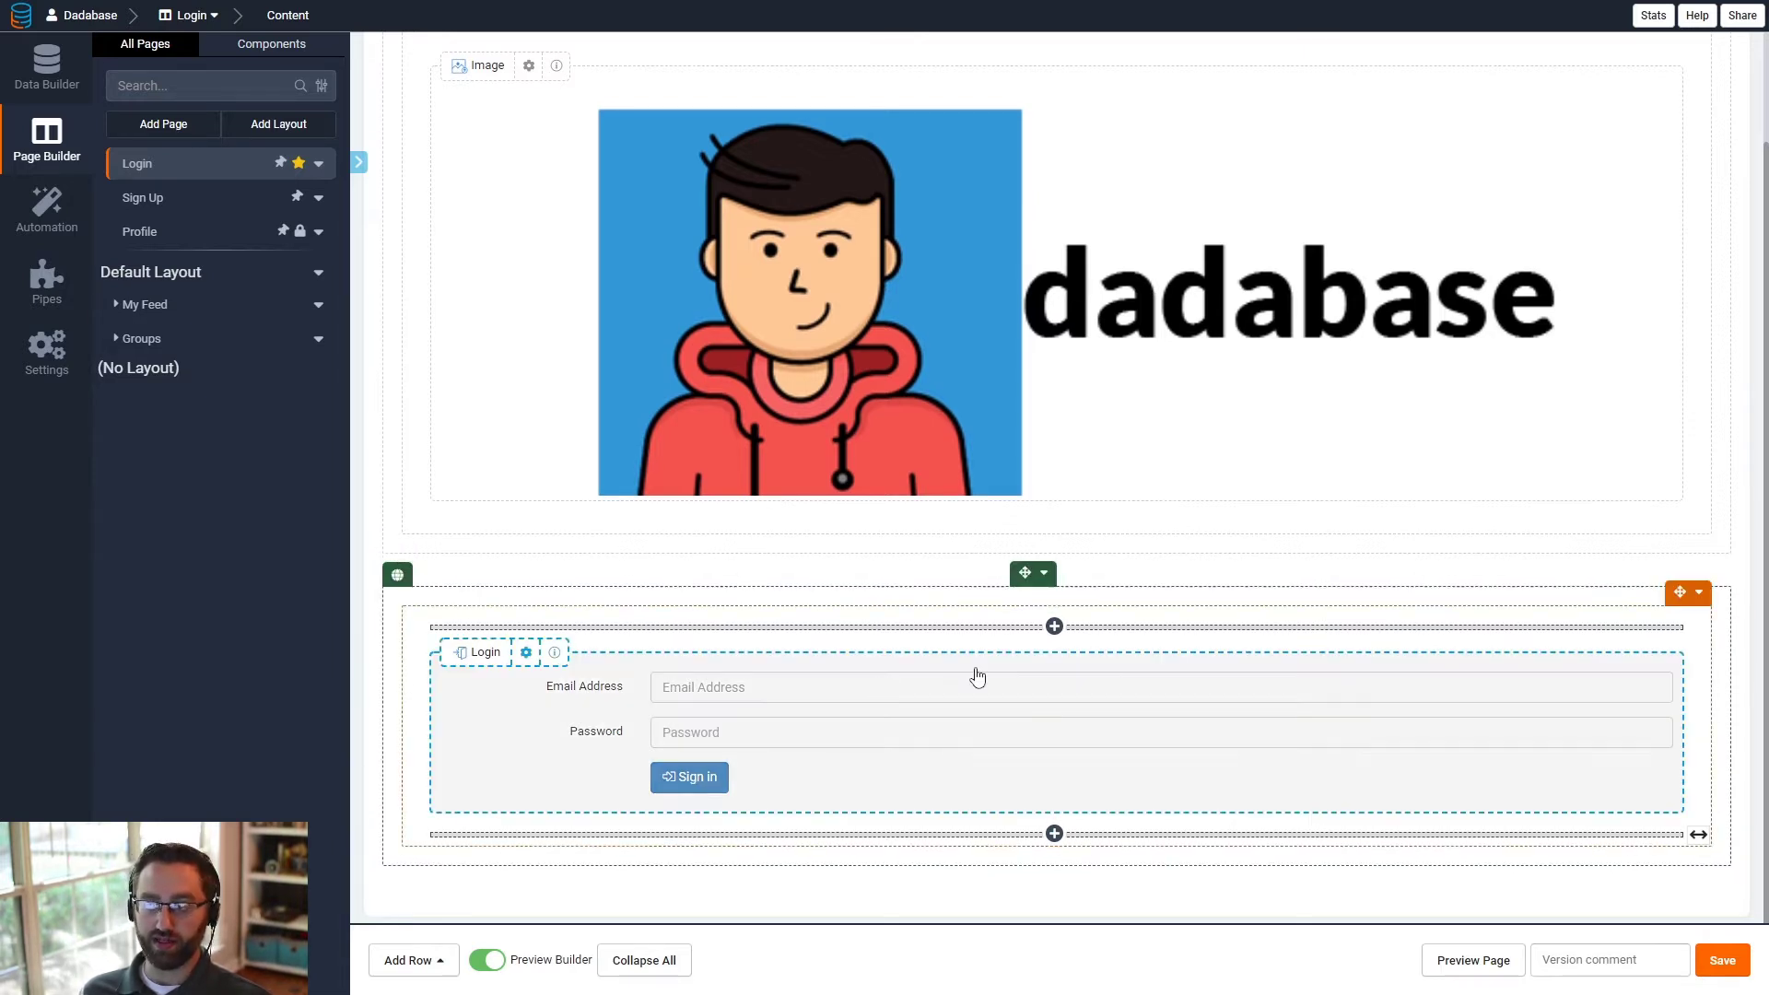
# - Set the login form row's visibility to Non Logged In Users, save it, and check the reloaded live page
pyautogui.click(1044, 574)
pyautogui.click(1069, 600)
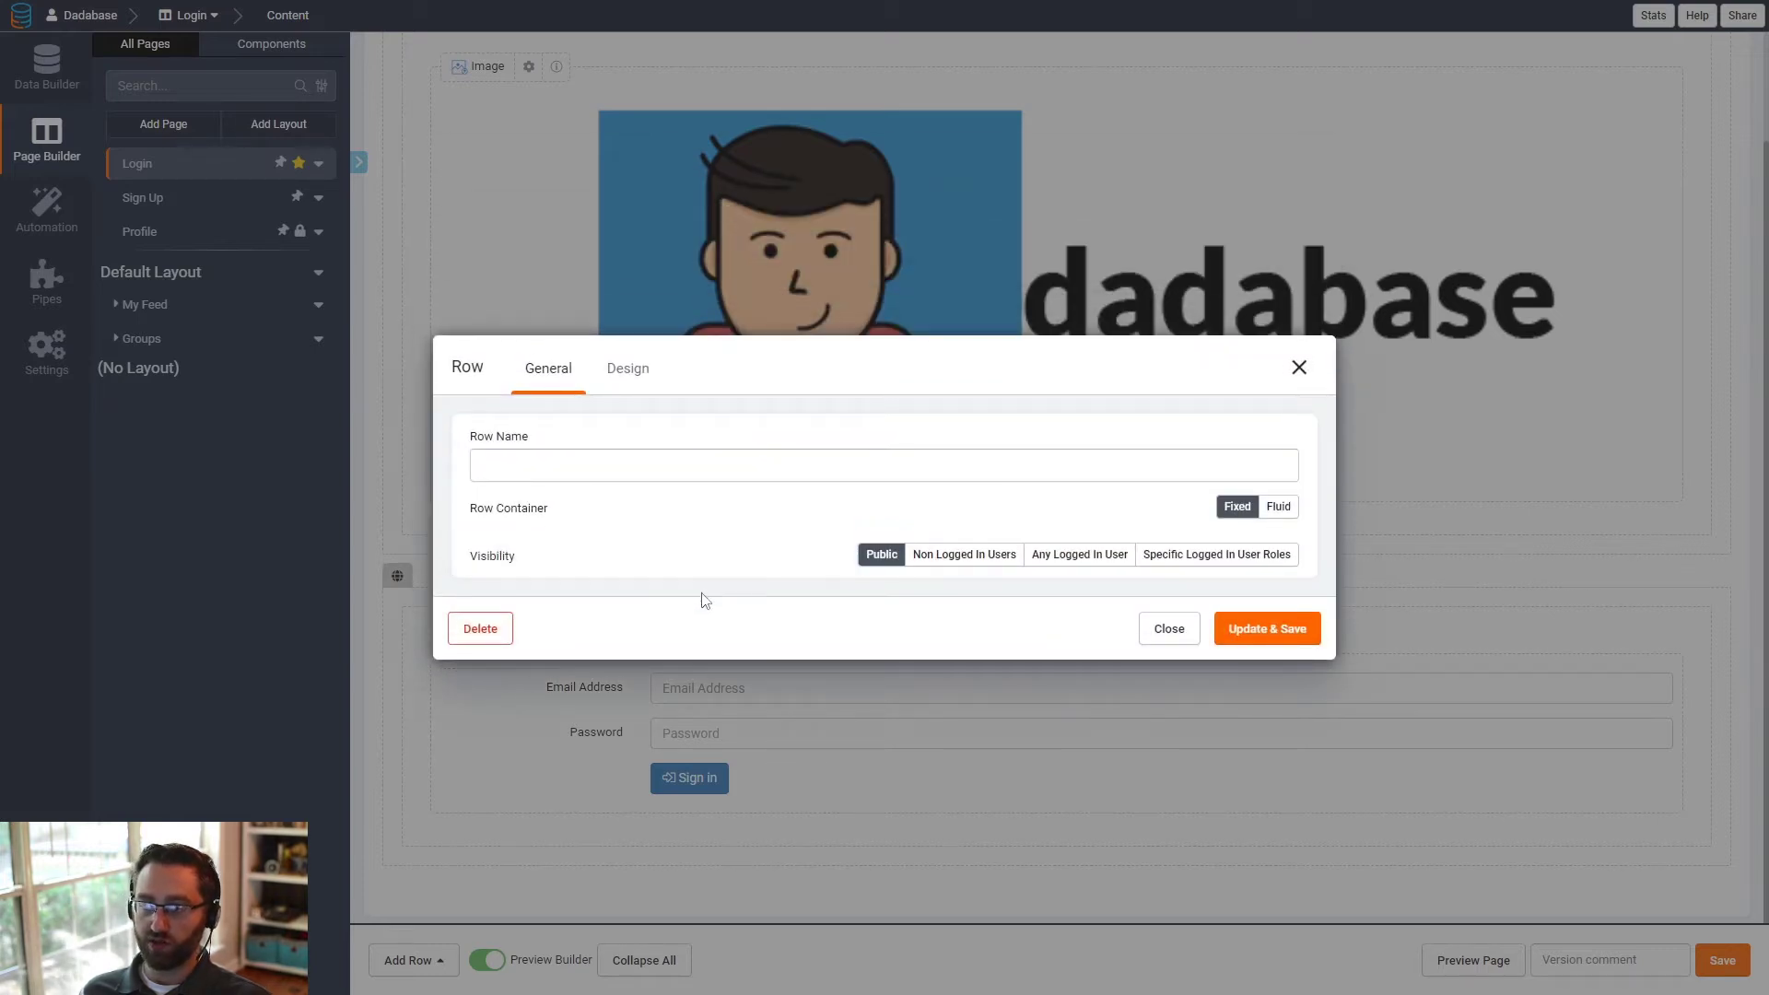
pyautogui.click(960, 561)
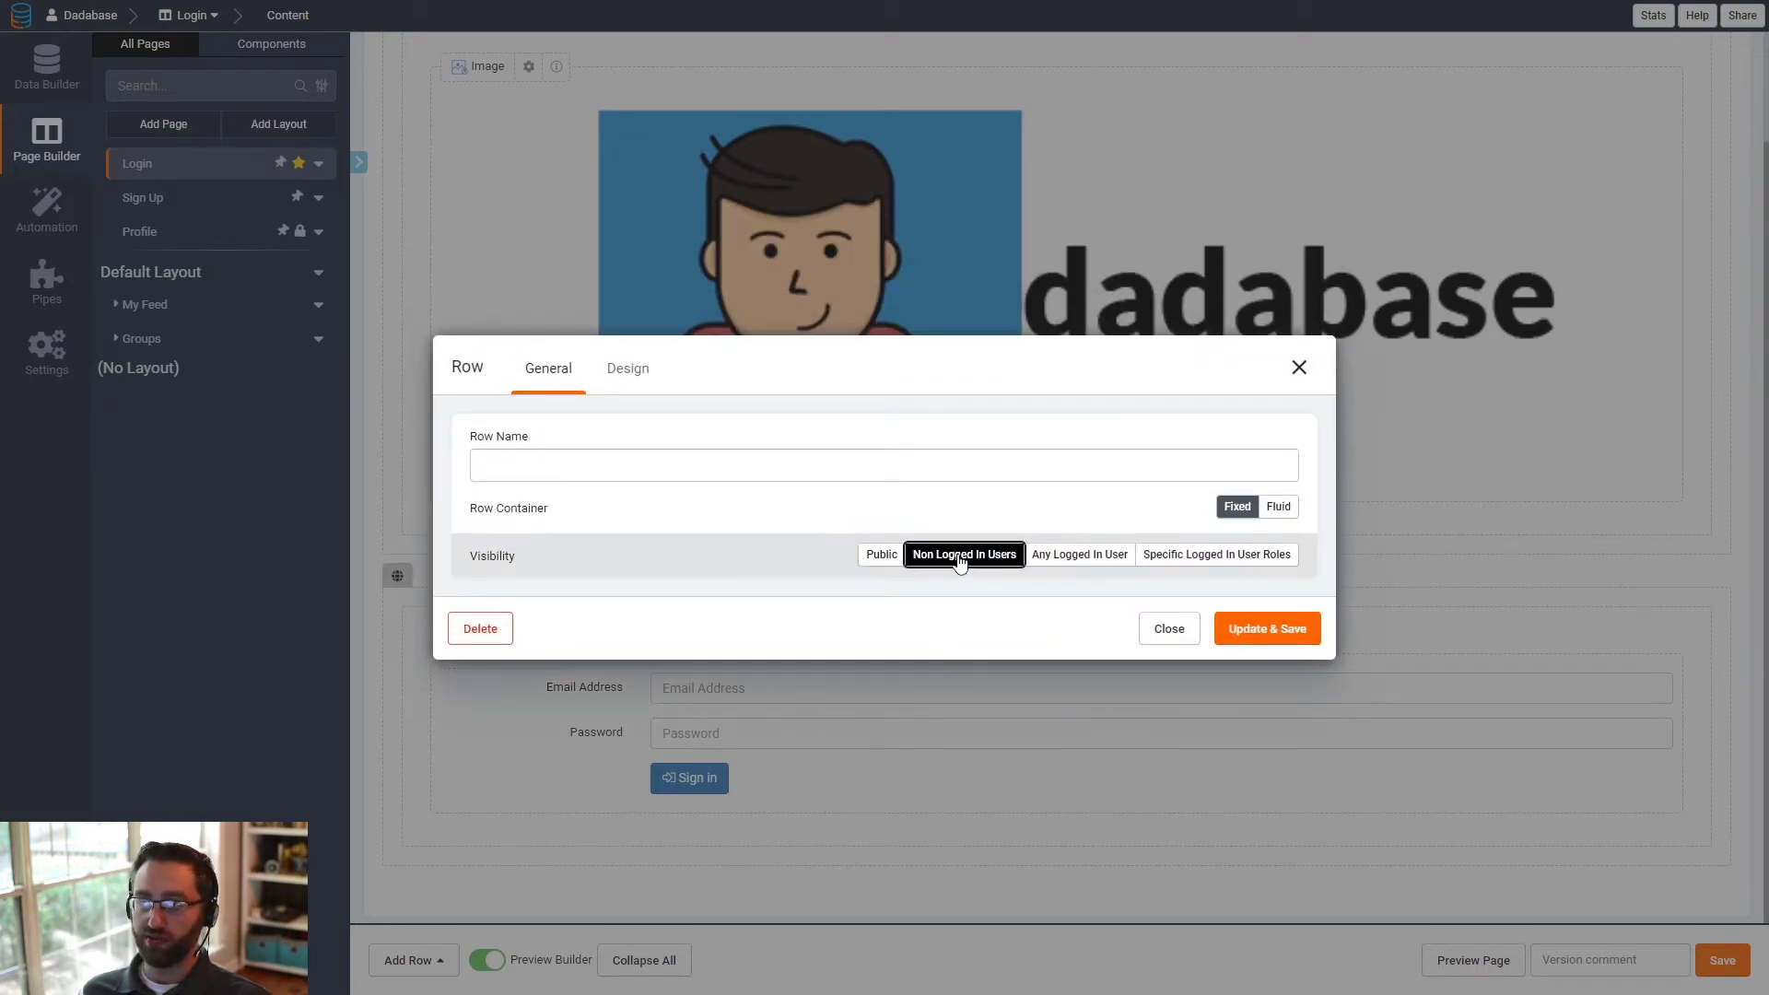
pyautogui.click(1268, 632)
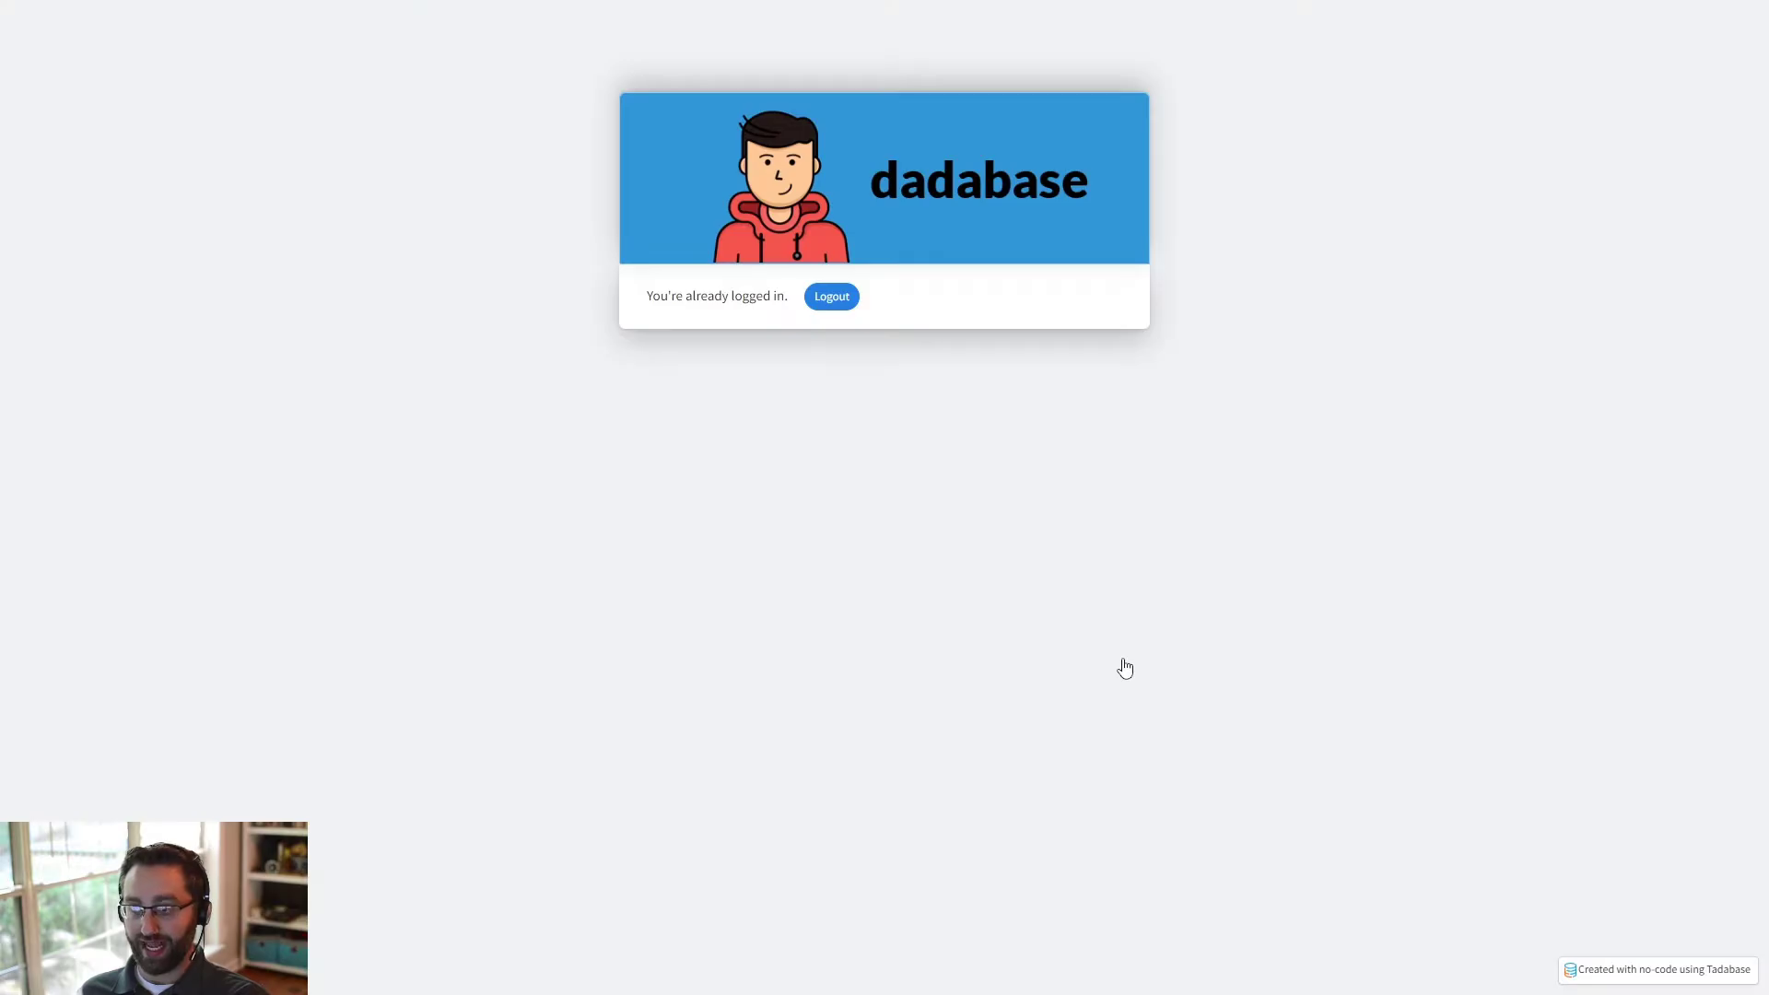
pyautogui.press('F5')
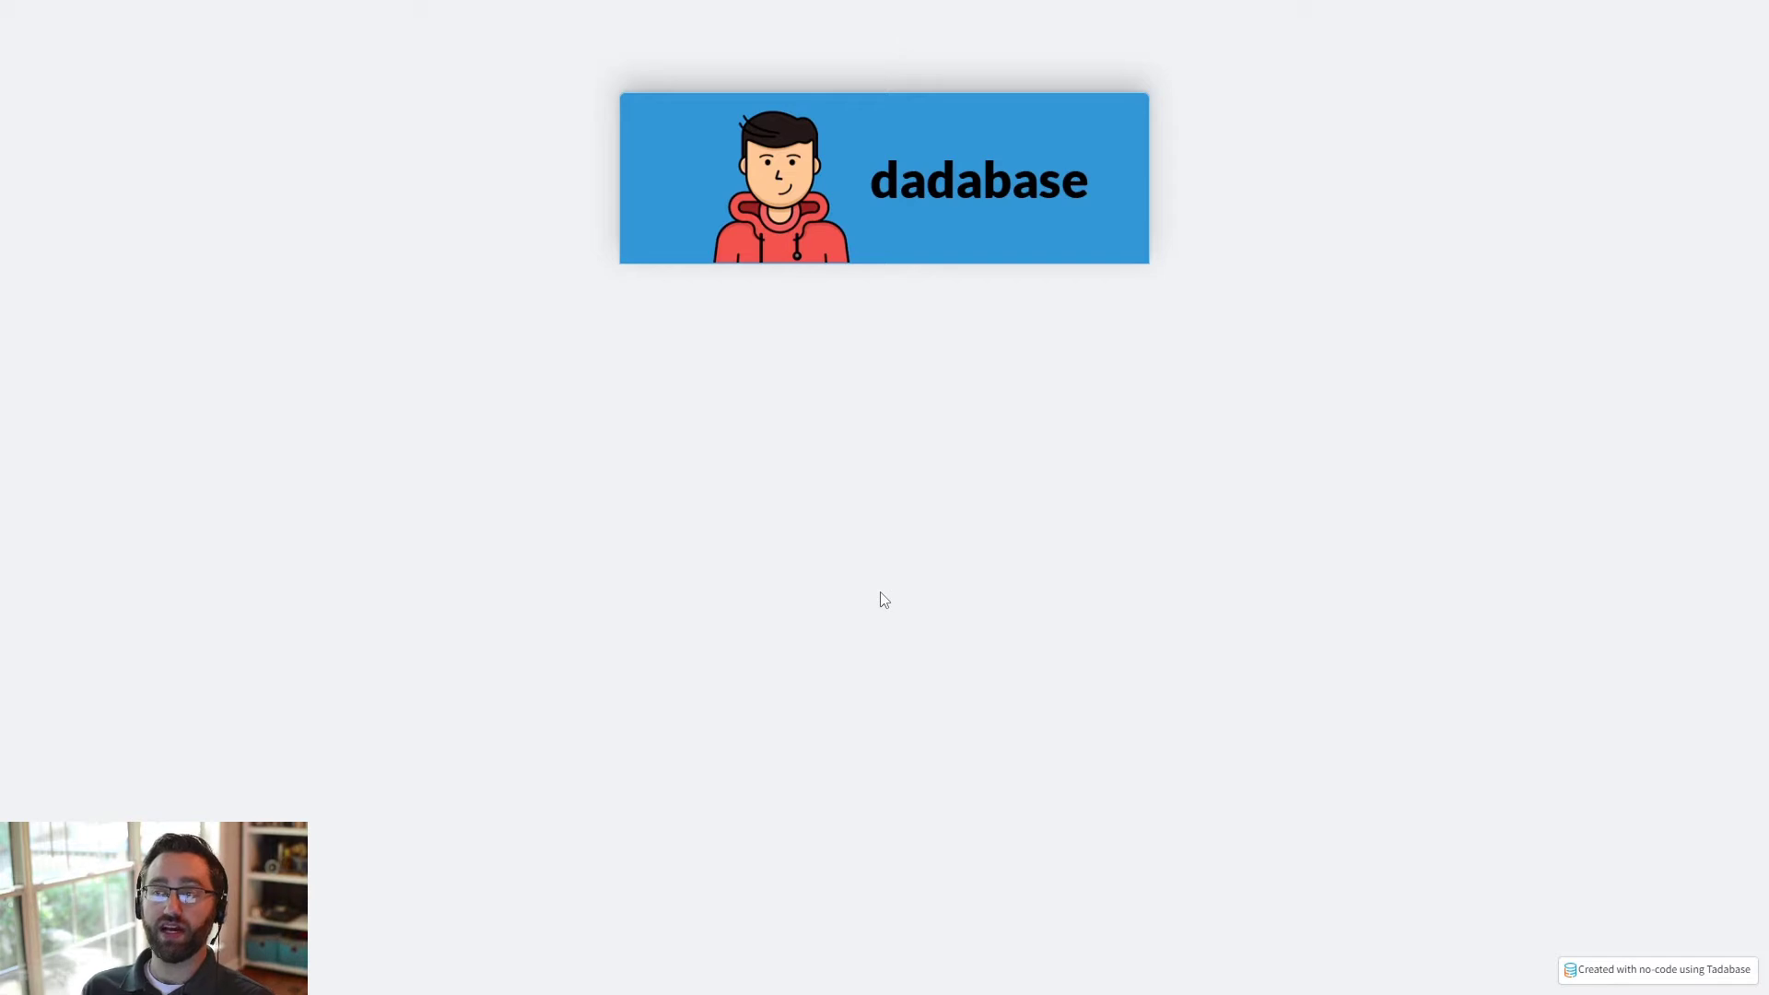
pyautogui.hotkey('ctrl', 'Tab')
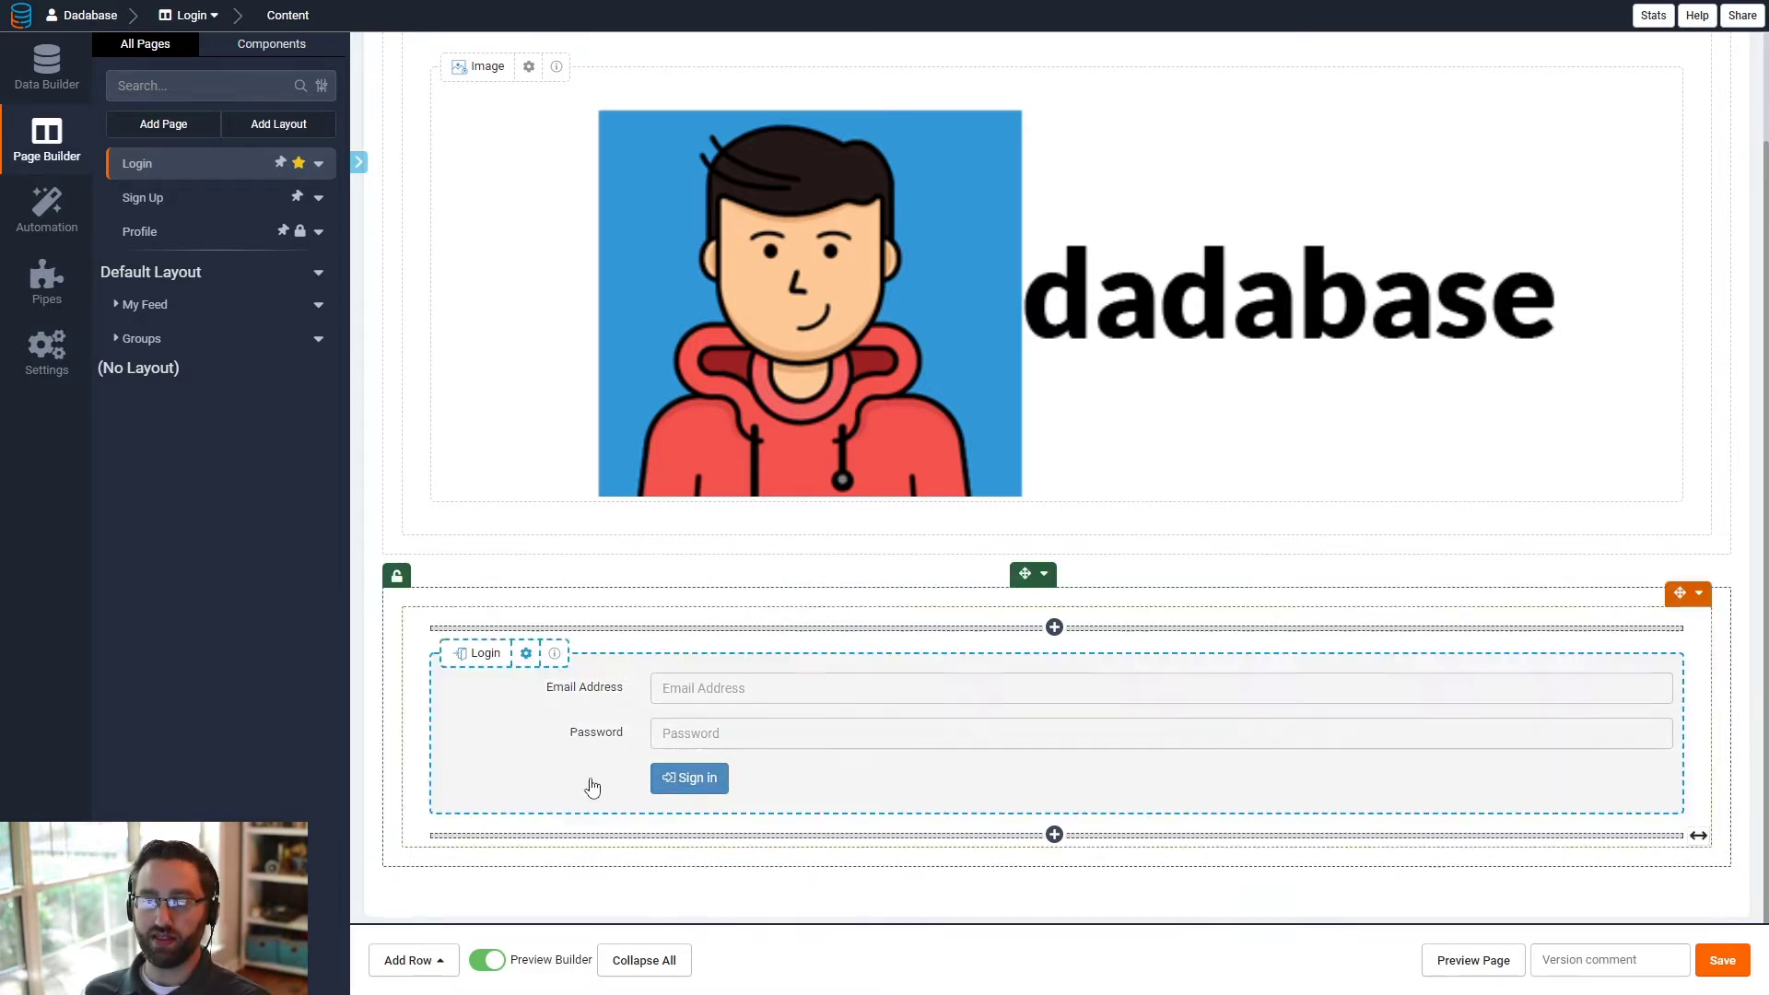
# - Add a one-column row below the login form and copy the additional CSS classes from the login form's row
pyautogui.click(435, 958)
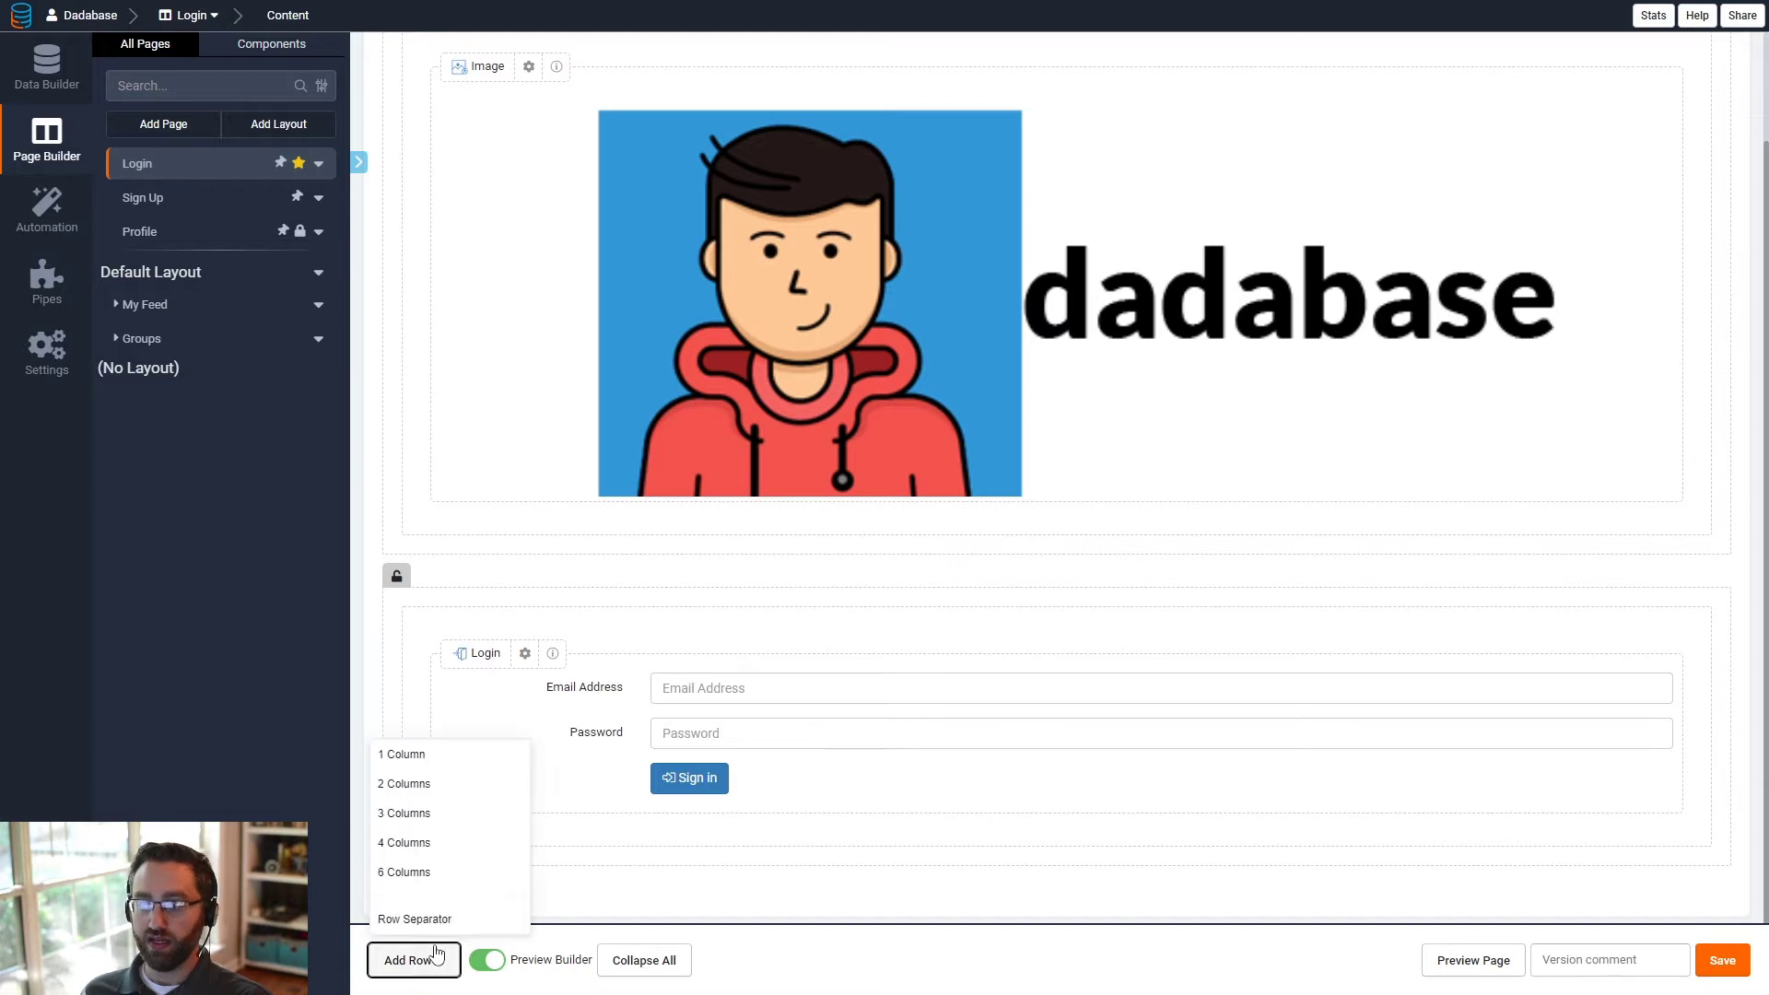
pyautogui.click(443, 758)
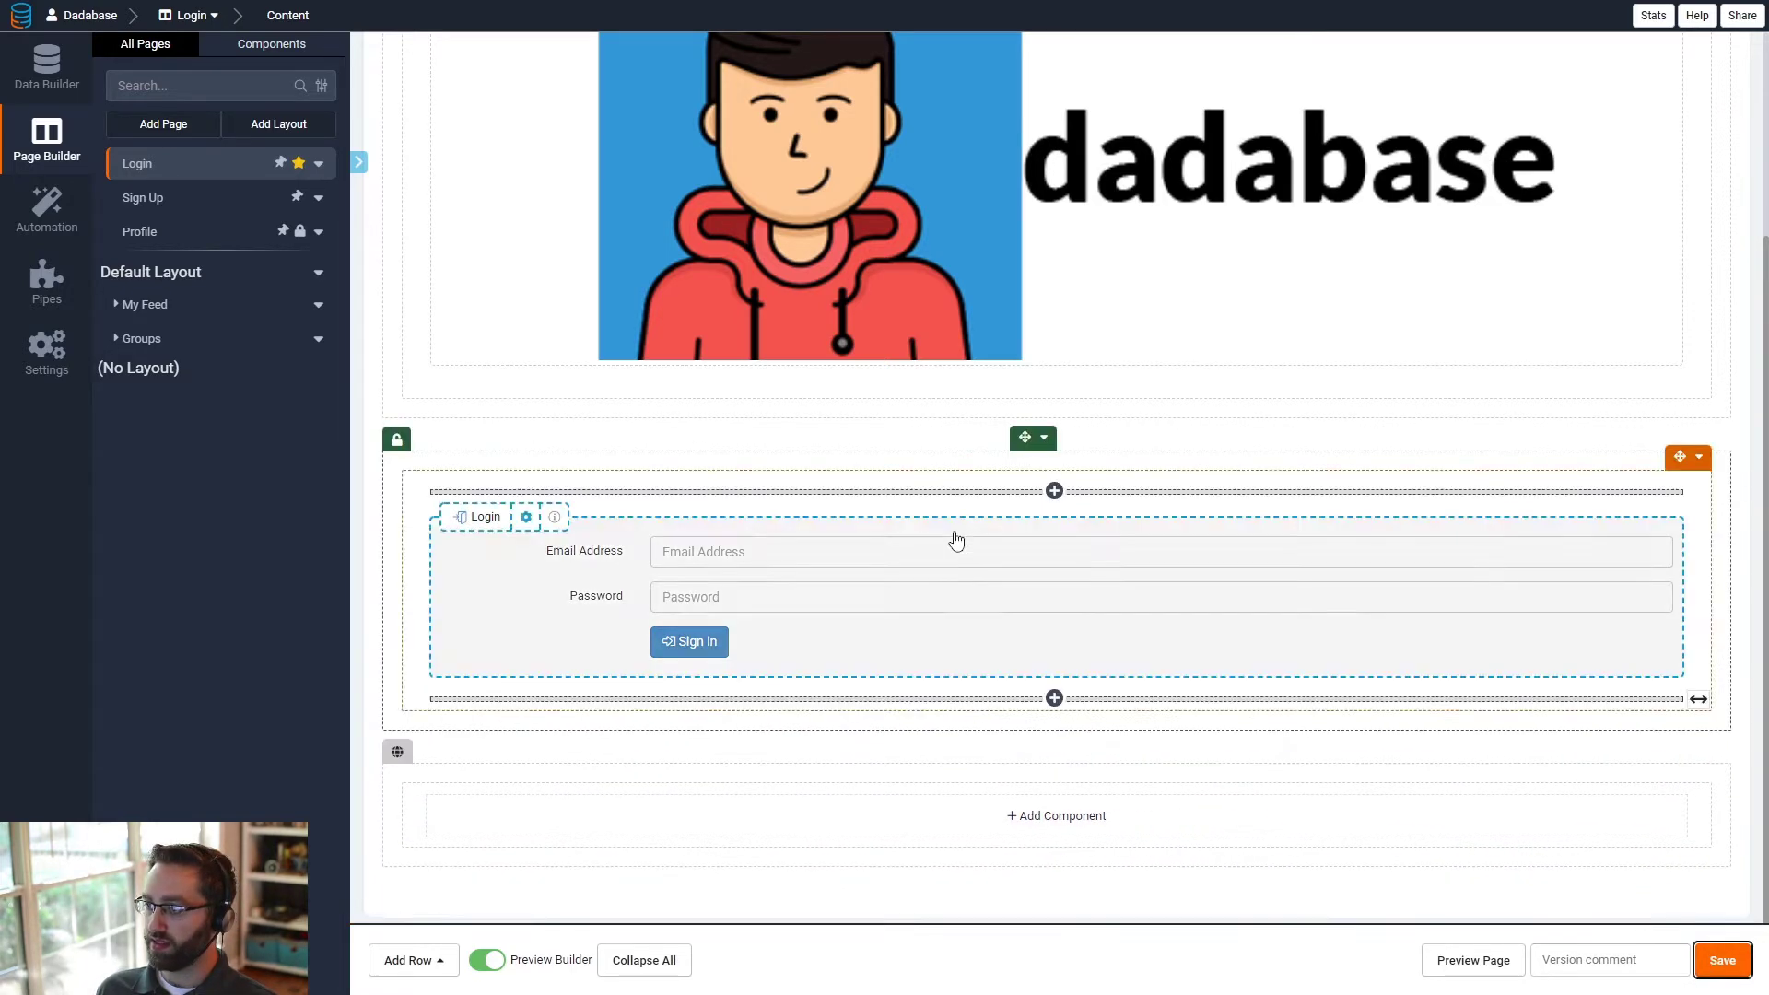
pyautogui.click(1042, 435)
pyautogui.click(1069, 462)
pyautogui.click(632, 368)
pyautogui.click(509, 497)
pyautogui.click(918, 462)
pyautogui.hotkey('ctrl', 'a')
pyautogui.click(1299, 366)
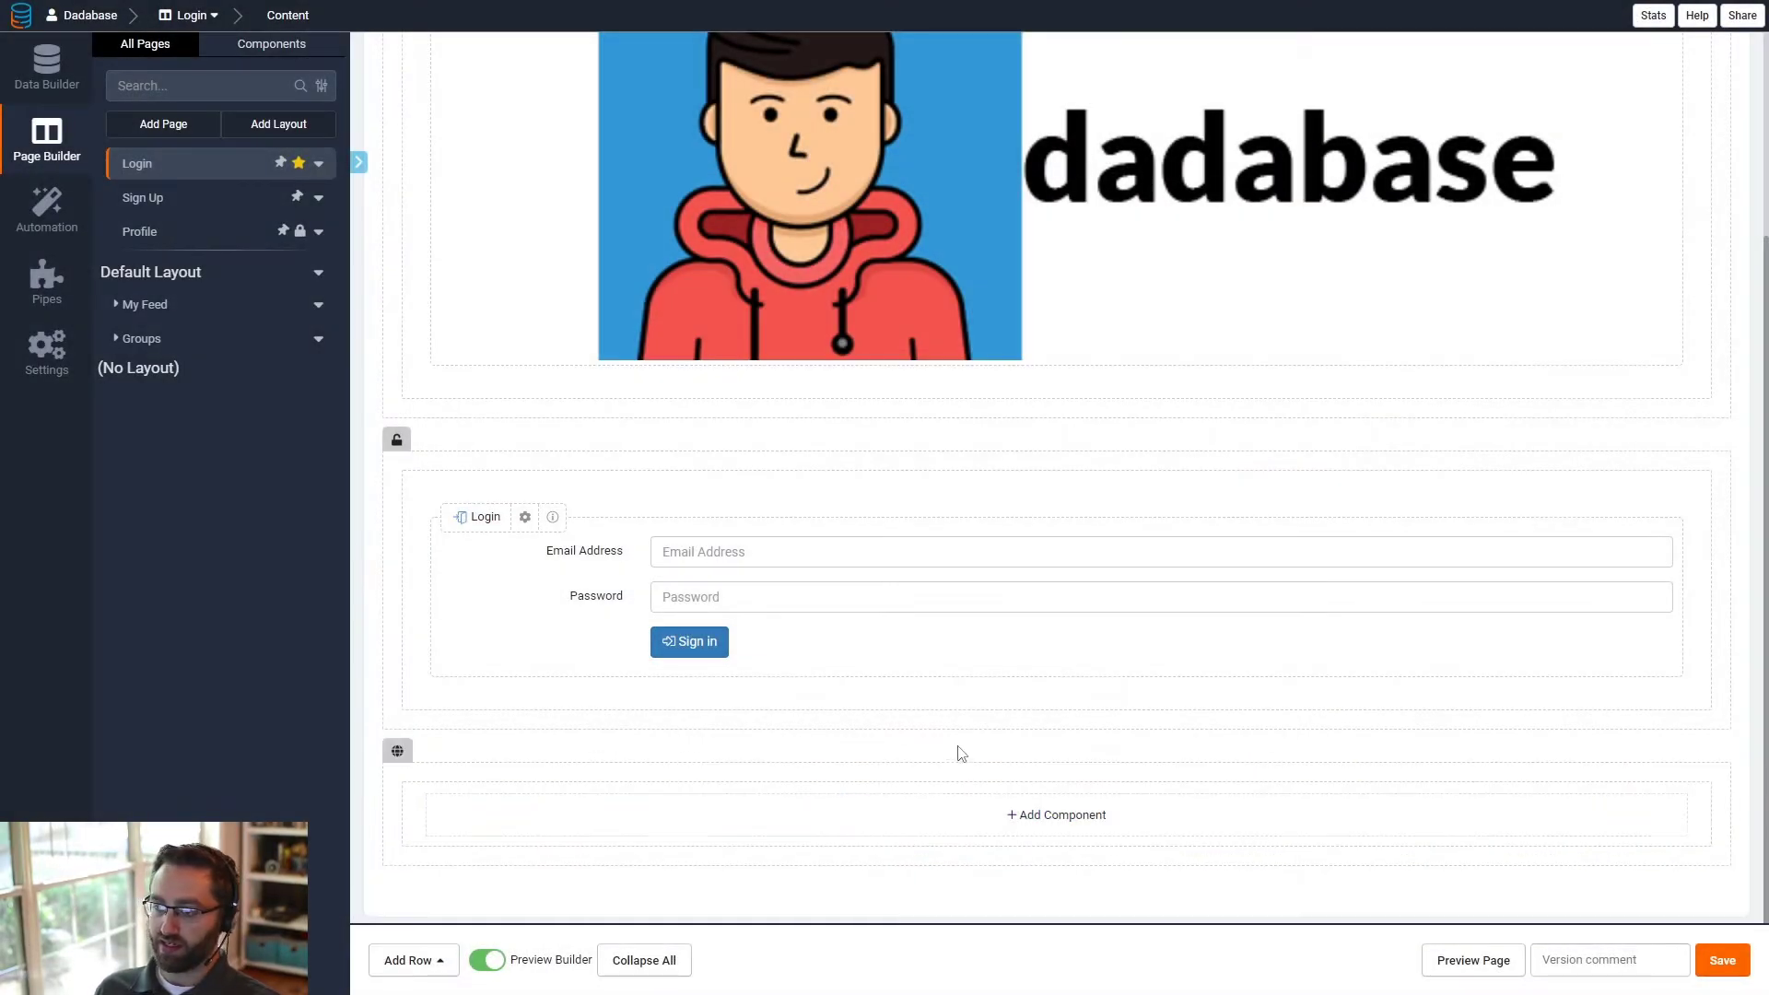
# - Set the new row's additional CSS classes to "dadabase-newPost-row adjustedwidth" and save the row
pyautogui.moveTo(1055, 793)
pyautogui.click(1042, 748)
pyautogui.click(1066, 774)
pyautogui.click(604, 378)
pyautogui.click(549, 497)
pyautogui.hotkey('ctrl', 'v')
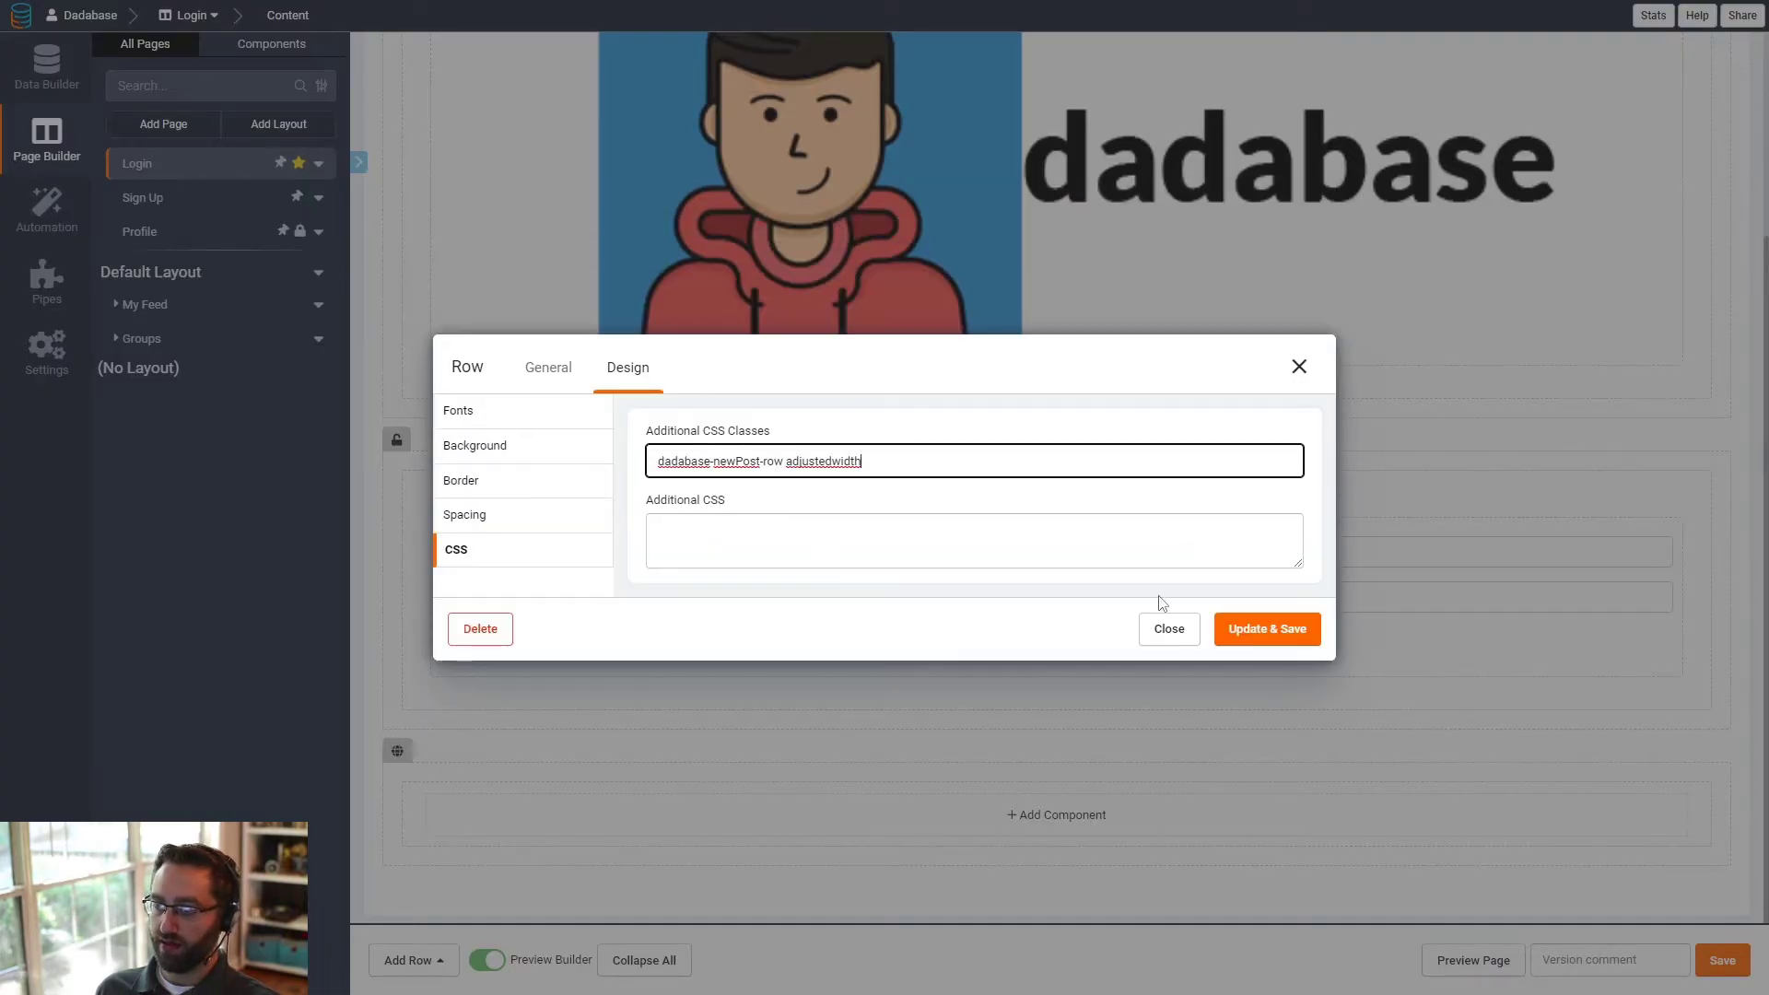
pyautogui.click(1267, 630)
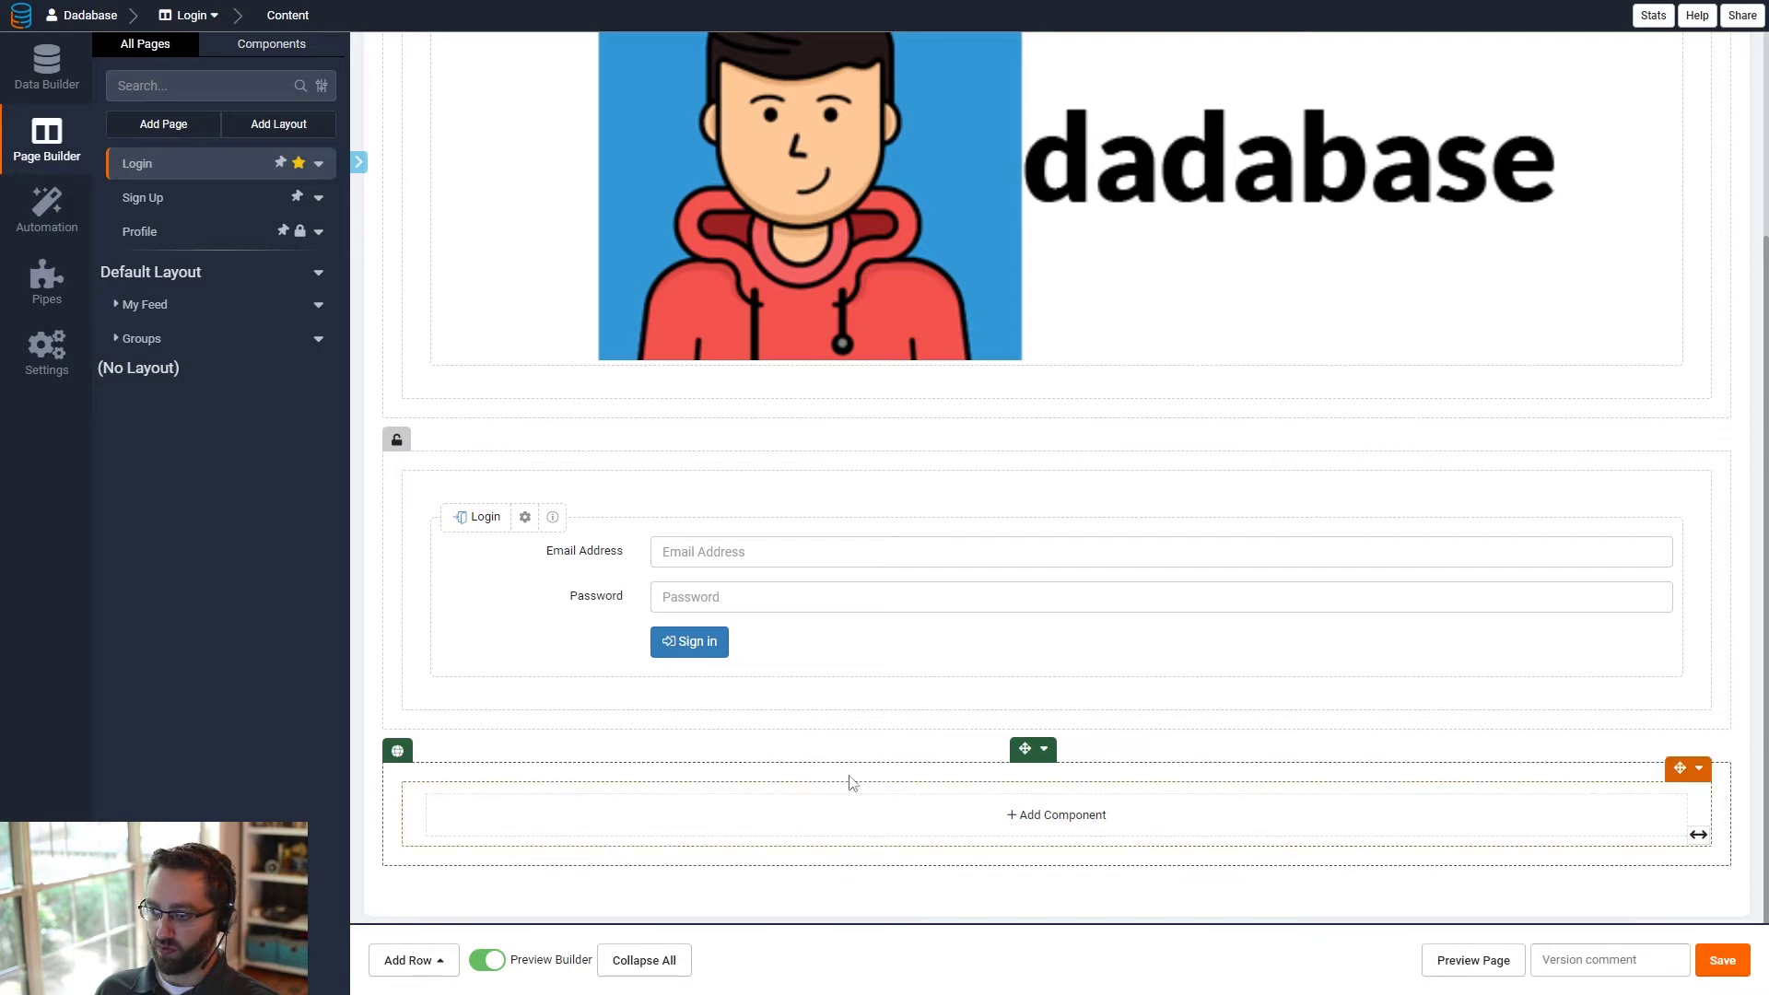
# - Add a link button titled "Go to App" to the new row, linked to the My Feed page, and save it
pyautogui.click(732, 817)
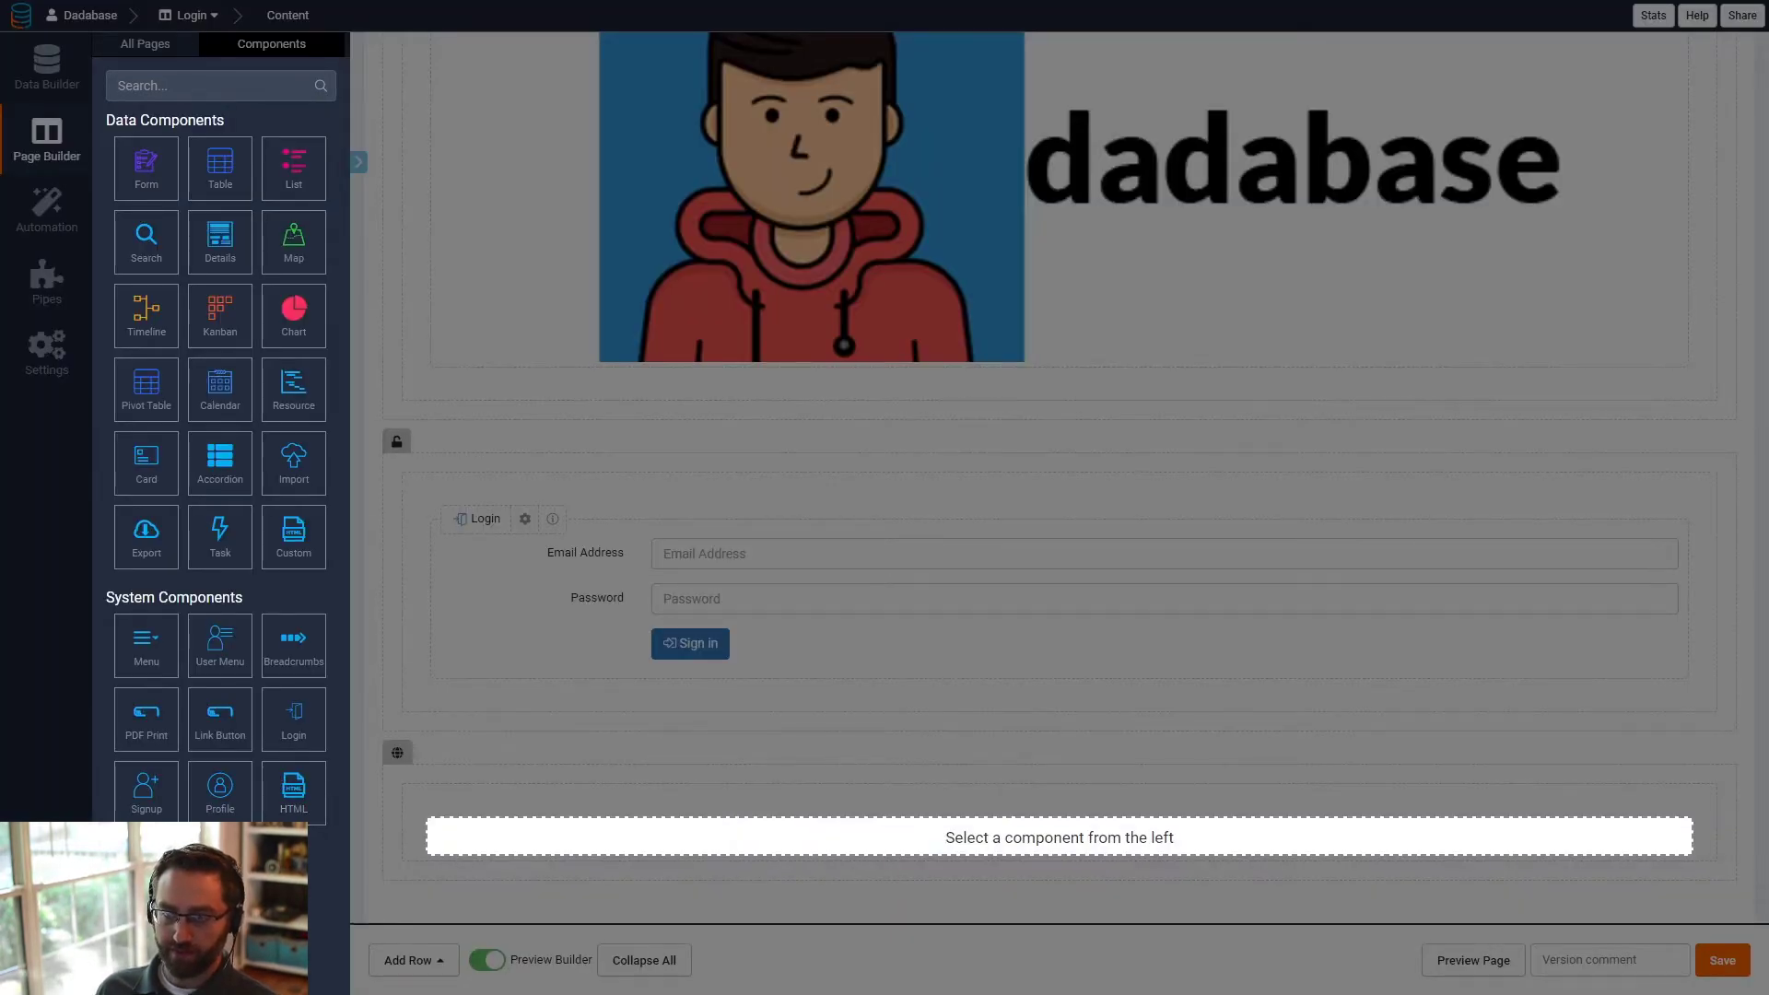
pyautogui.click(206, 735)
pyautogui.moveTo(558, 443); pyautogui.dragTo(488, 449)
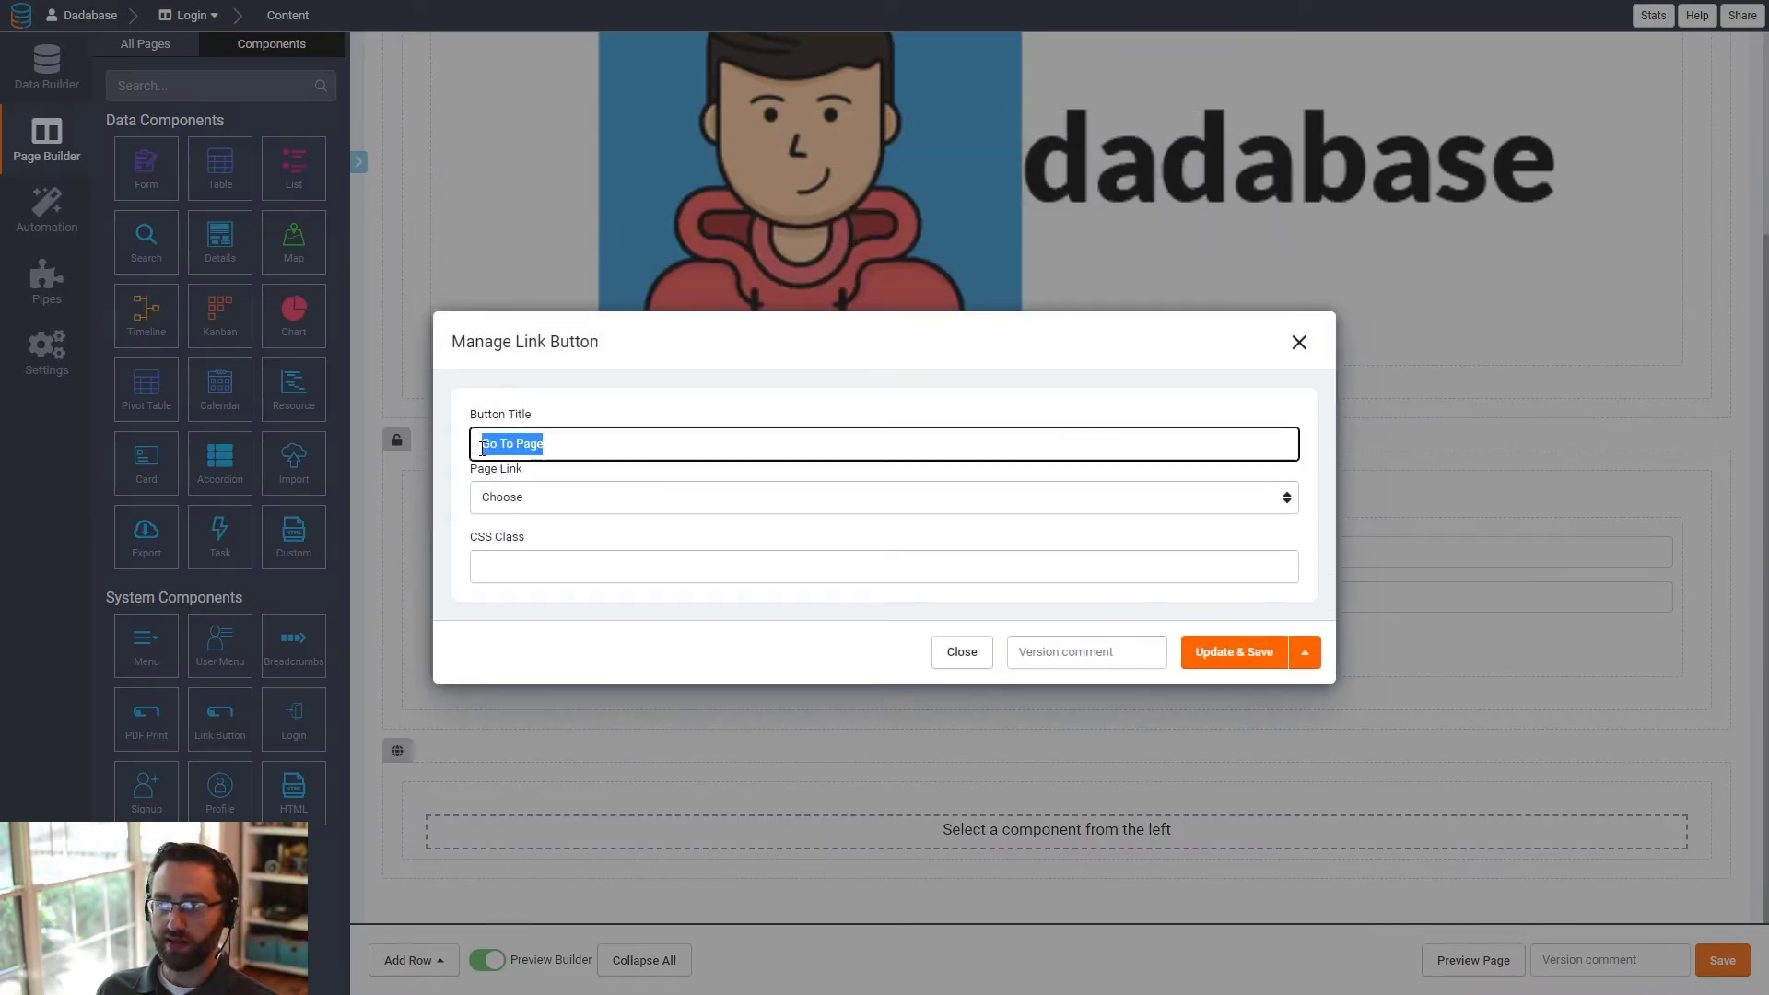
pyautogui.write('o')
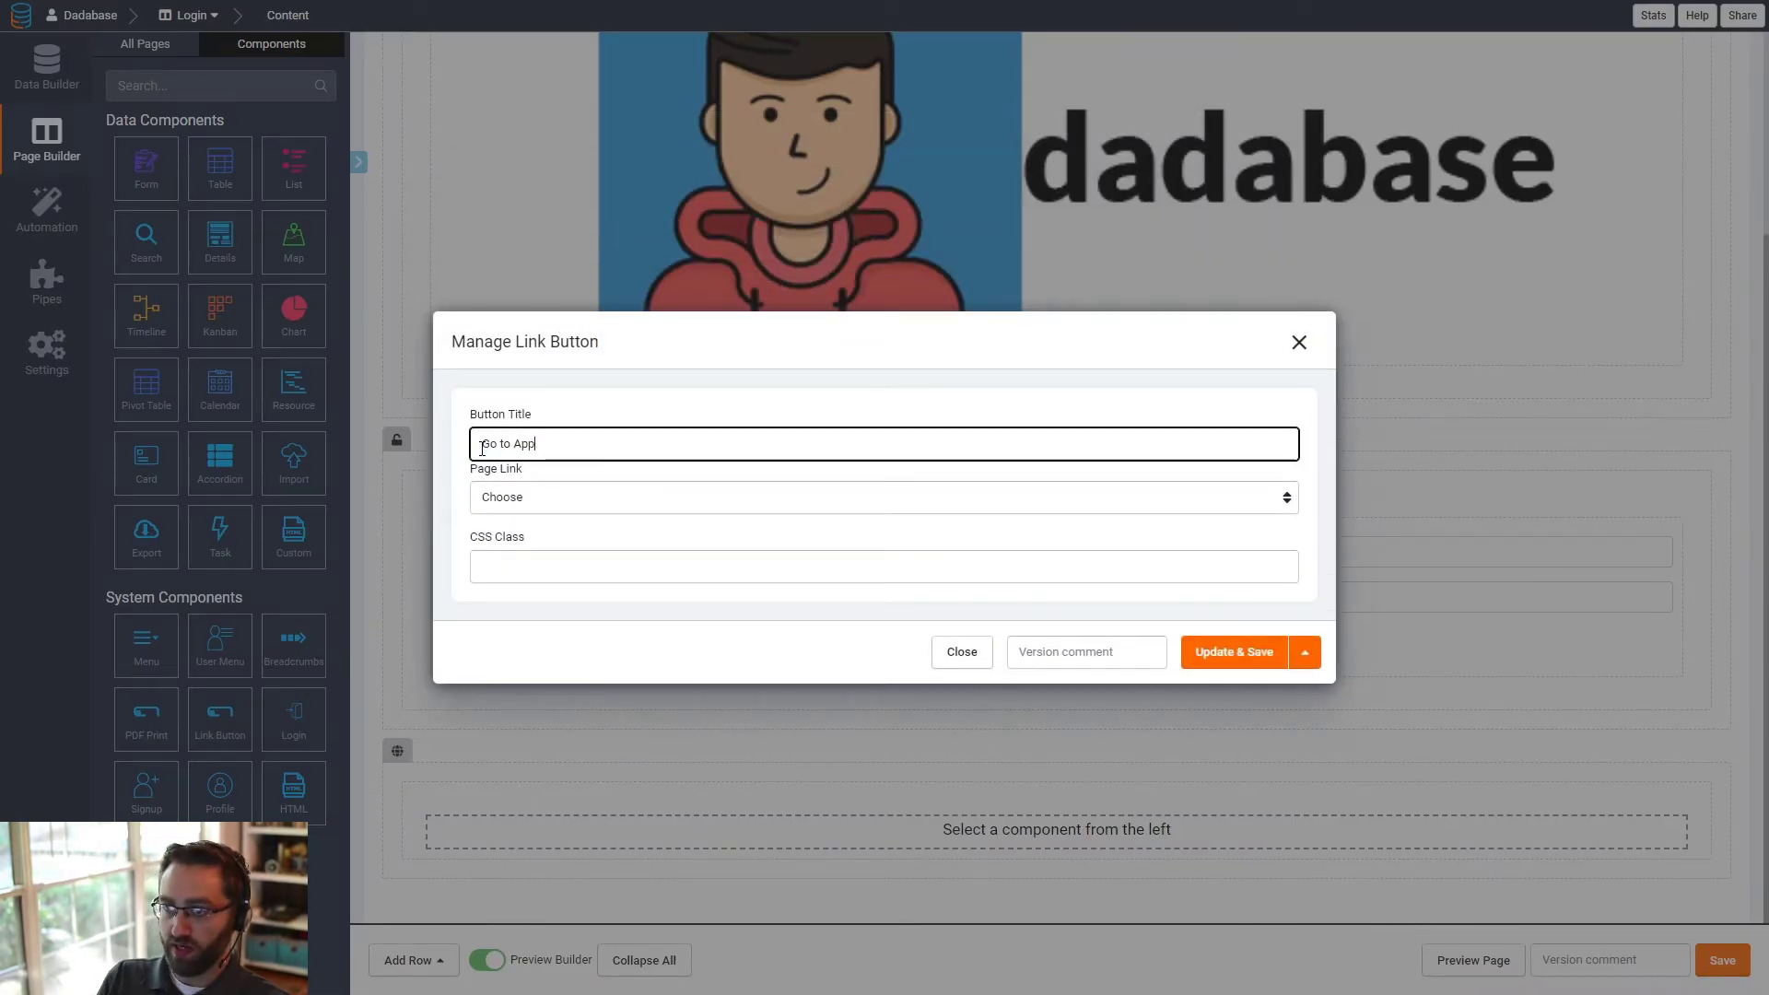
pyautogui.click(603, 496)
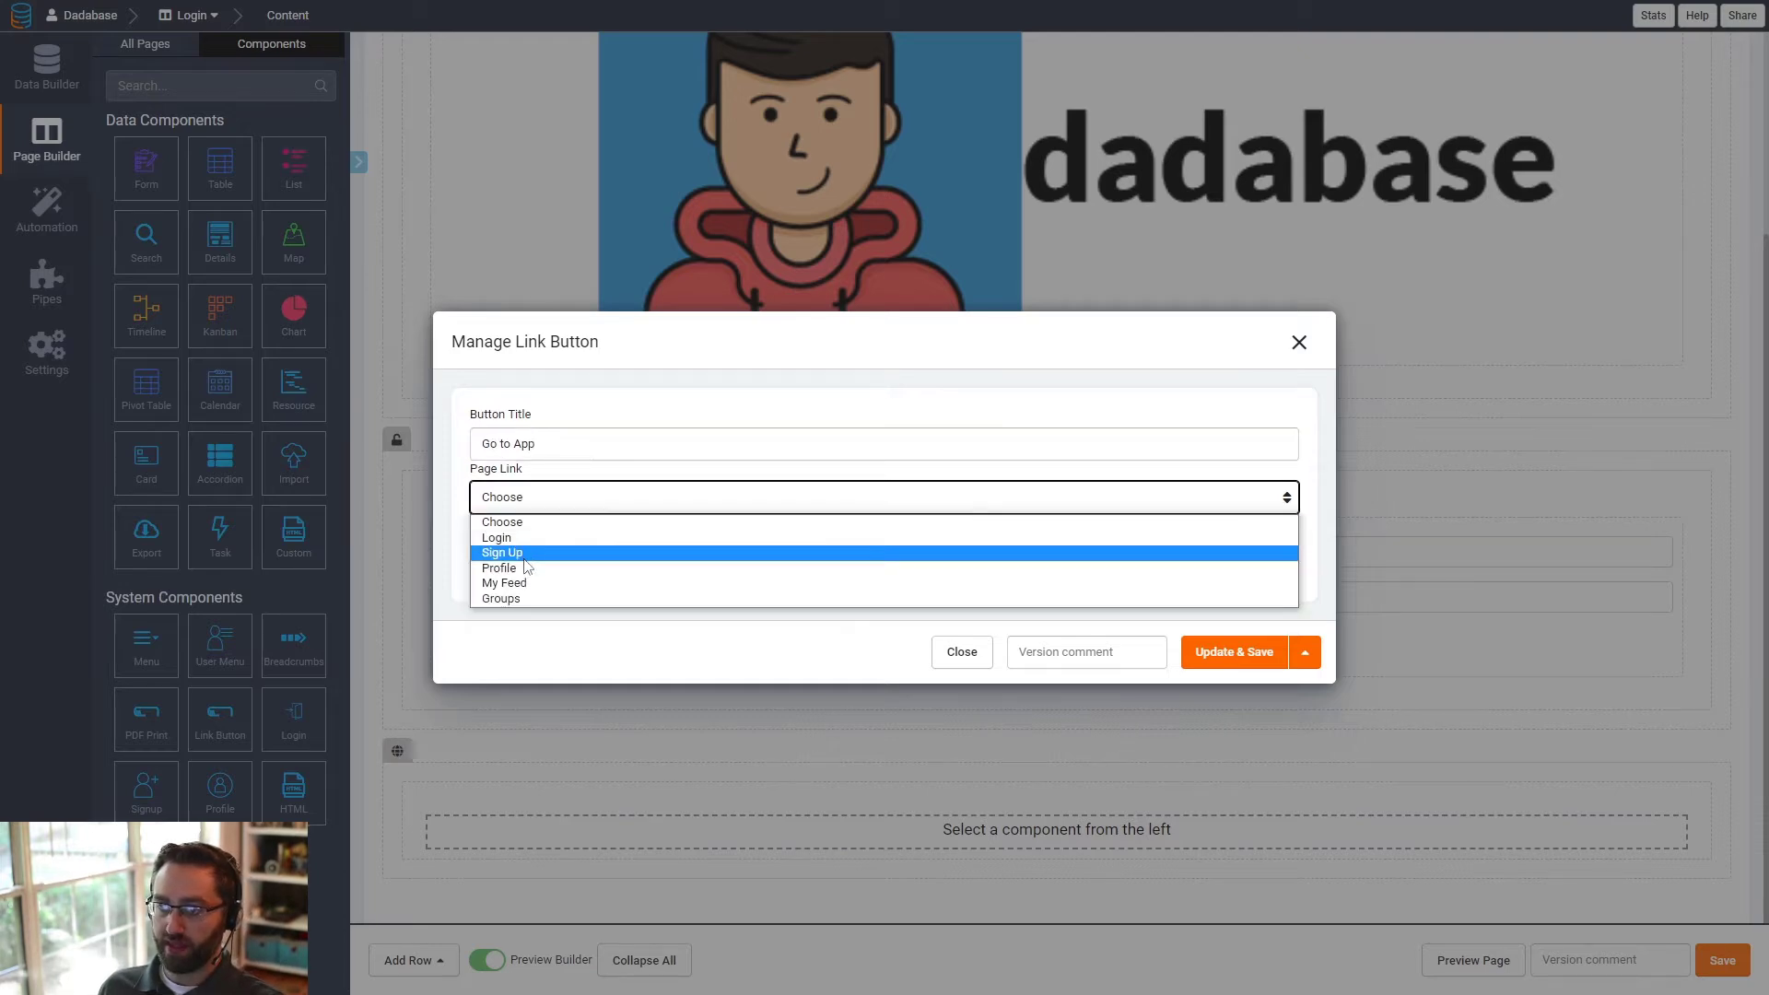
pyautogui.click(550, 583)
pyautogui.click(1194, 654)
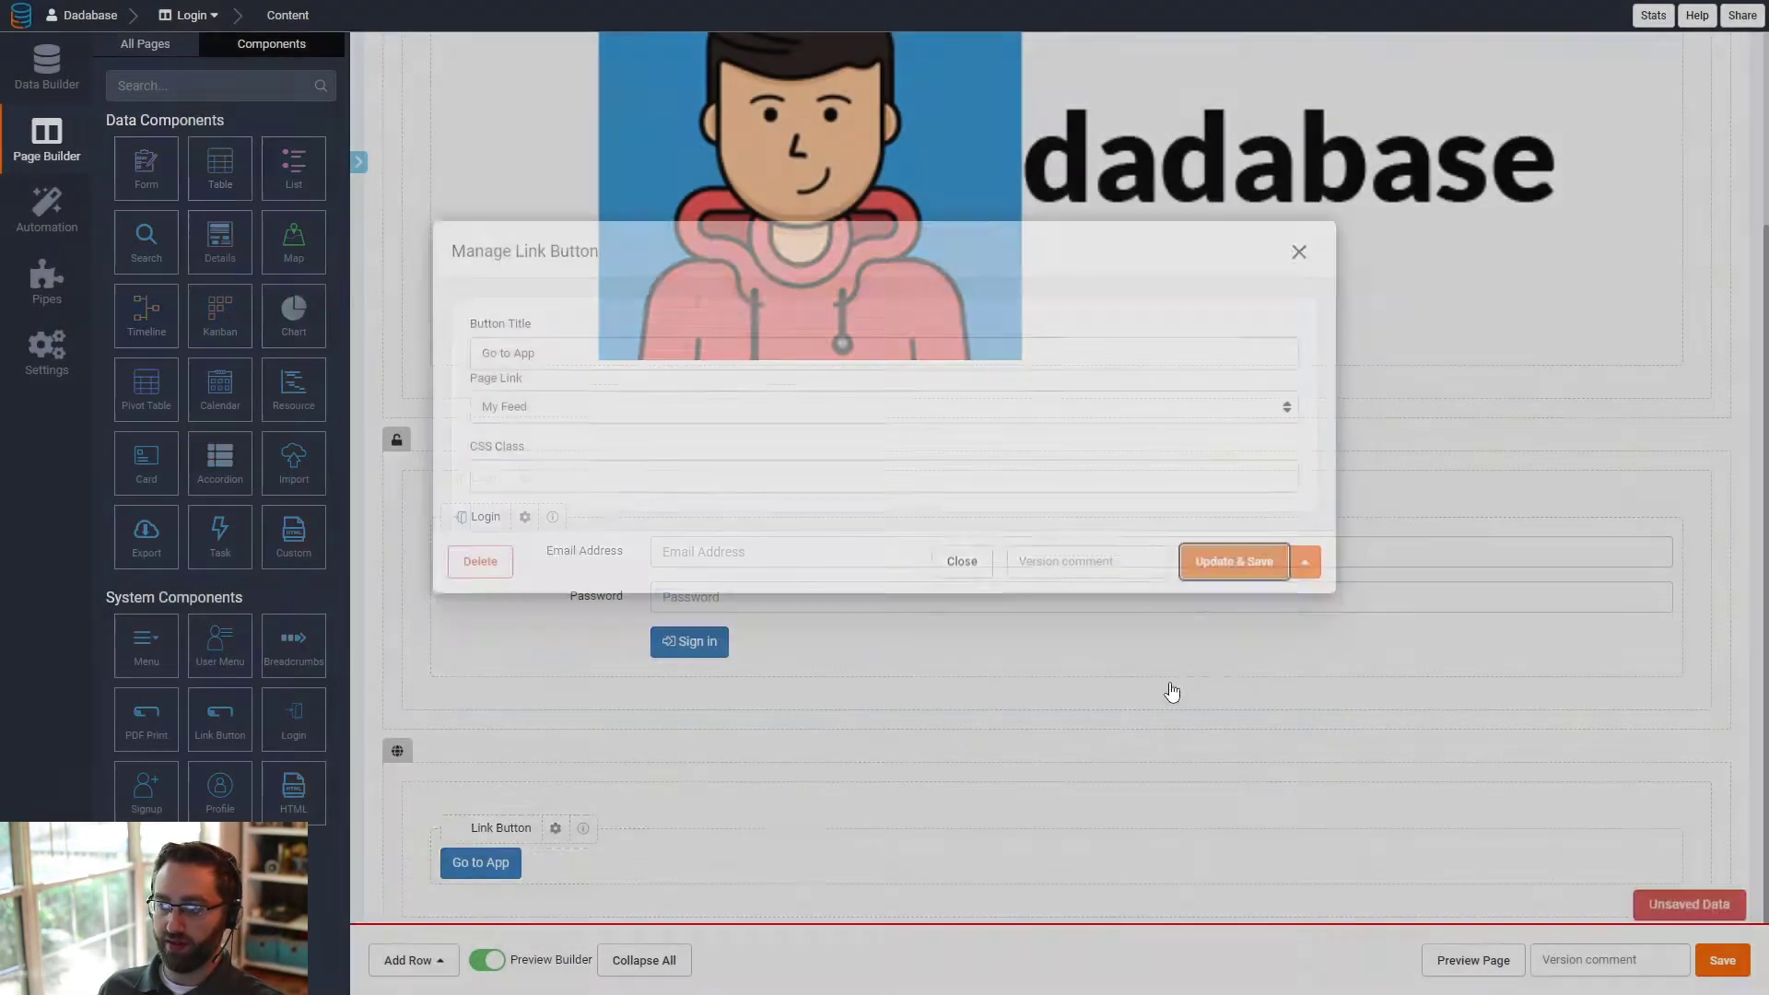
# - Center the content of the "Go to App" button's row in its design settings, and save the row and page
pyautogui.scroll(-1, 817, 817)
pyautogui.click(1044, 678)
pyautogui.click(1078, 703)
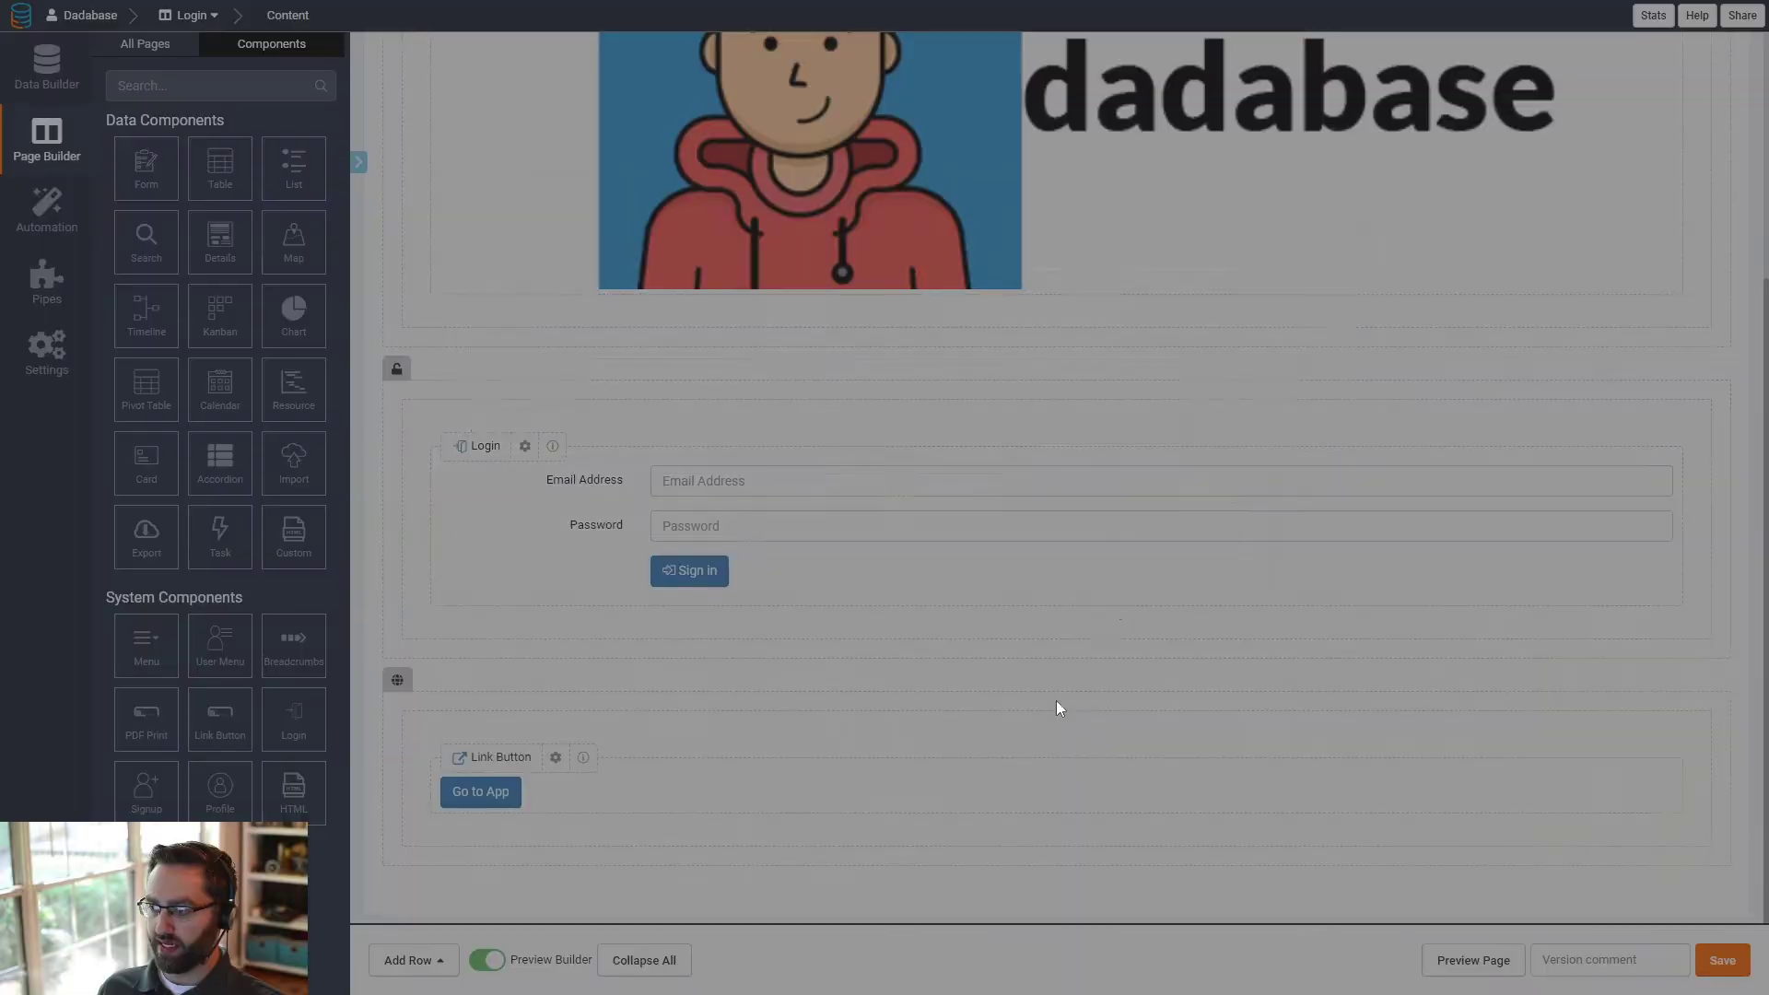
pyautogui.click(629, 367)
pyautogui.click(1239, 574)
pyautogui.click(1268, 691)
pyautogui.click(1716, 961)
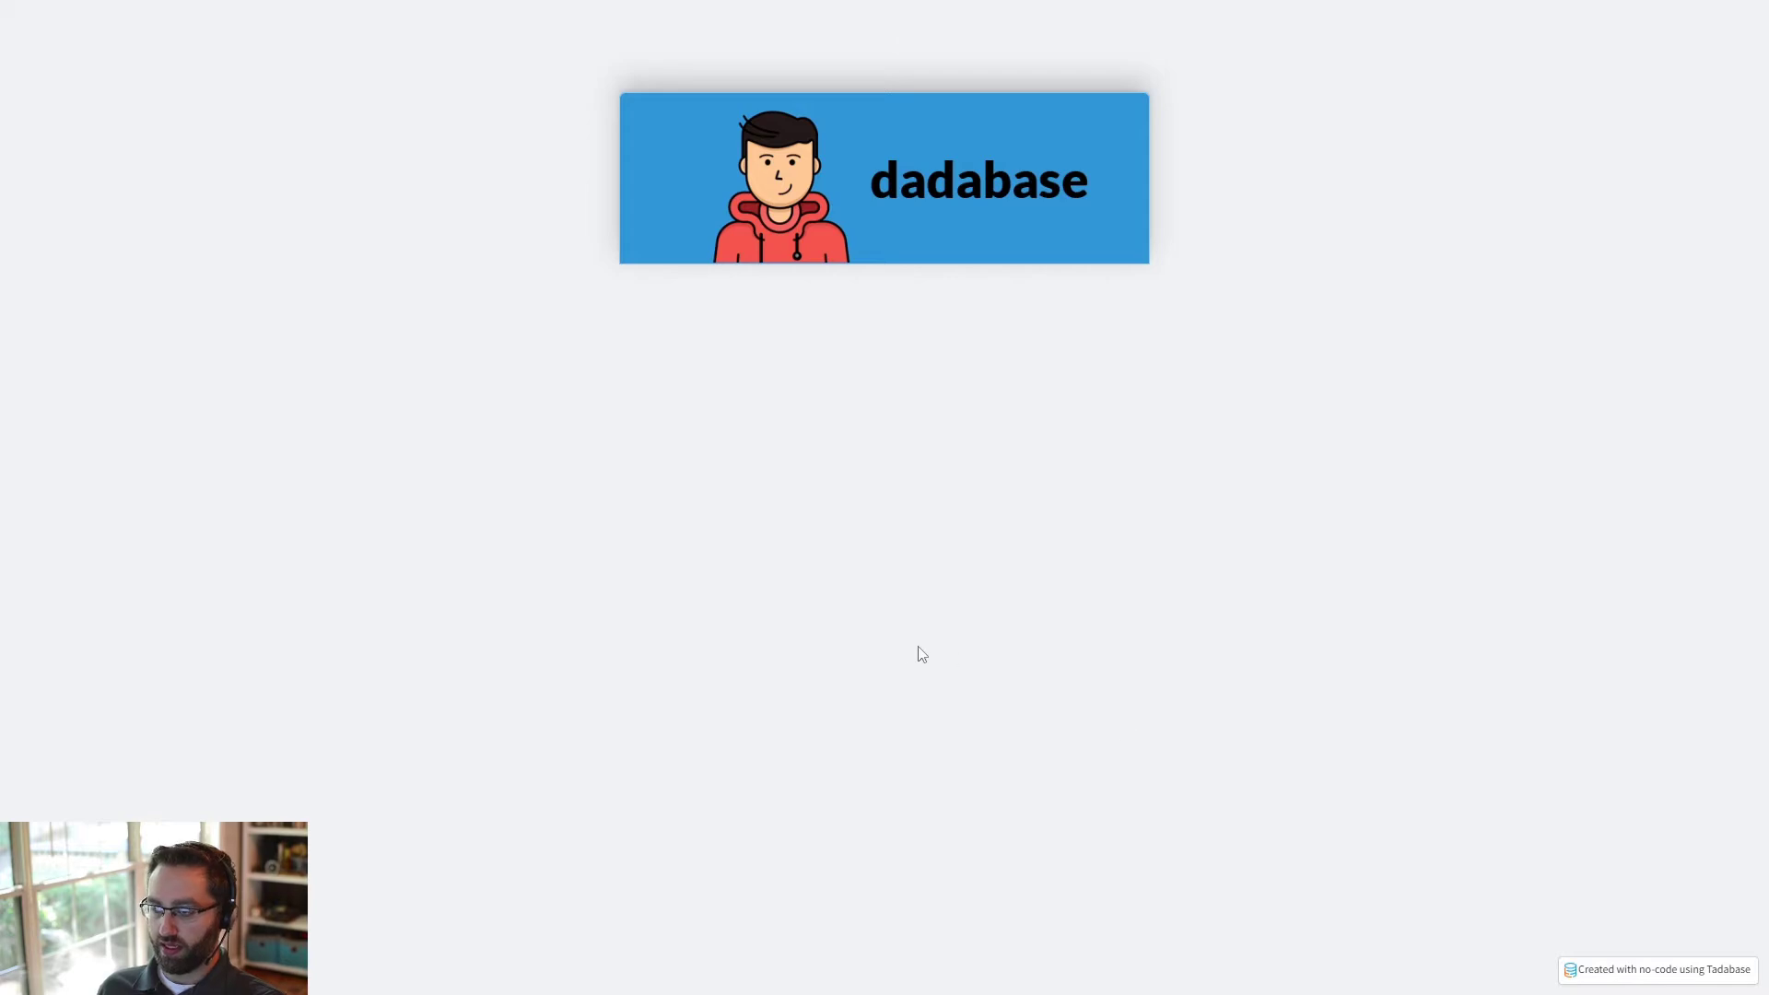
# - Reload the live Login page and test the "Go to App" button
pyautogui.press('F5')
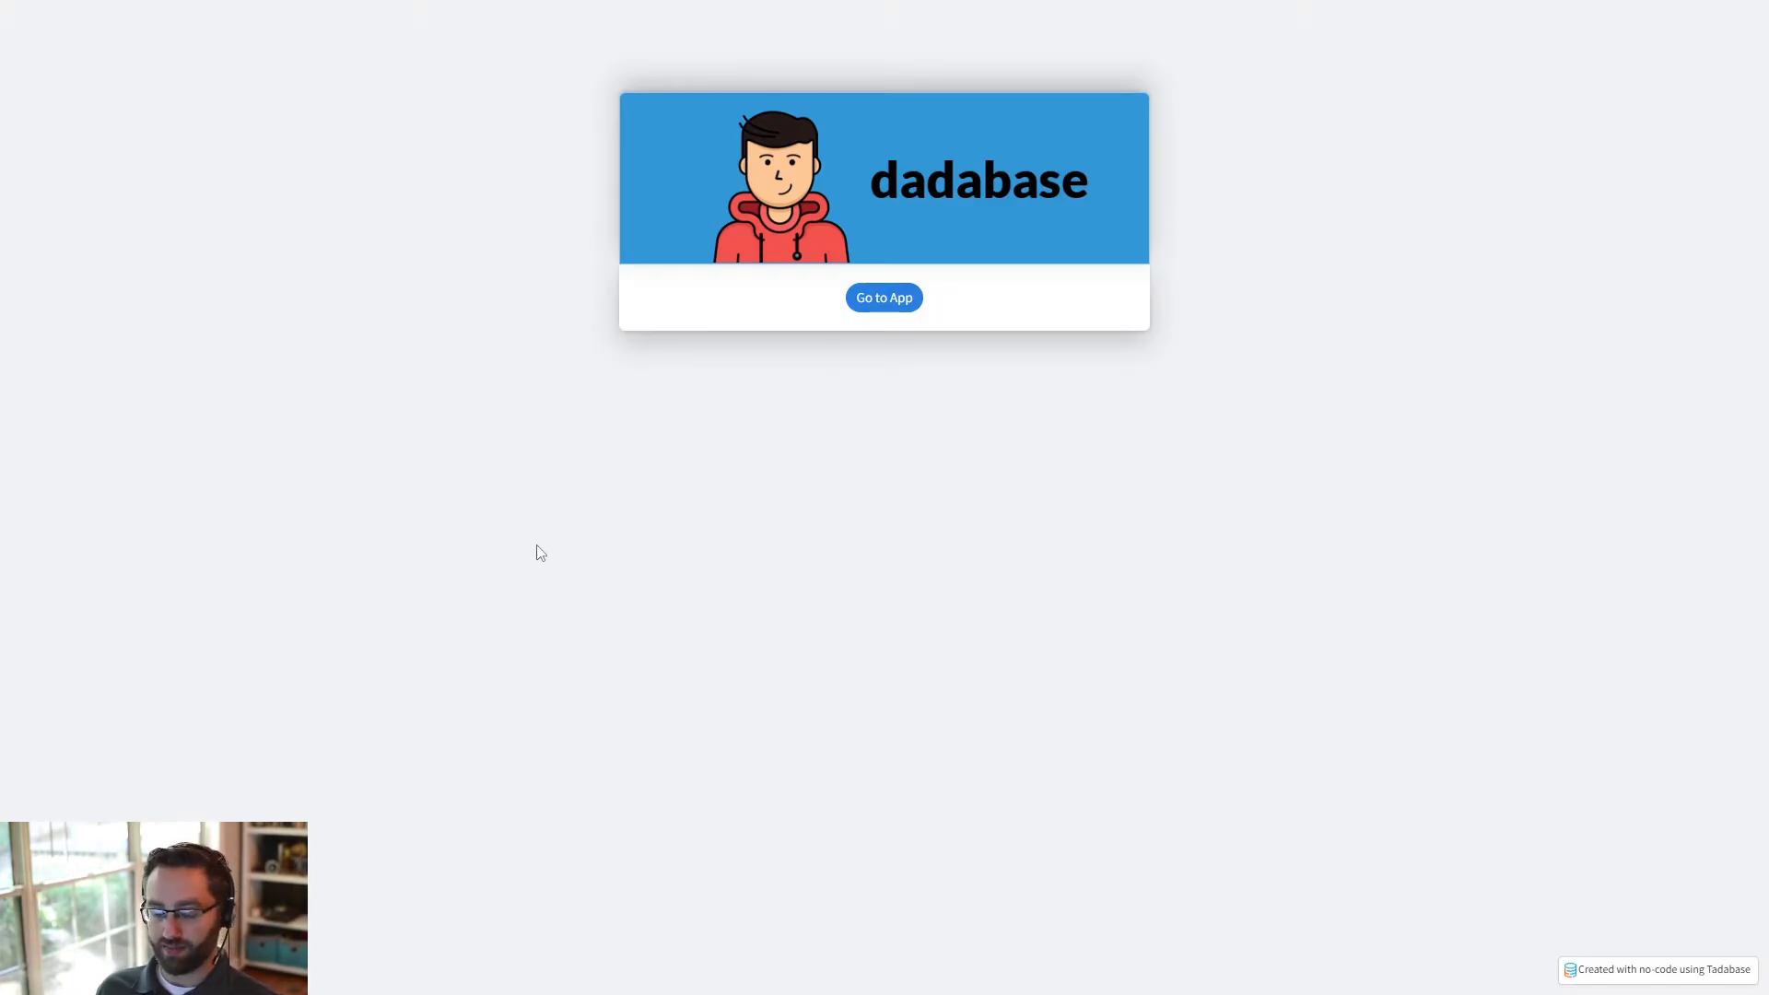
pyautogui.click(892, 298)
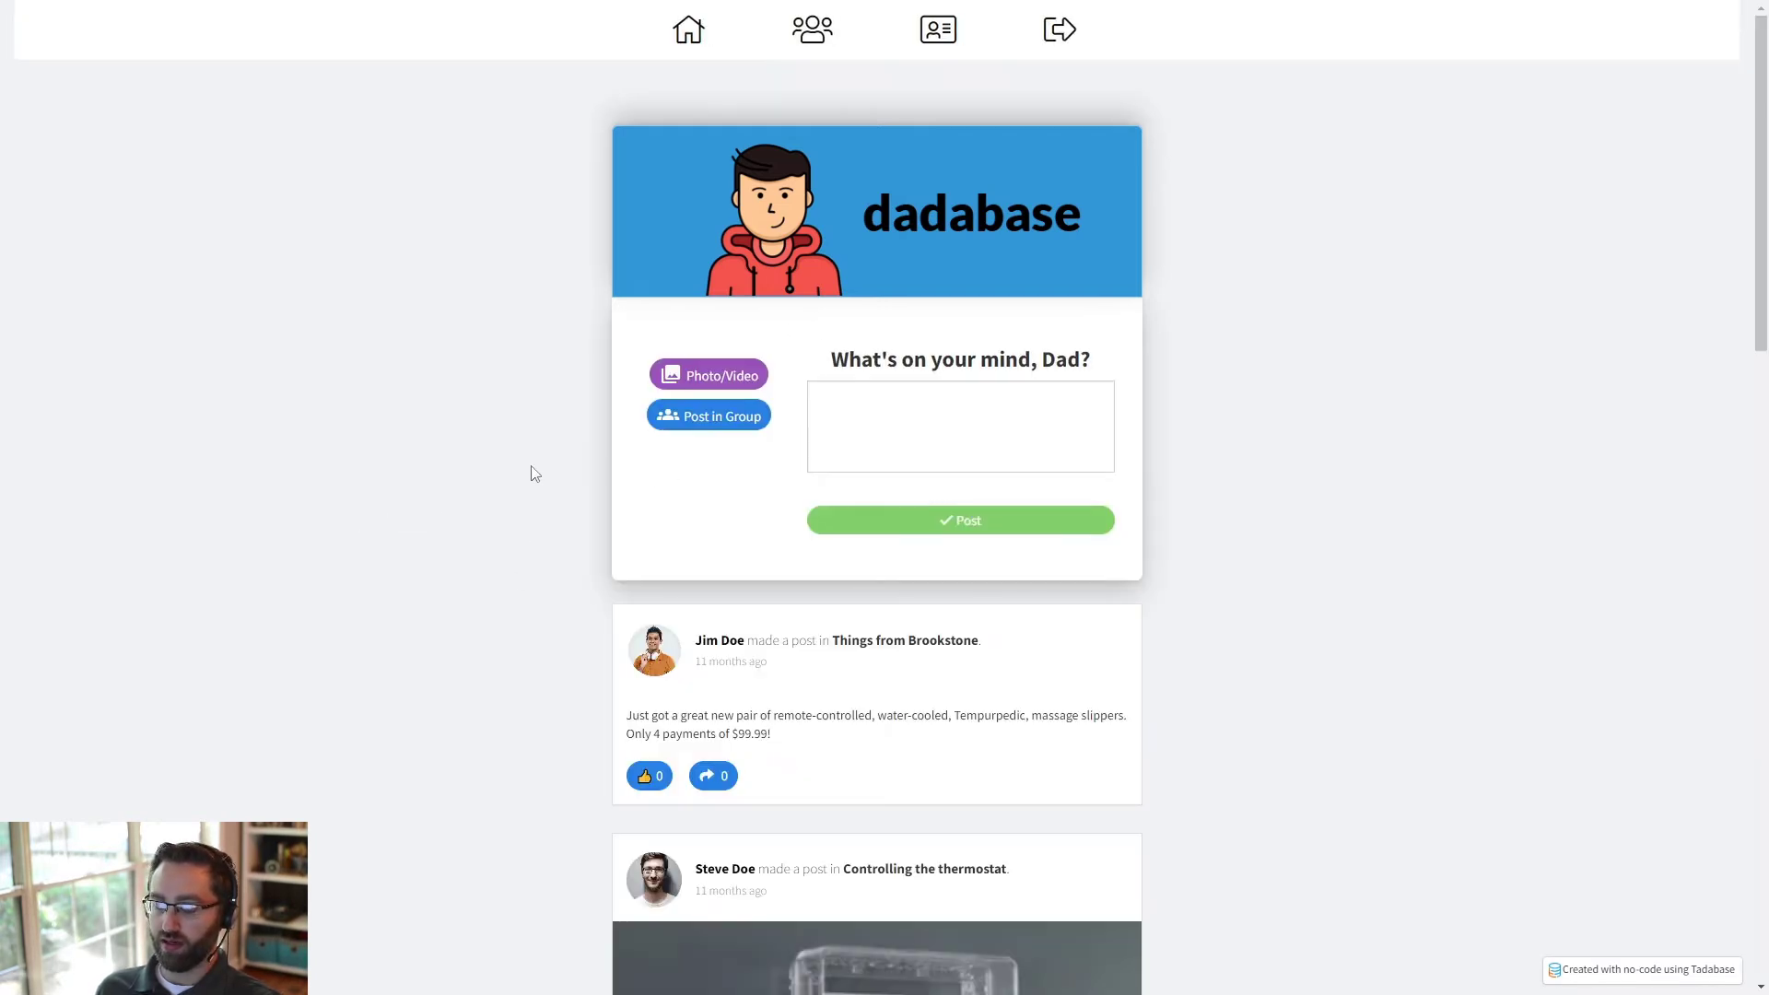
# - Sign out of the live app, and set the "Go to App" row's visibility to Any Logged In User in the page builder, saving the row
pyautogui.click(1033, 54)
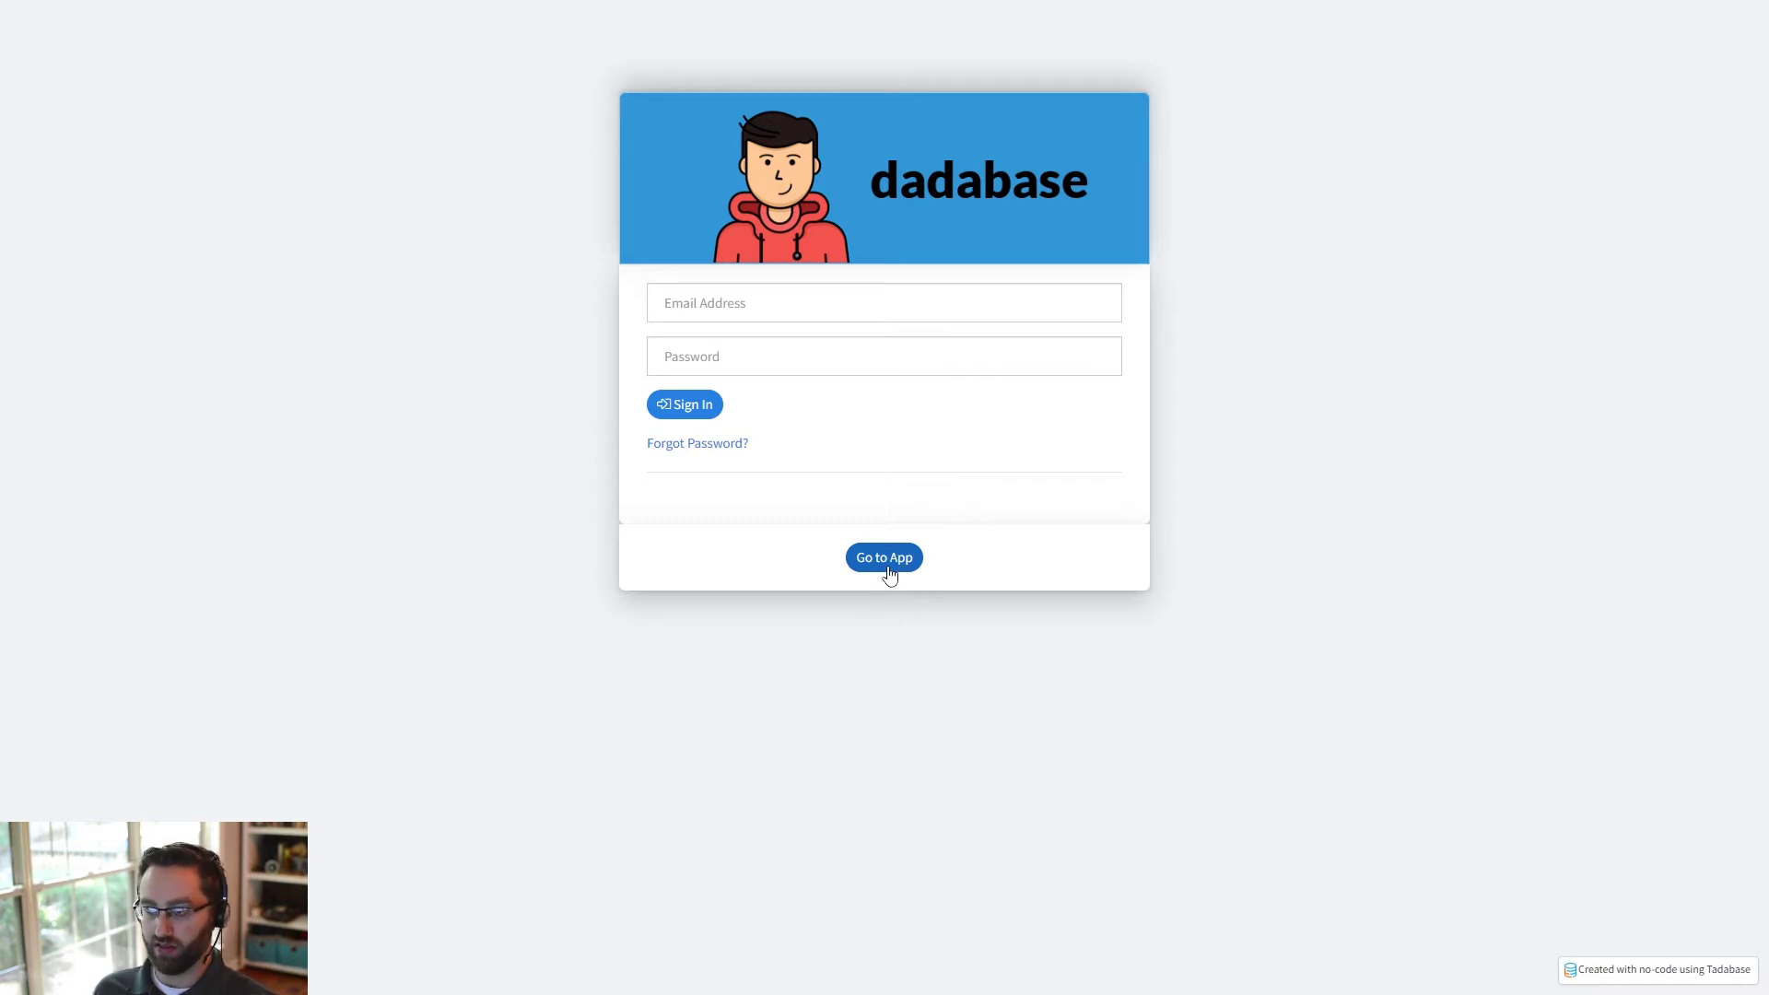
pyautogui.hotkey('ctrl', 'Tab')
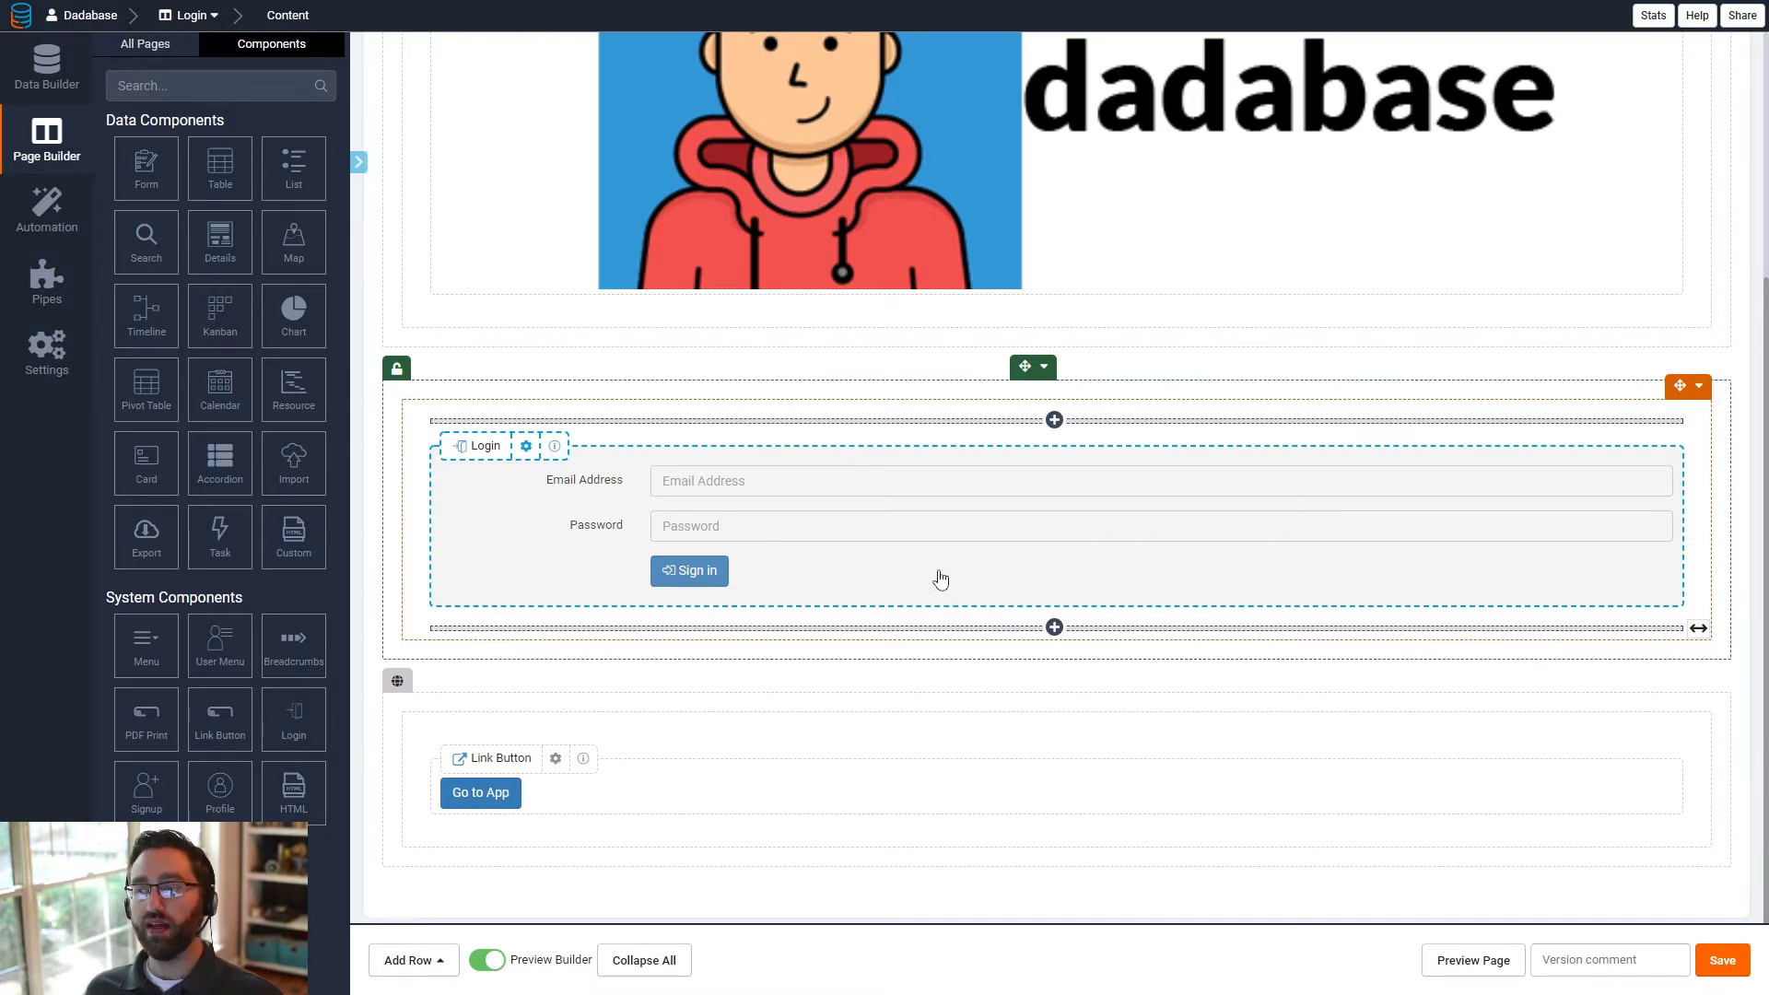
pyautogui.click(1044, 679)
pyautogui.click(1059, 702)
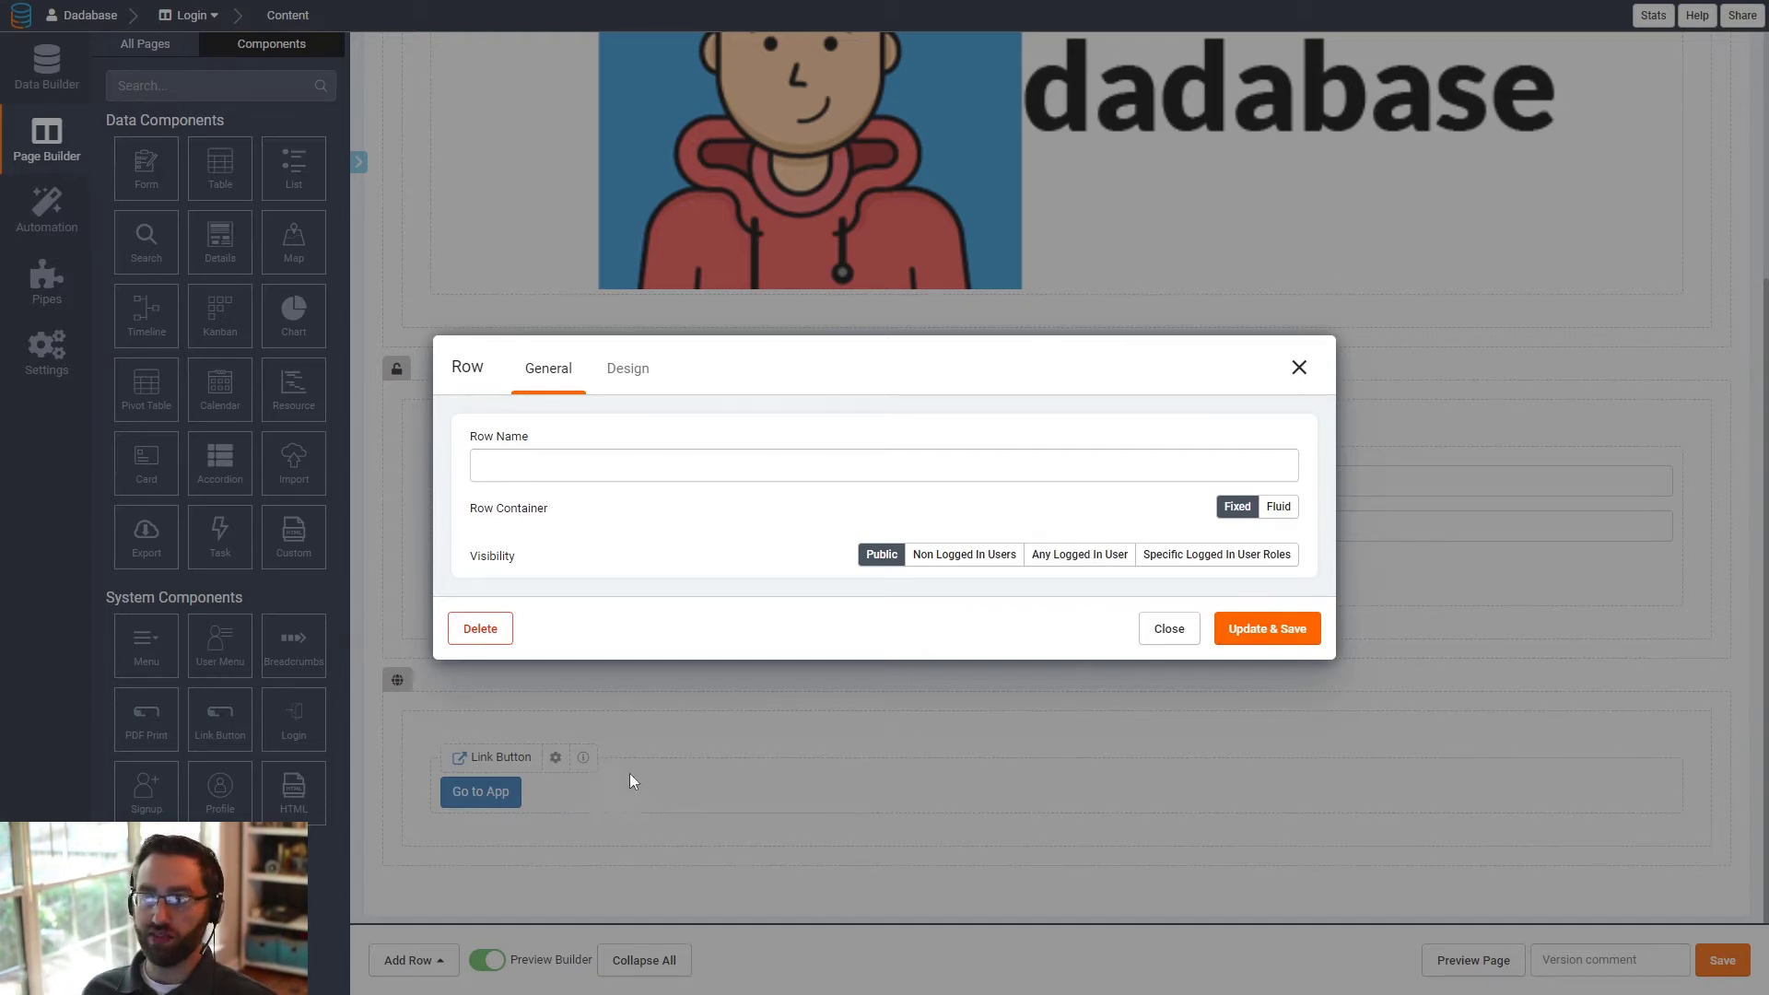
pyautogui.click(1051, 555)
pyautogui.click(1249, 634)
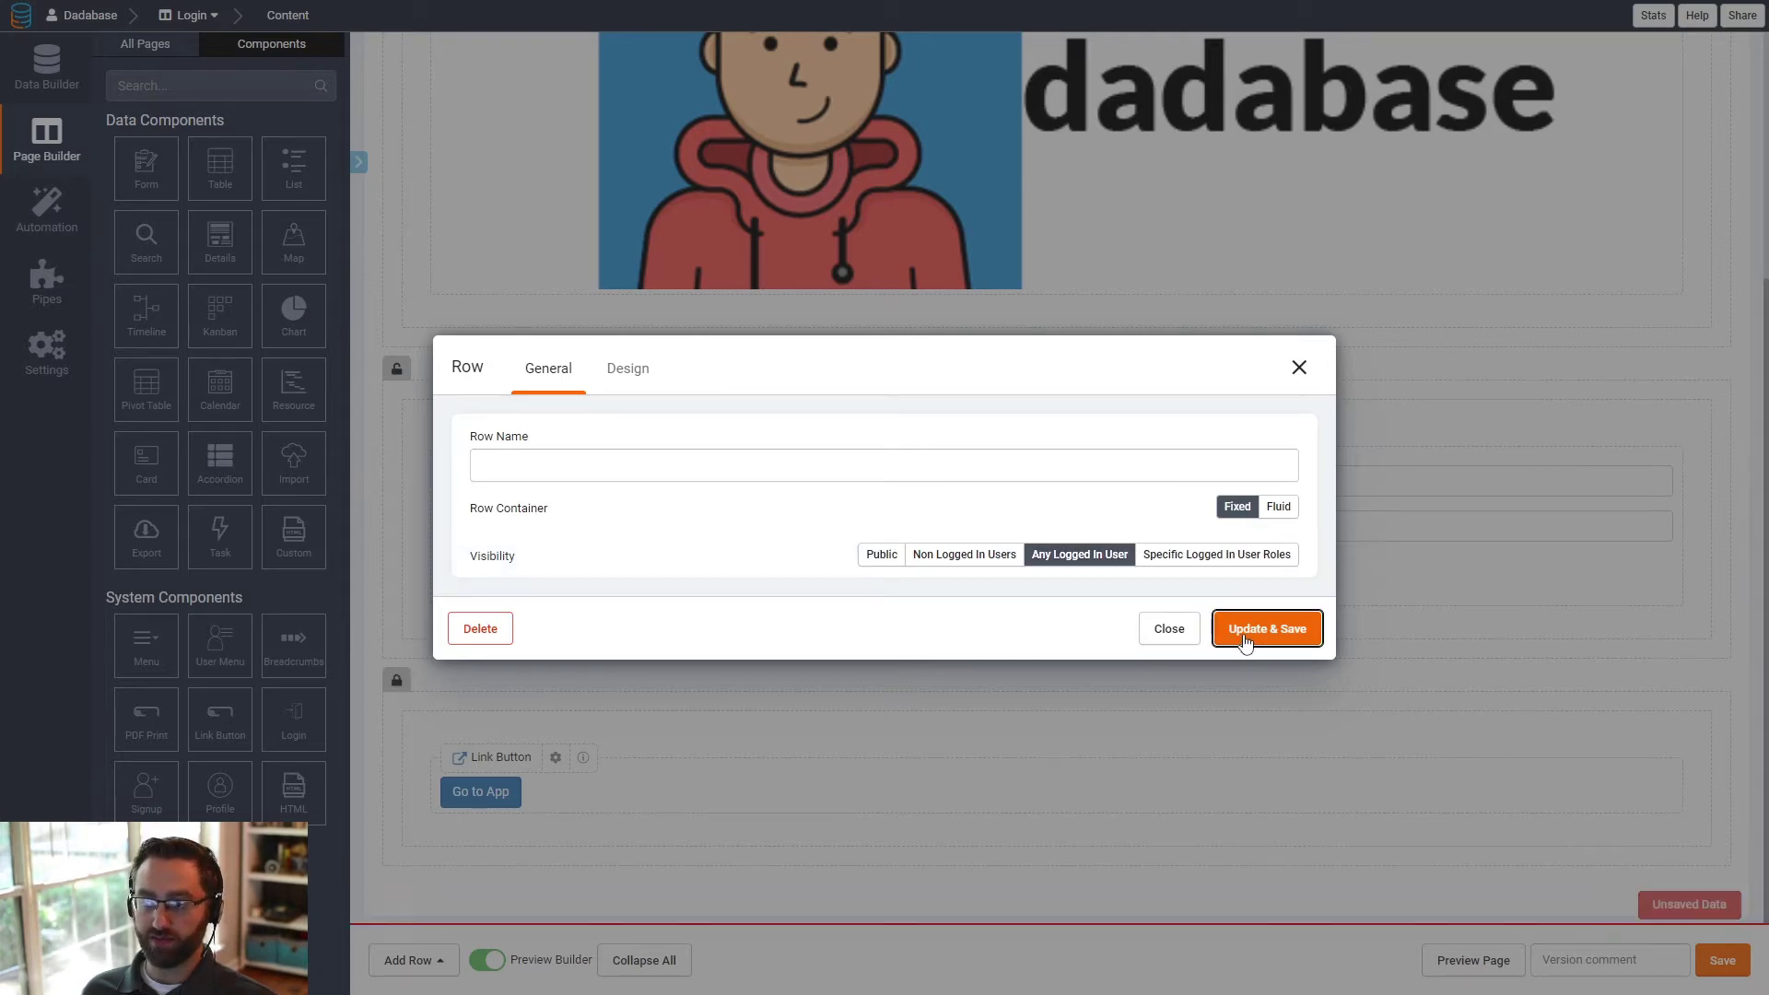
# - Reload the live Login page and sign in with the saved e-mail address and the account password
pyautogui.hotkey('ctrl', 'Tab')
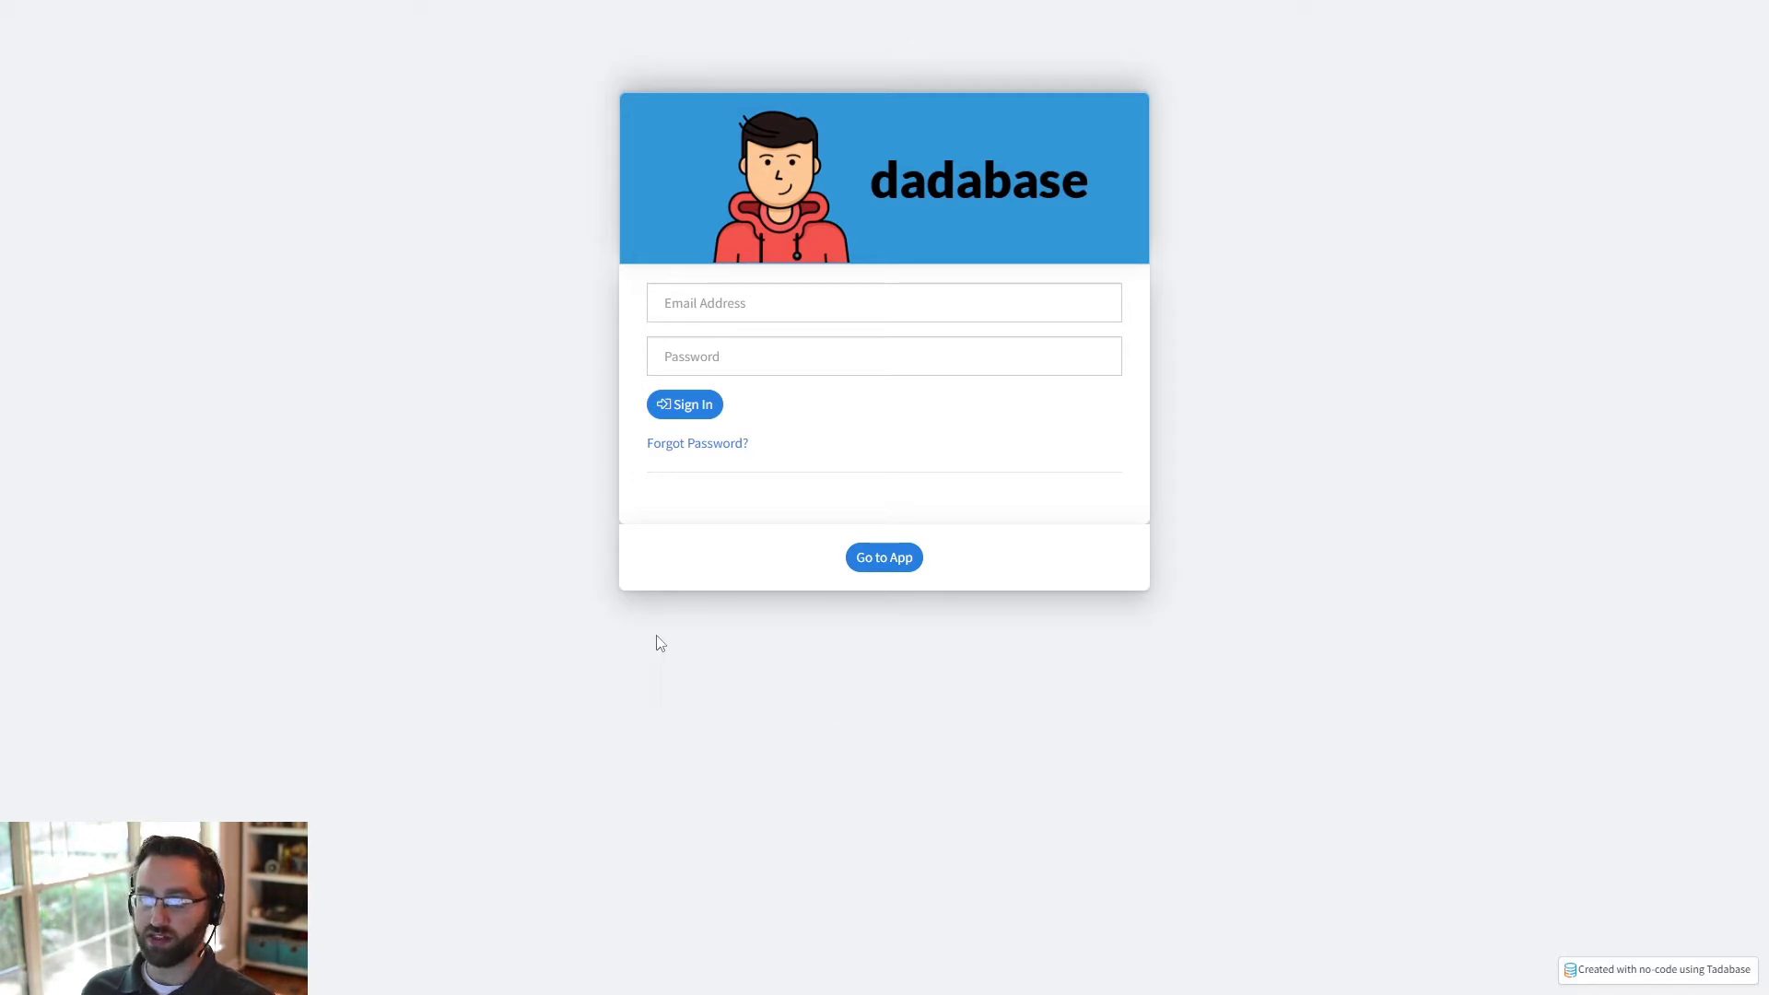
pyautogui.press('F5')
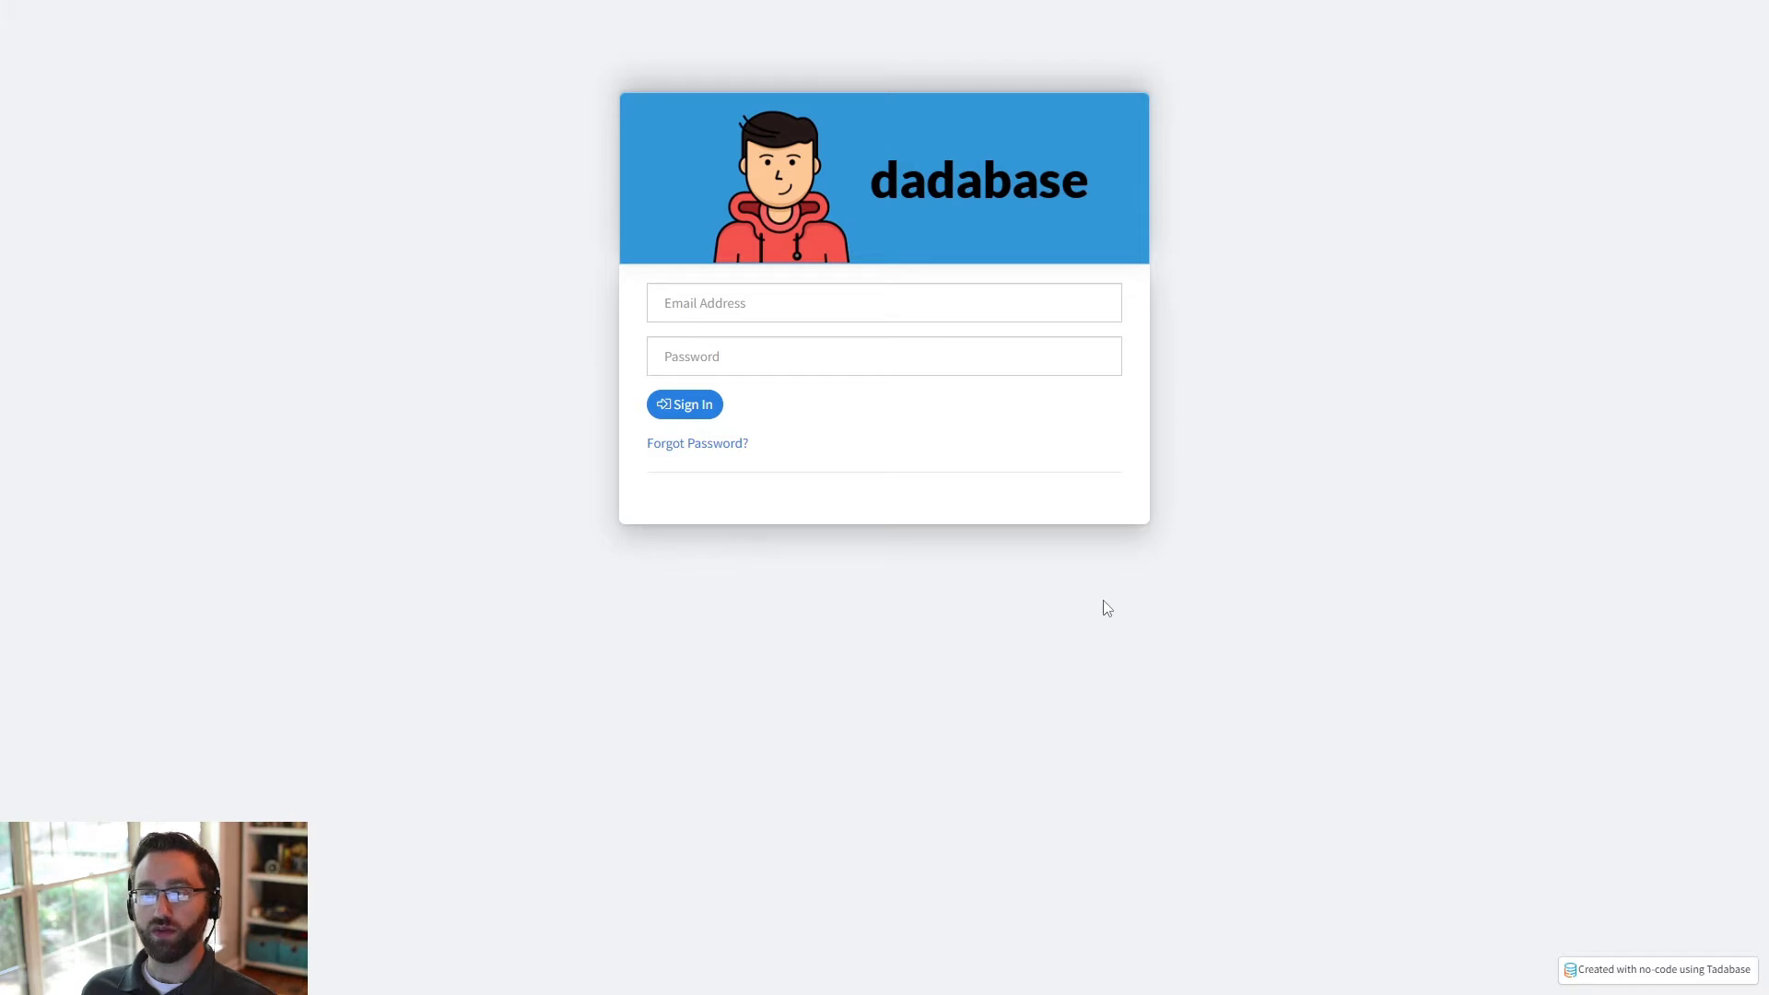
pyautogui.click(735, 309)
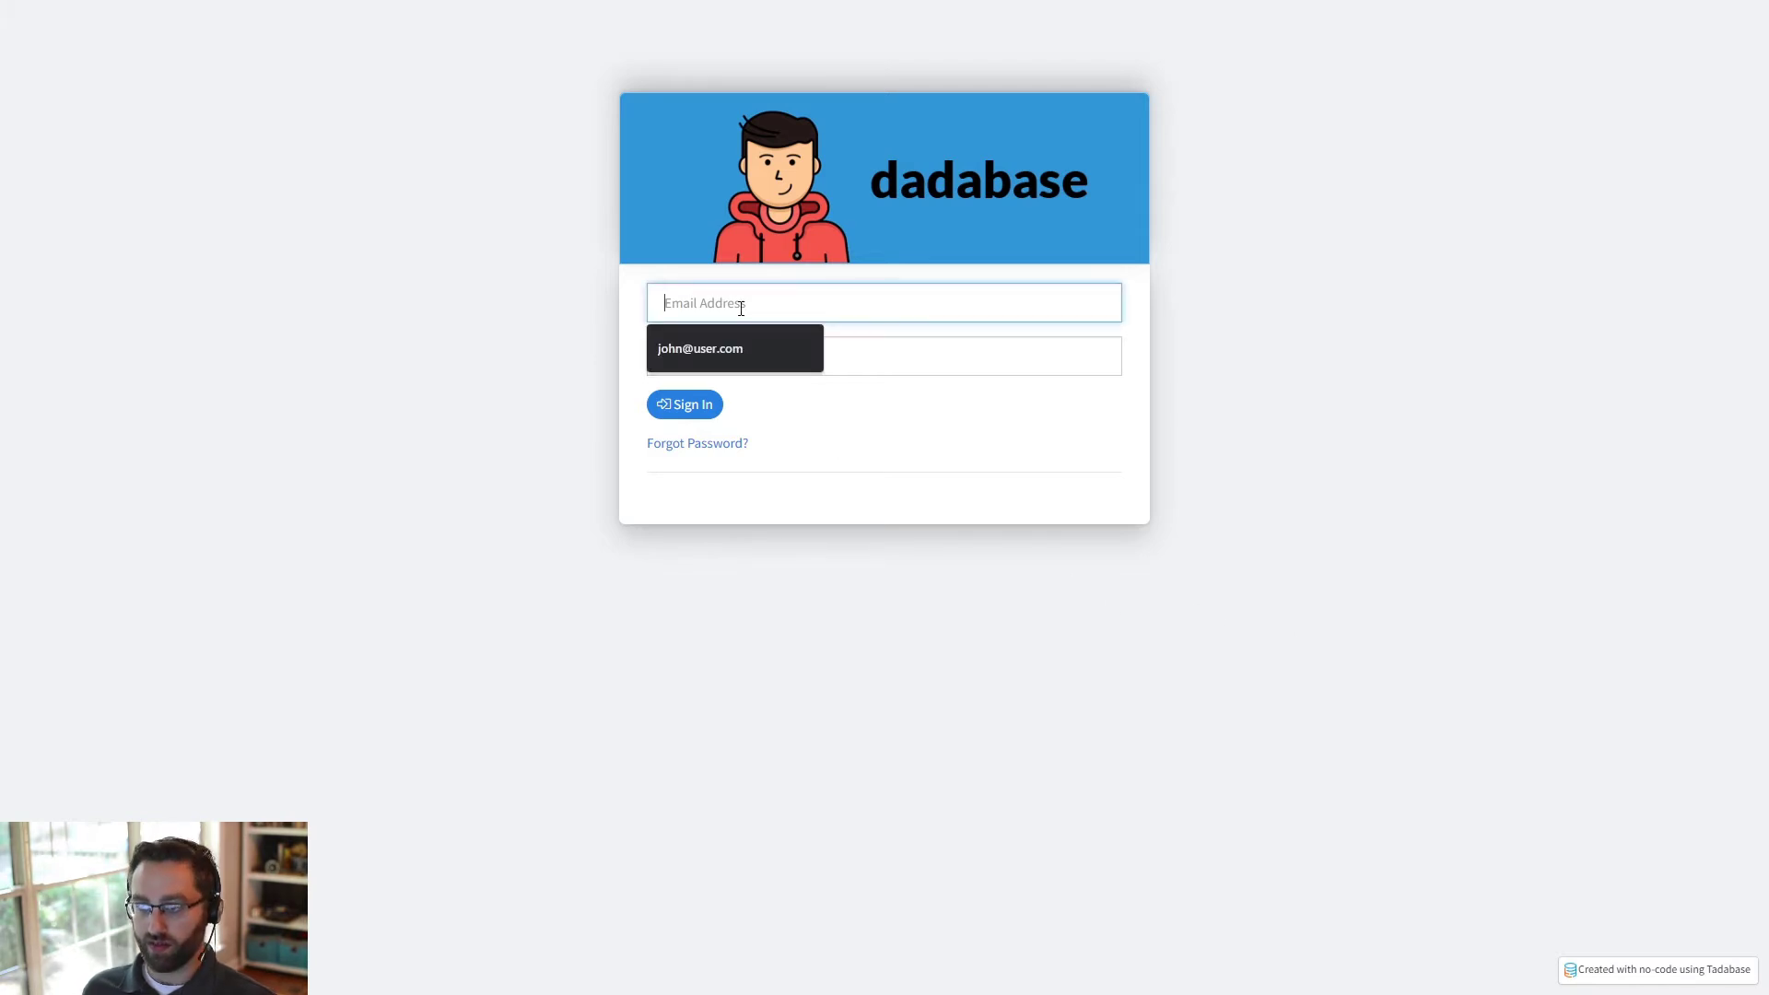
pyautogui.click(721, 350)
pyautogui.click(749, 363)
pyautogui.write('test')
pyautogui.press('Return')
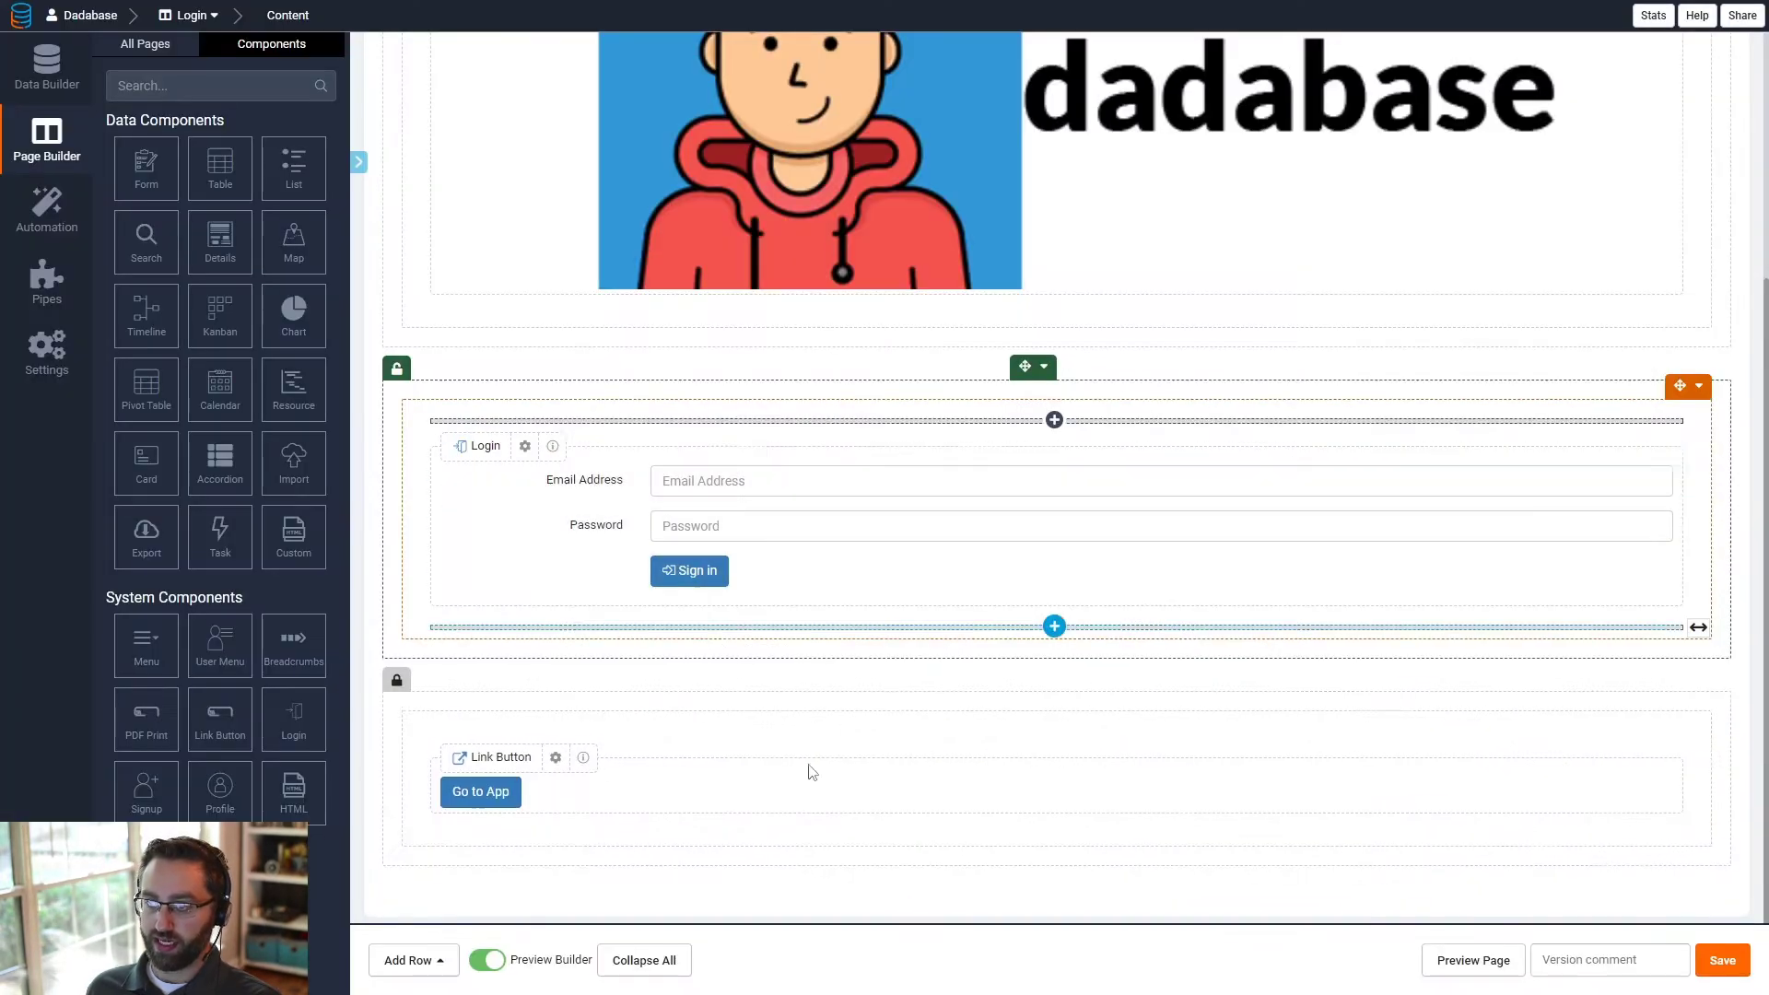
# - Preview the Login page as a signed-in user and test its "Go to App" button
pyautogui.click(1450, 971)
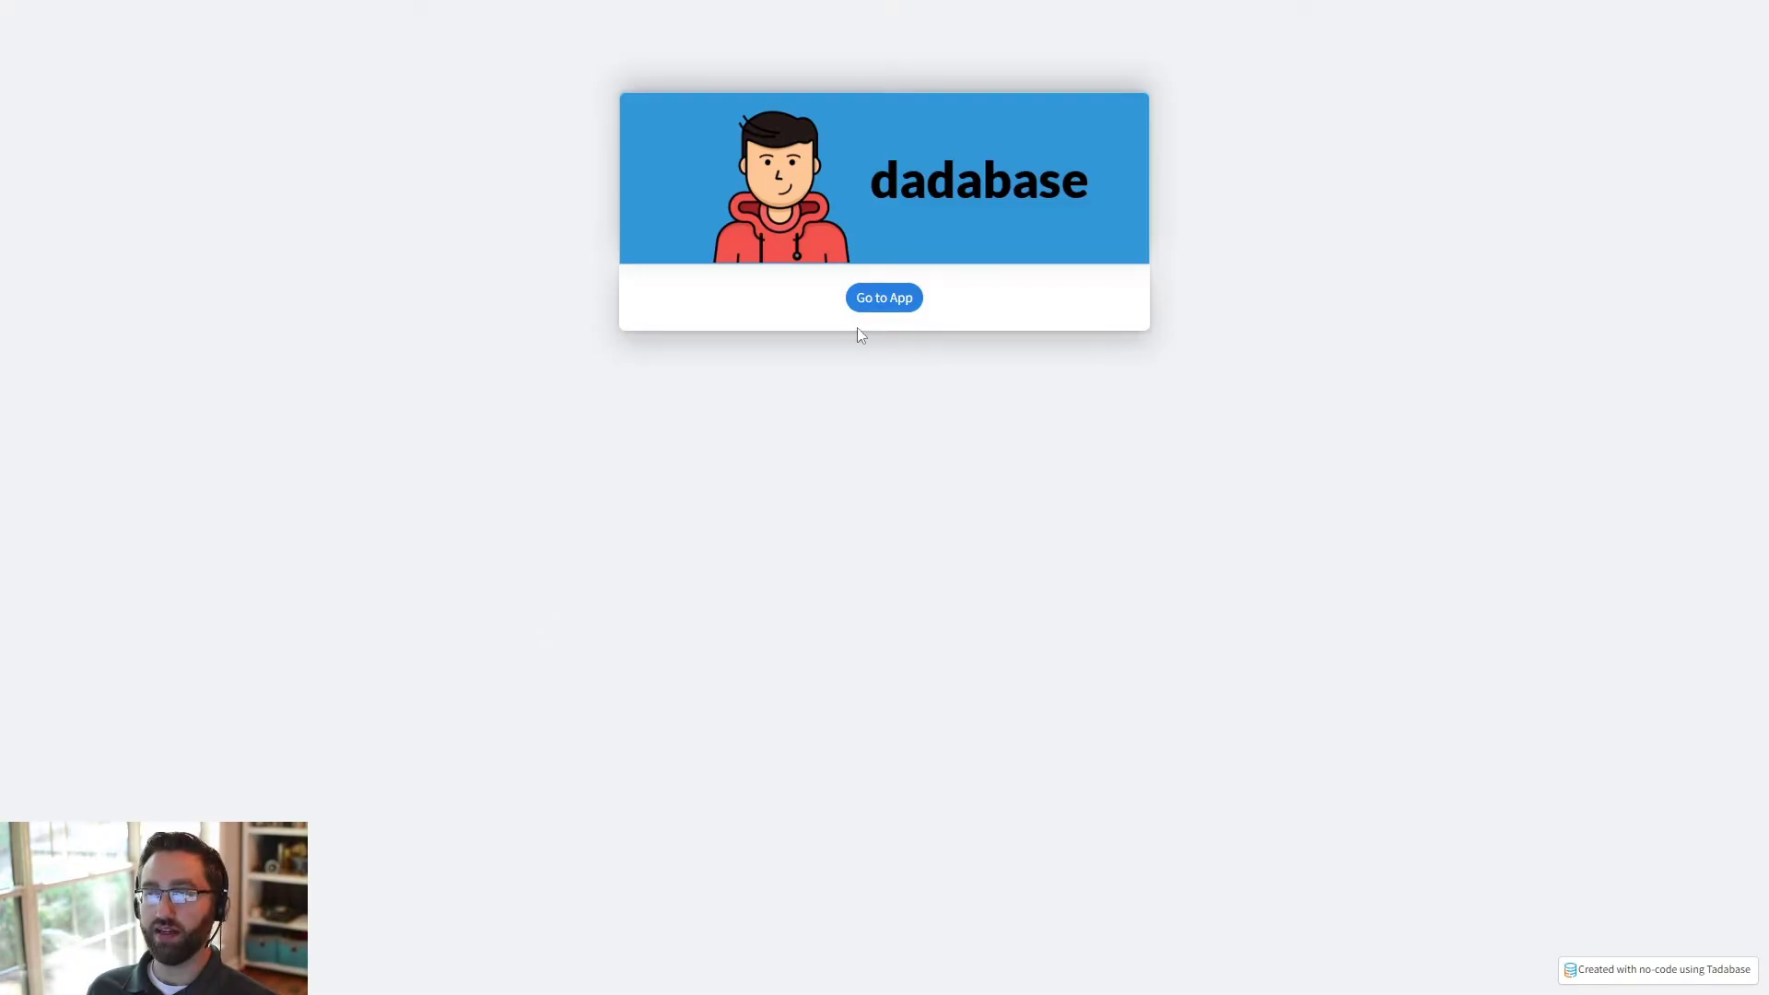
pyautogui.click(901, 307)
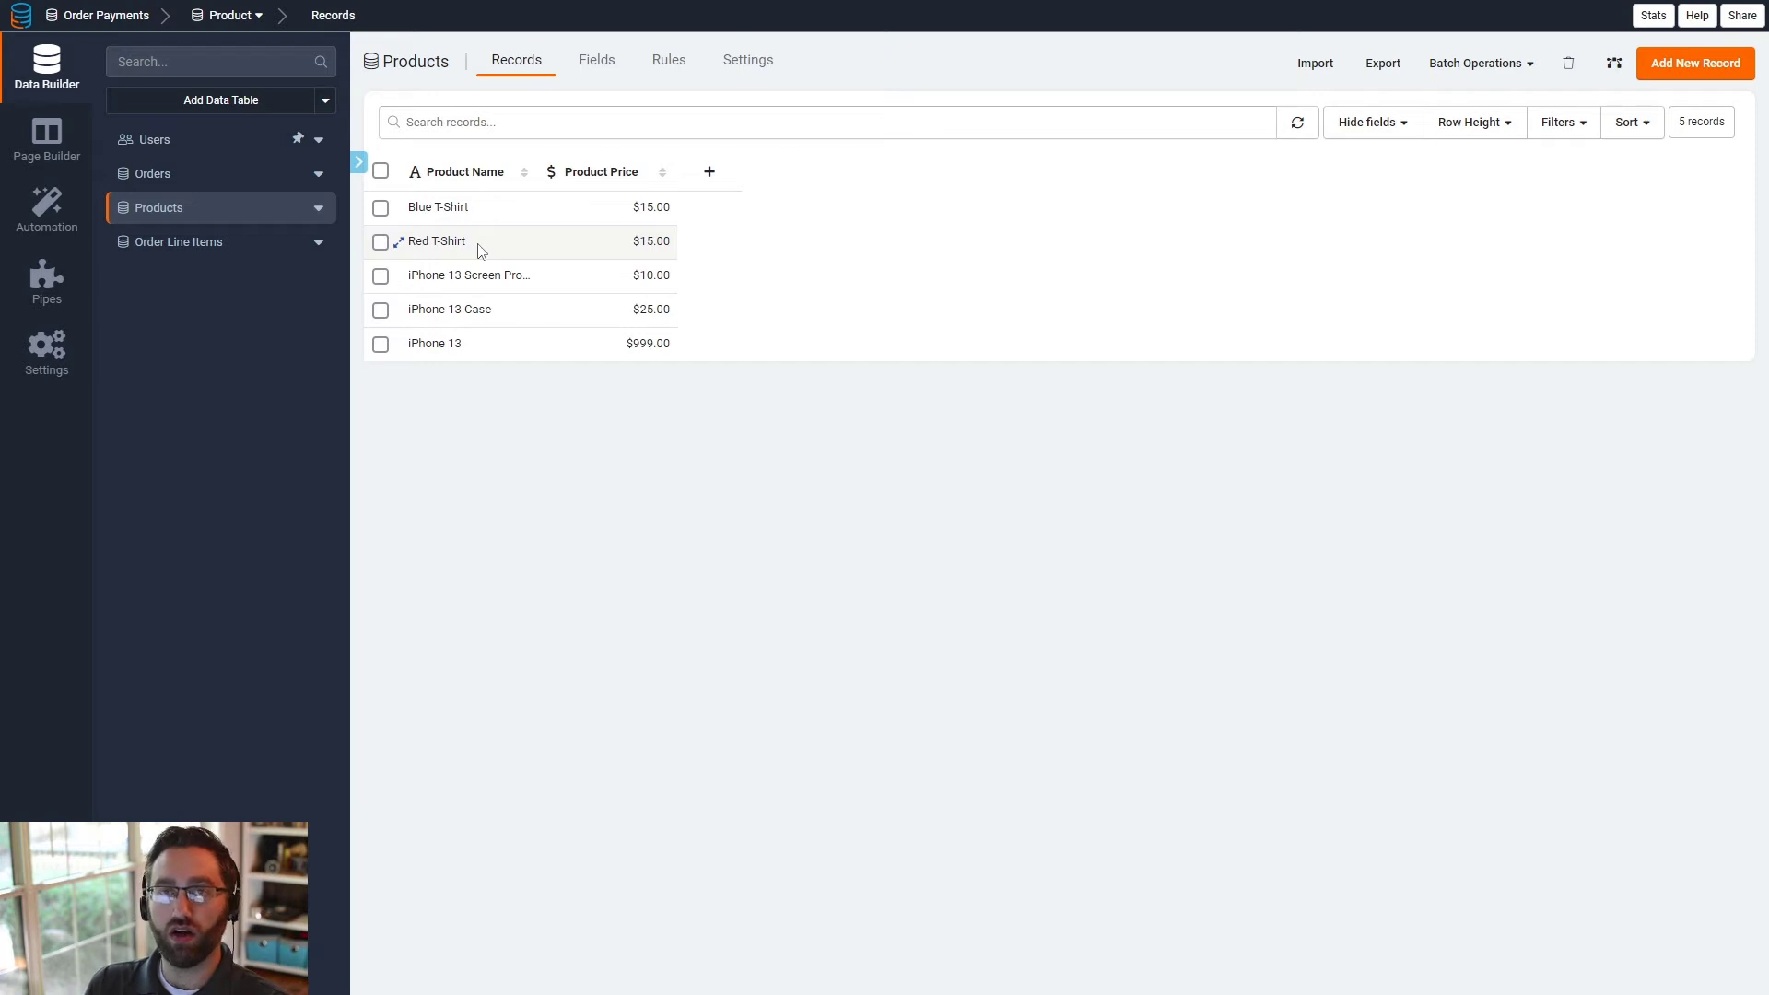
# - In the Order Payments app, review the roles defined for the Users table and the role assigned to its user record
pyautogui.click(190, 148)
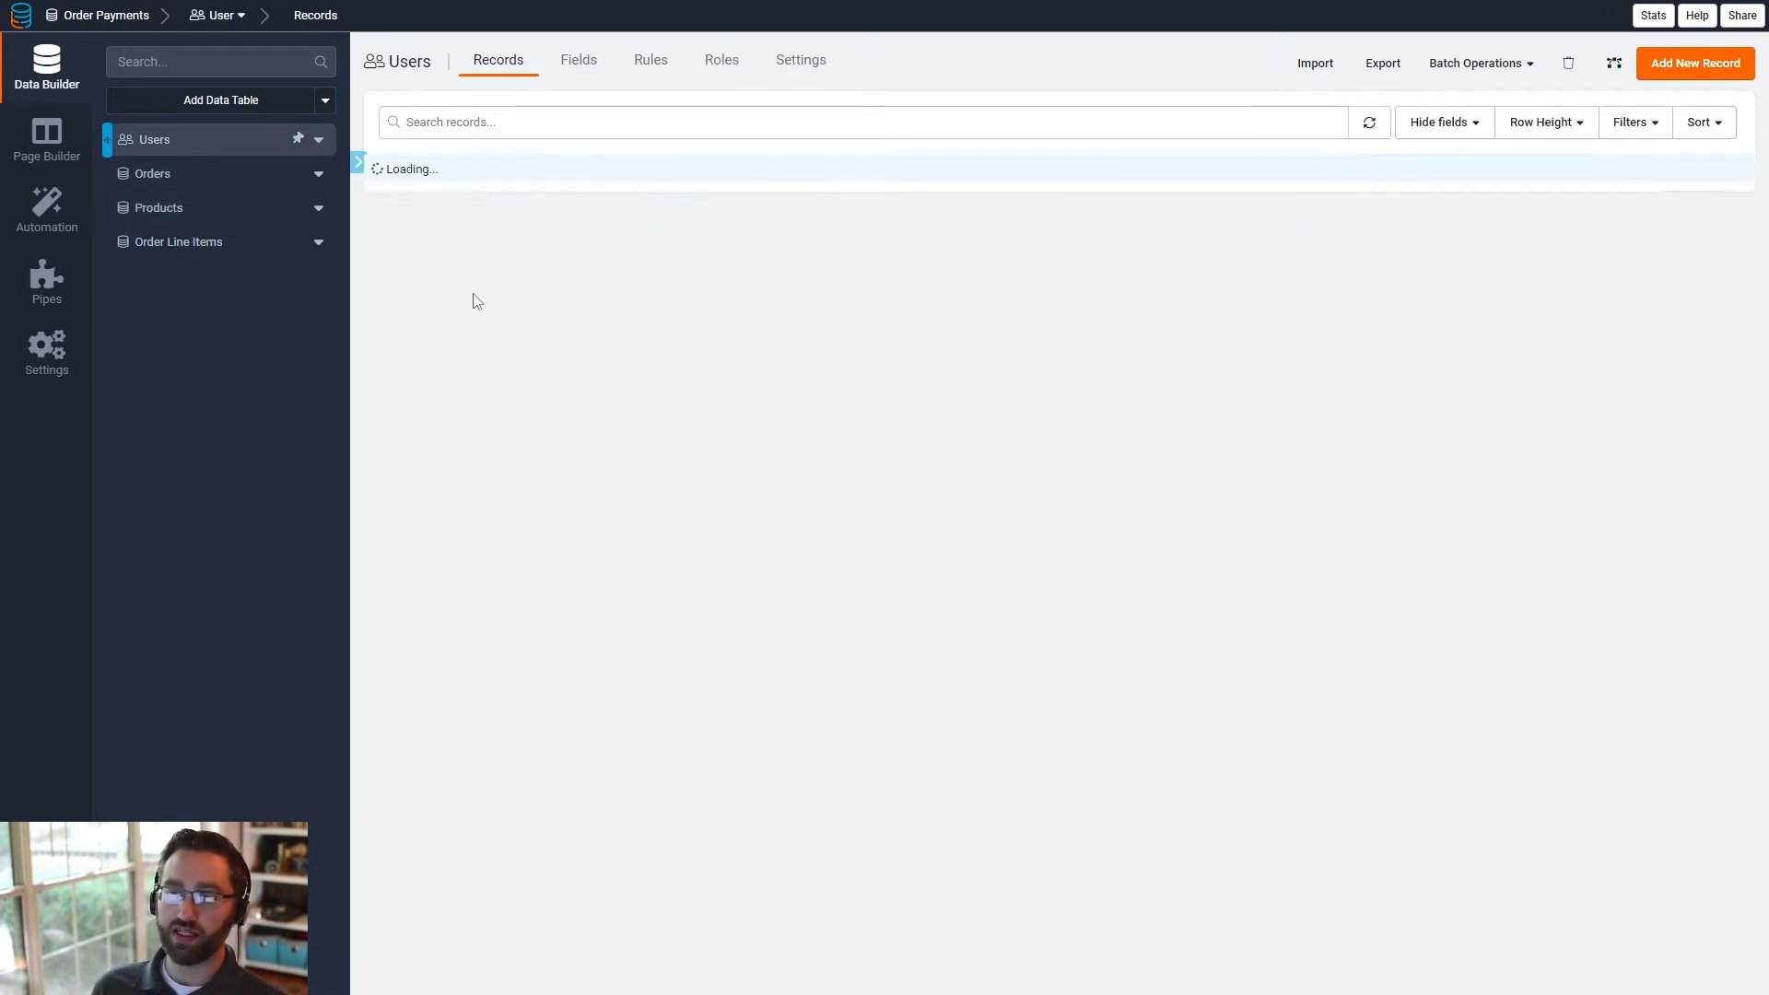
pyautogui.click(709, 70)
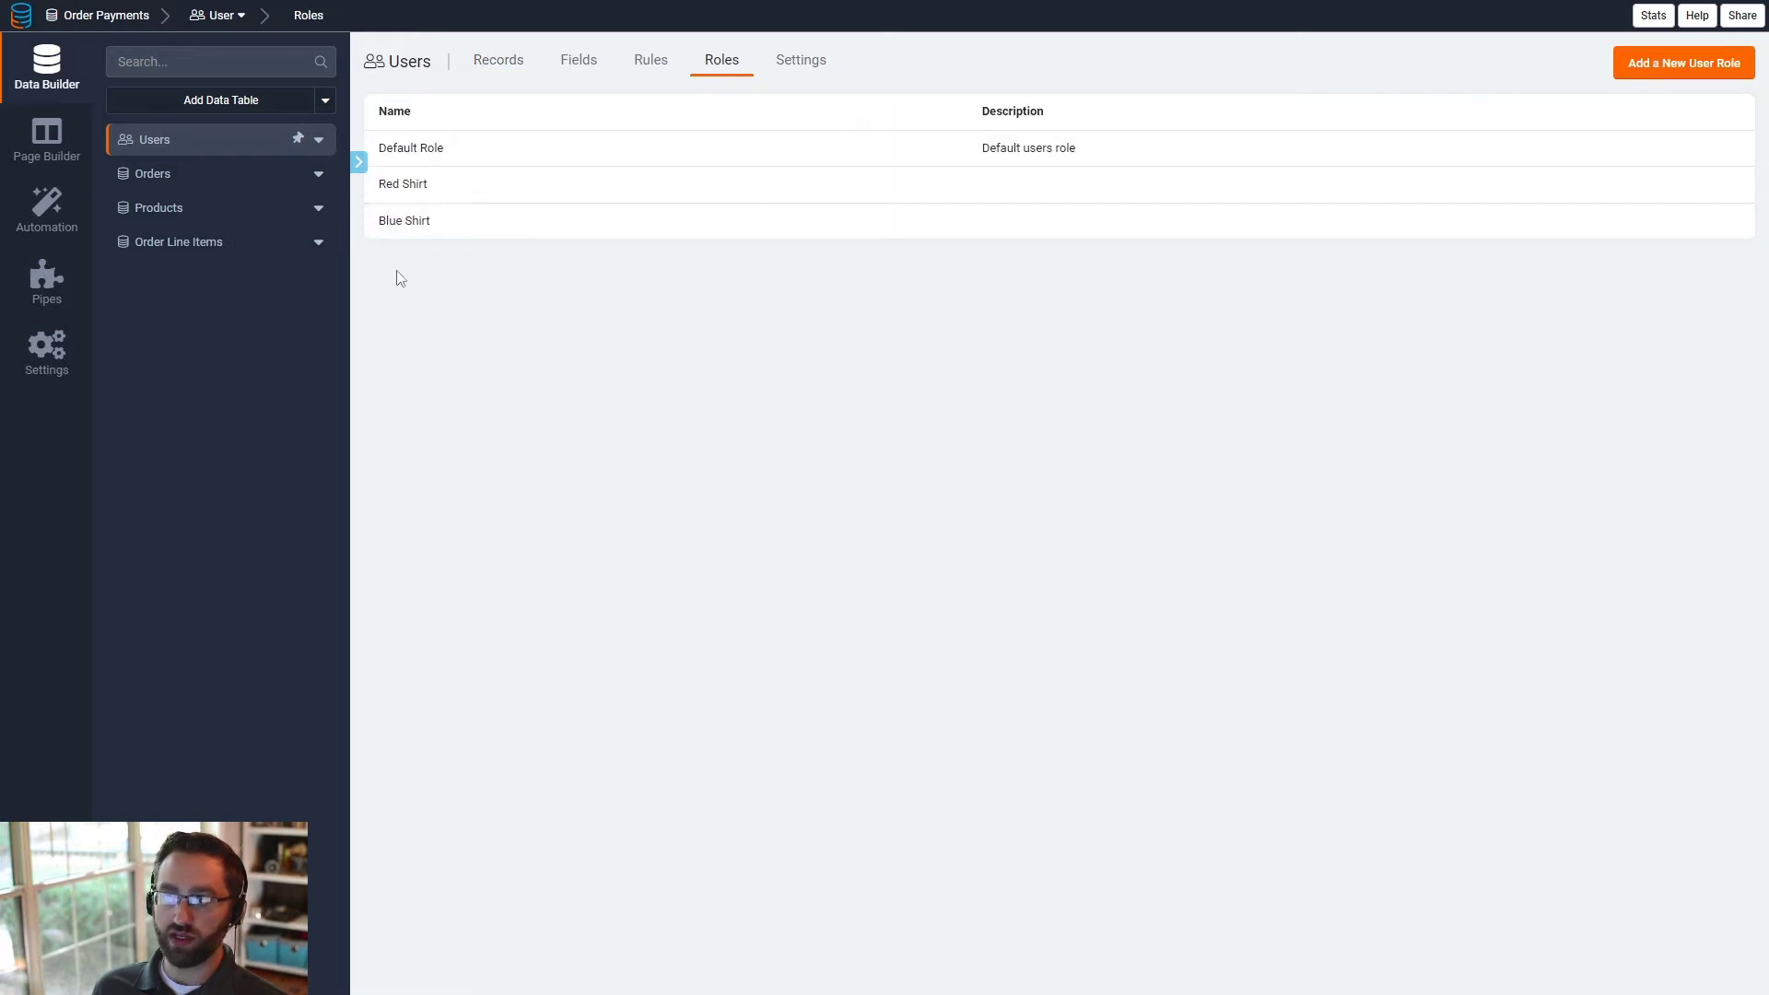
pyautogui.click(497, 66)
pyautogui.click(1014, 211)
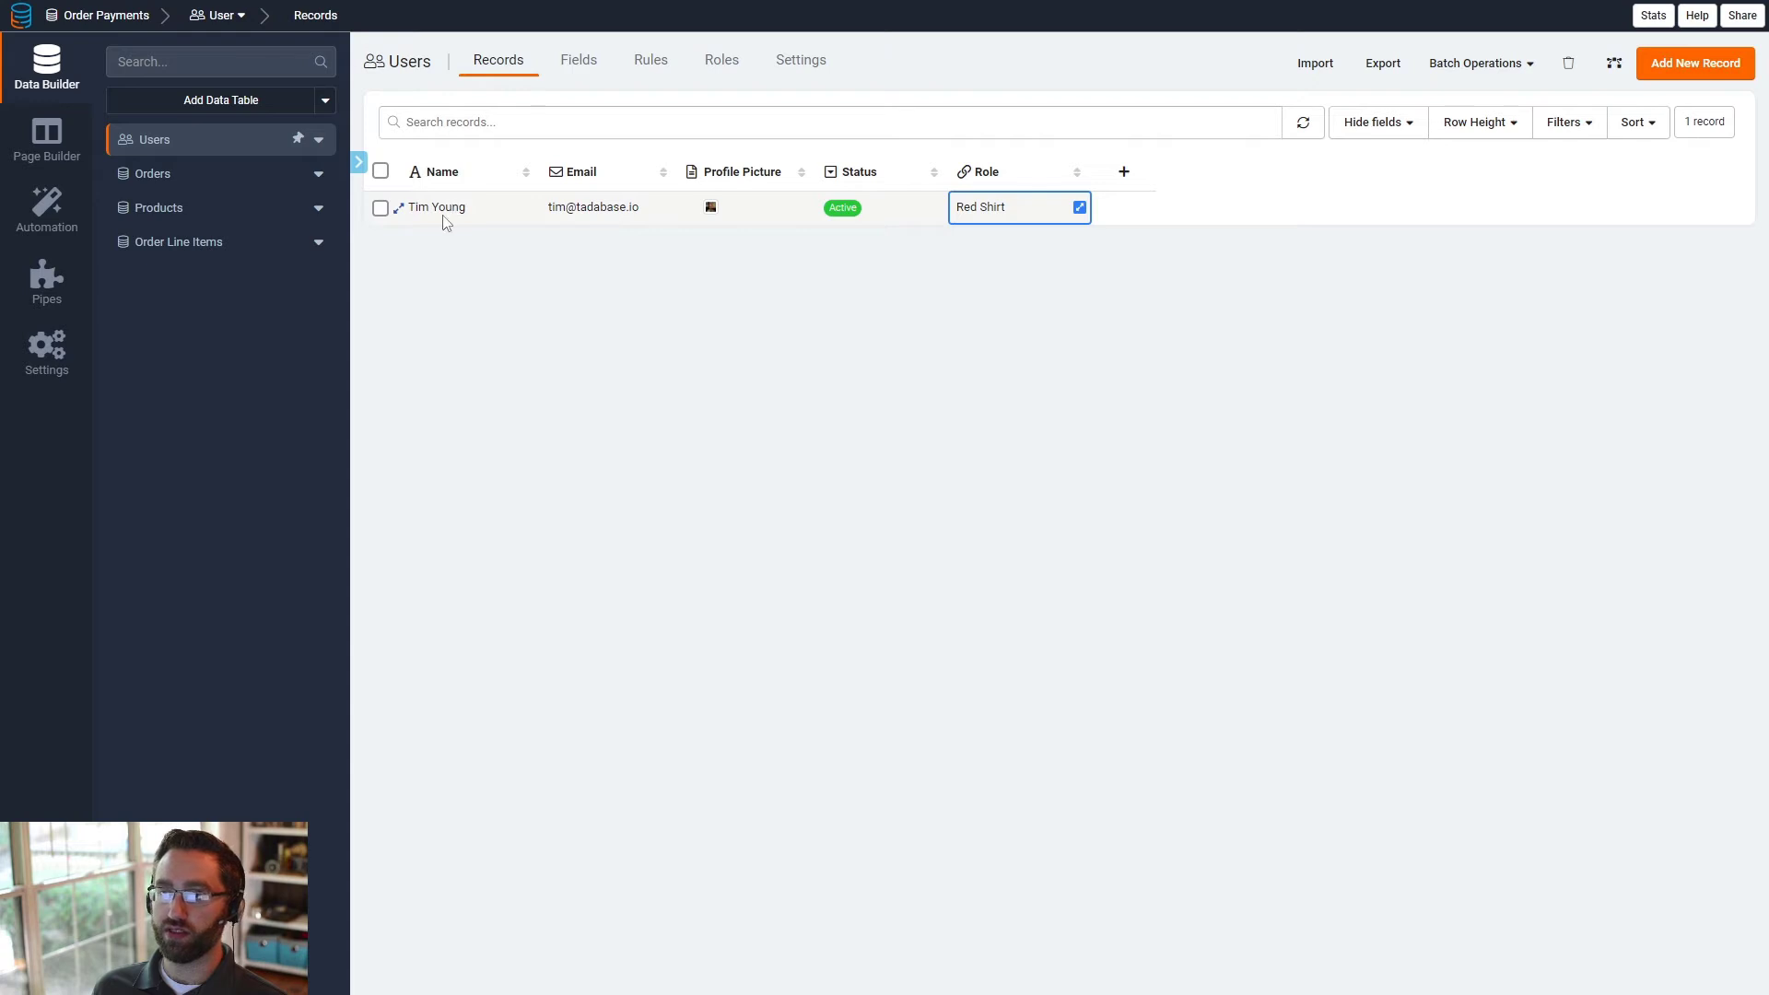
# - Add a radio field named "Role Filter" to the Products table with the options Red and Blue
pyautogui.click(175, 208)
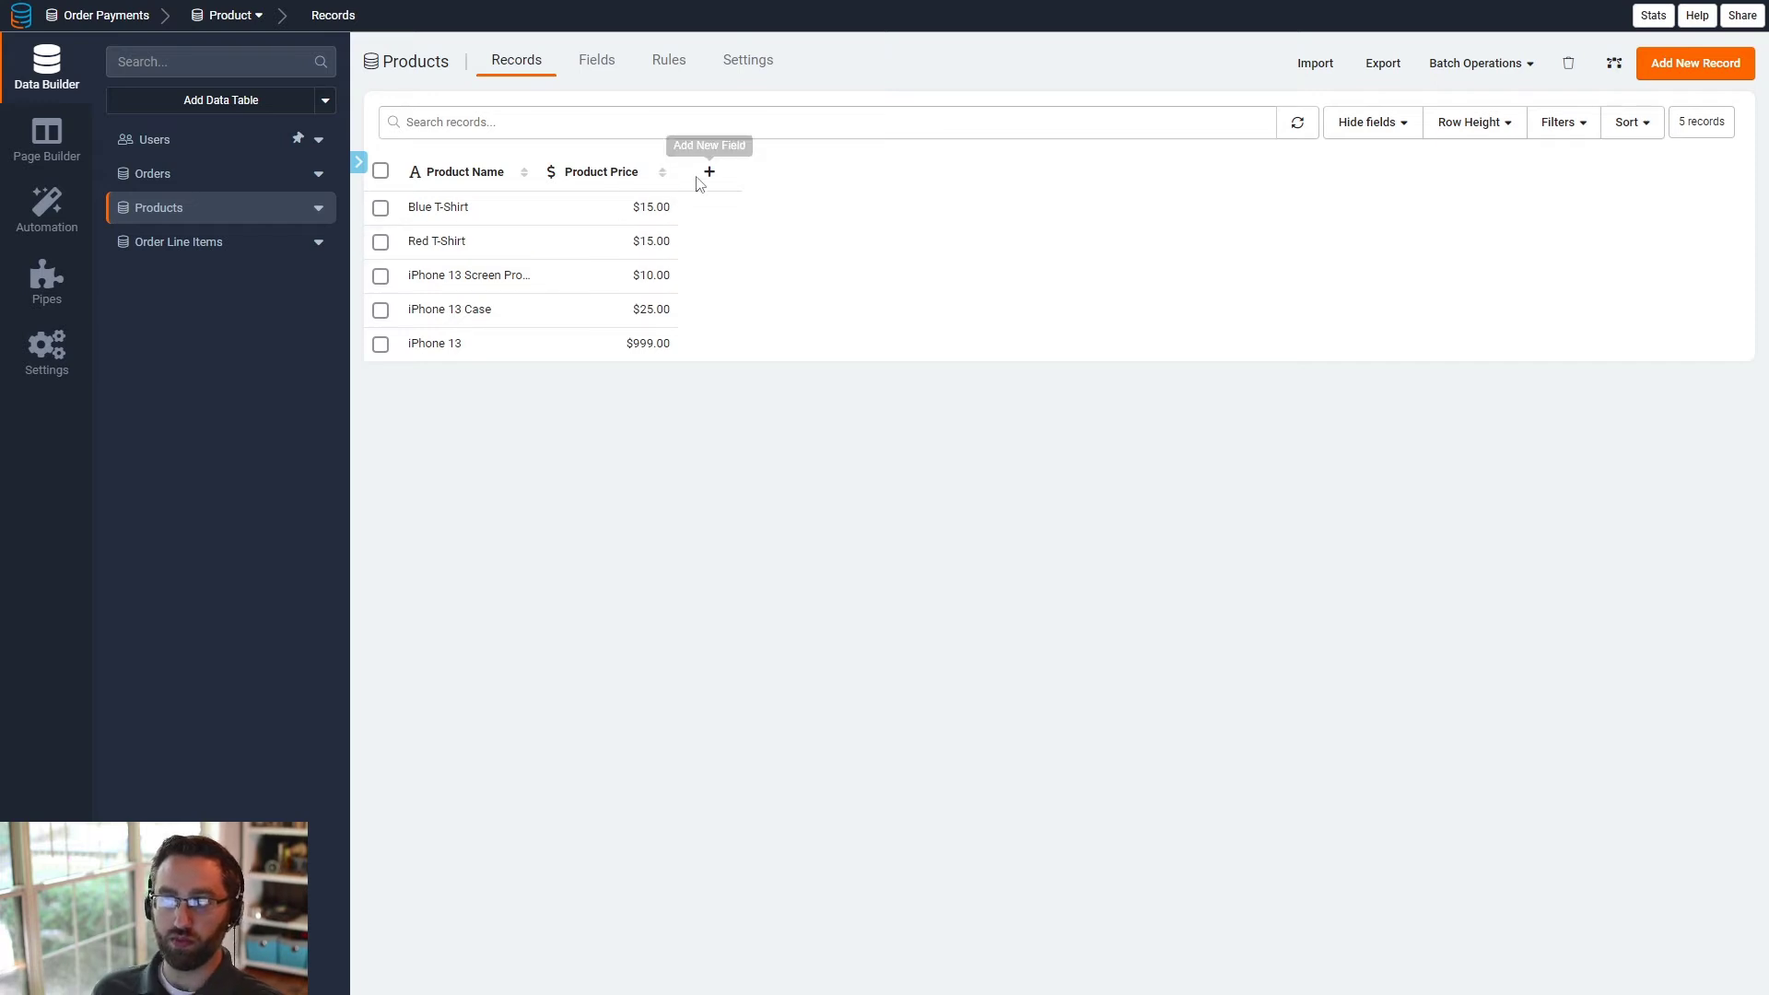
pyautogui.click(609, 79)
pyautogui.moveTo(809, 109)
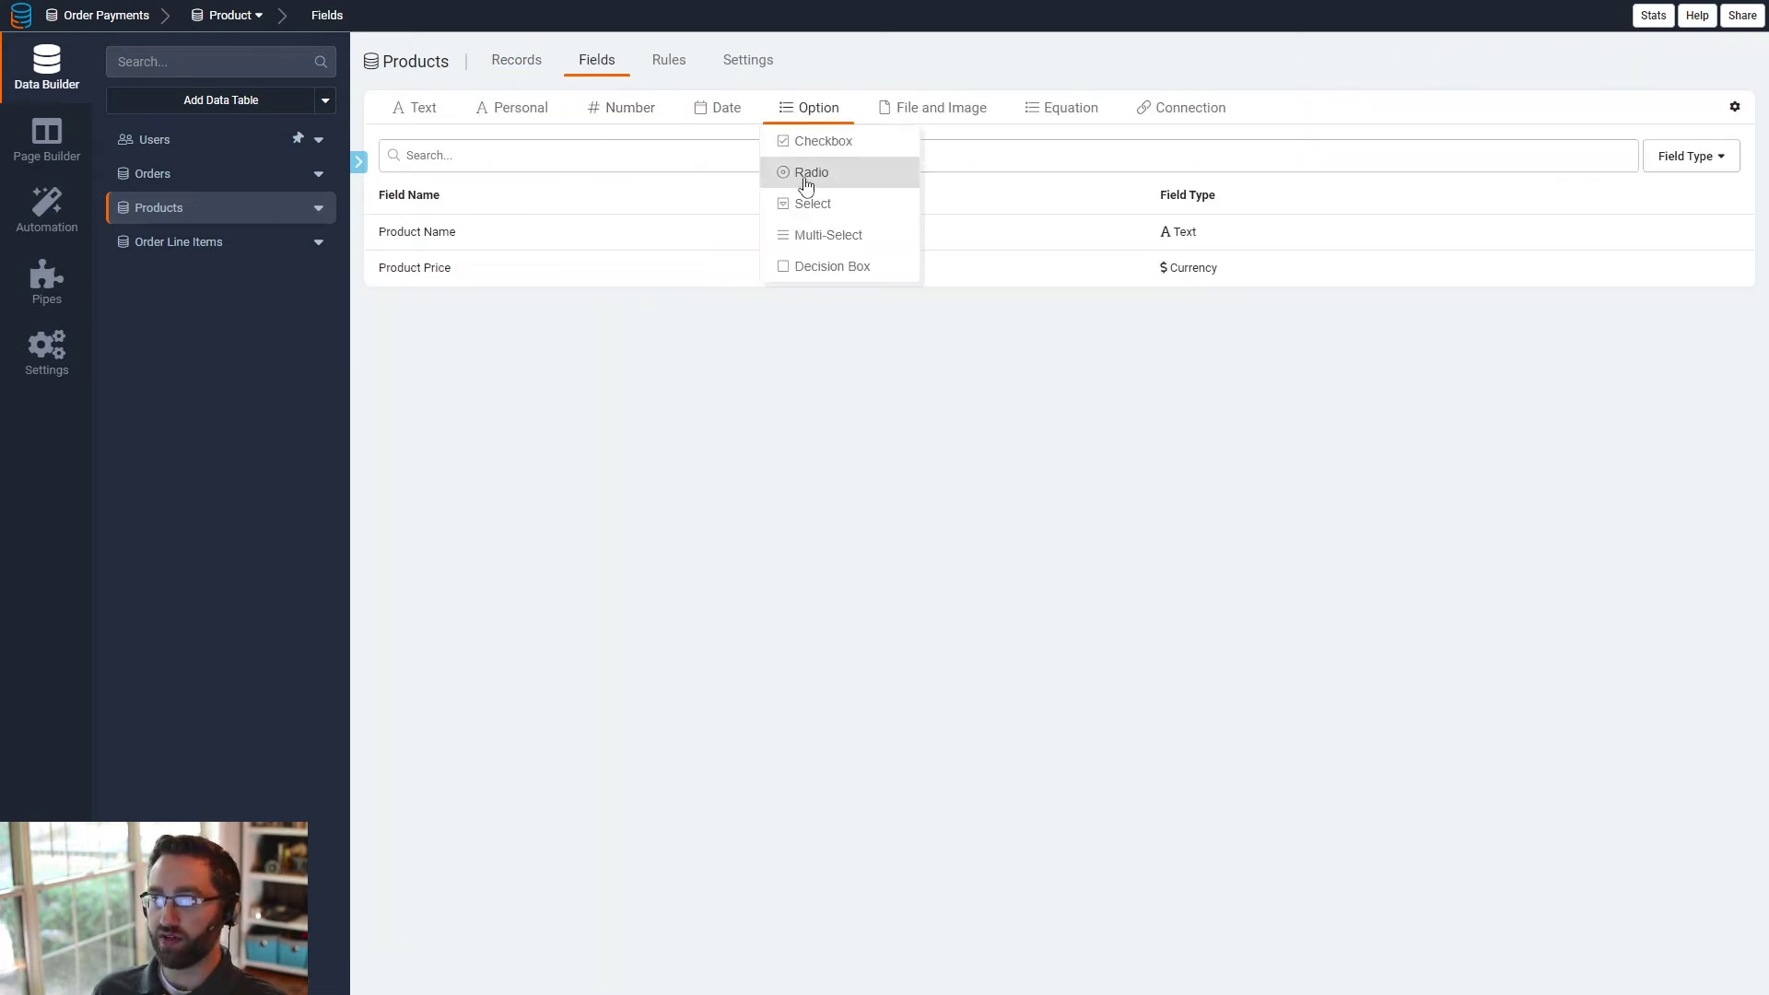
pyautogui.click(809, 175)
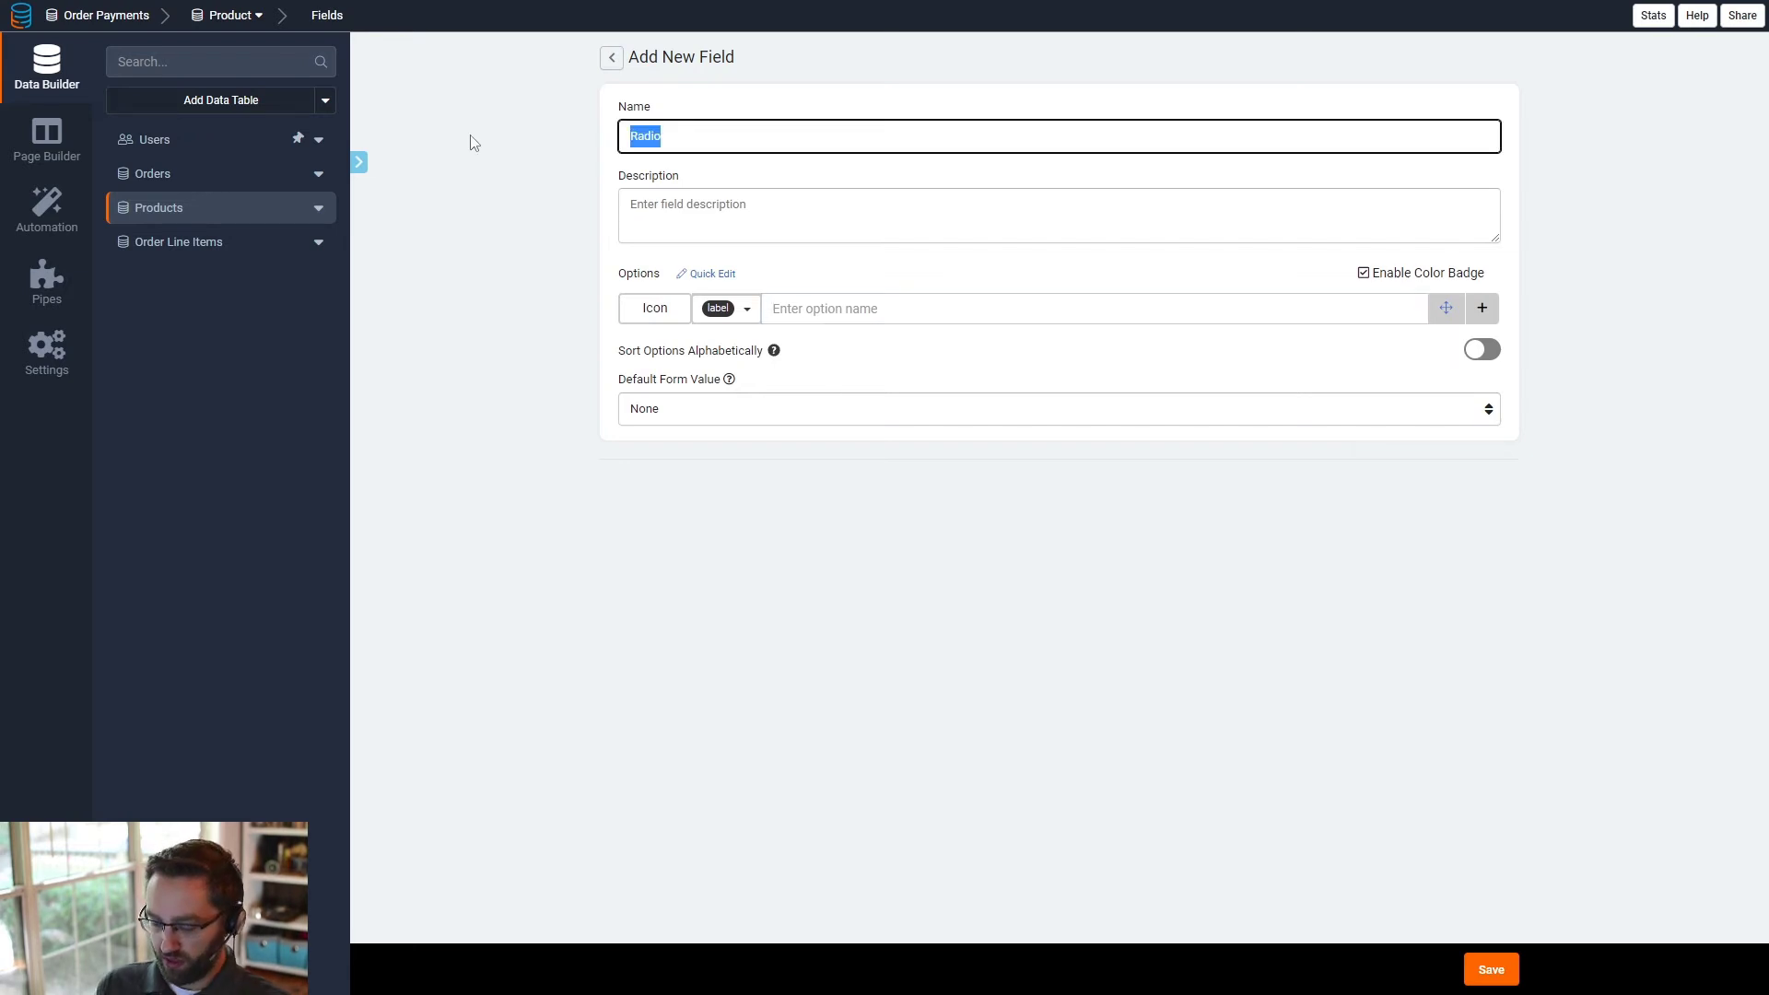
pyautogui.write('Role Filter')
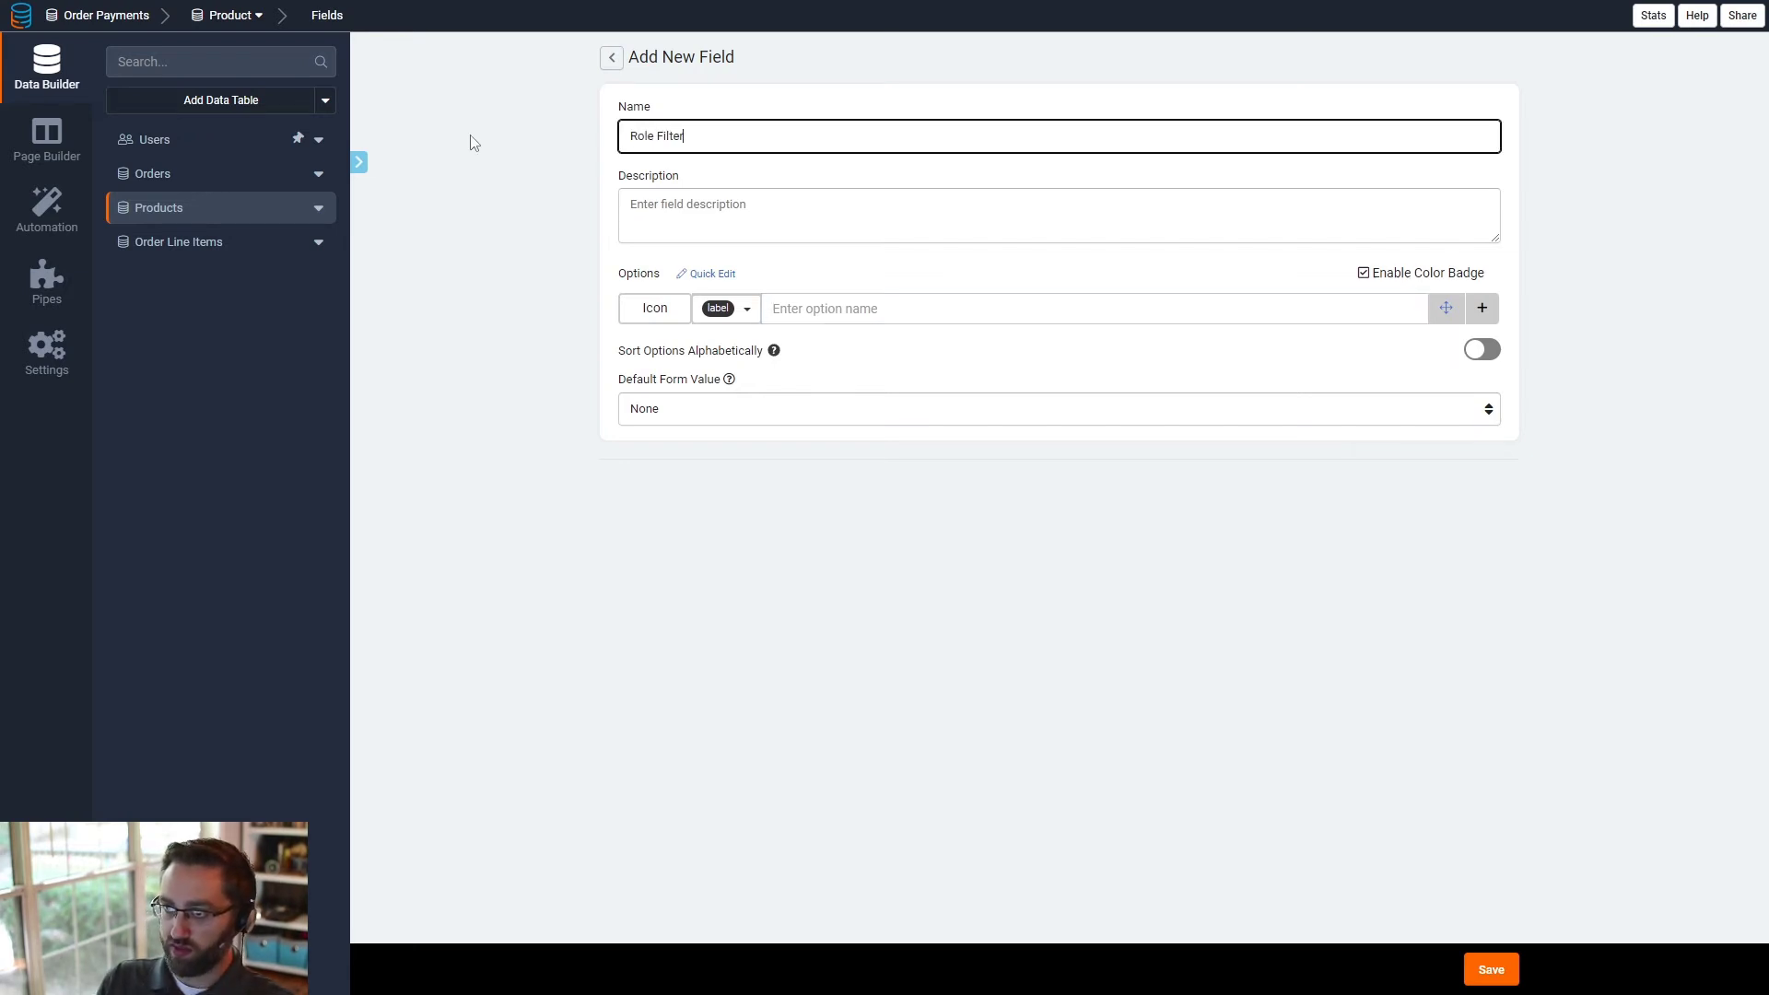
pyautogui.write('Red')
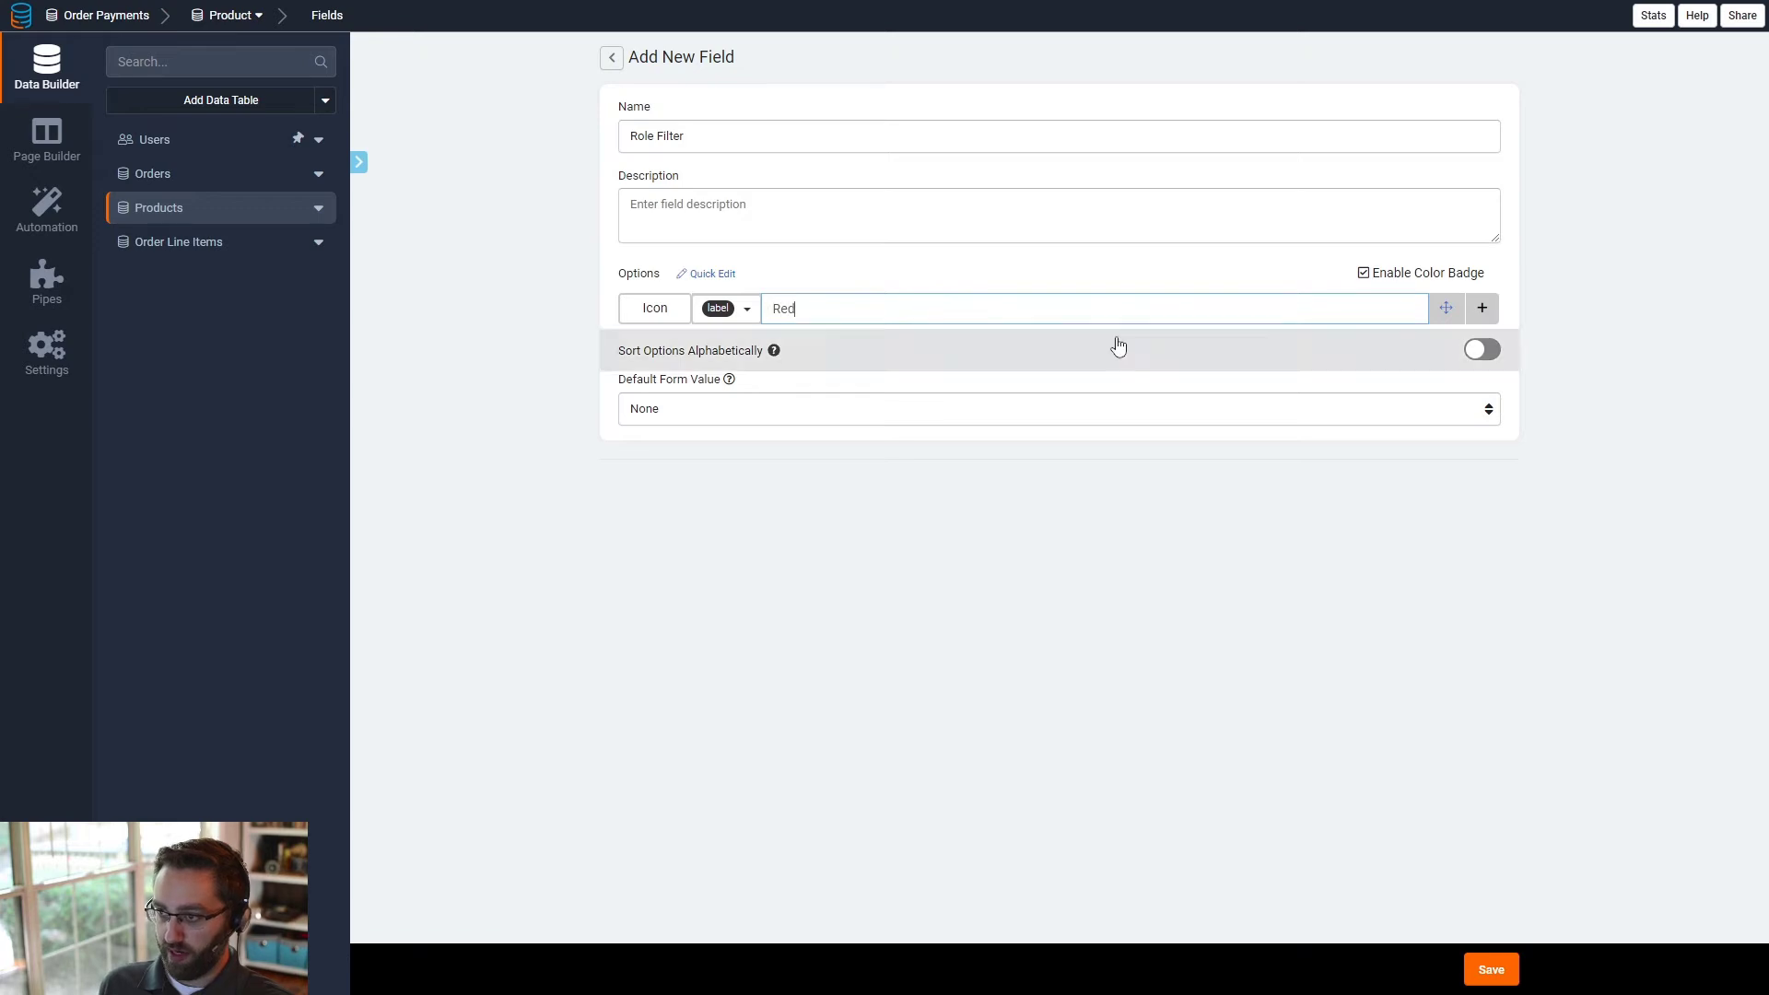
pyautogui.click(1482, 308)
pyautogui.click(941, 340)
pyautogui.write('Blue')
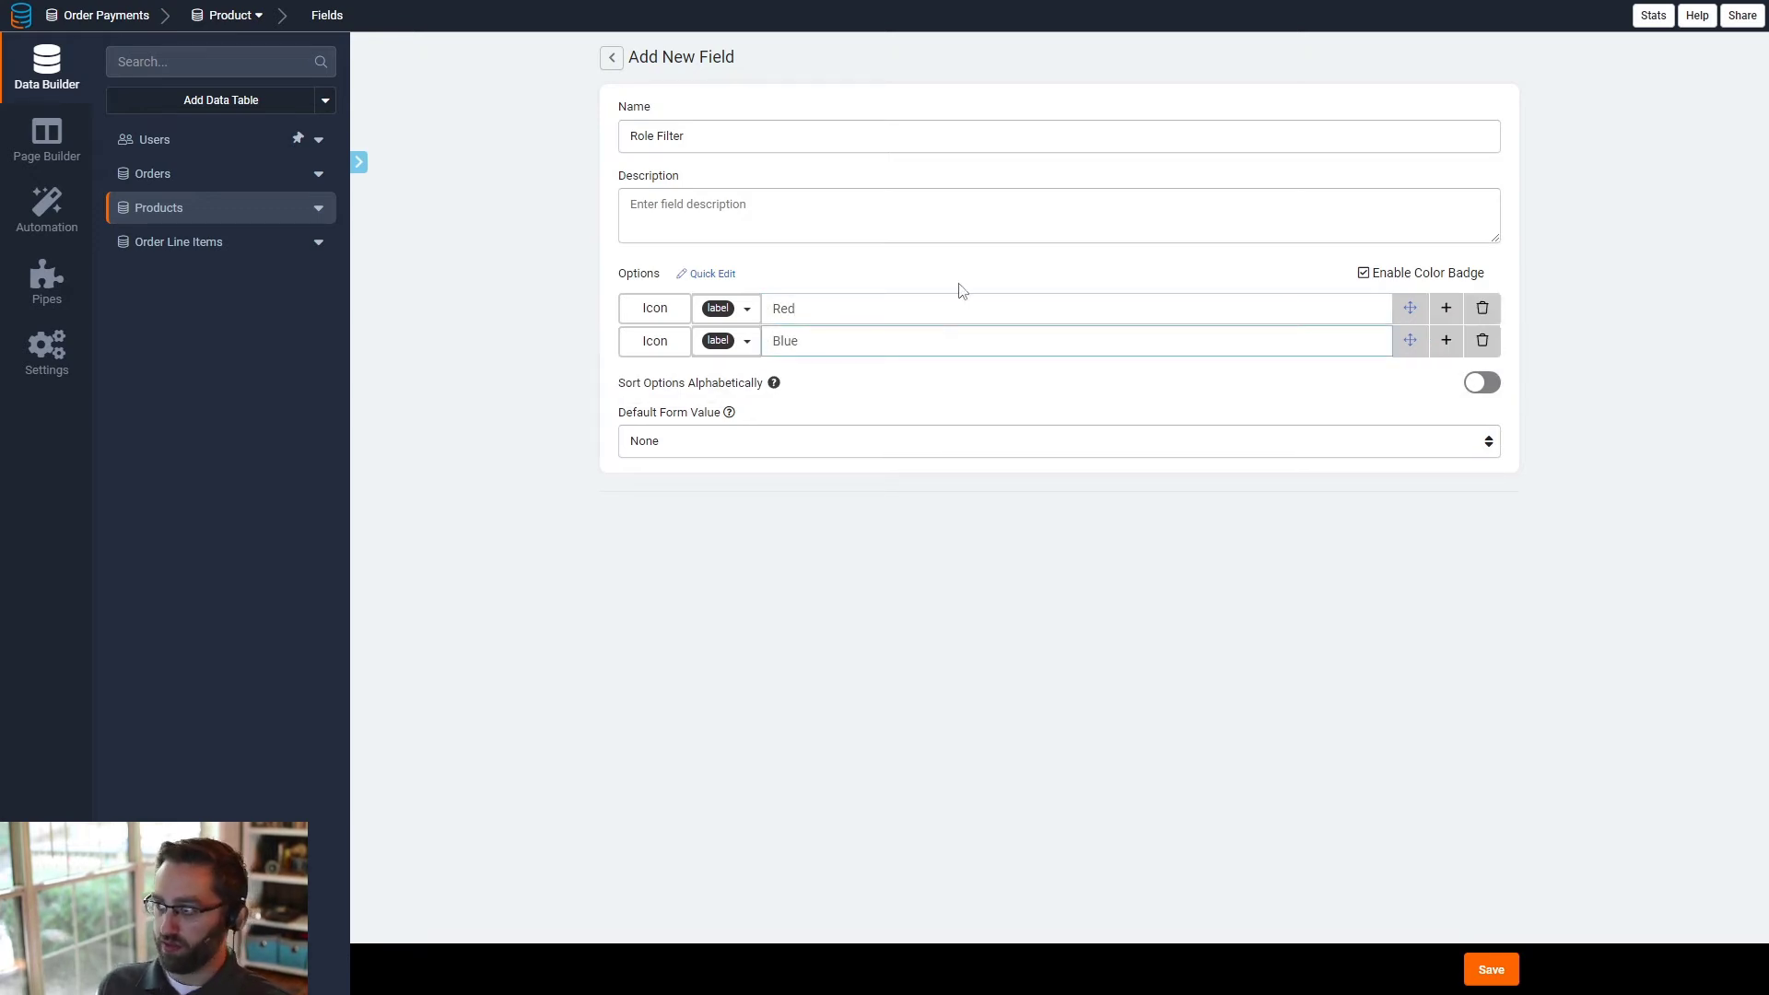
# - Give the Red option a red badge and the Blue option a blue badge, and save the field
pyautogui.click(733, 309)
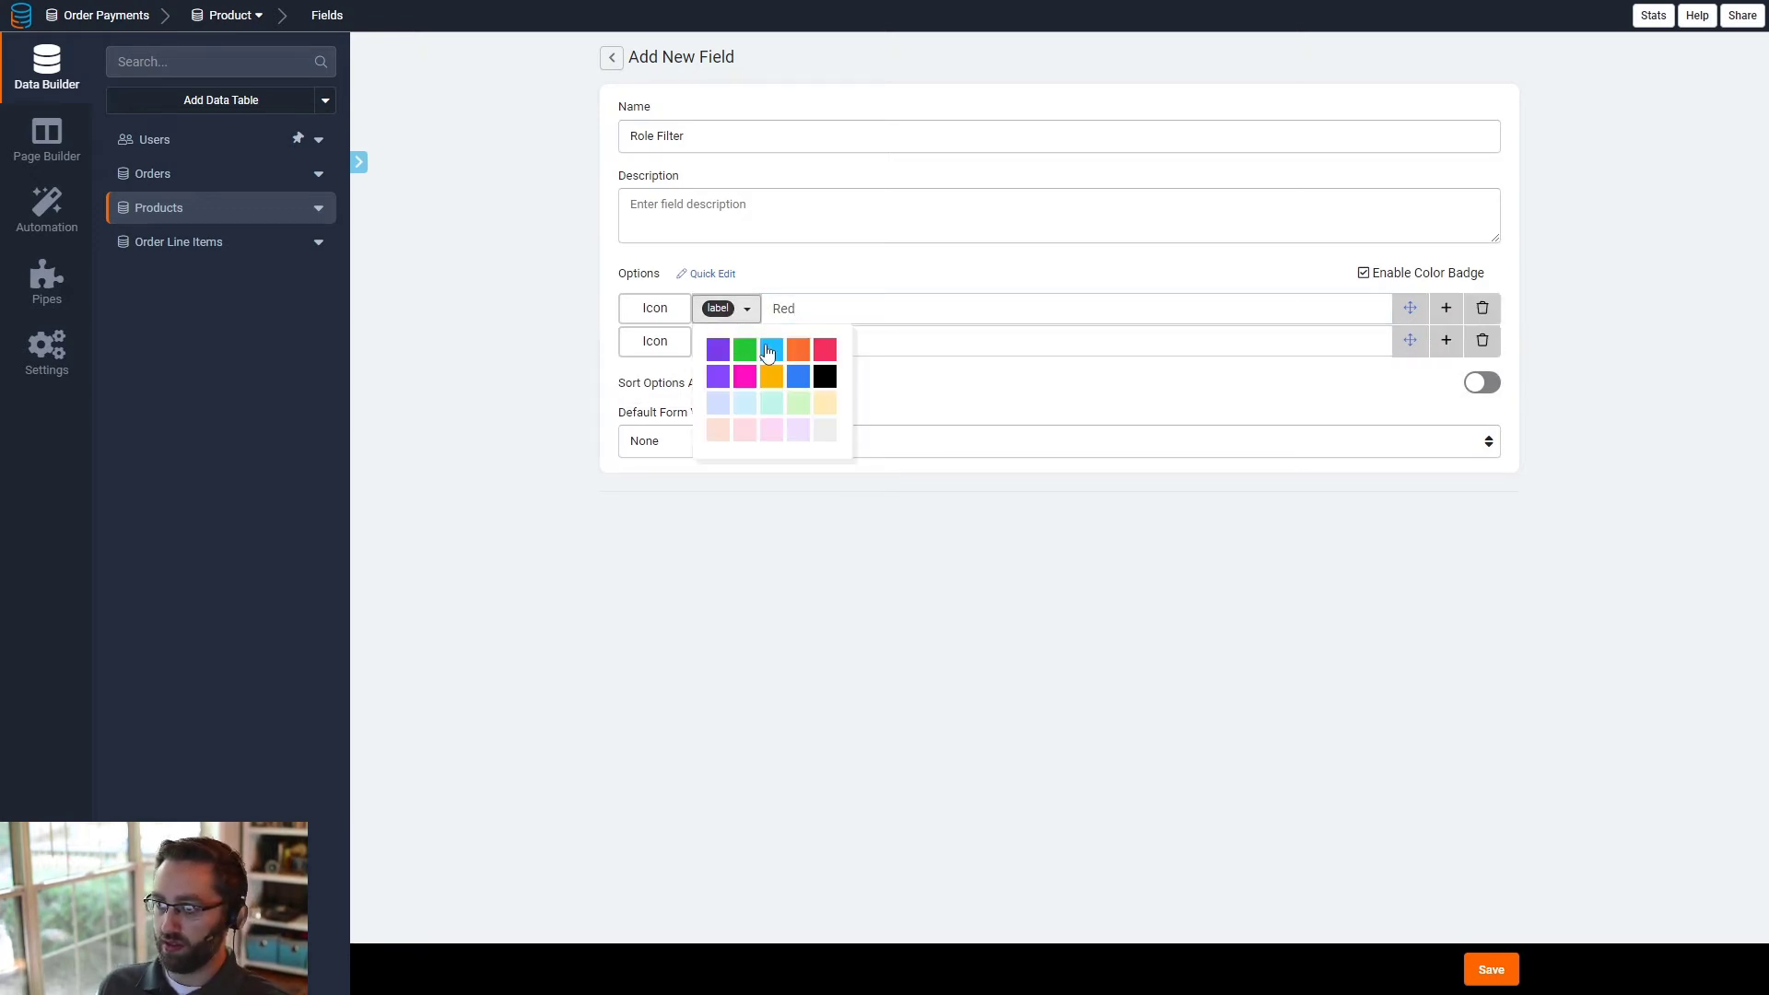
pyautogui.click(816, 350)
pyautogui.click(720, 341)
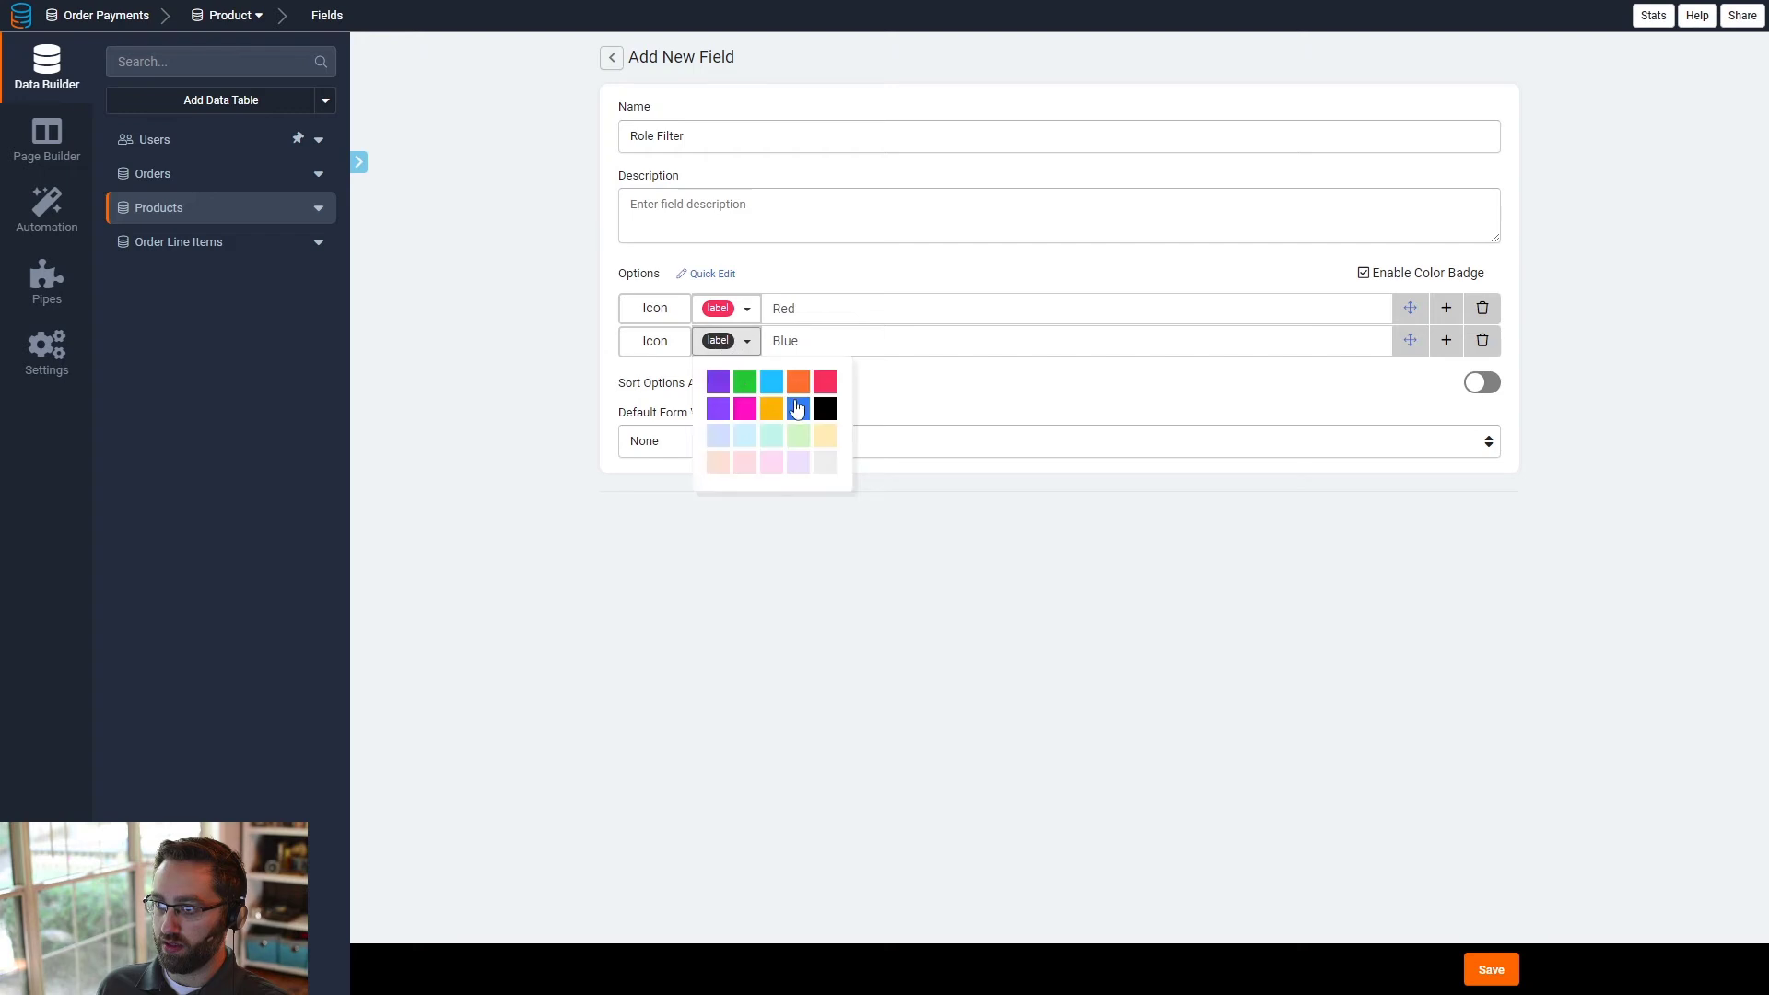
pyautogui.click(792, 387)
pyautogui.click(1506, 981)
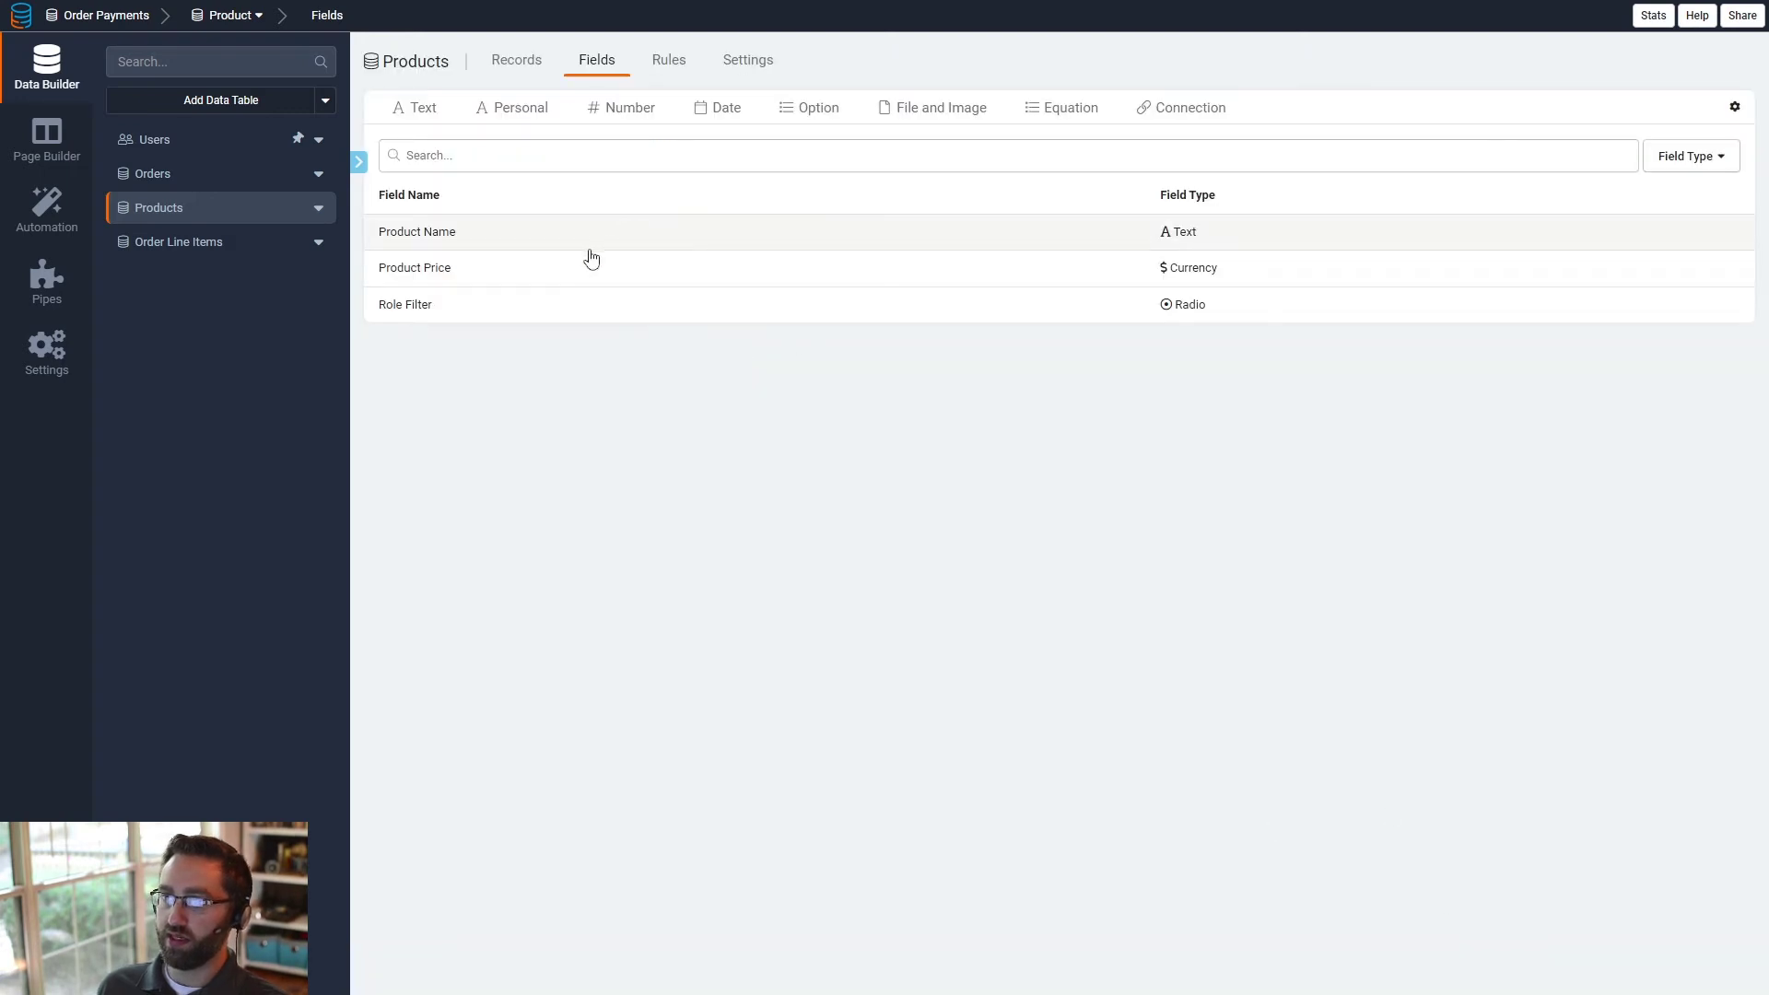
# - Set Role Filter to Blue for the Blue T-Shirt record and to Red for the Red T-Shirt record
pyautogui.click(513, 63)
pyautogui.click(774, 212)
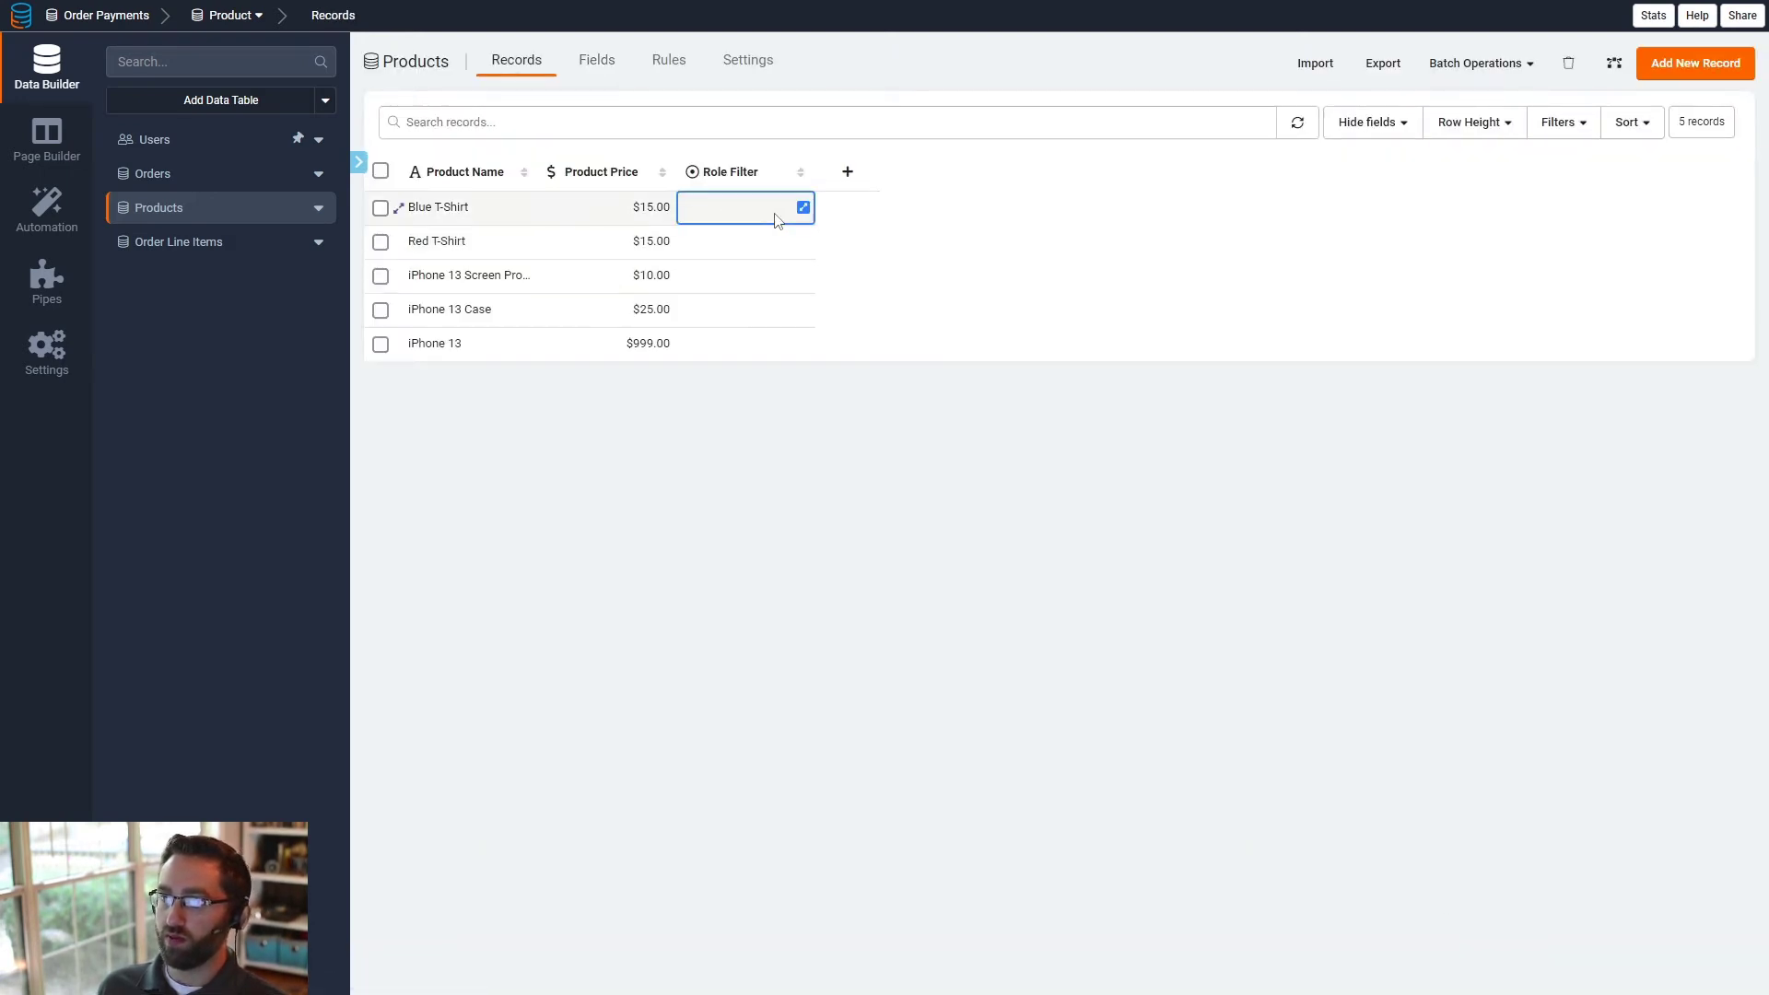
pyautogui.click(804, 208)
pyautogui.click(647, 144)
pyautogui.click(701, 177)
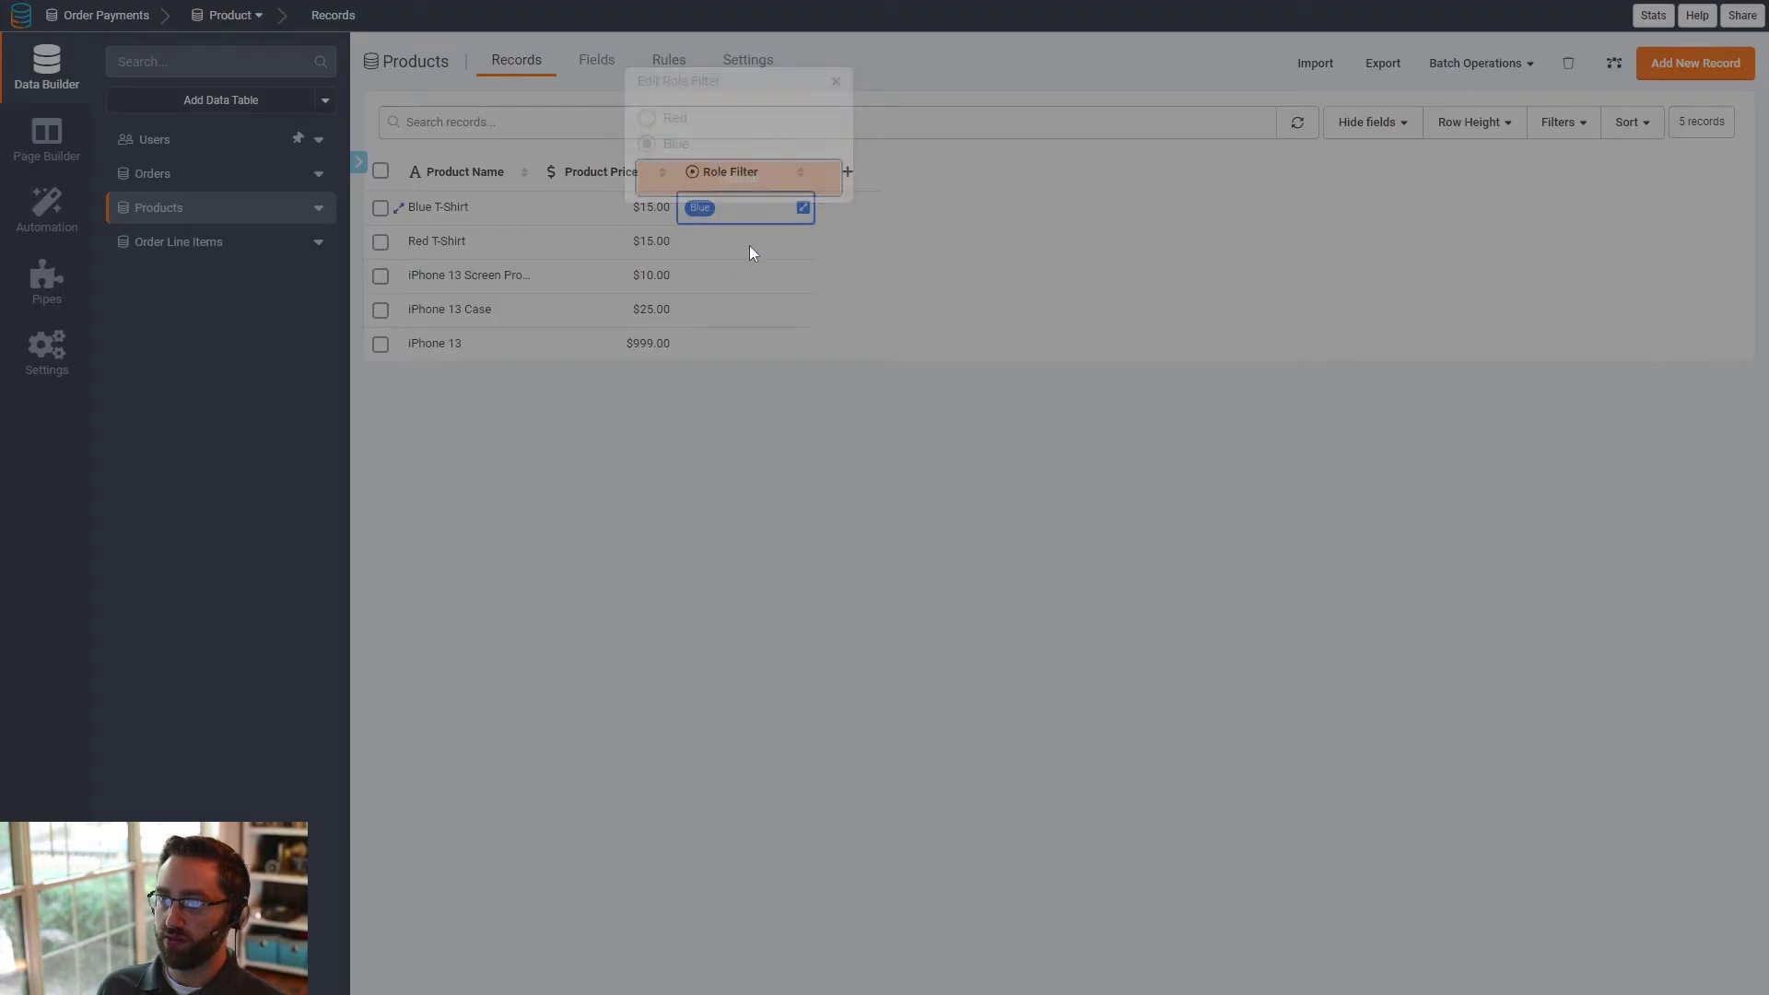
pyautogui.click(763, 244)
pyautogui.click(803, 242)
pyautogui.click(647, 153)
pyautogui.click(698, 214)
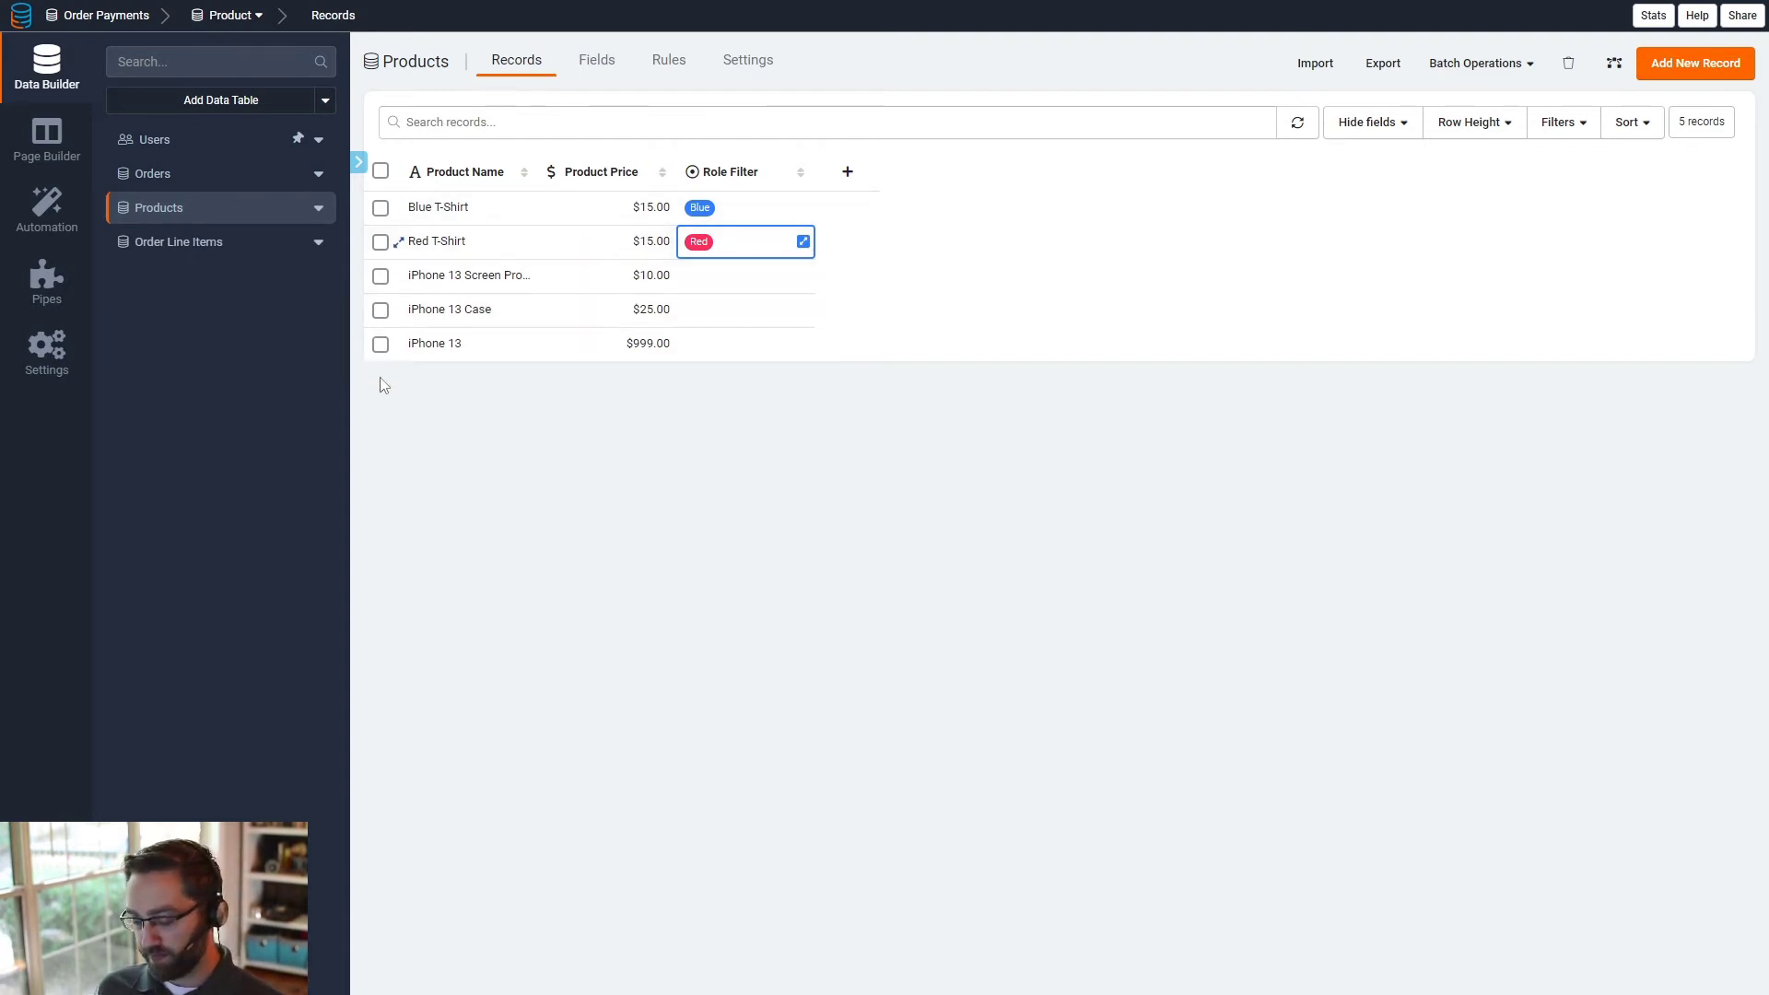
# - Open the Product Data Table component's data source settings on the Products page and add a filter condition
pyautogui.click(47, 138)
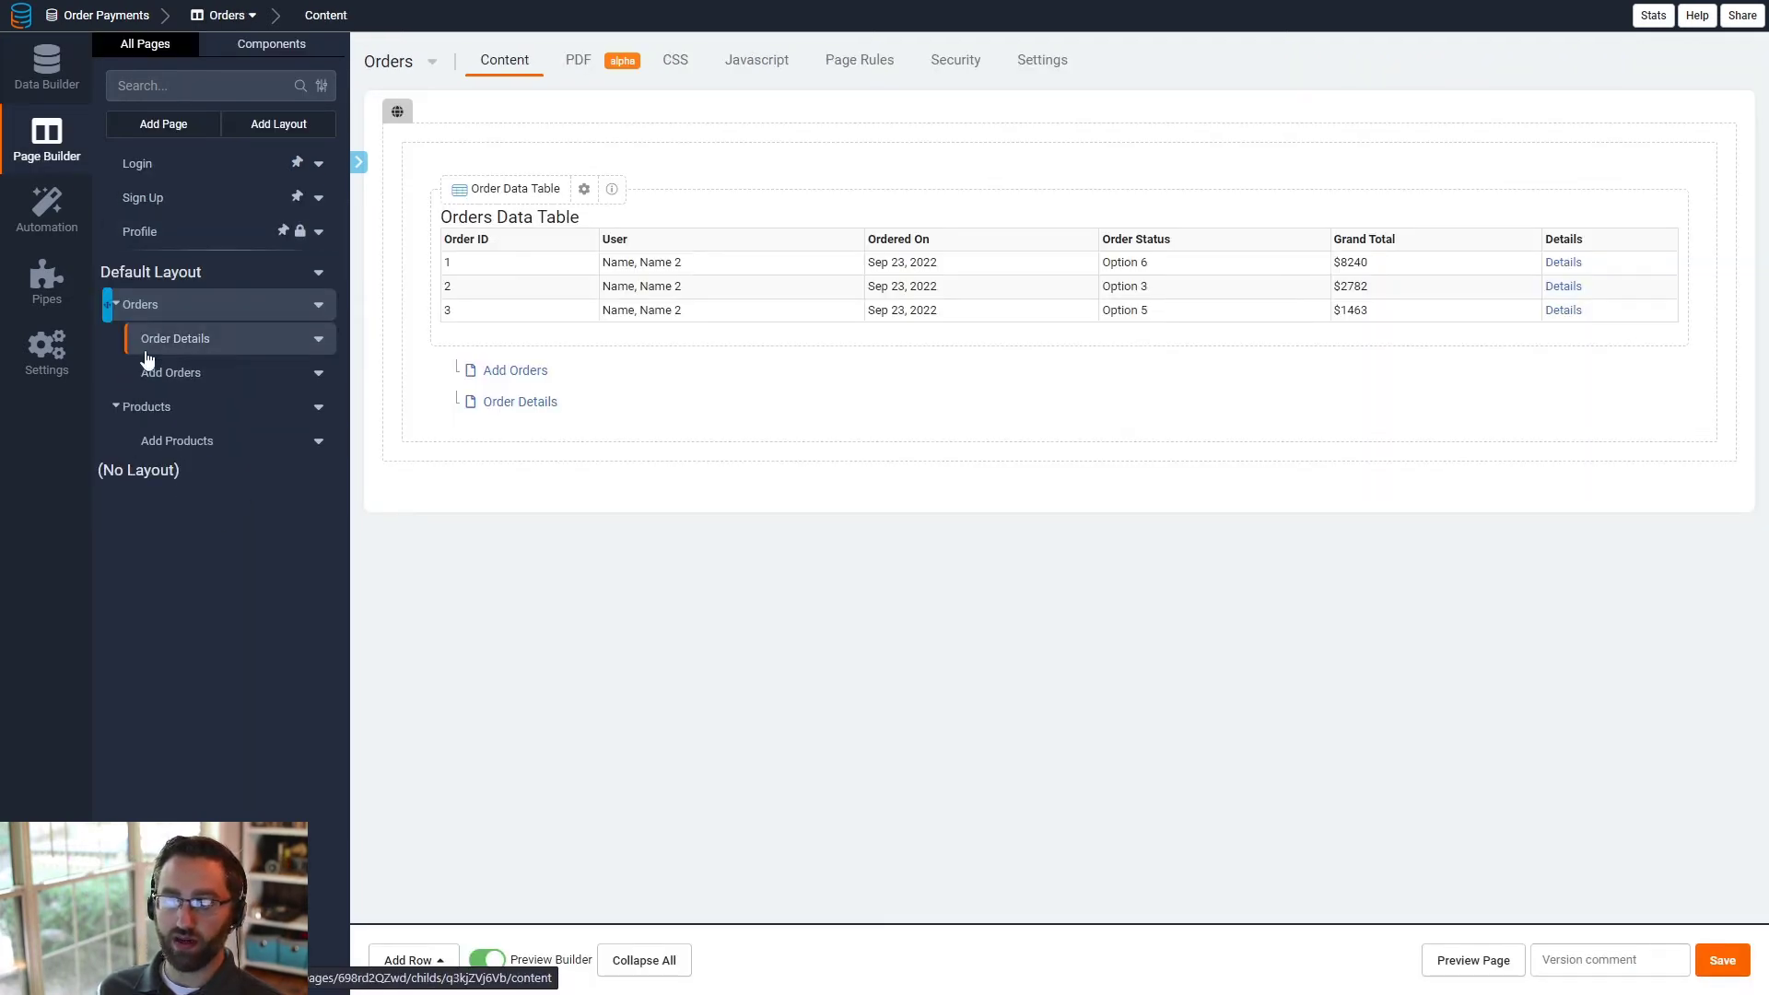
pyautogui.click(162, 415)
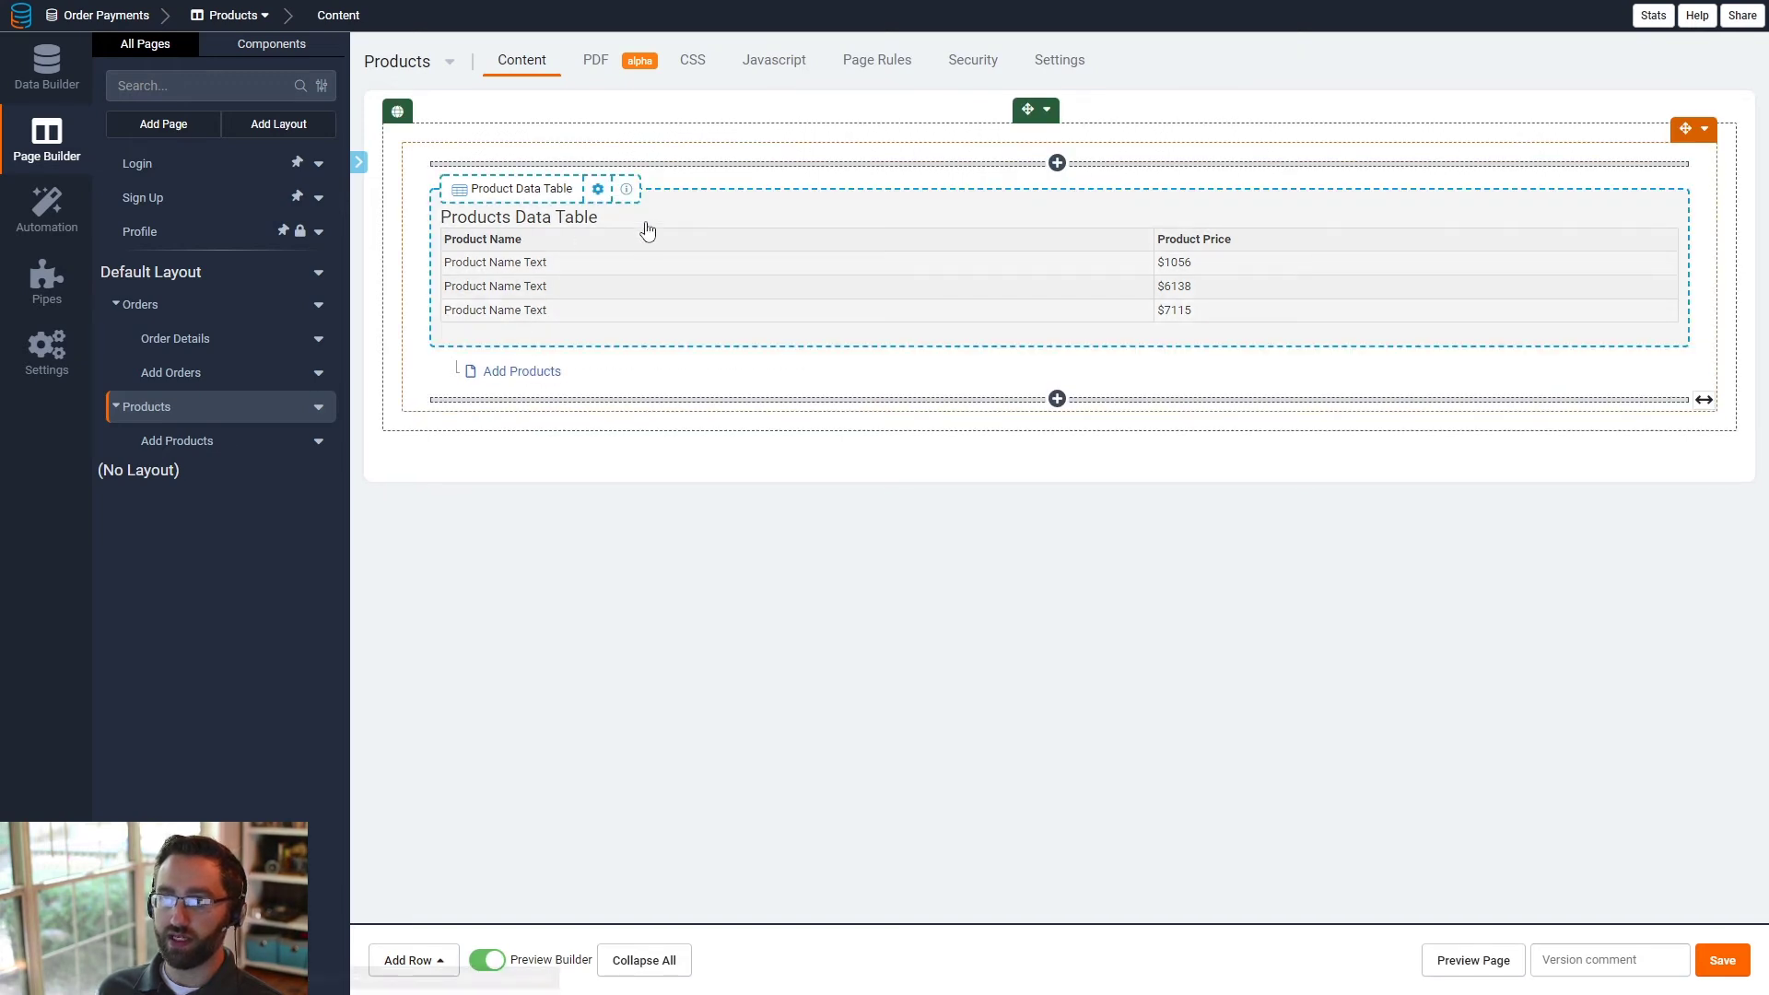
pyautogui.click(554, 231)
pyautogui.click(263, 64)
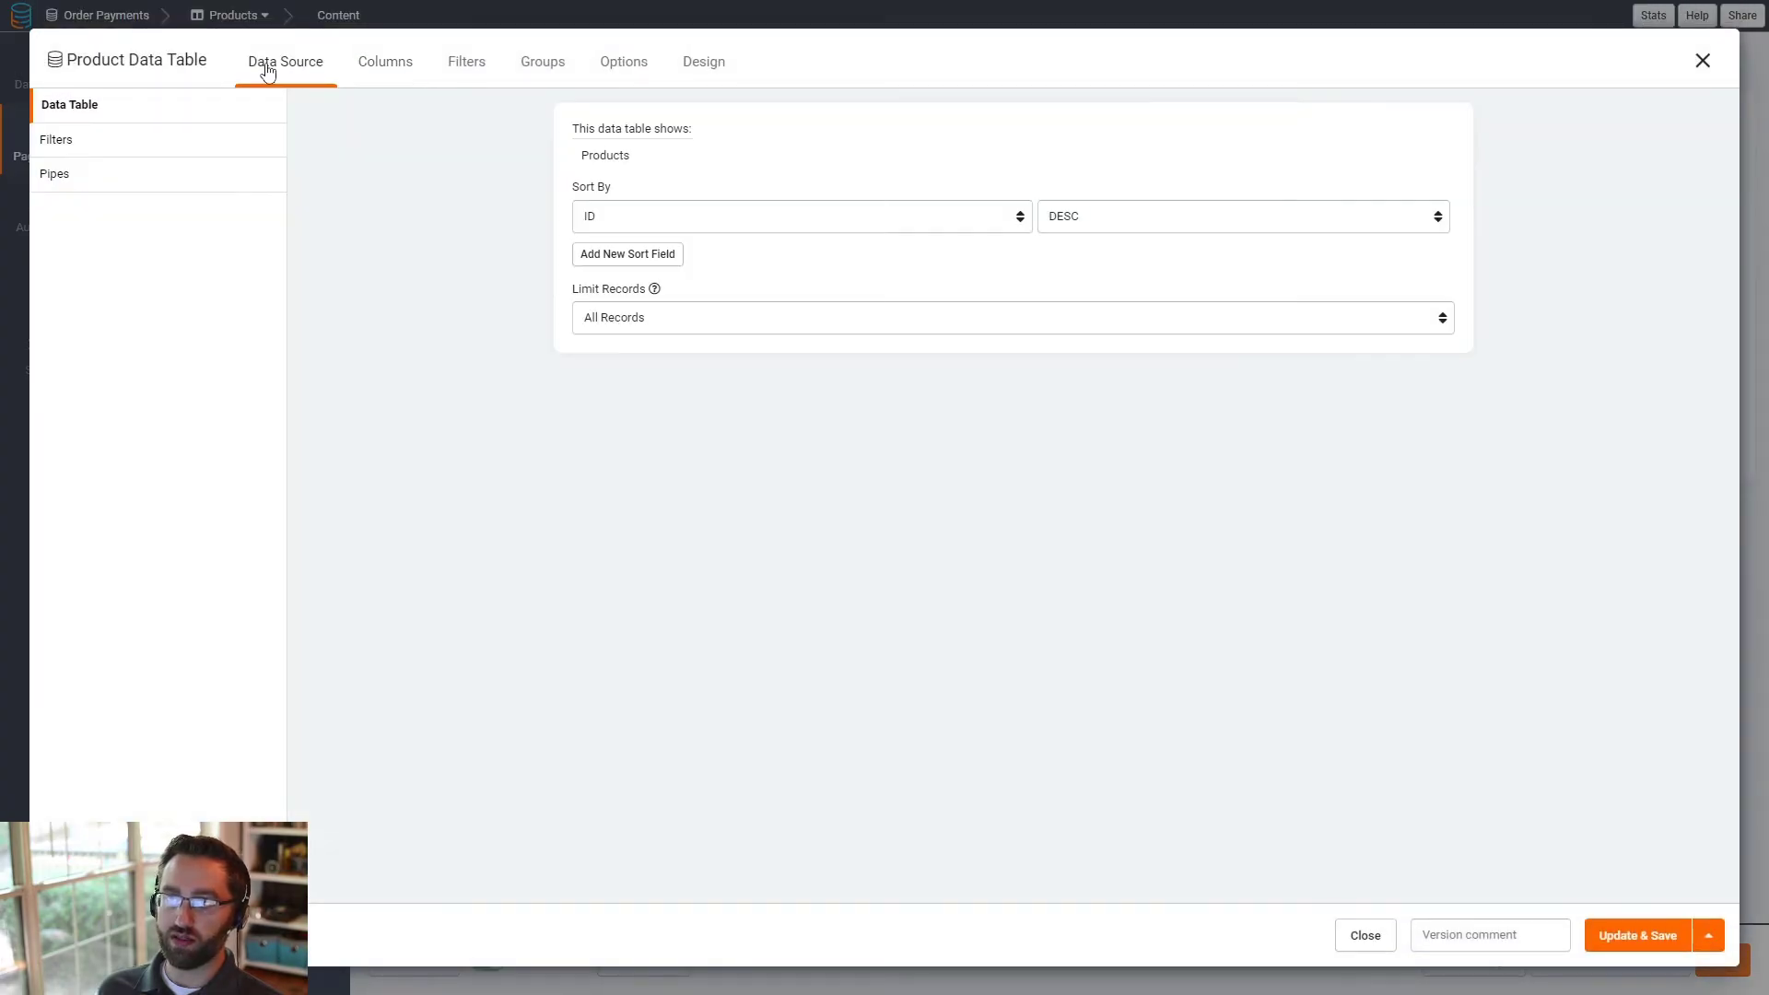
pyautogui.click(93, 147)
pyautogui.click(972, 337)
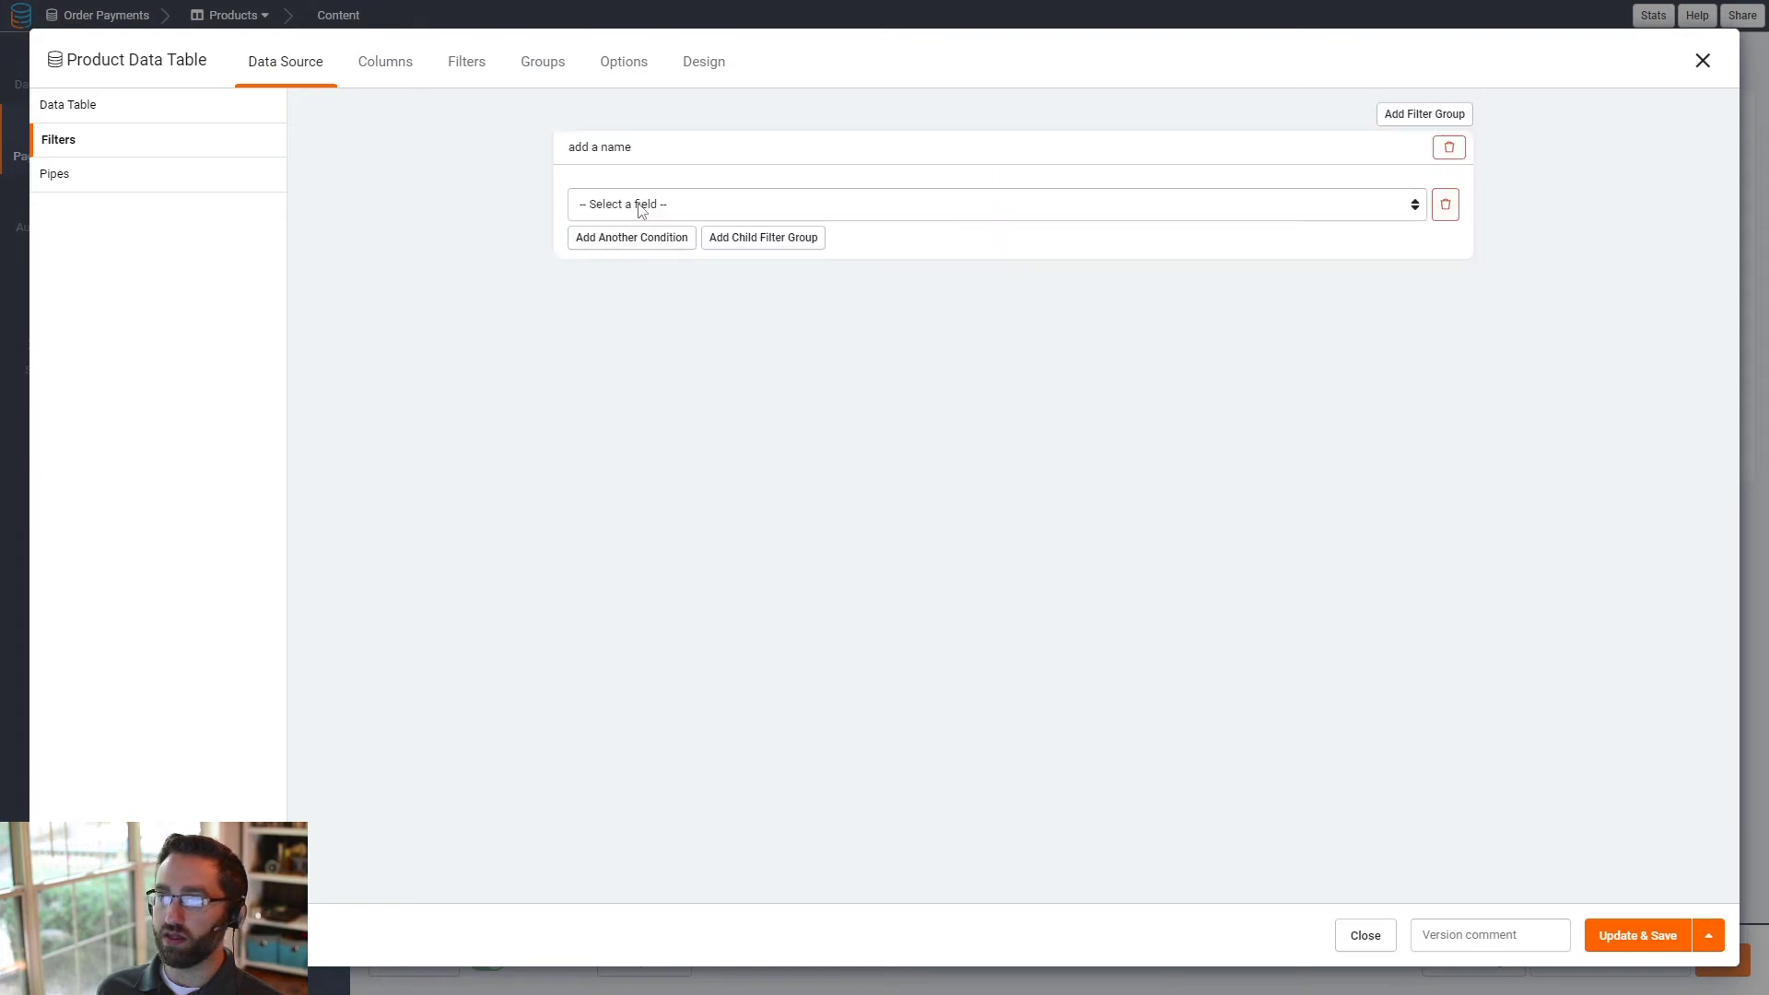
# - Define the data source filter as Role Filter is Red, and save the component
pyautogui.click(639, 206)
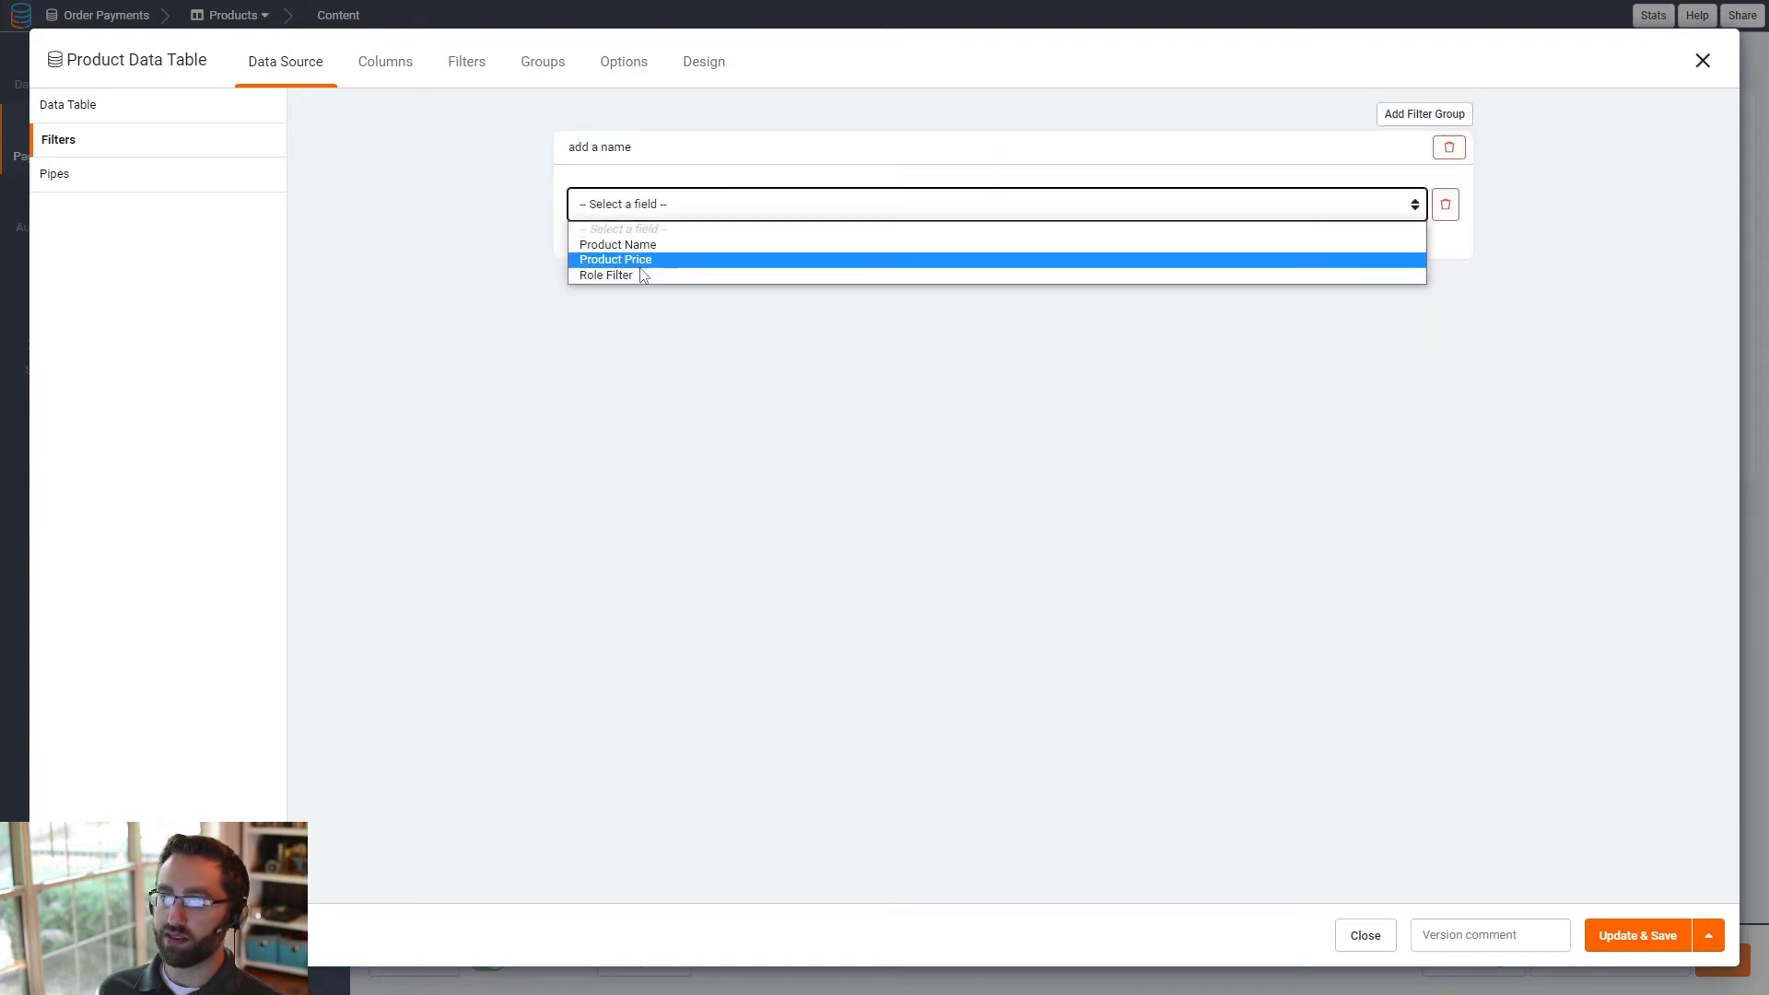
pyautogui.click(626, 275)
pyautogui.click(1033, 206)
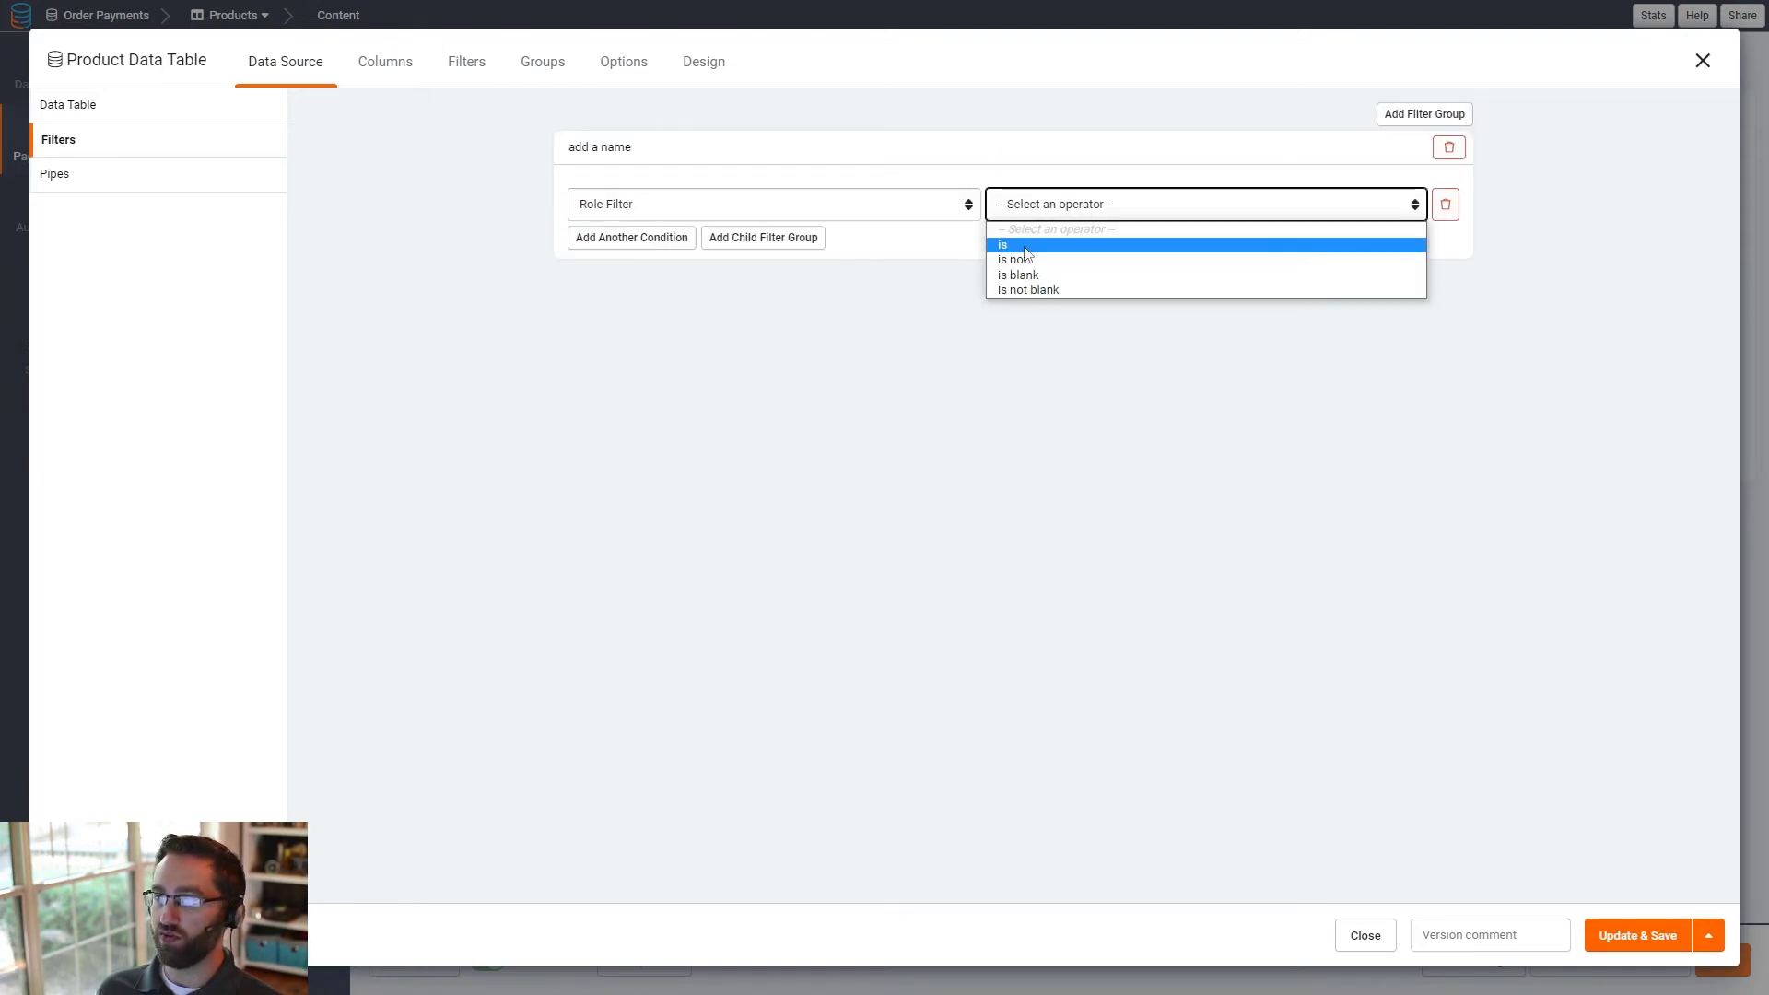
pyautogui.click(1102, 244)
pyautogui.click(1215, 214)
pyautogui.click(1219, 244)
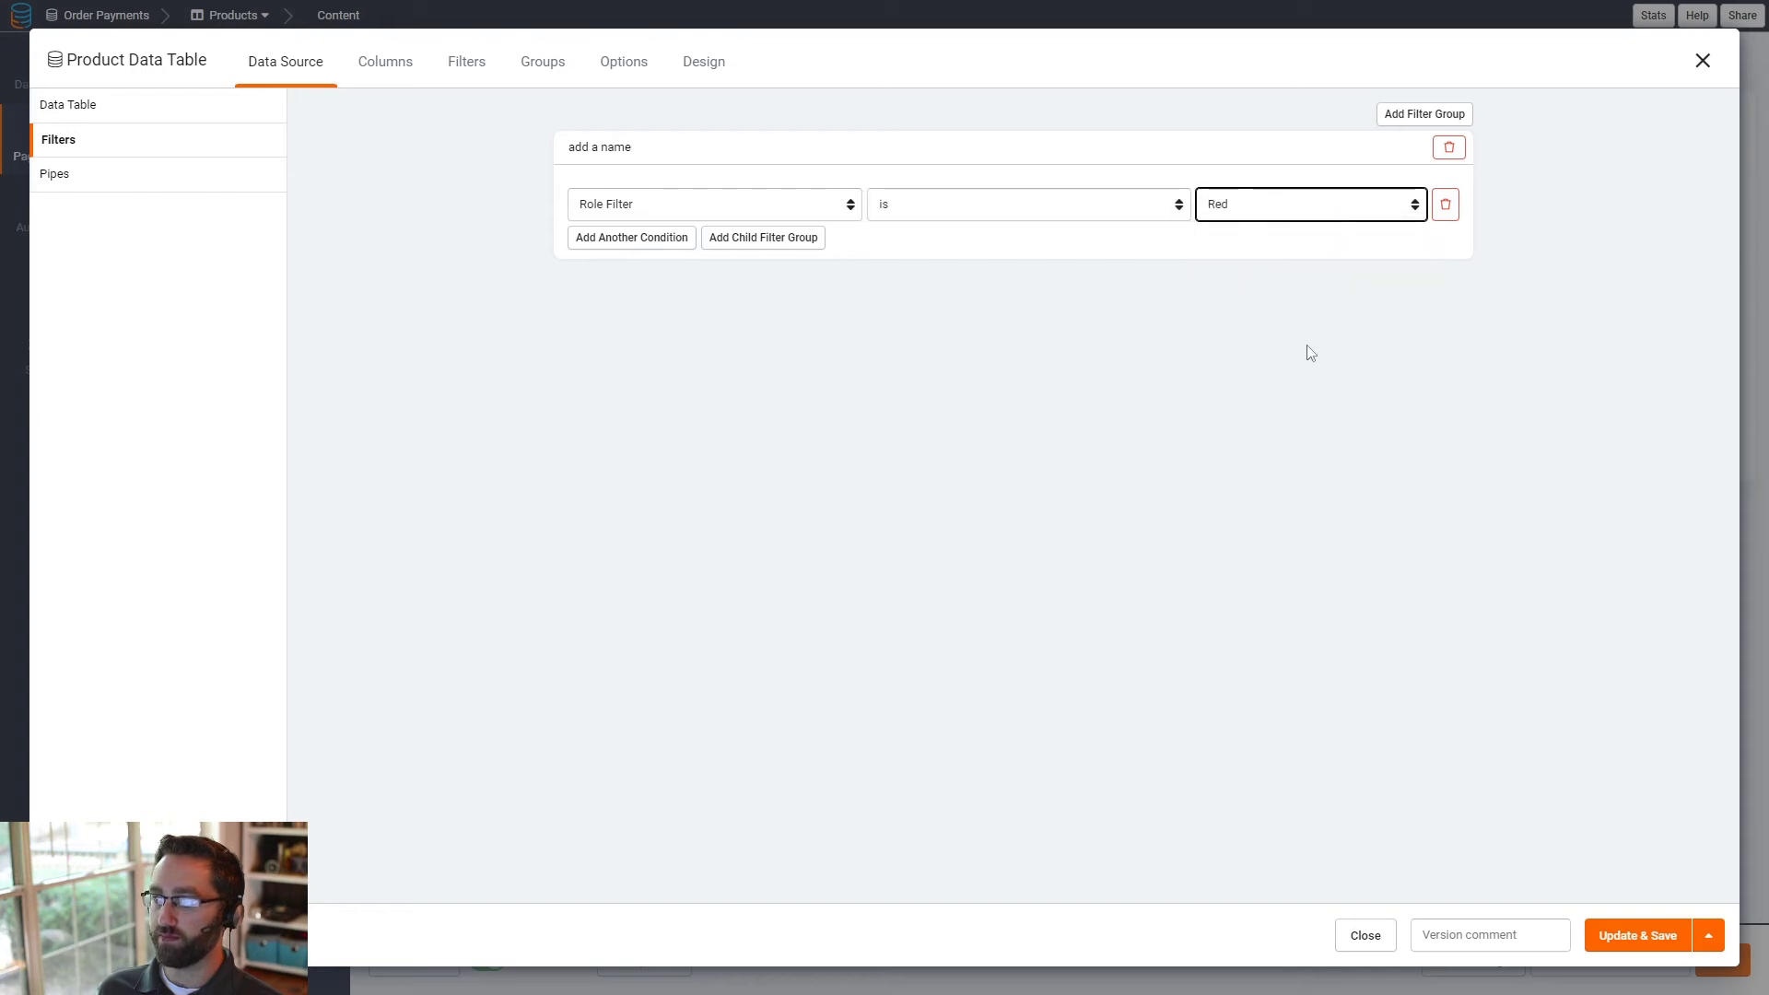
pyautogui.click(1619, 938)
# - Copy the Product Data Table component and place the copy in a new row below the original
pyautogui.click(597, 189)
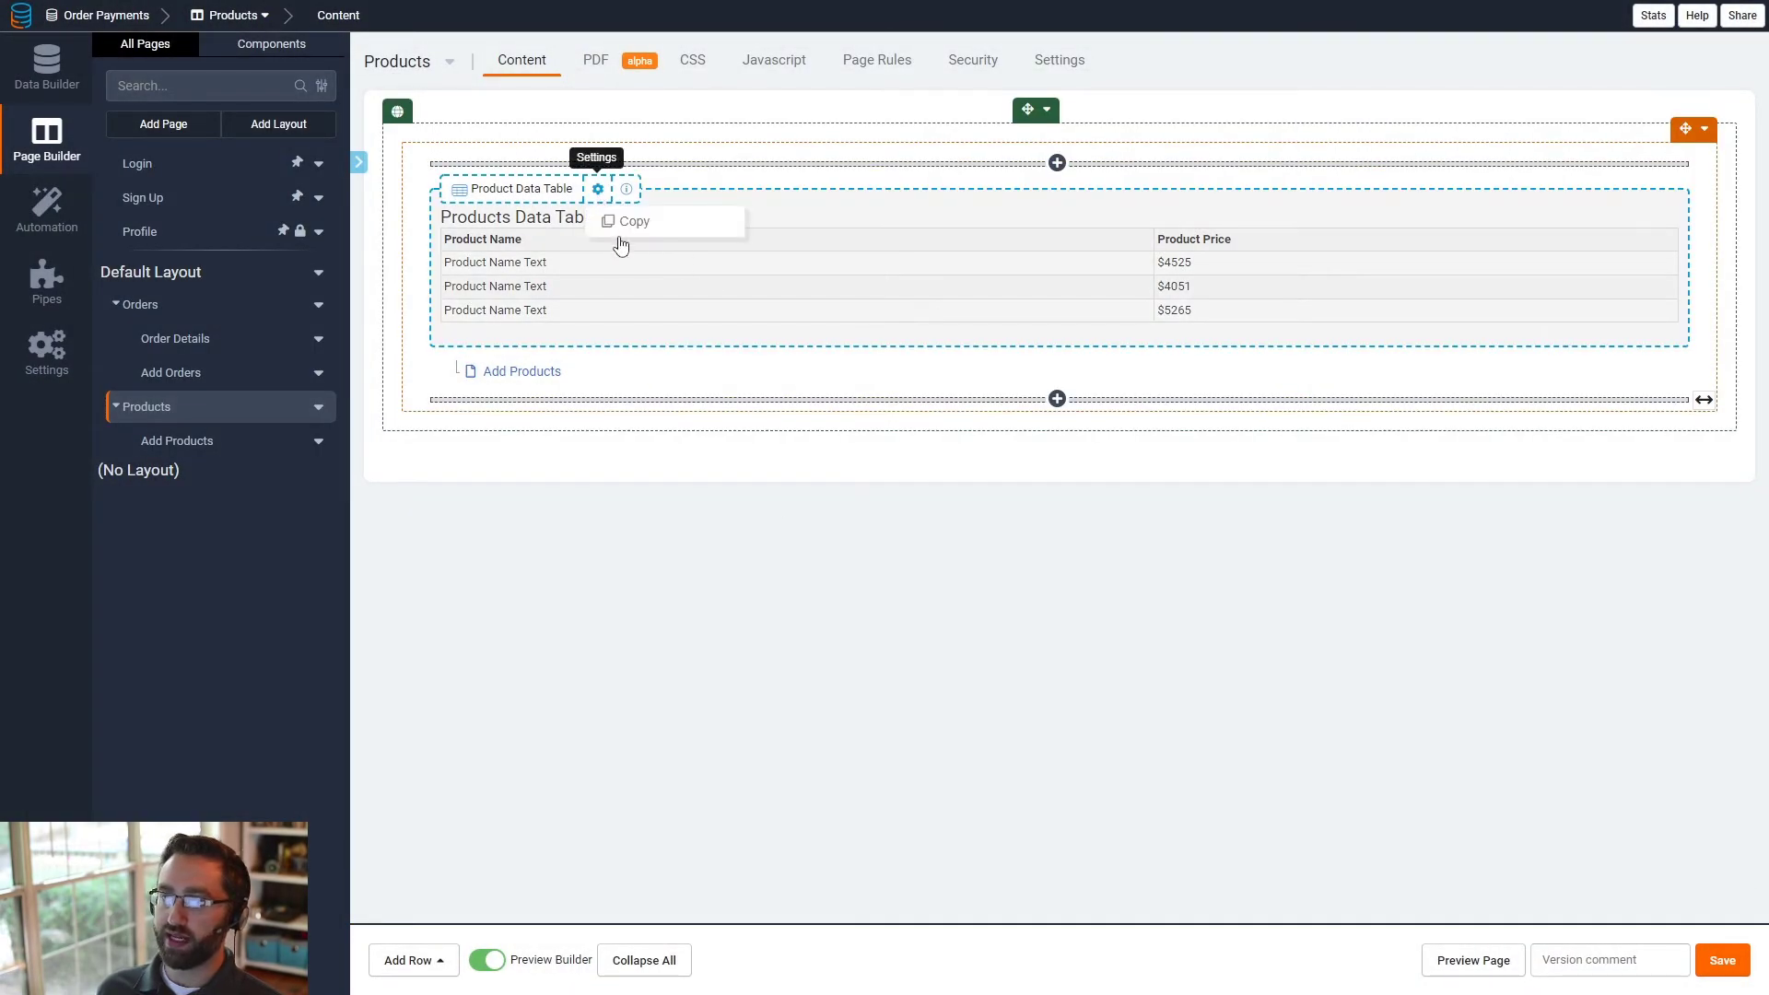
pyautogui.click(623, 224)
pyautogui.click(532, 457)
pyautogui.click(517, 556)
pyautogui.click(1290, 620)
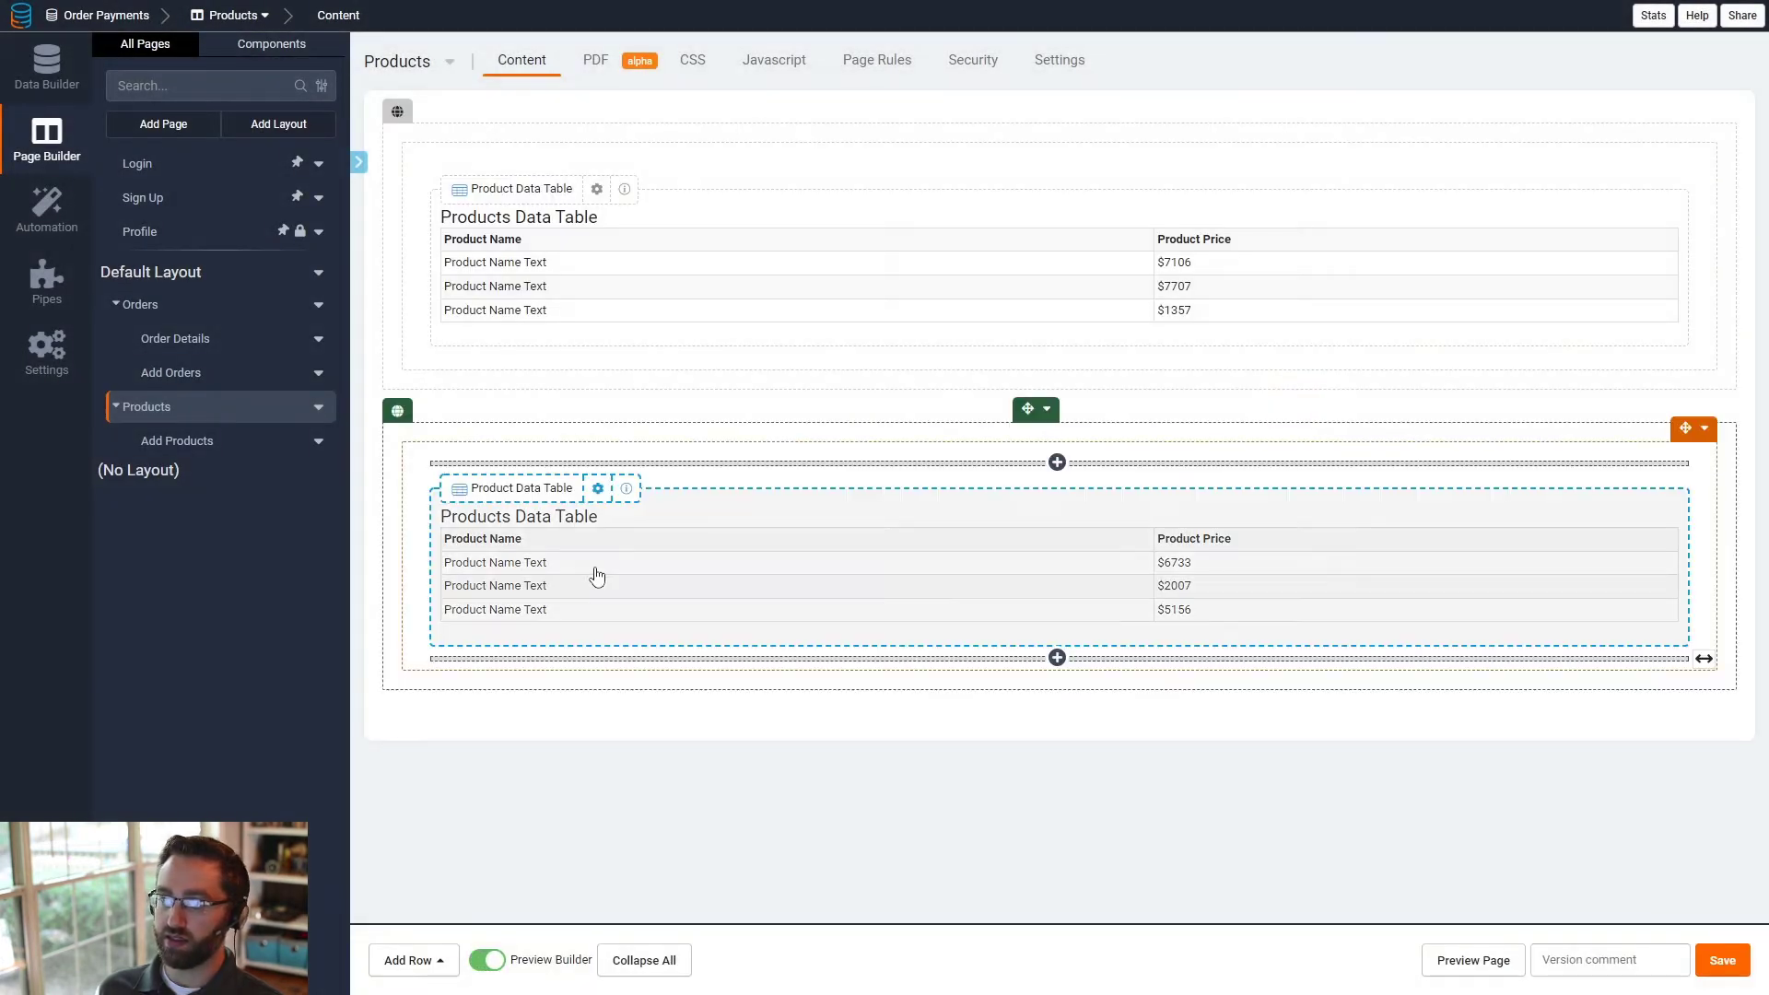
# - Change the lower Product Data Table's data source filter to Role Filter is Blue, and save the component
pyautogui.click(585, 513)
pyautogui.click(267, 63)
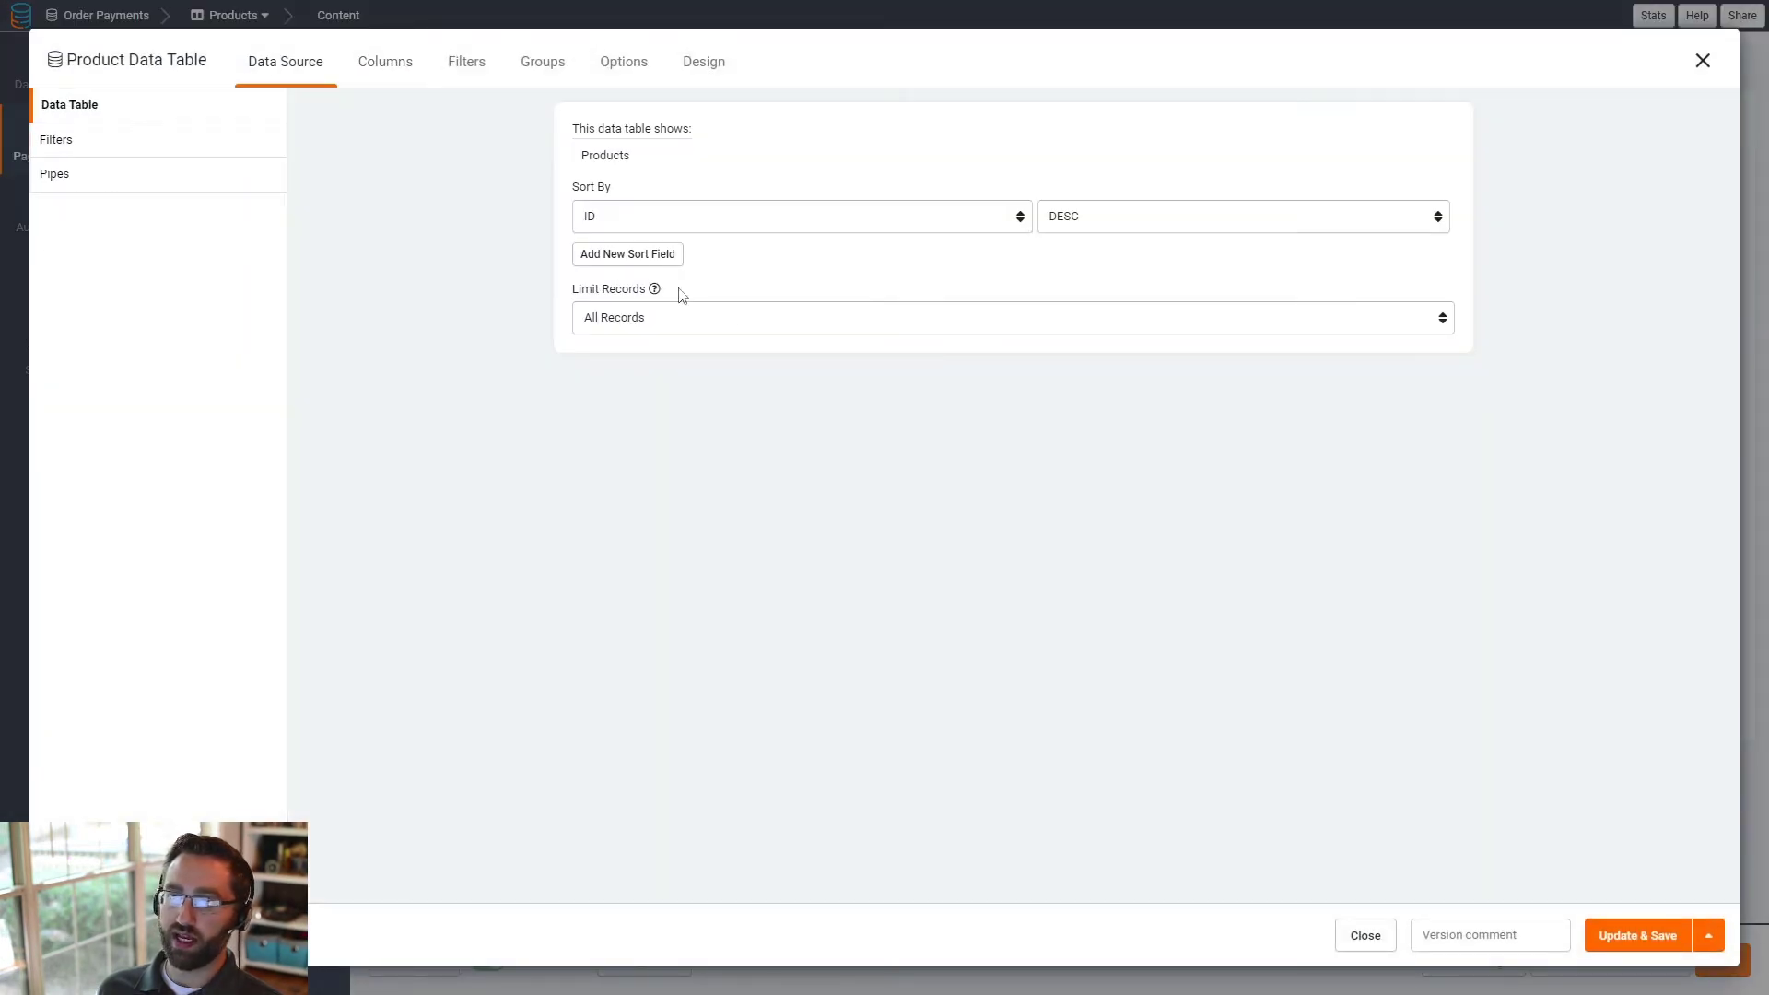
pyautogui.click(130, 144)
pyautogui.click(1224, 218)
pyautogui.click(1252, 246)
pyautogui.click(1636, 935)
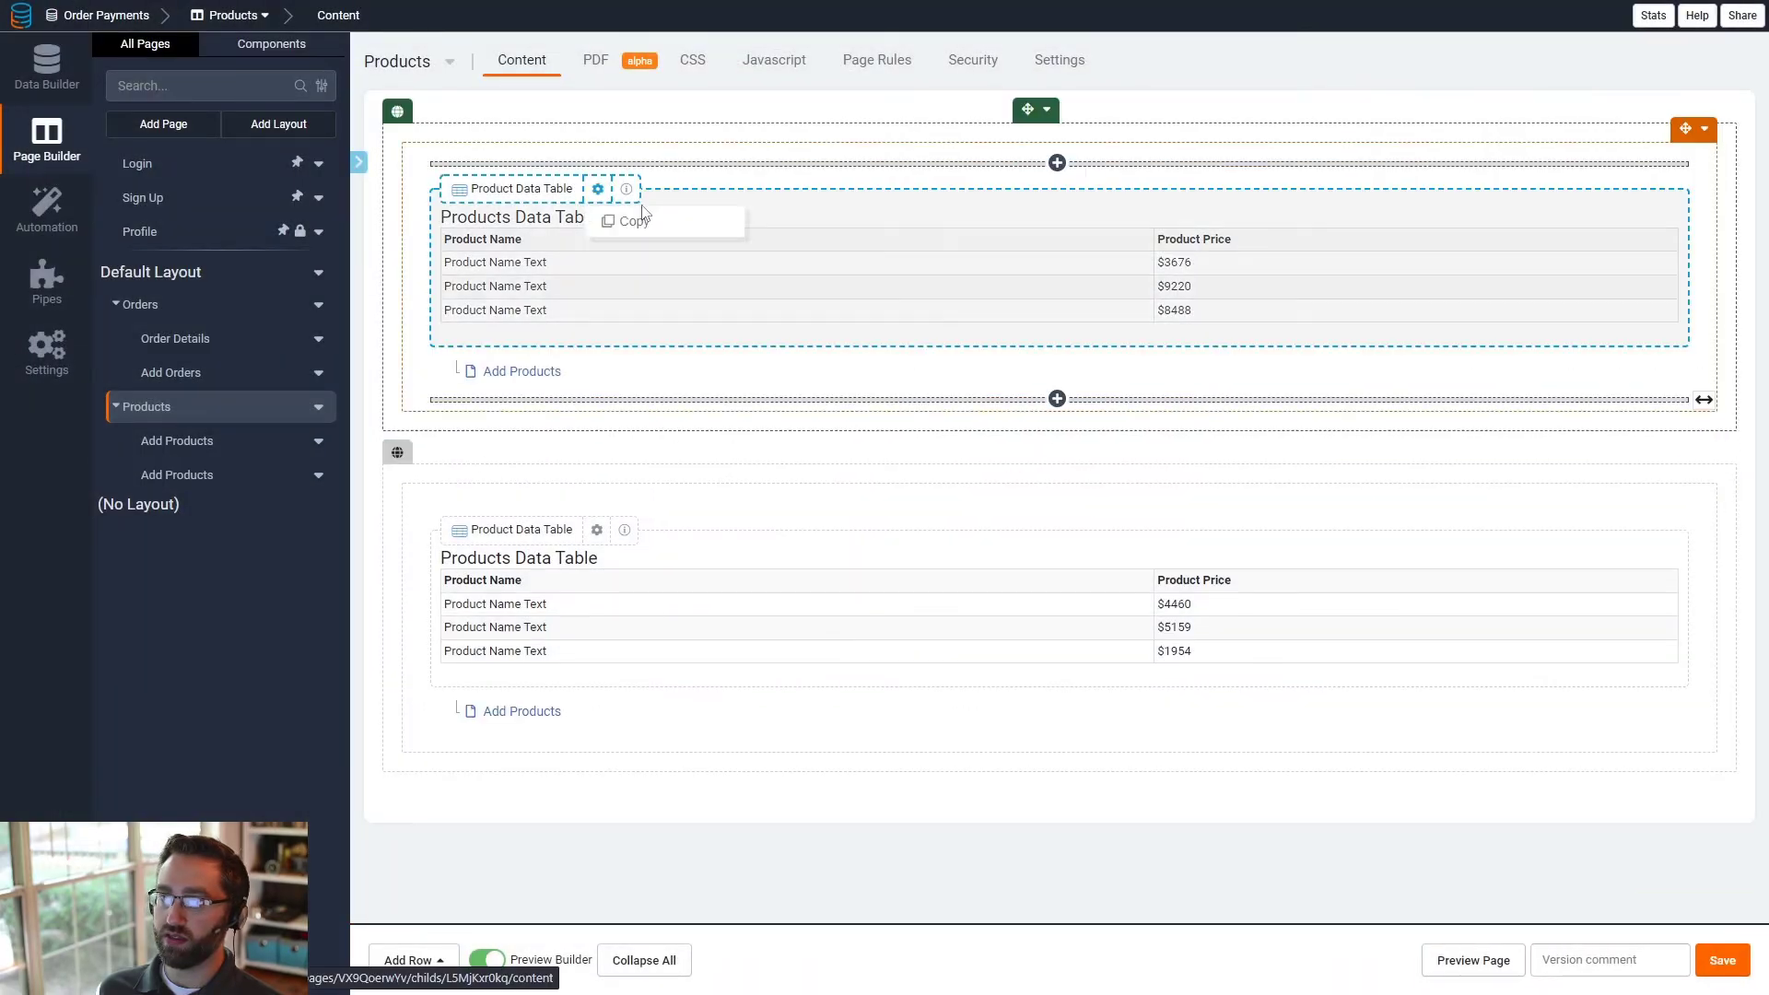
# - Restrict the upper row's visibility to Specific Logged In User Roles with the Red Shirt role, and save
pyautogui.click(1046, 110)
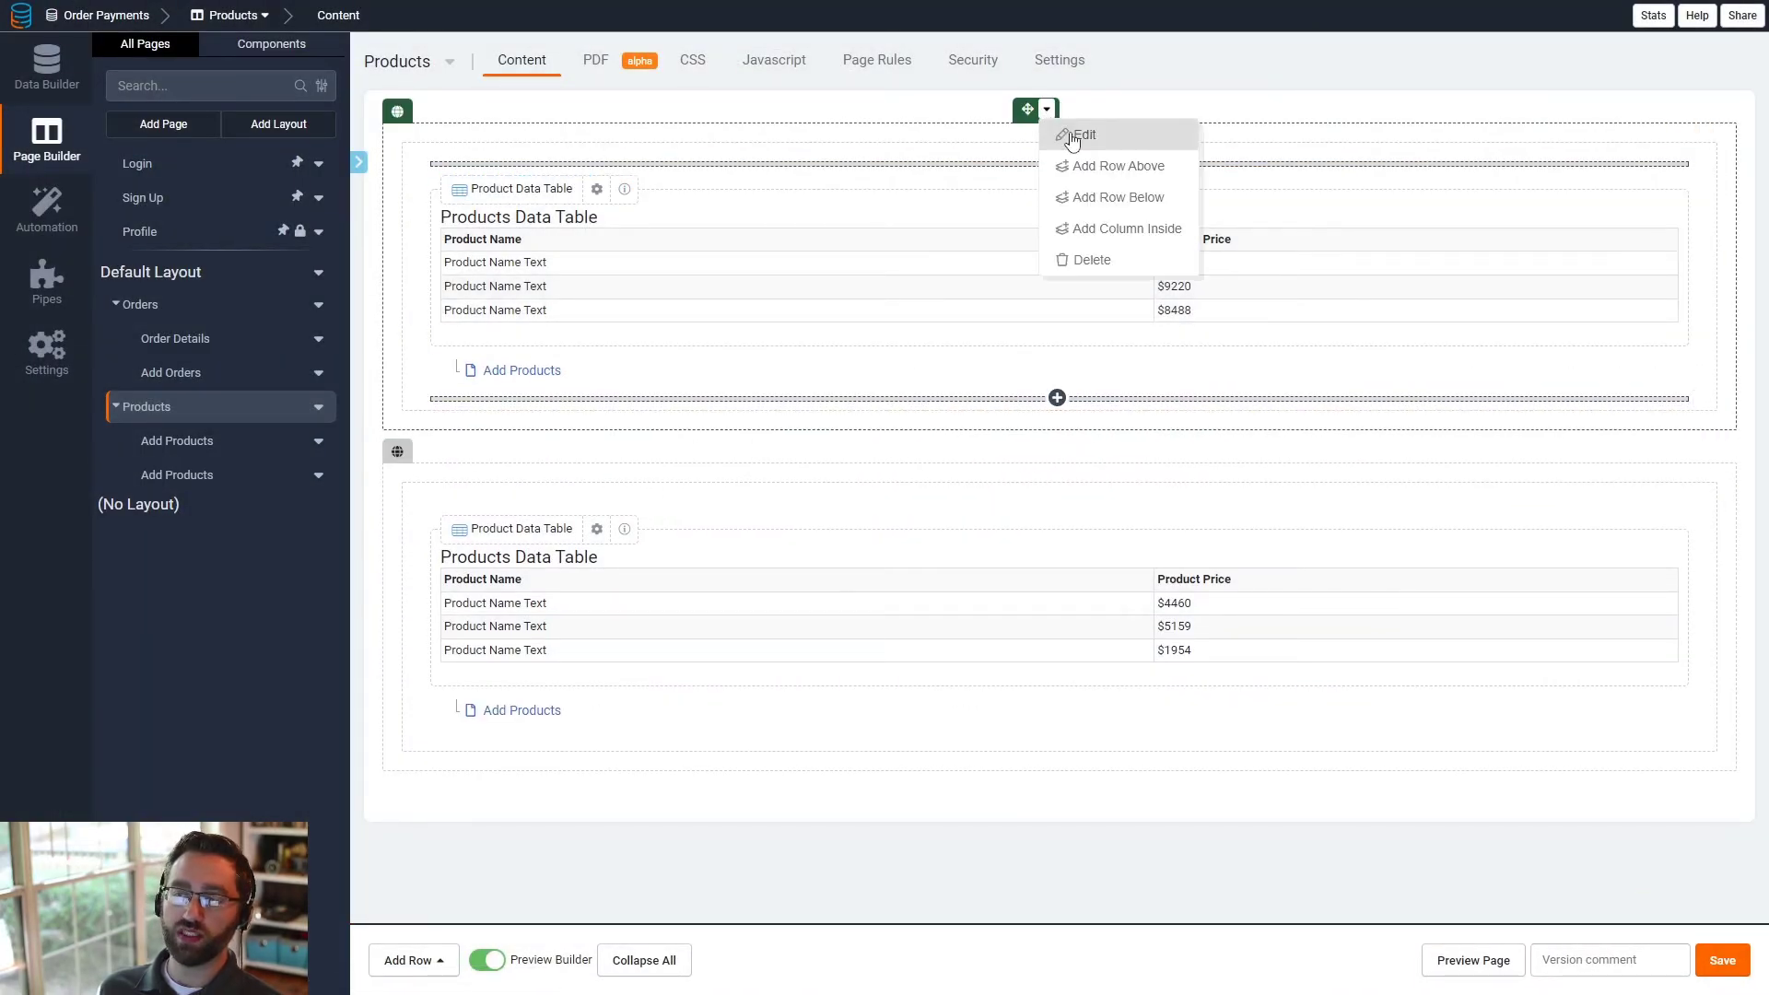
pyautogui.click(1075, 135)
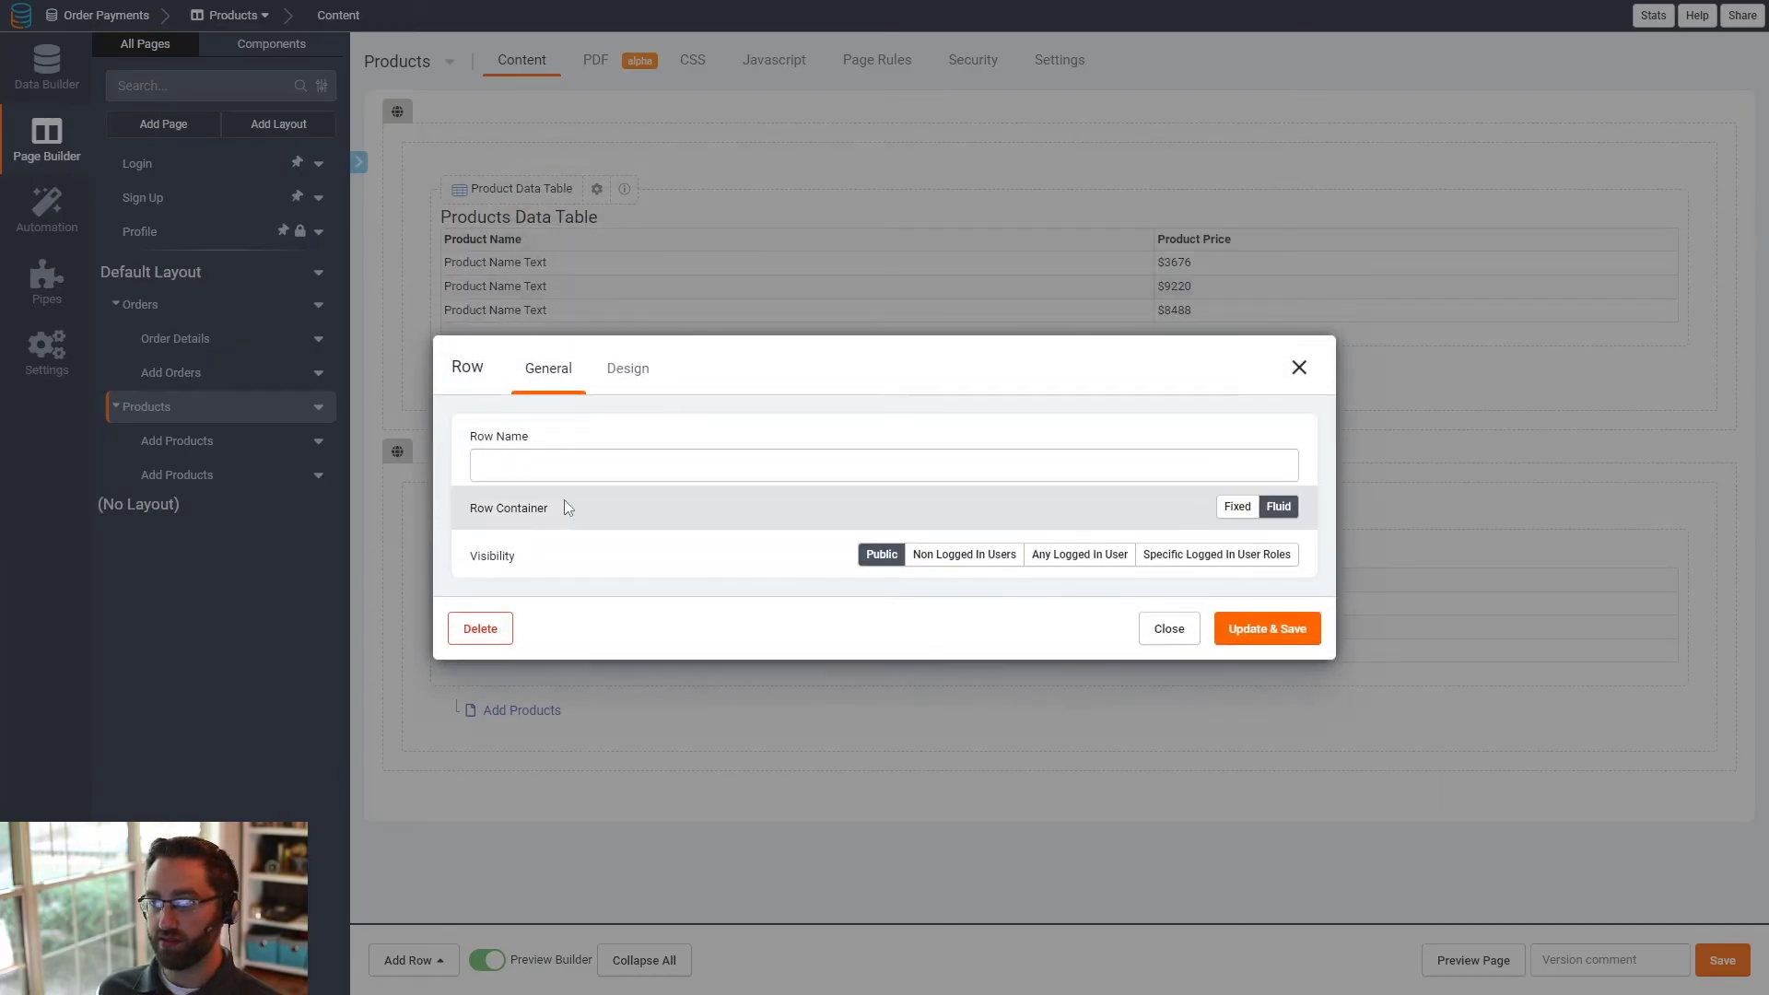
pyautogui.click(1208, 553)
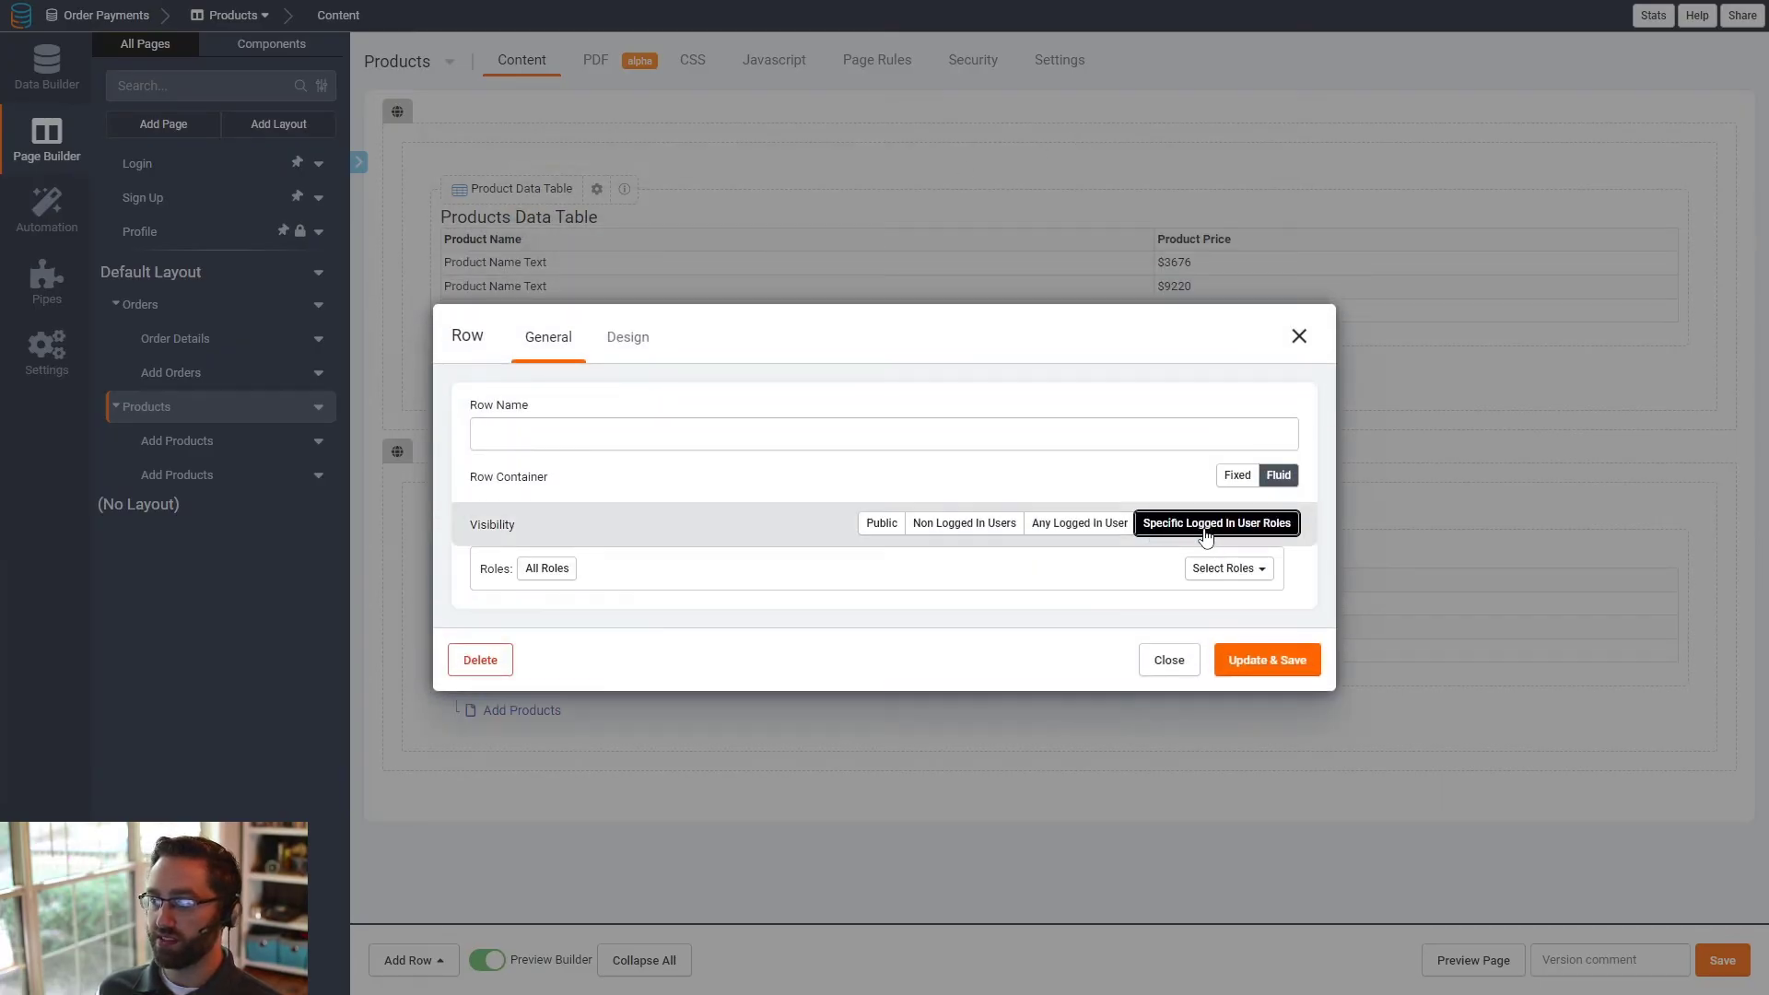
pyautogui.click(1239, 569)
pyautogui.click(1231, 638)
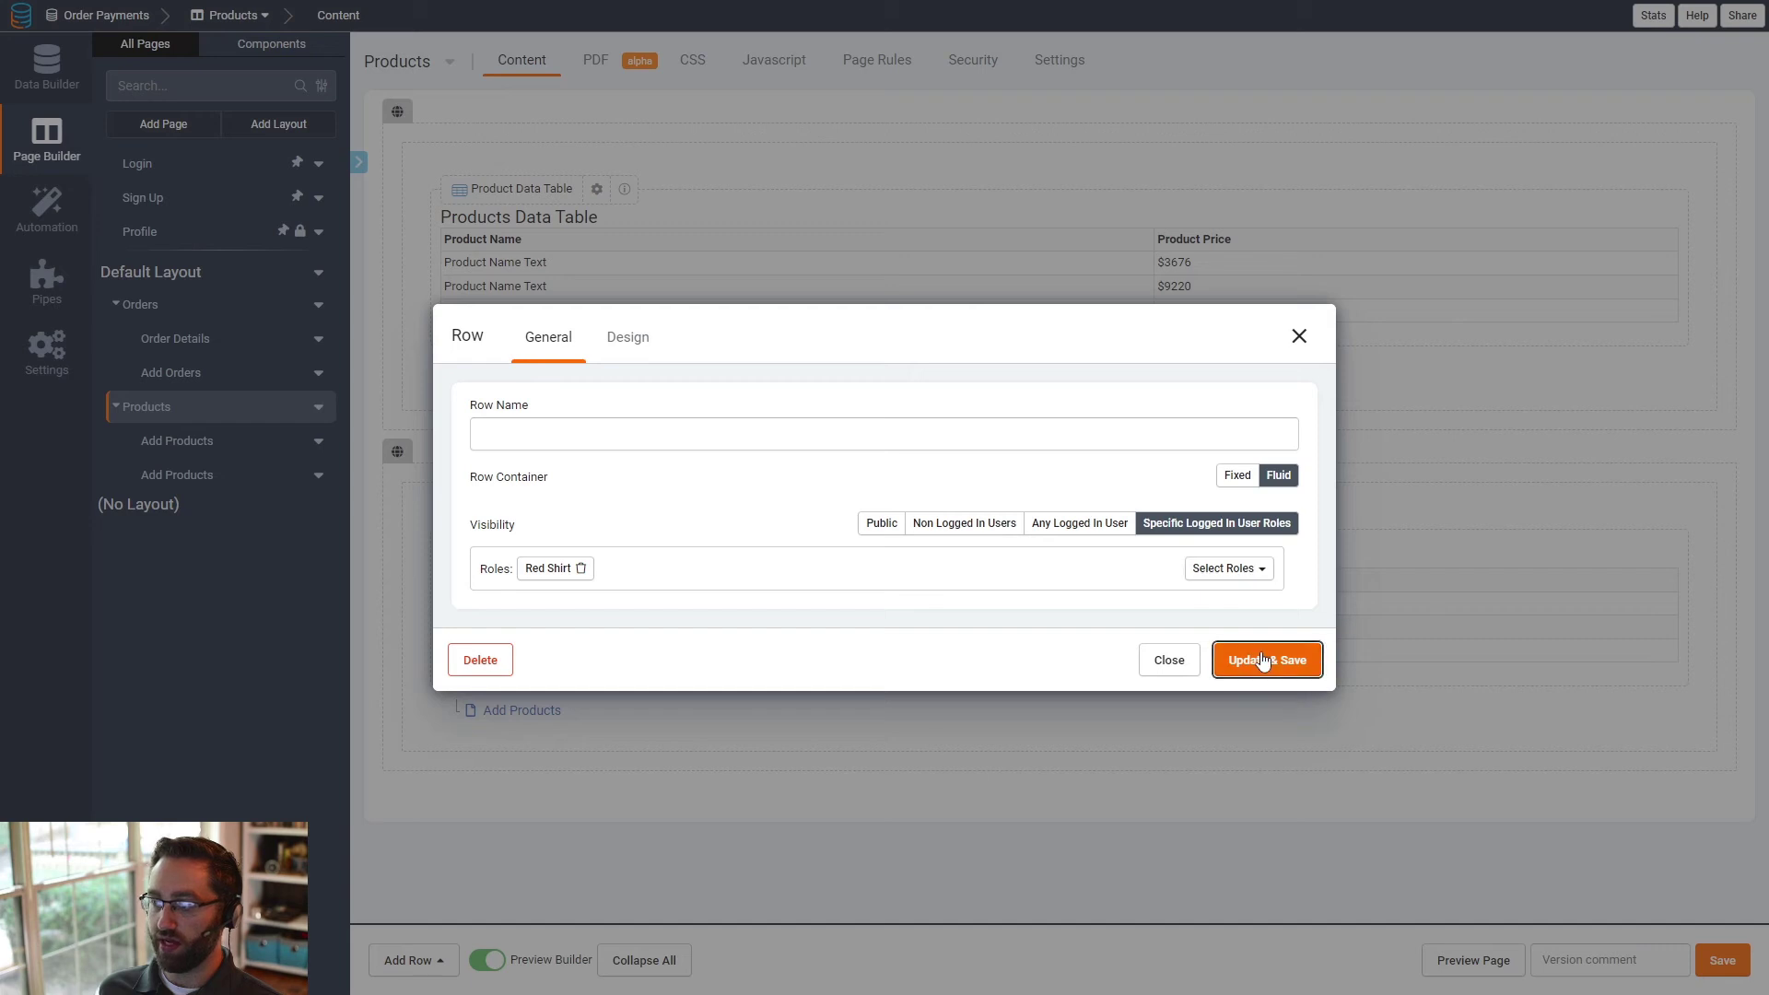
pyautogui.click(1263, 659)
# - Restrict the lower row's visibility to Specific Logged In User Roles with the Blue Shirt role, and save
pyautogui.click(1048, 451)
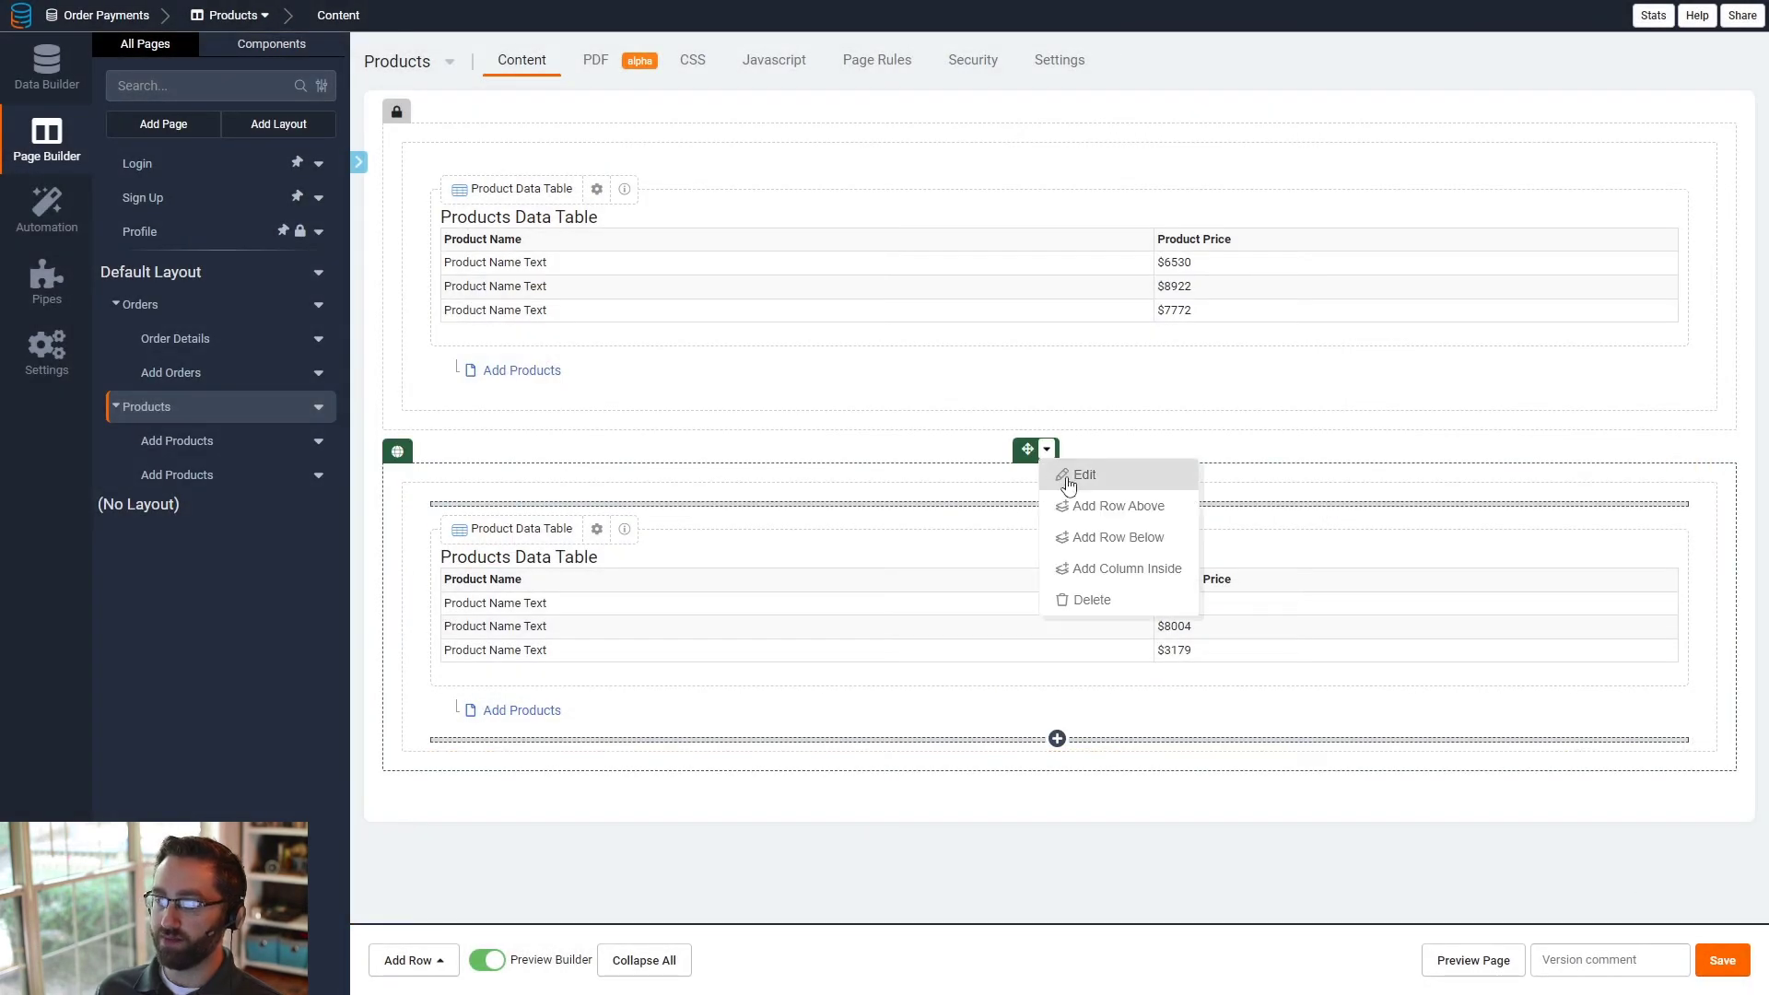
pyautogui.click(1069, 484)
pyautogui.click(1225, 555)
pyautogui.click(1237, 570)
pyautogui.click(1229, 669)
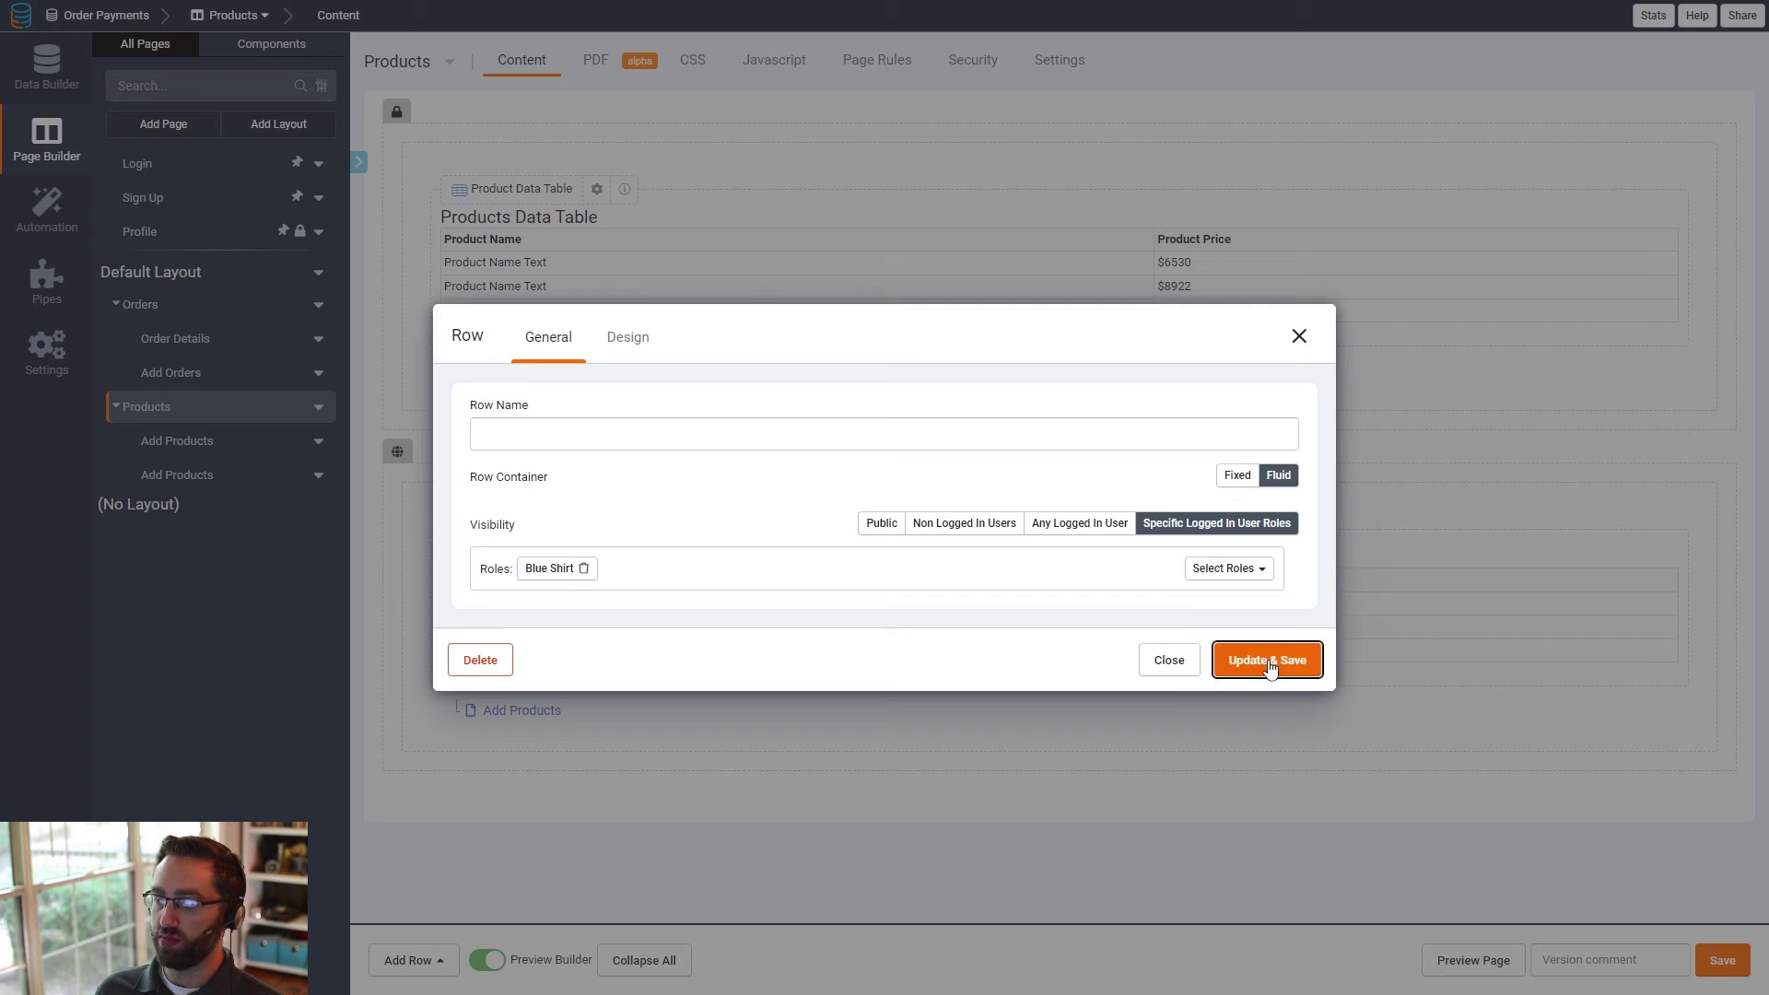
pyautogui.click(1266, 664)
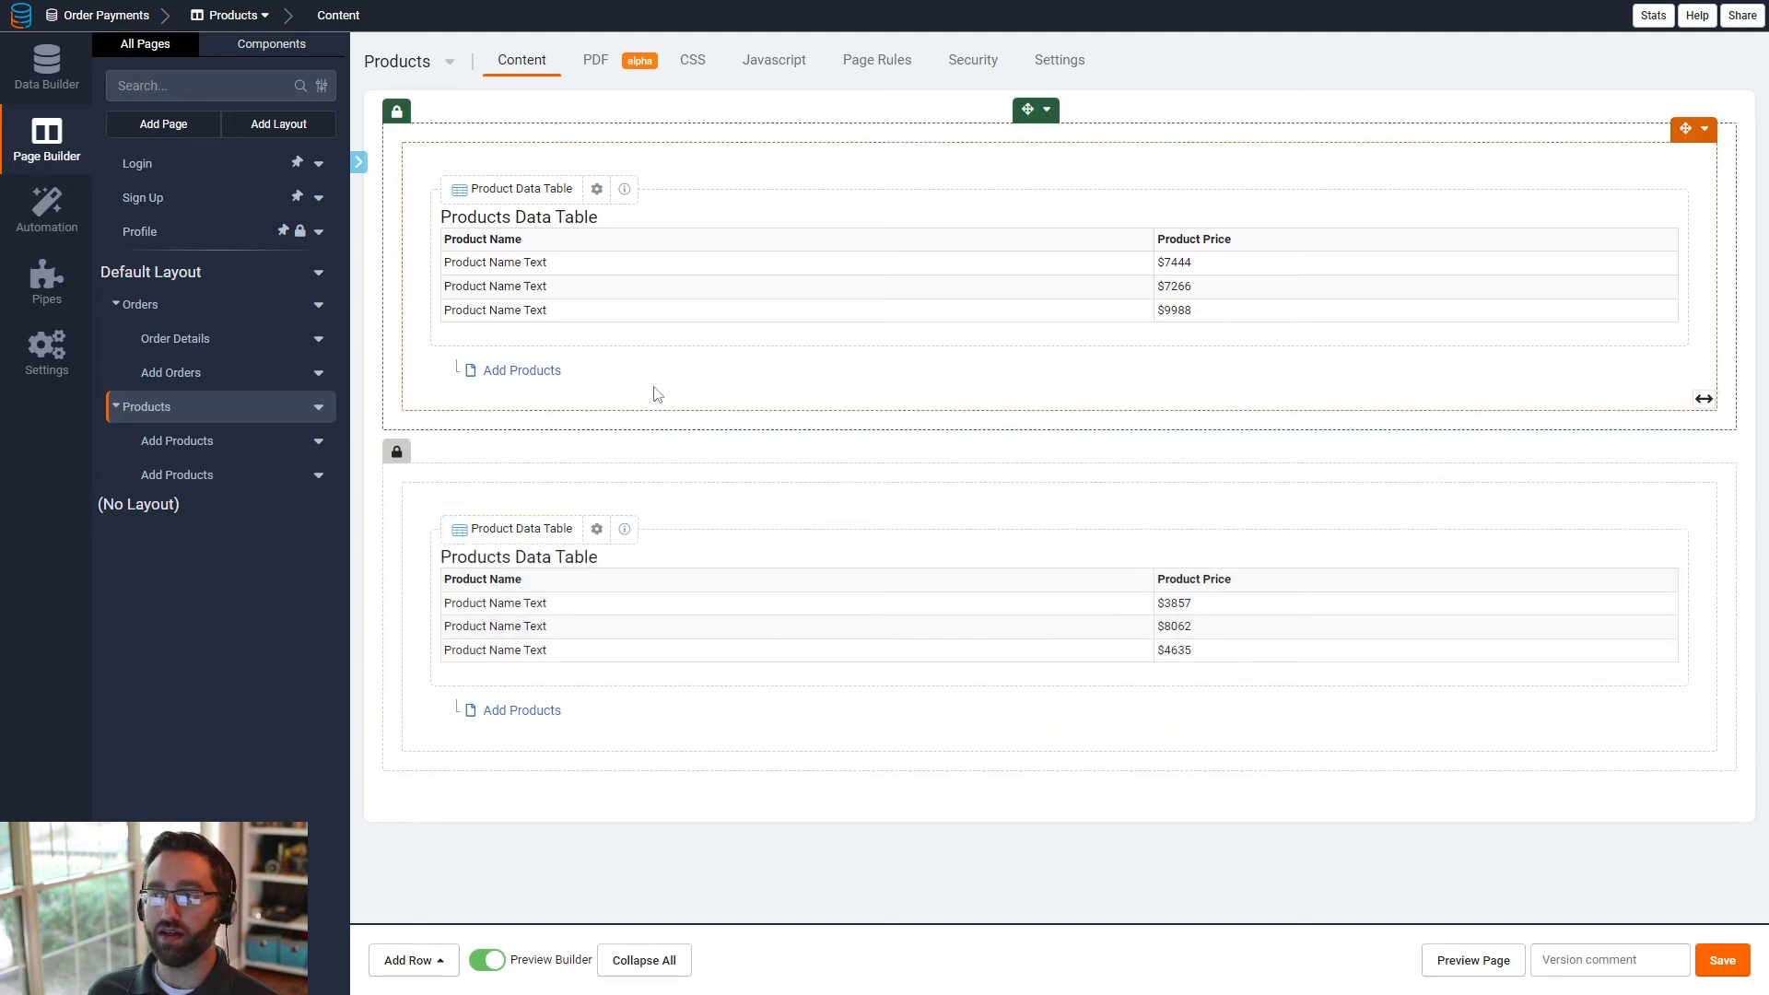
pyautogui.moveTo(1046, 110)
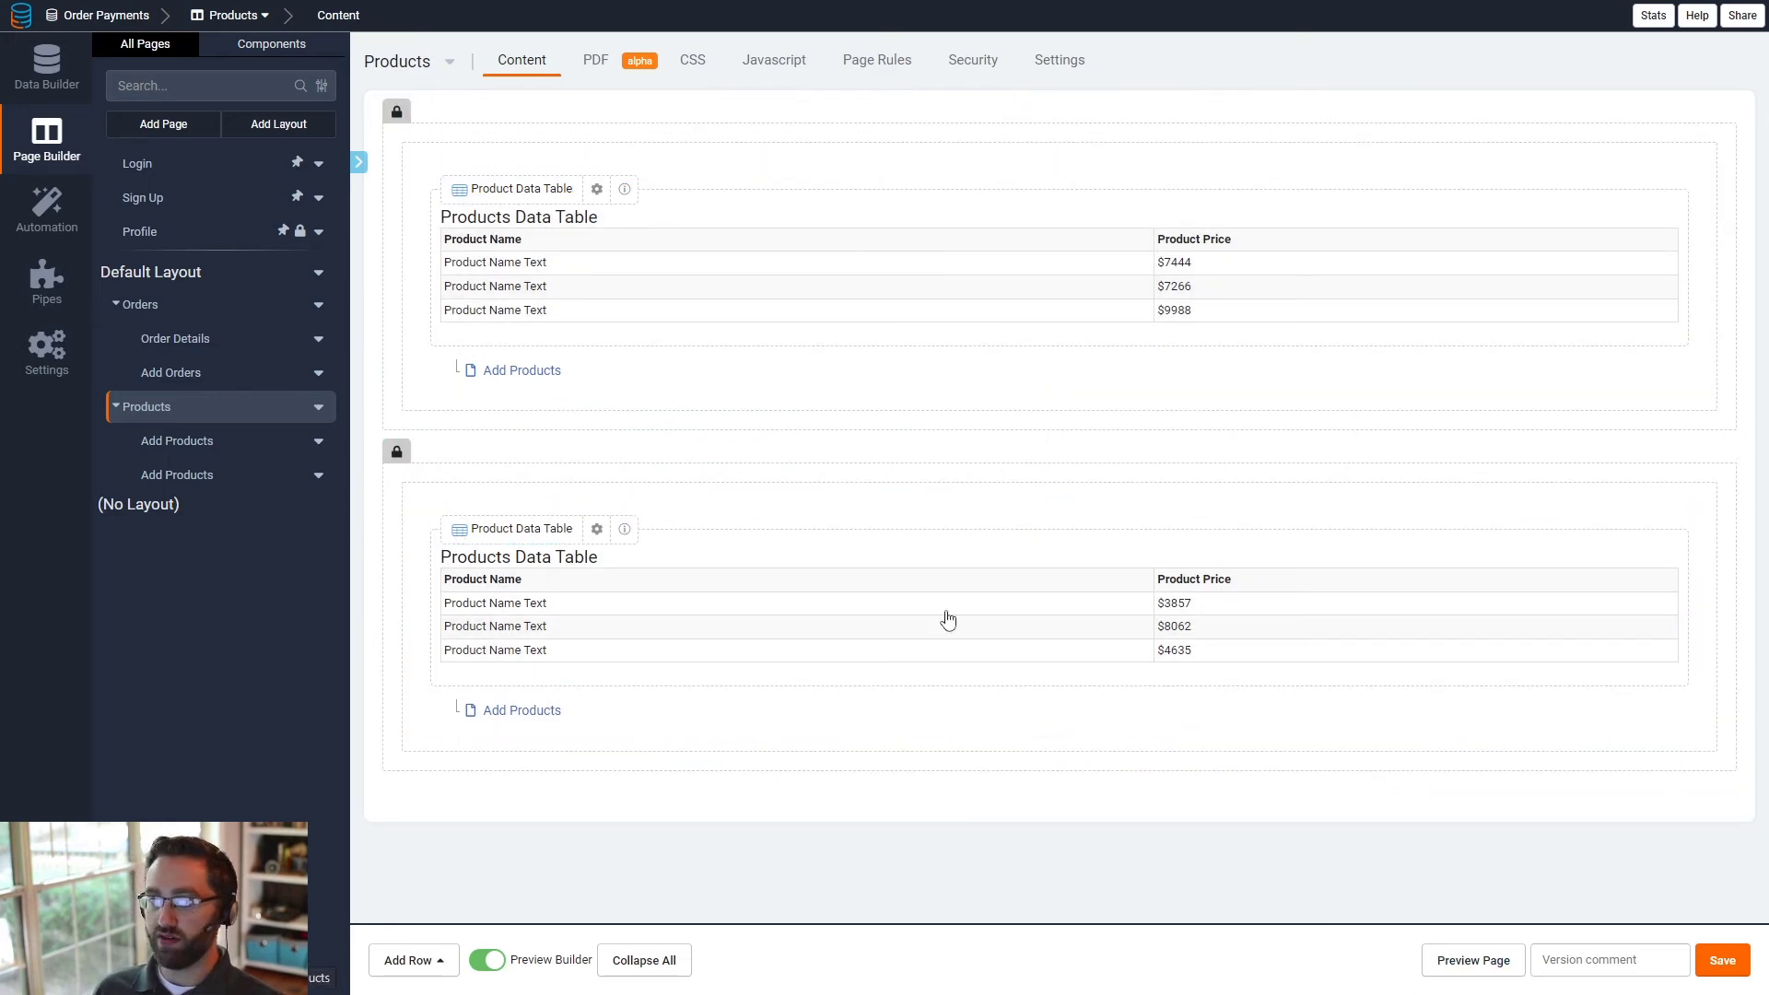
# - Preview the Products page in the live app
pyautogui.click(216, 172)
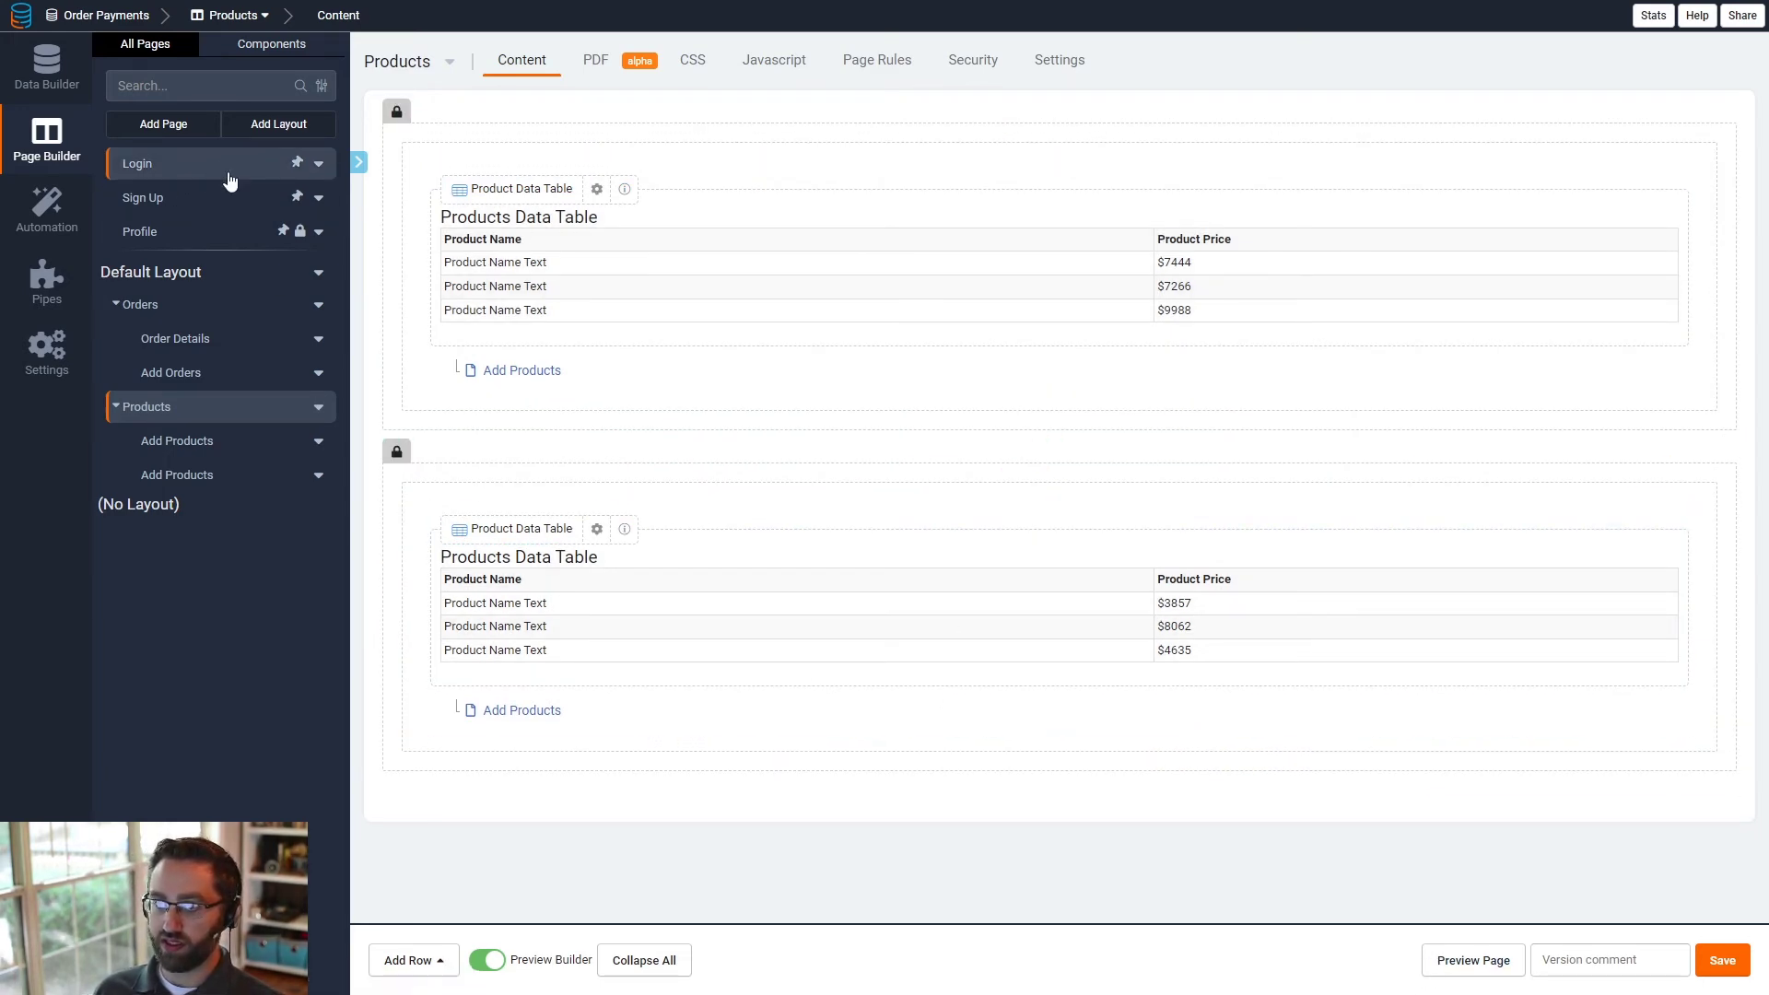
pyautogui.click(1471, 959)
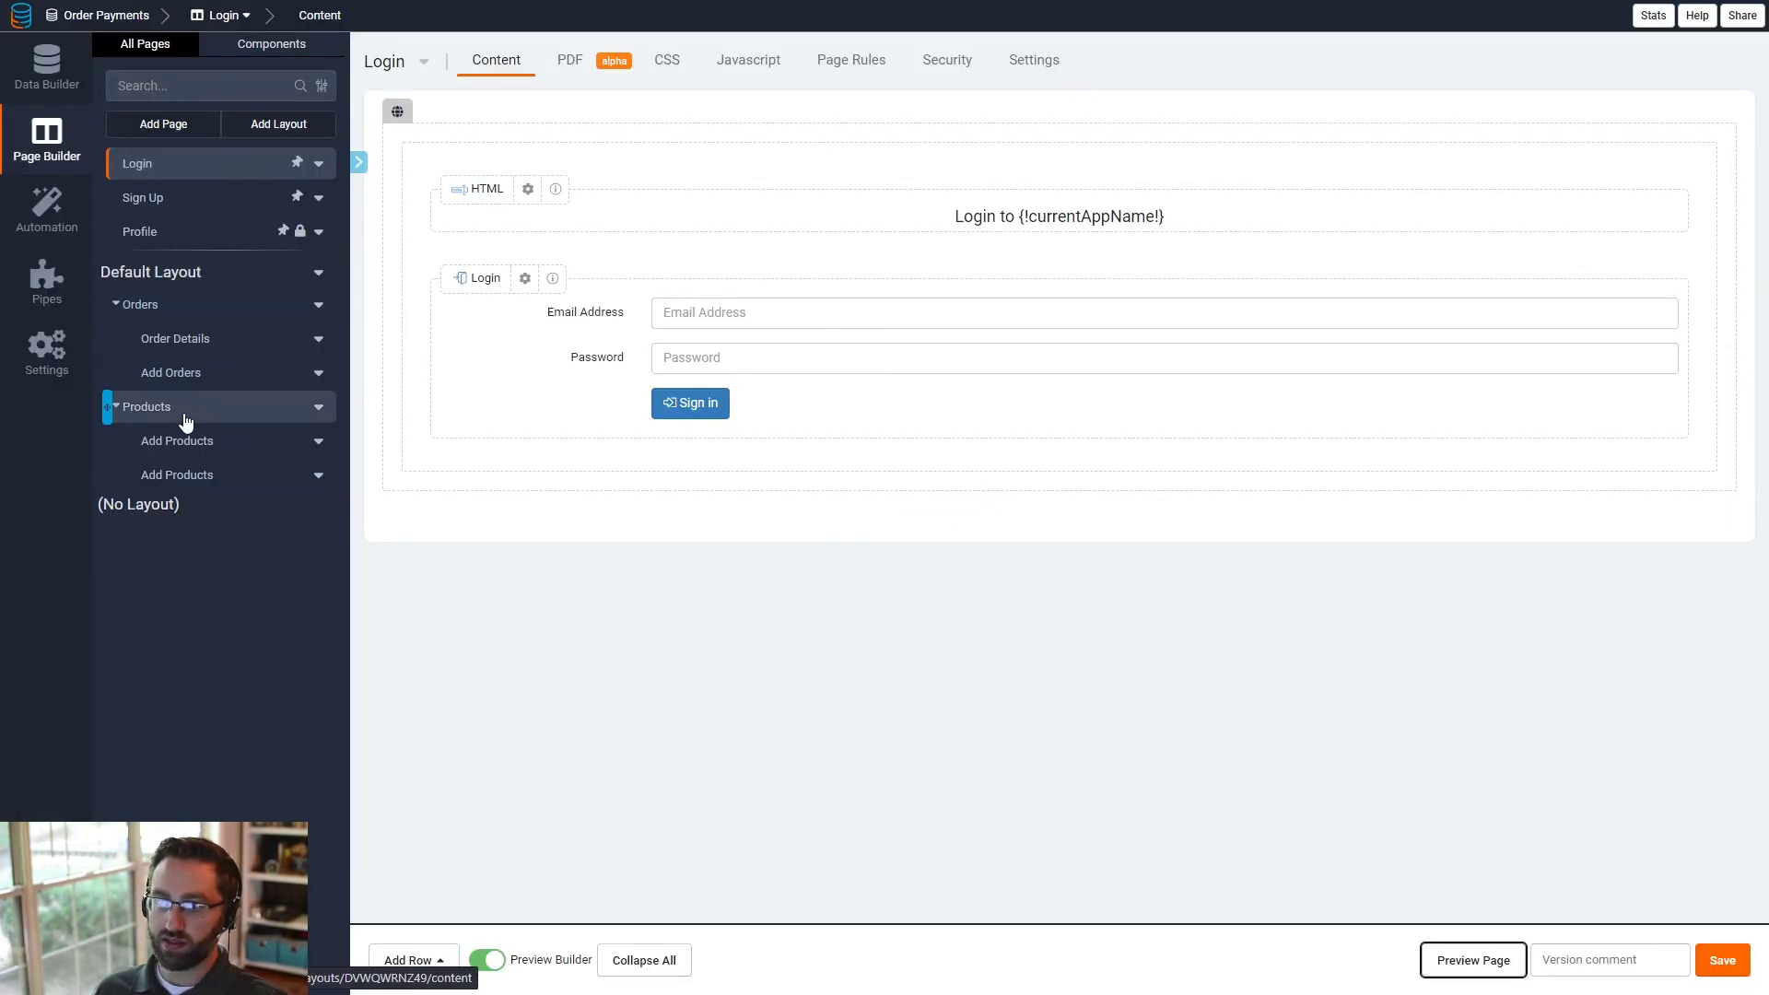
pyautogui.click(182, 412)
pyautogui.click(1472, 961)
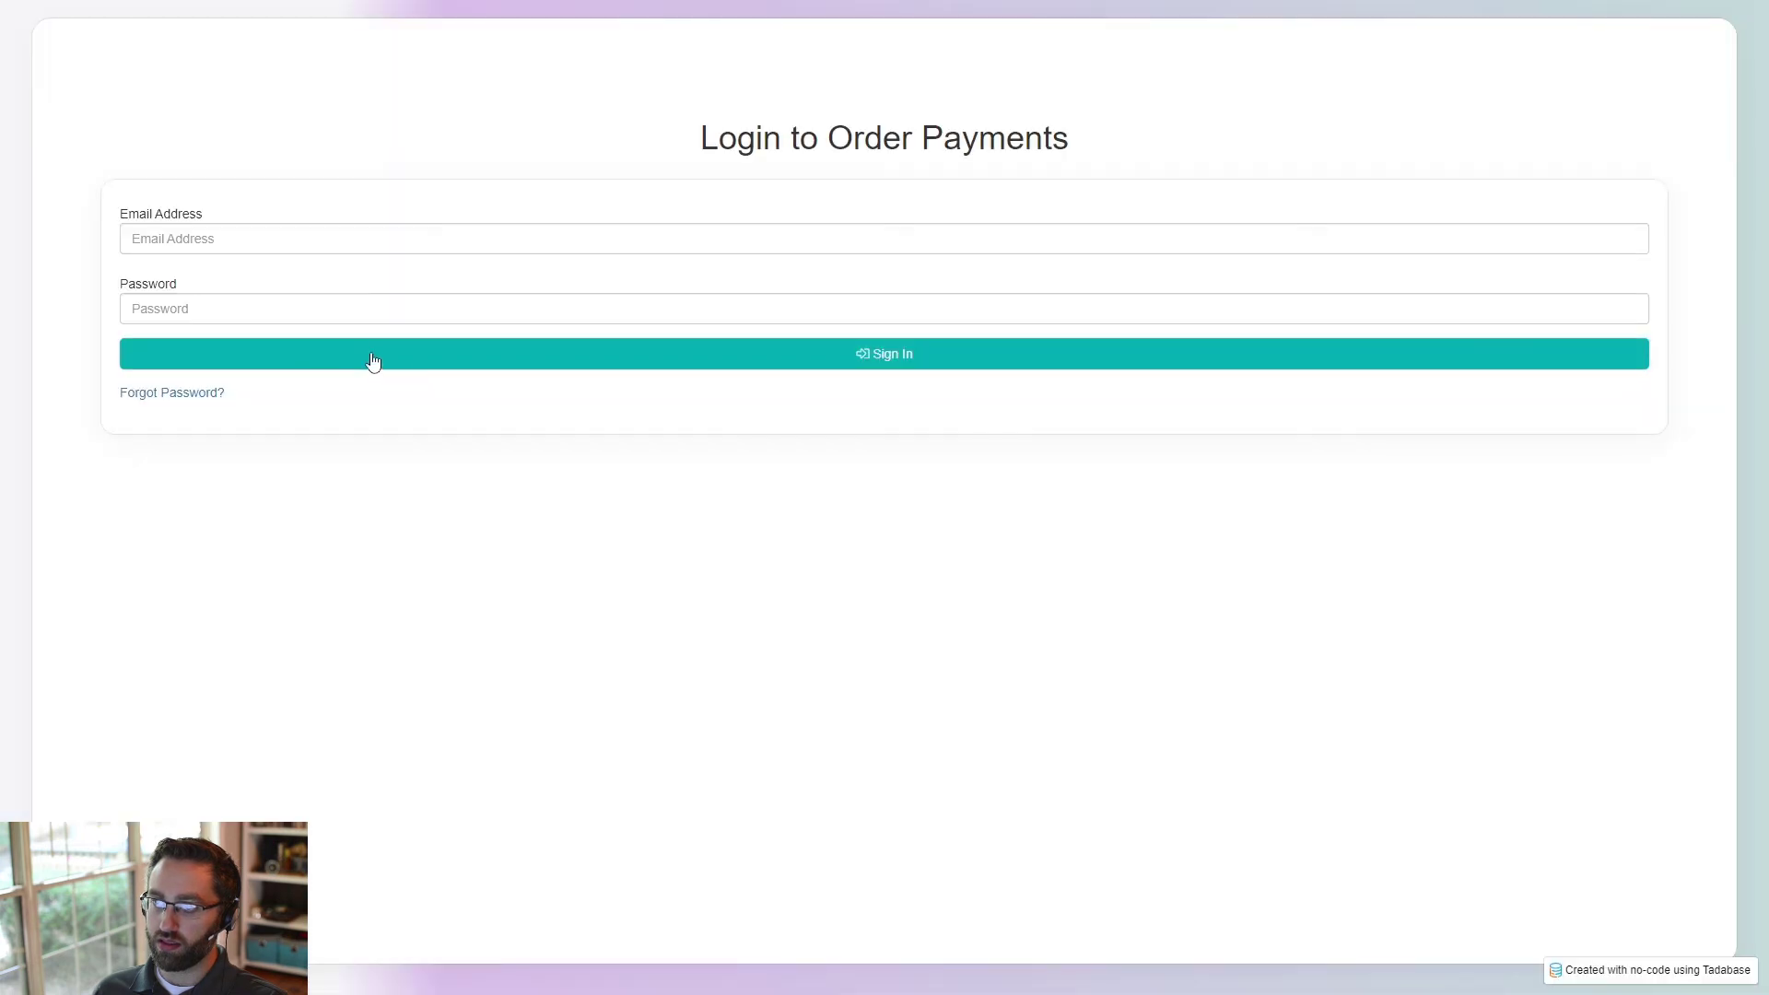
# - Sign in to Order Payments with the account's email address and password
pyautogui.click(252, 249)
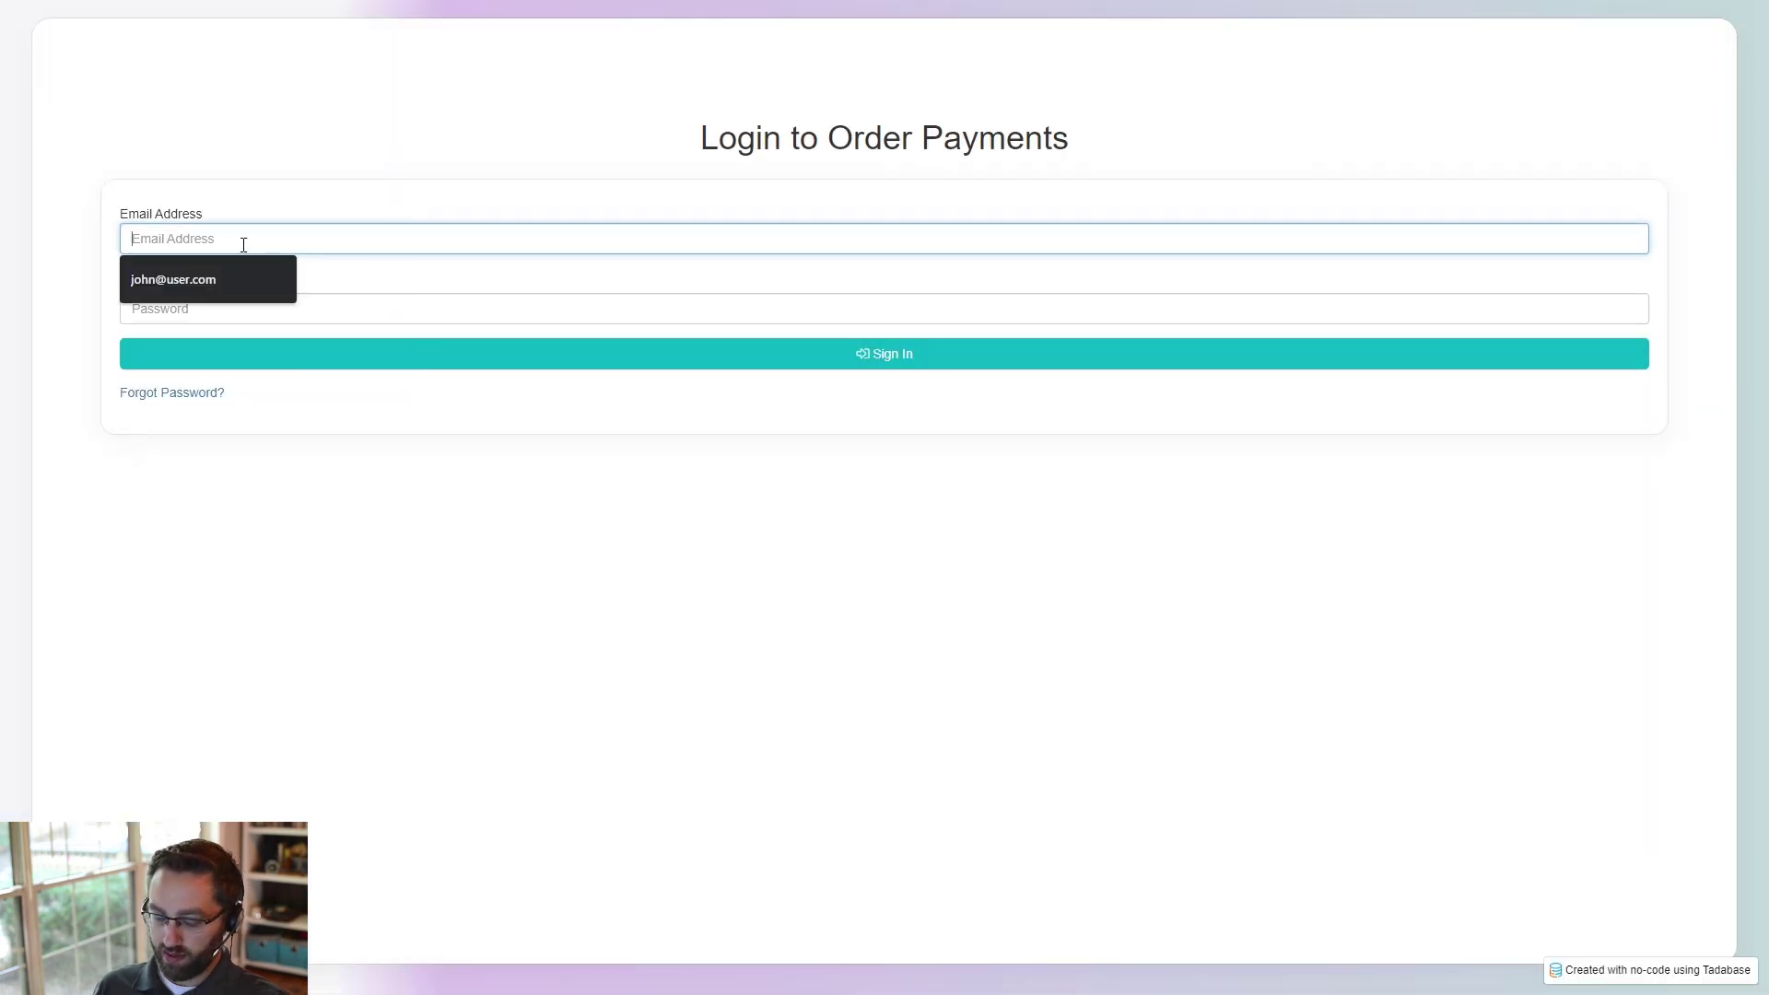
pyautogui.press('Tab')
pyautogui.write('••••')
pyautogui.press('Return')
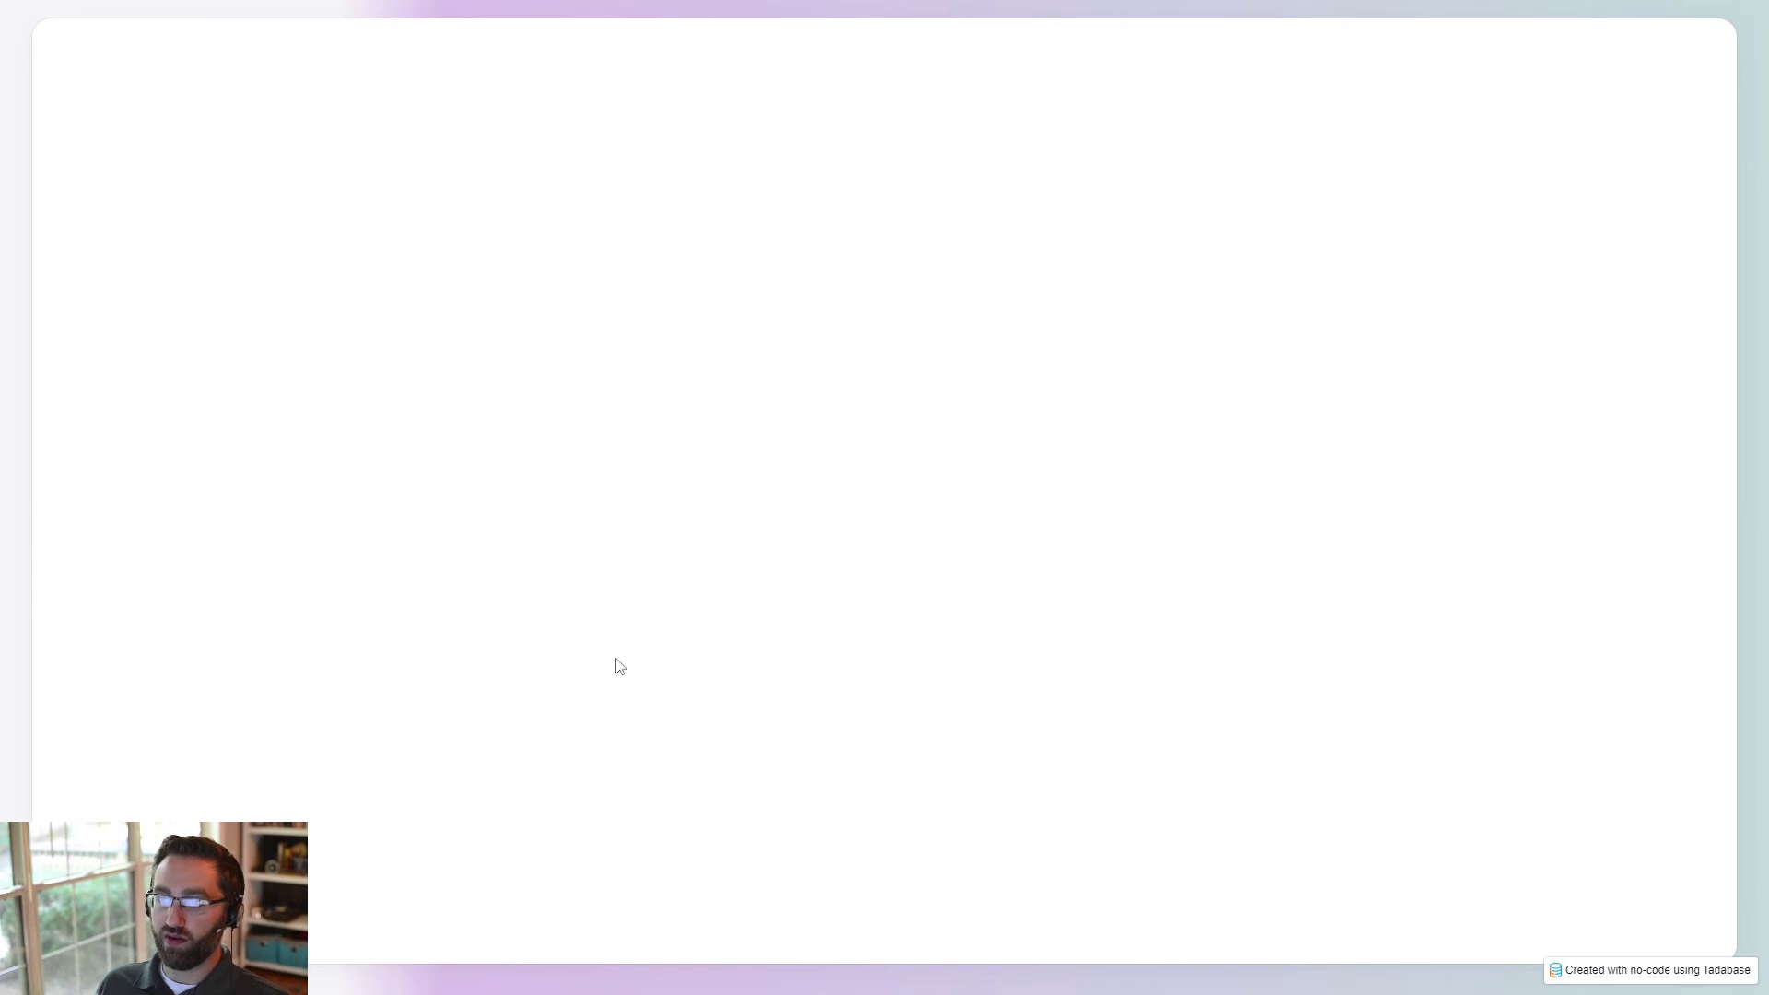
# - Check which products the live Products page lists for the Red Shirt role
pyautogui.click(1636, 81)
pyautogui.click(1625, 120)
pyautogui.moveTo(364, 279); pyautogui.dragTo(297, 293)
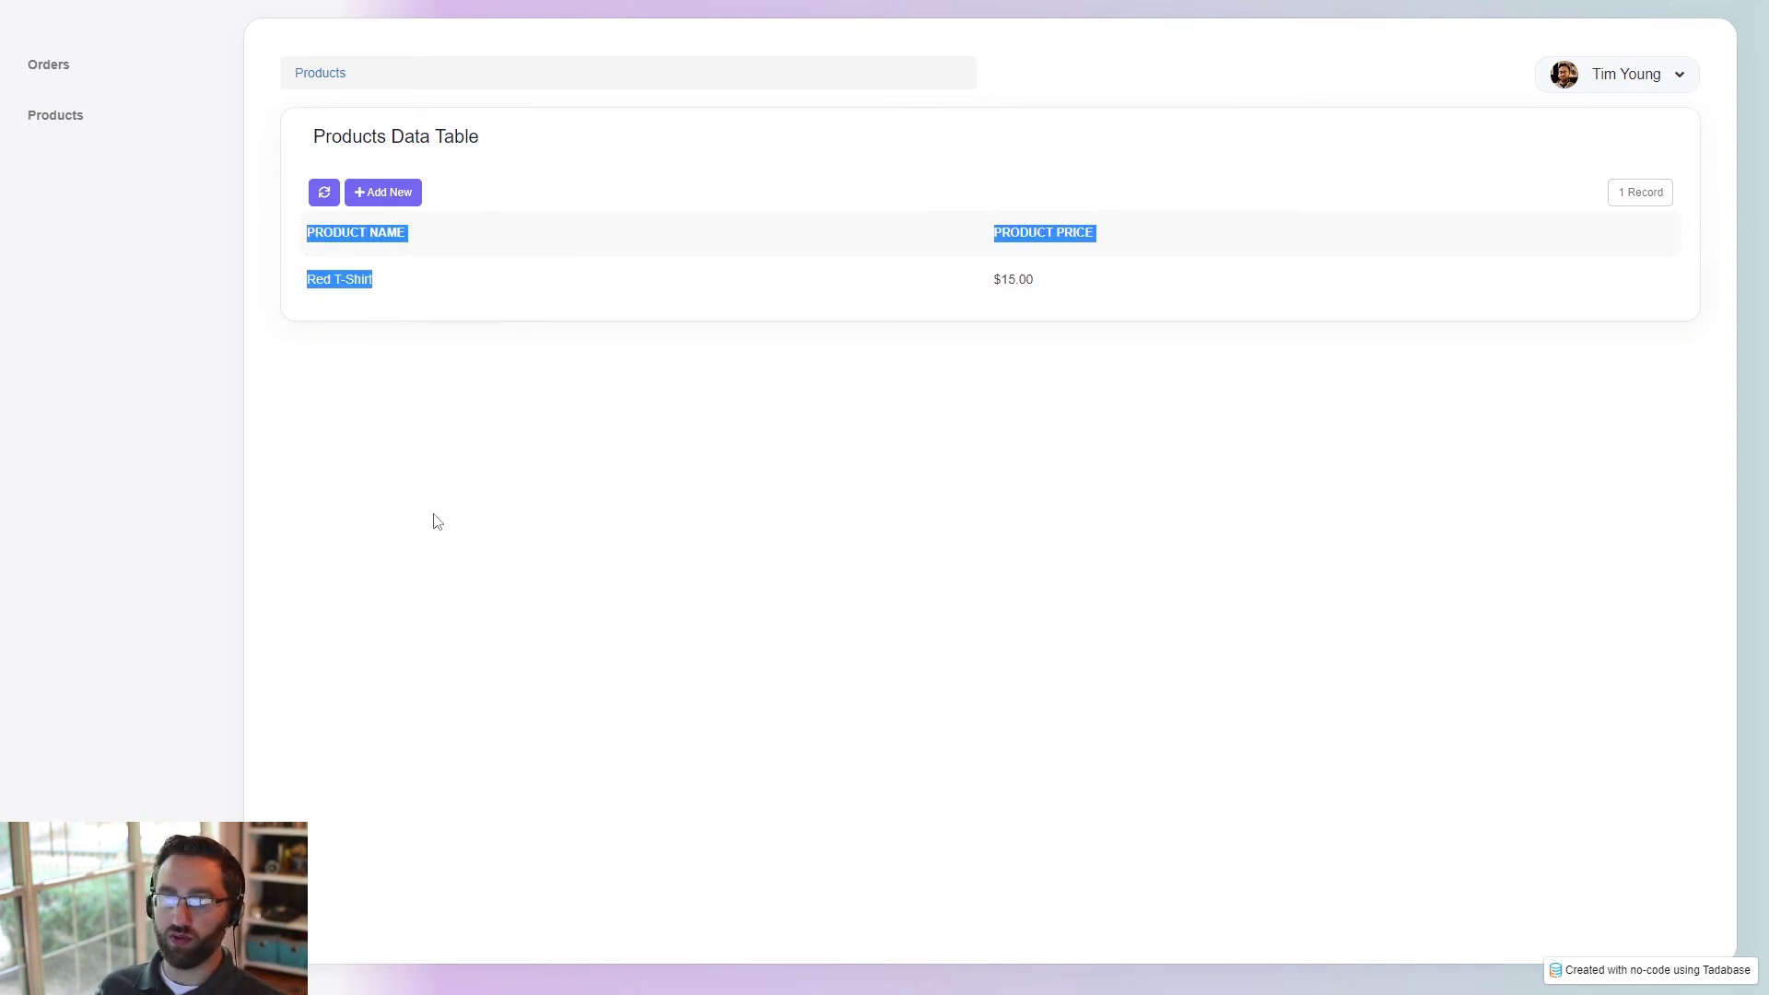
# - In the Data Builder's Users table, replace the user's Red Shirt role with Blue Shirt and update the record
pyautogui.hotkey('ctrl', 'w')
pyautogui.click(53, 78)
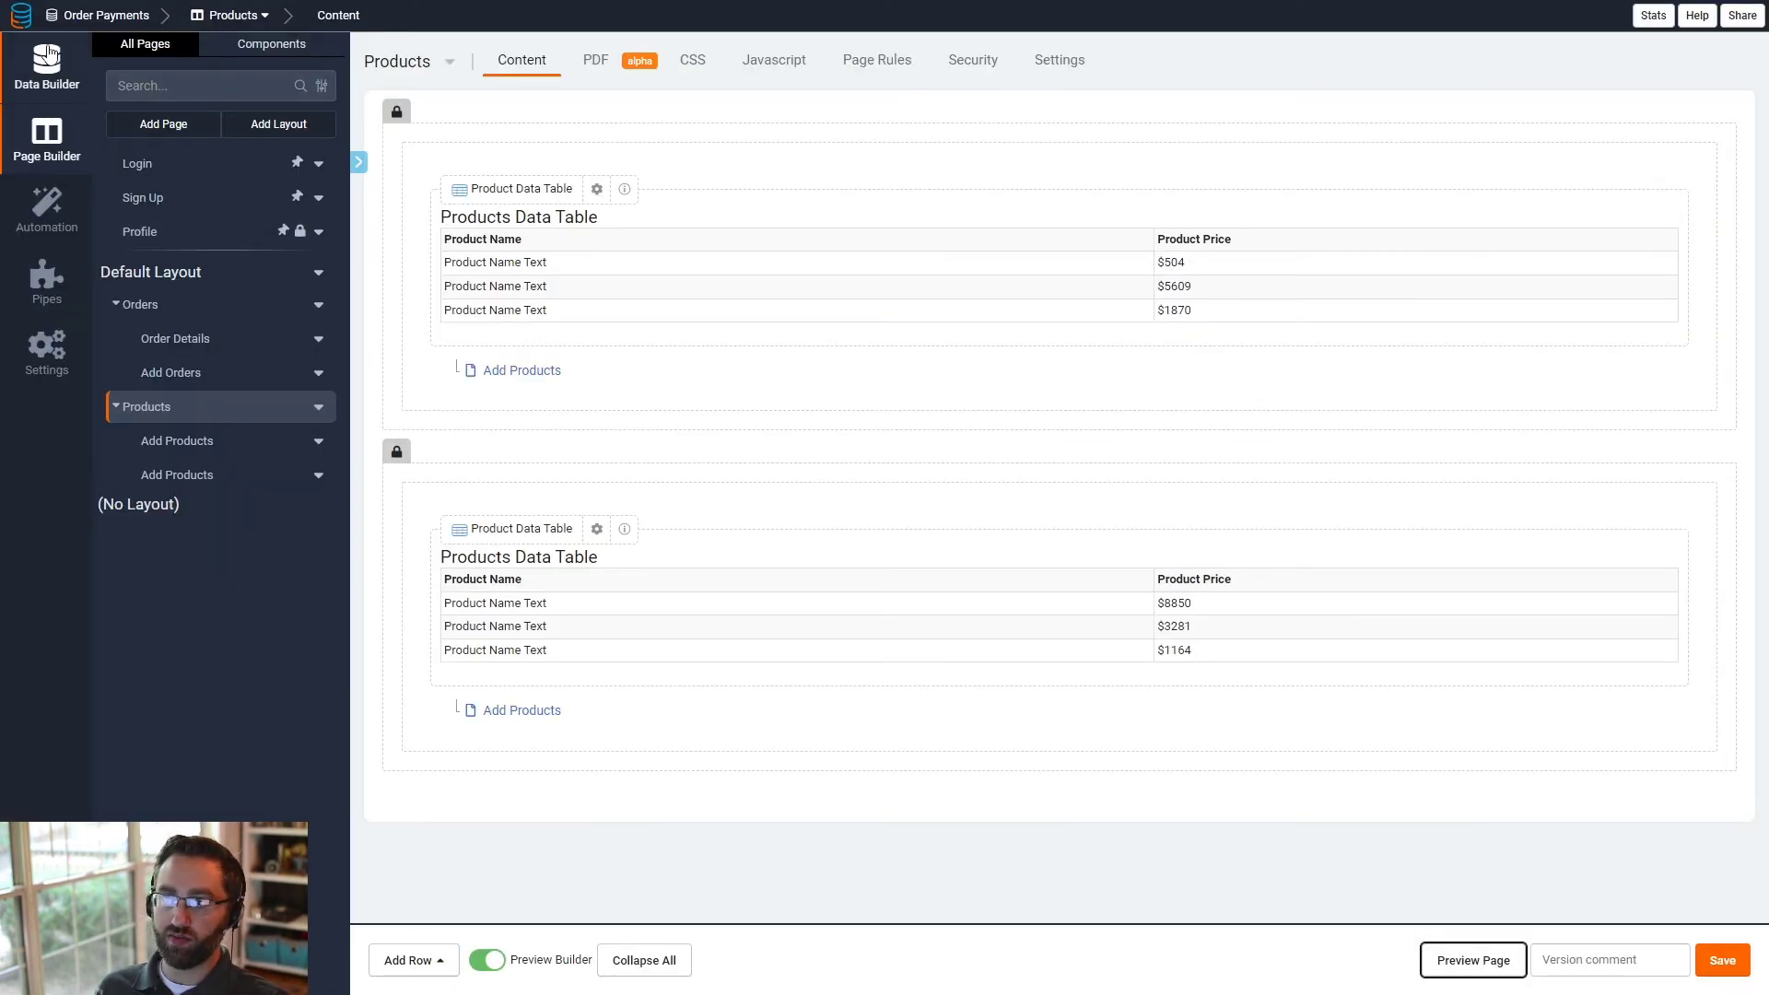
pyautogui.click(175, 140)
pyautogui.click(1059, 212)
pyautogui.click(1080, 206)
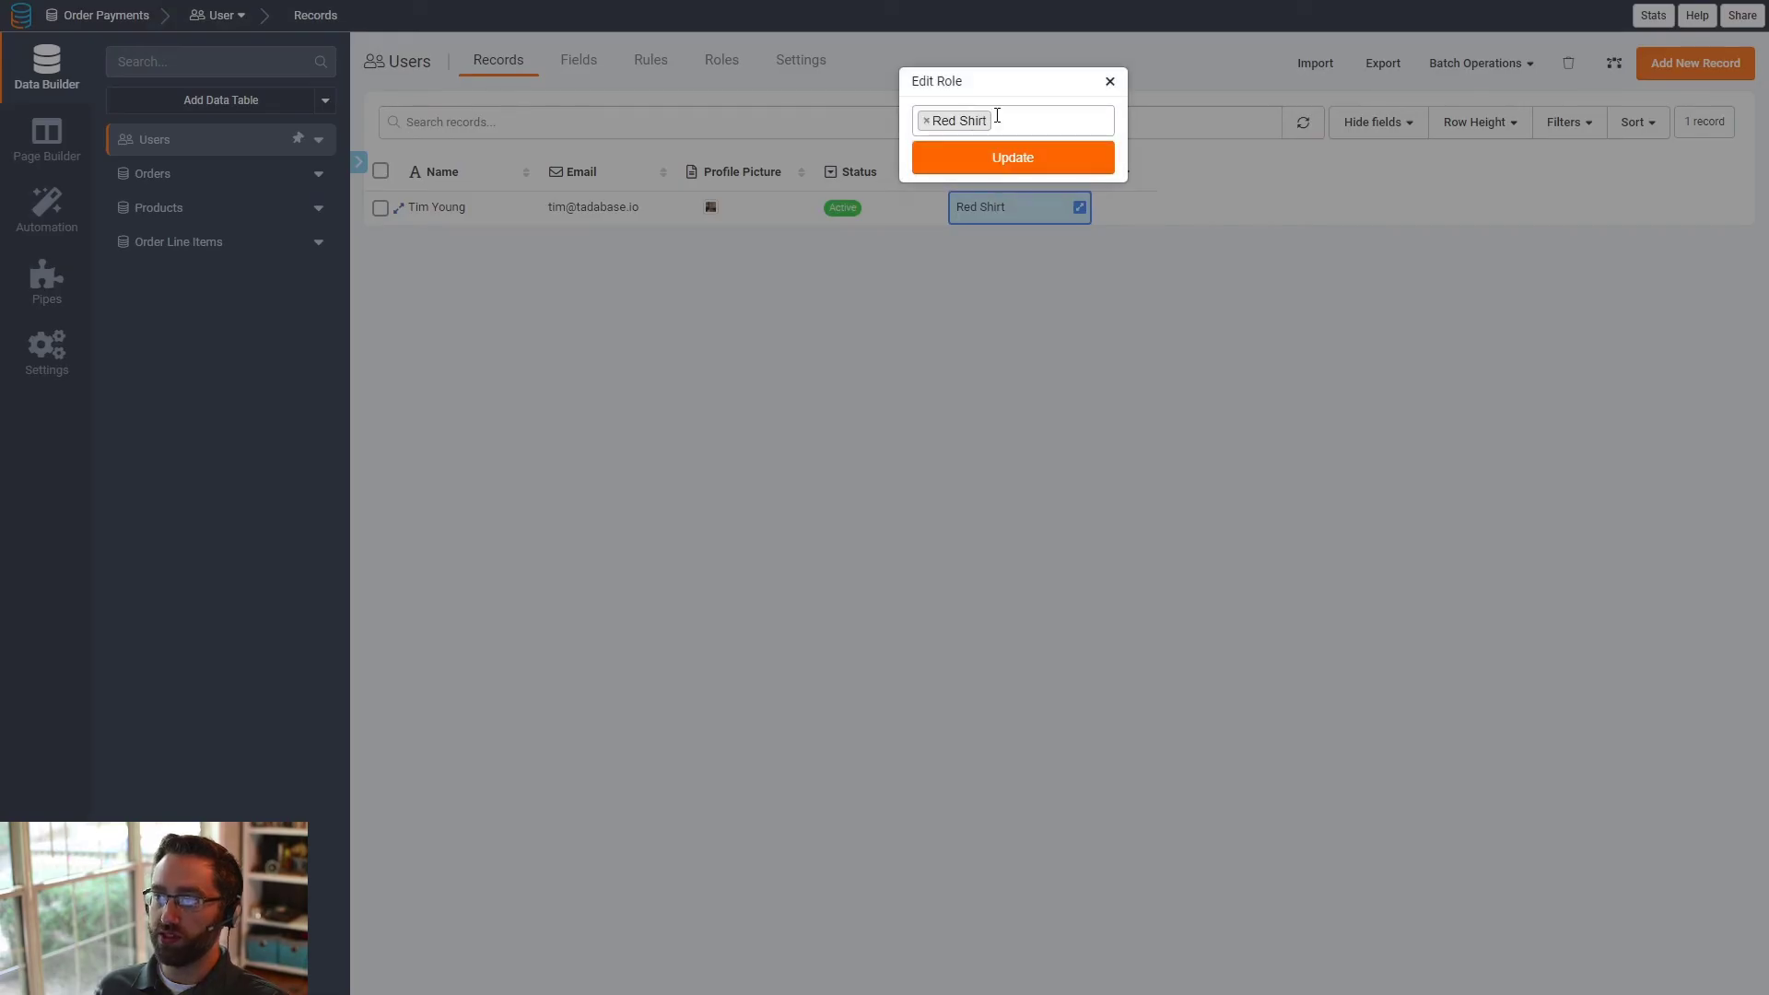
pyautogui.click(927, 121)
pyautogui.click(971, 122)
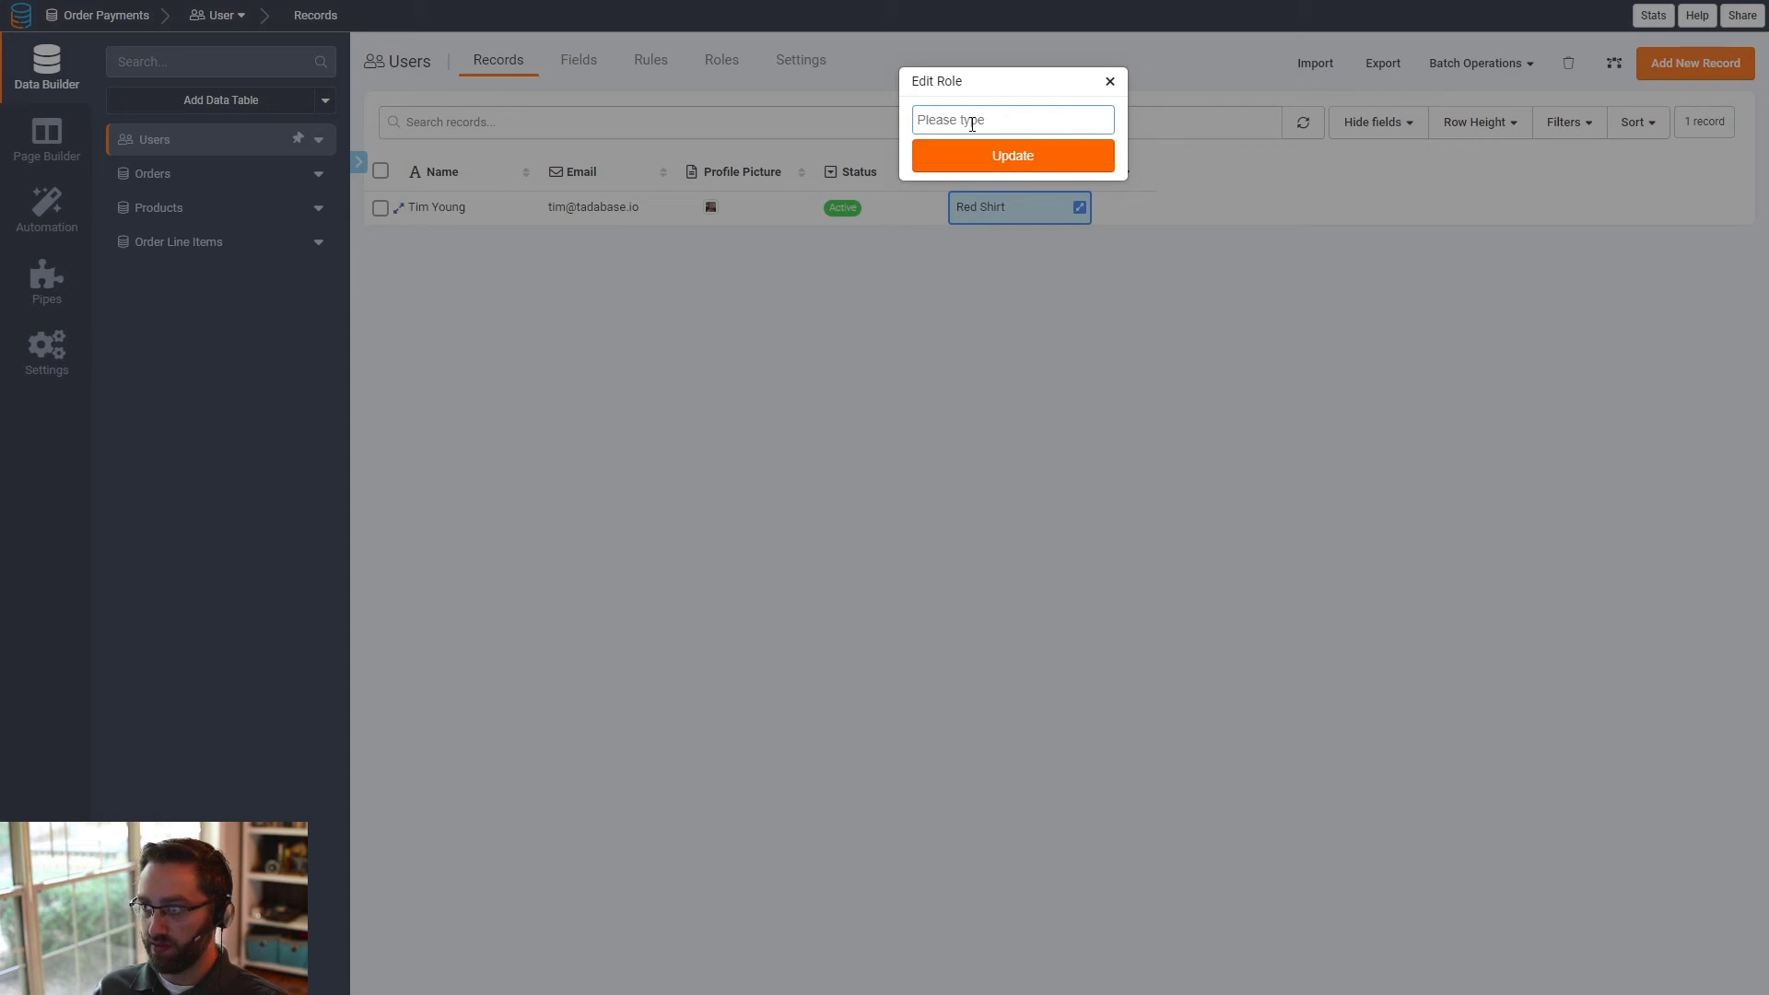
pyautogui.write('b')
pyautogui.click(938, 151)
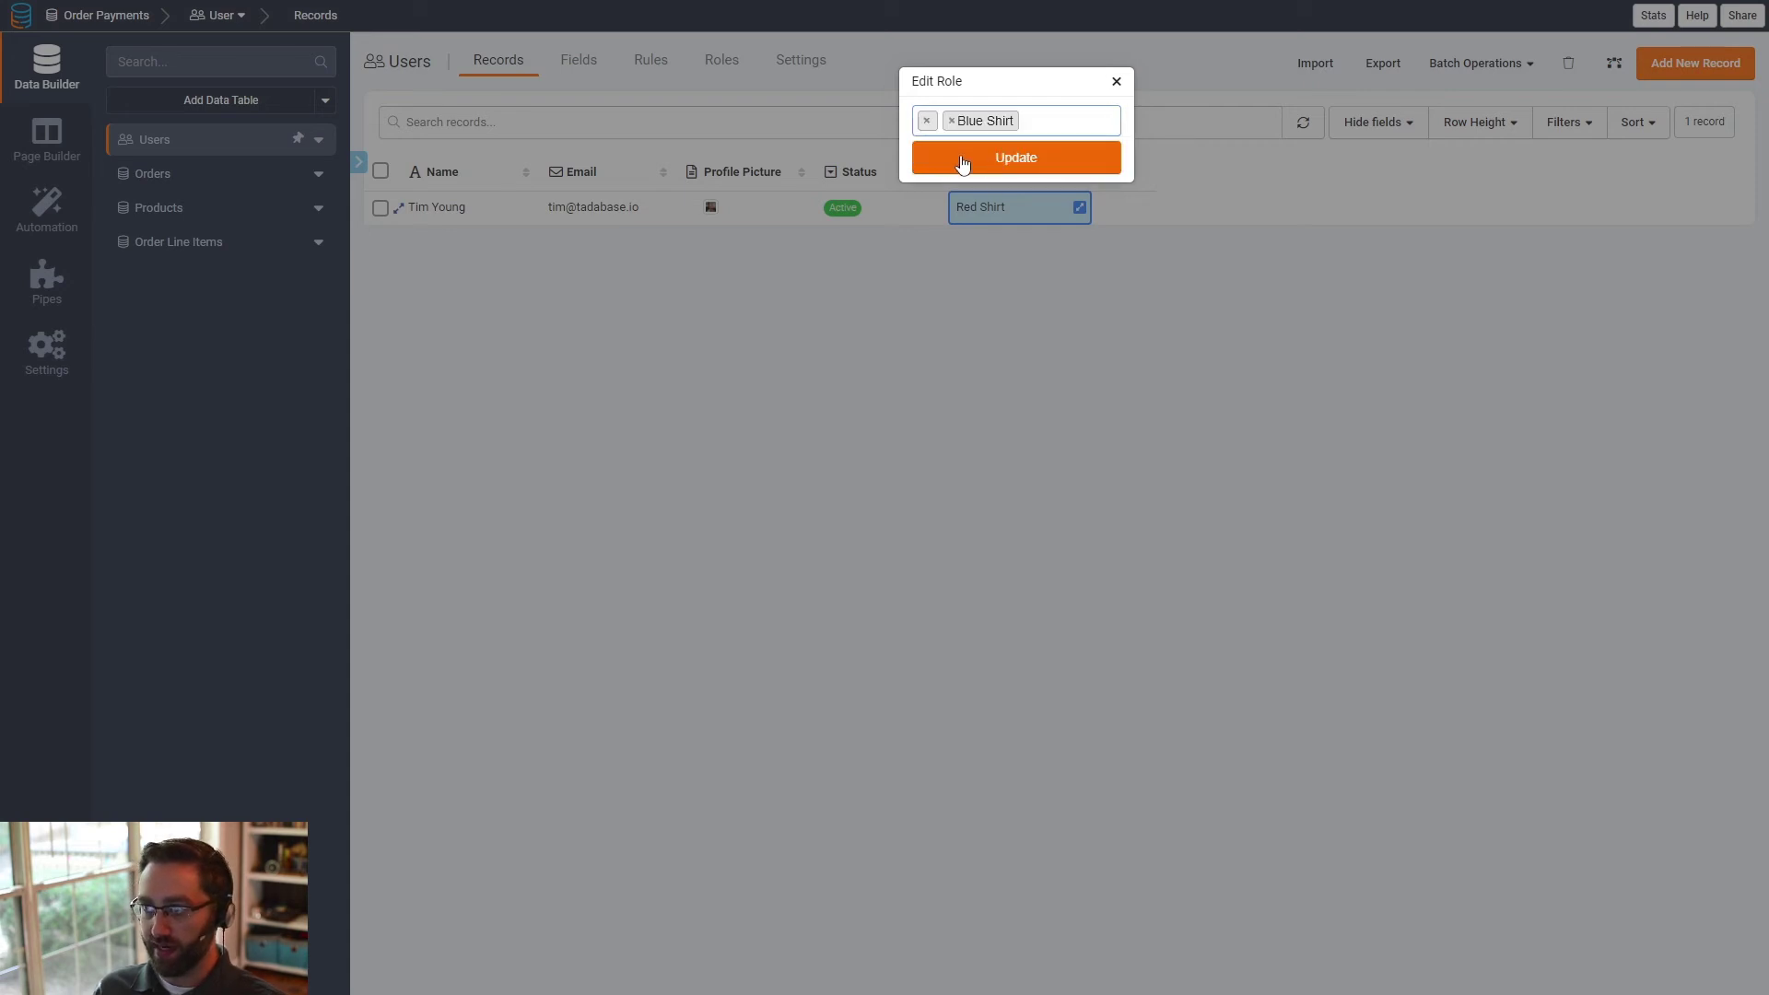
pyautogui.click(954, 163)
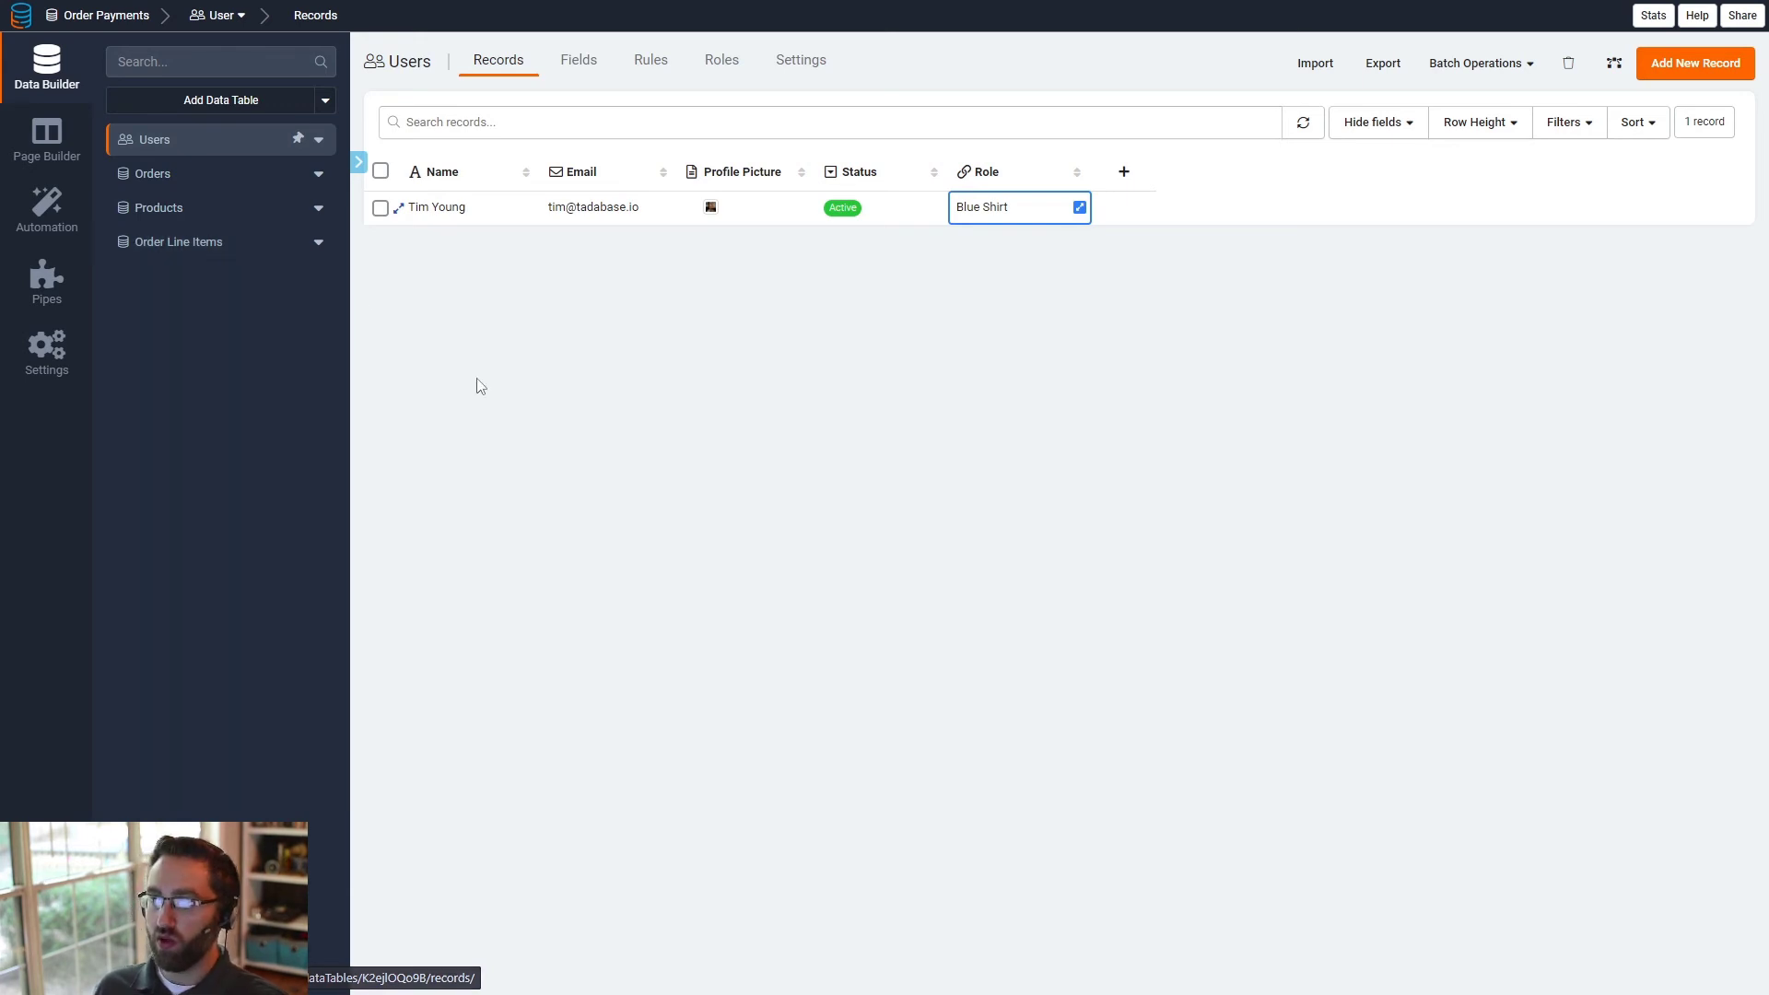
# - Reload the live Products page to check which products it lists for the Blue Shirt role
pyautogui.hotkey('ctrl', 'Tab')
pyautogui.click(463, 503)
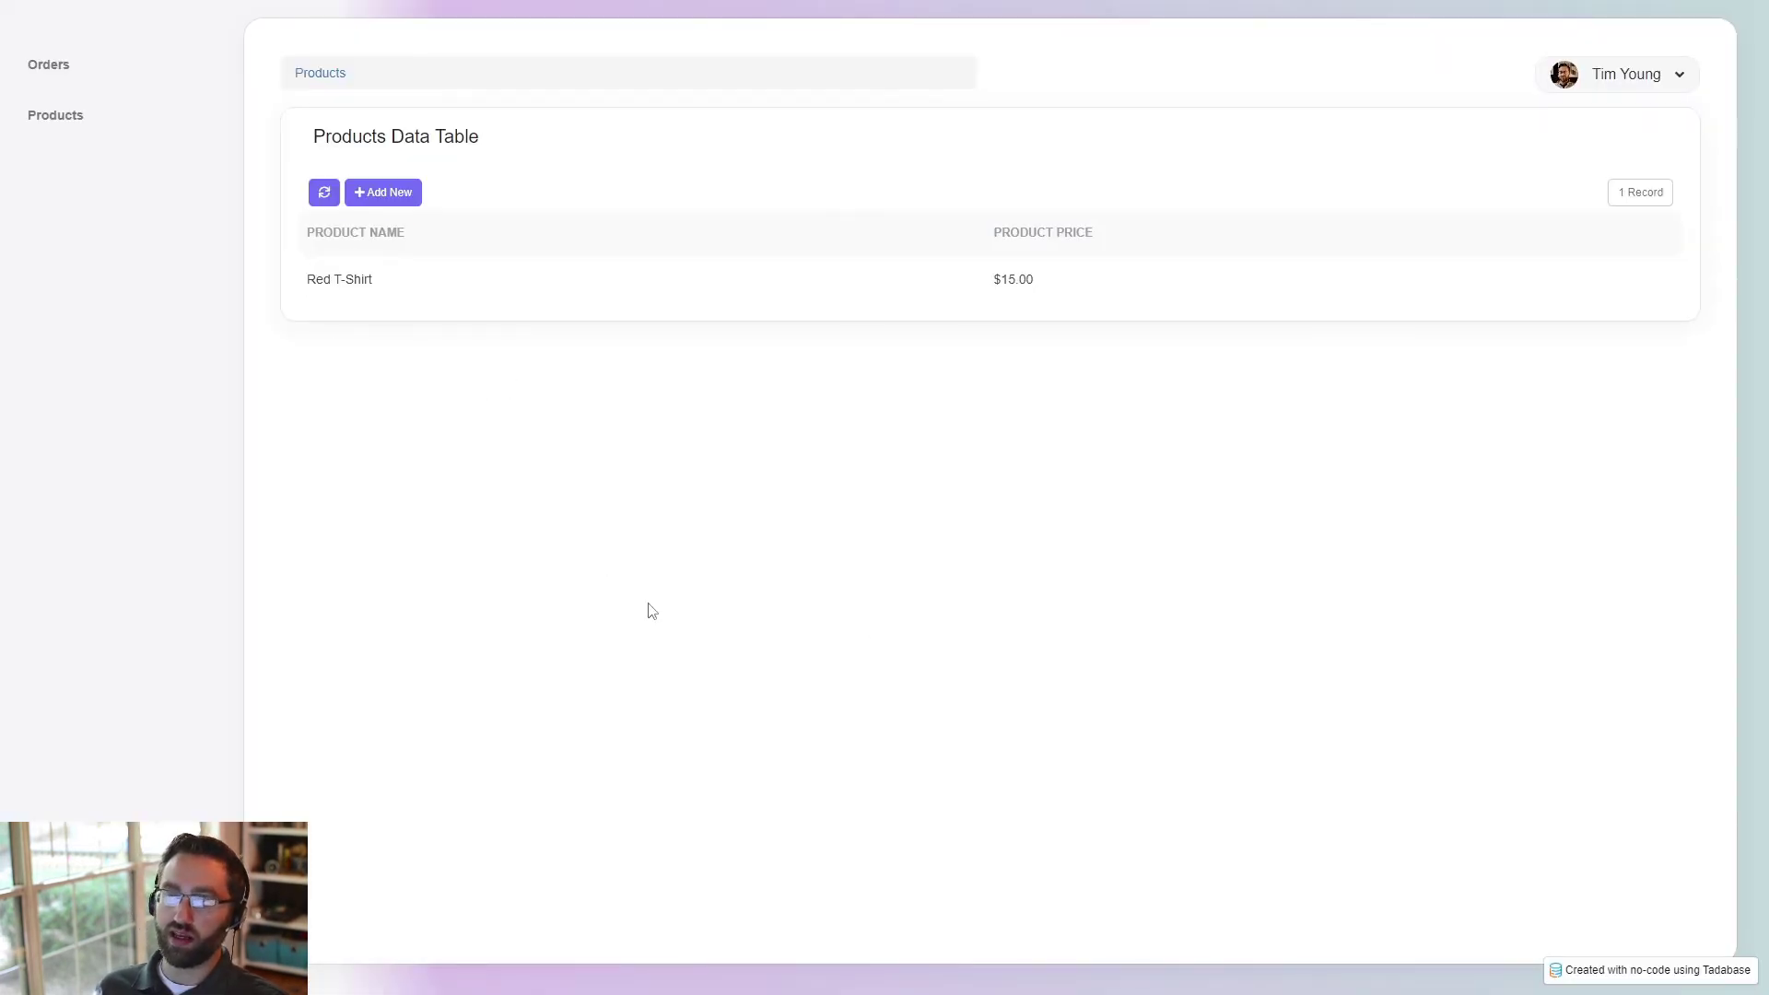
pyautogui.press('F5')
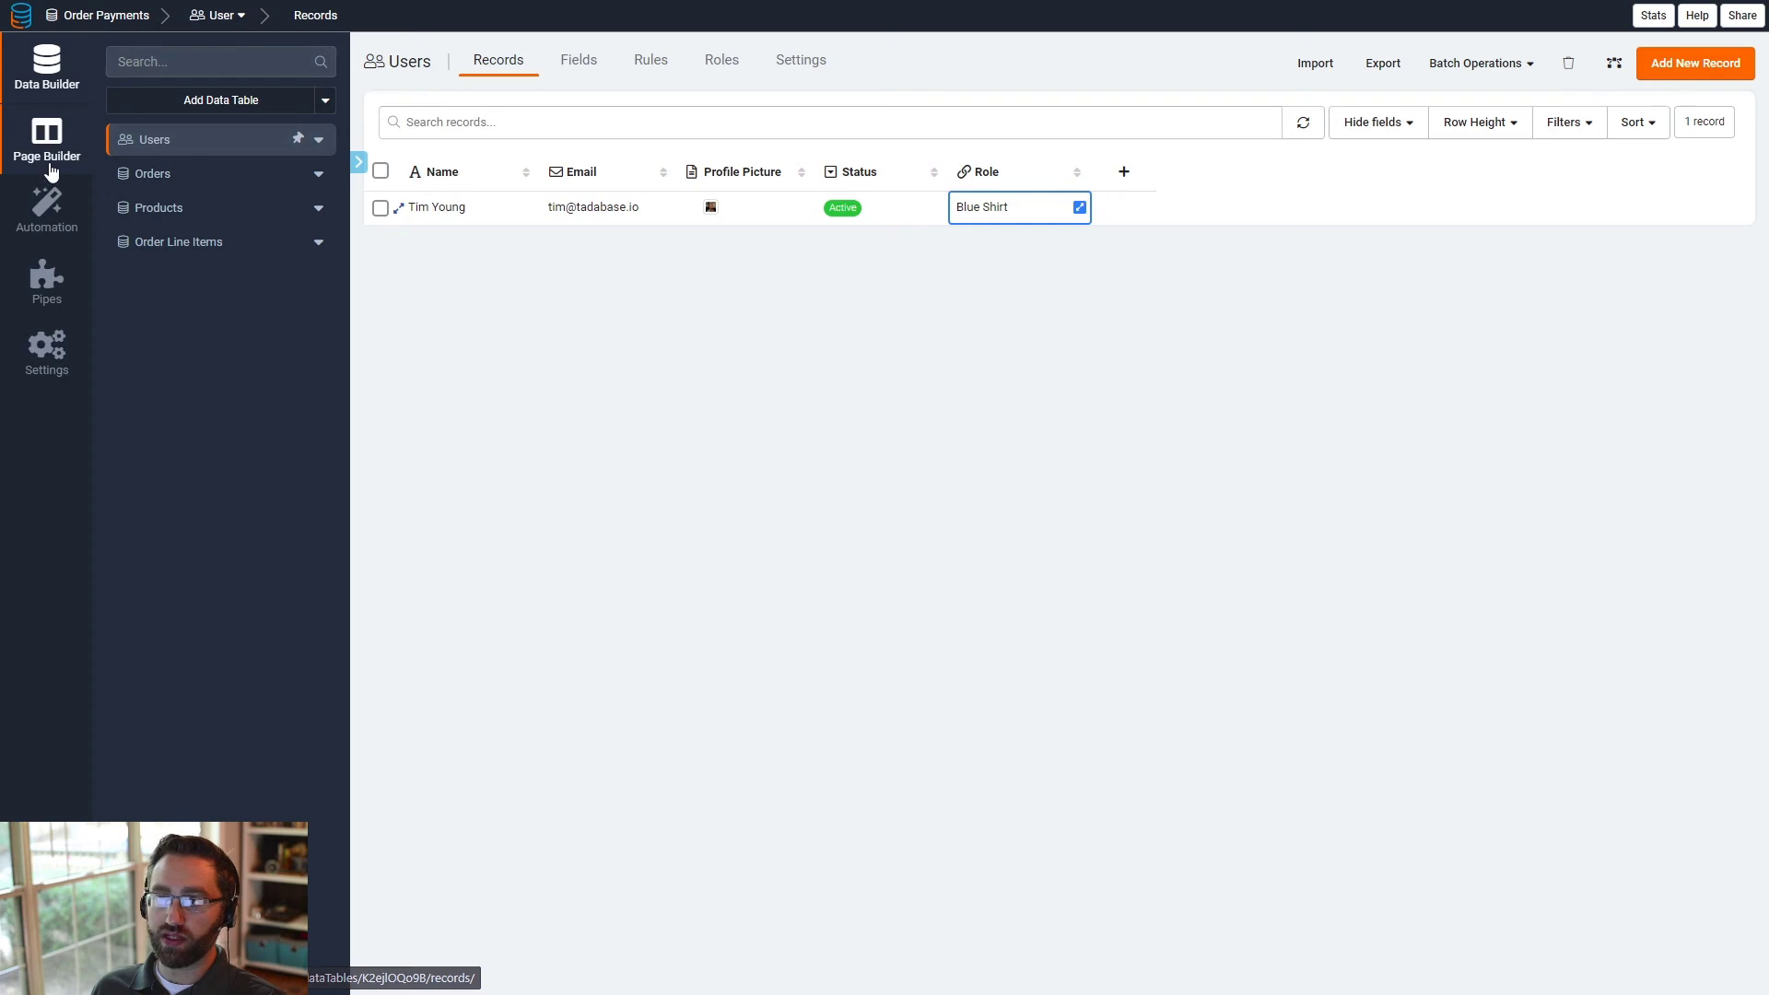
# - Return to the Page Builder and open the Order Details page under Orders
pyautogui.click(47, 148)
pyautogui.click(133, 415)
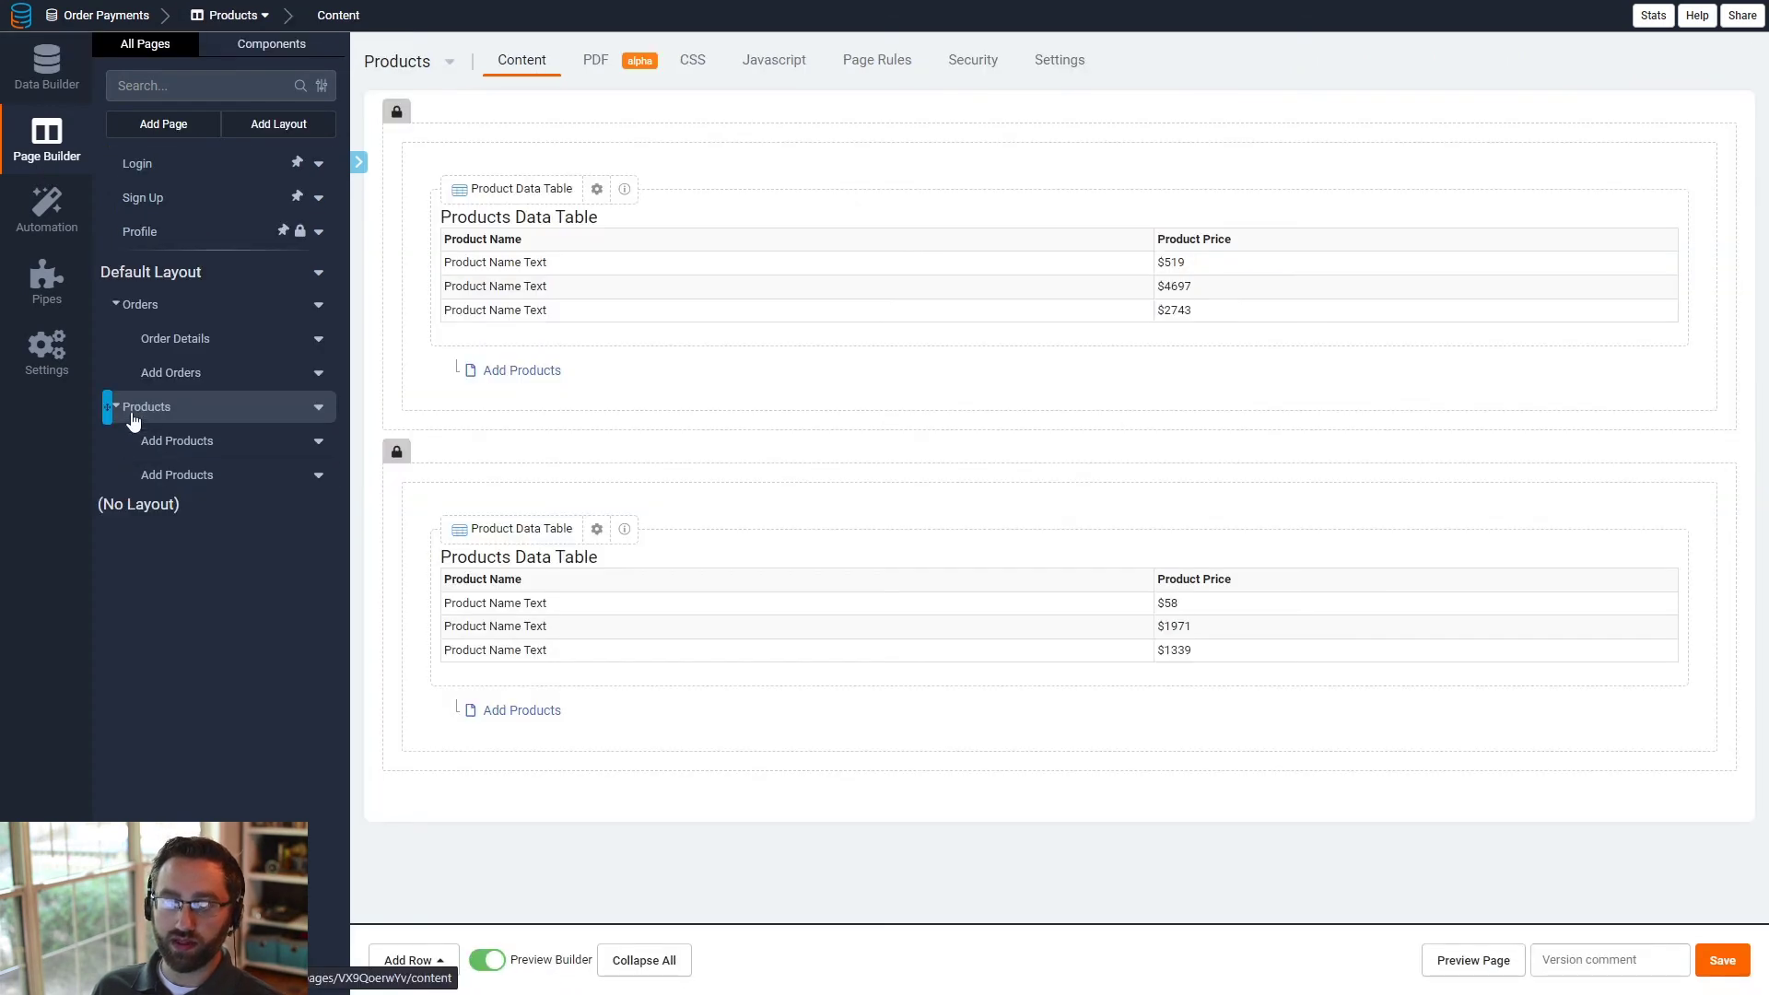
pyautogui.click(173, 310)
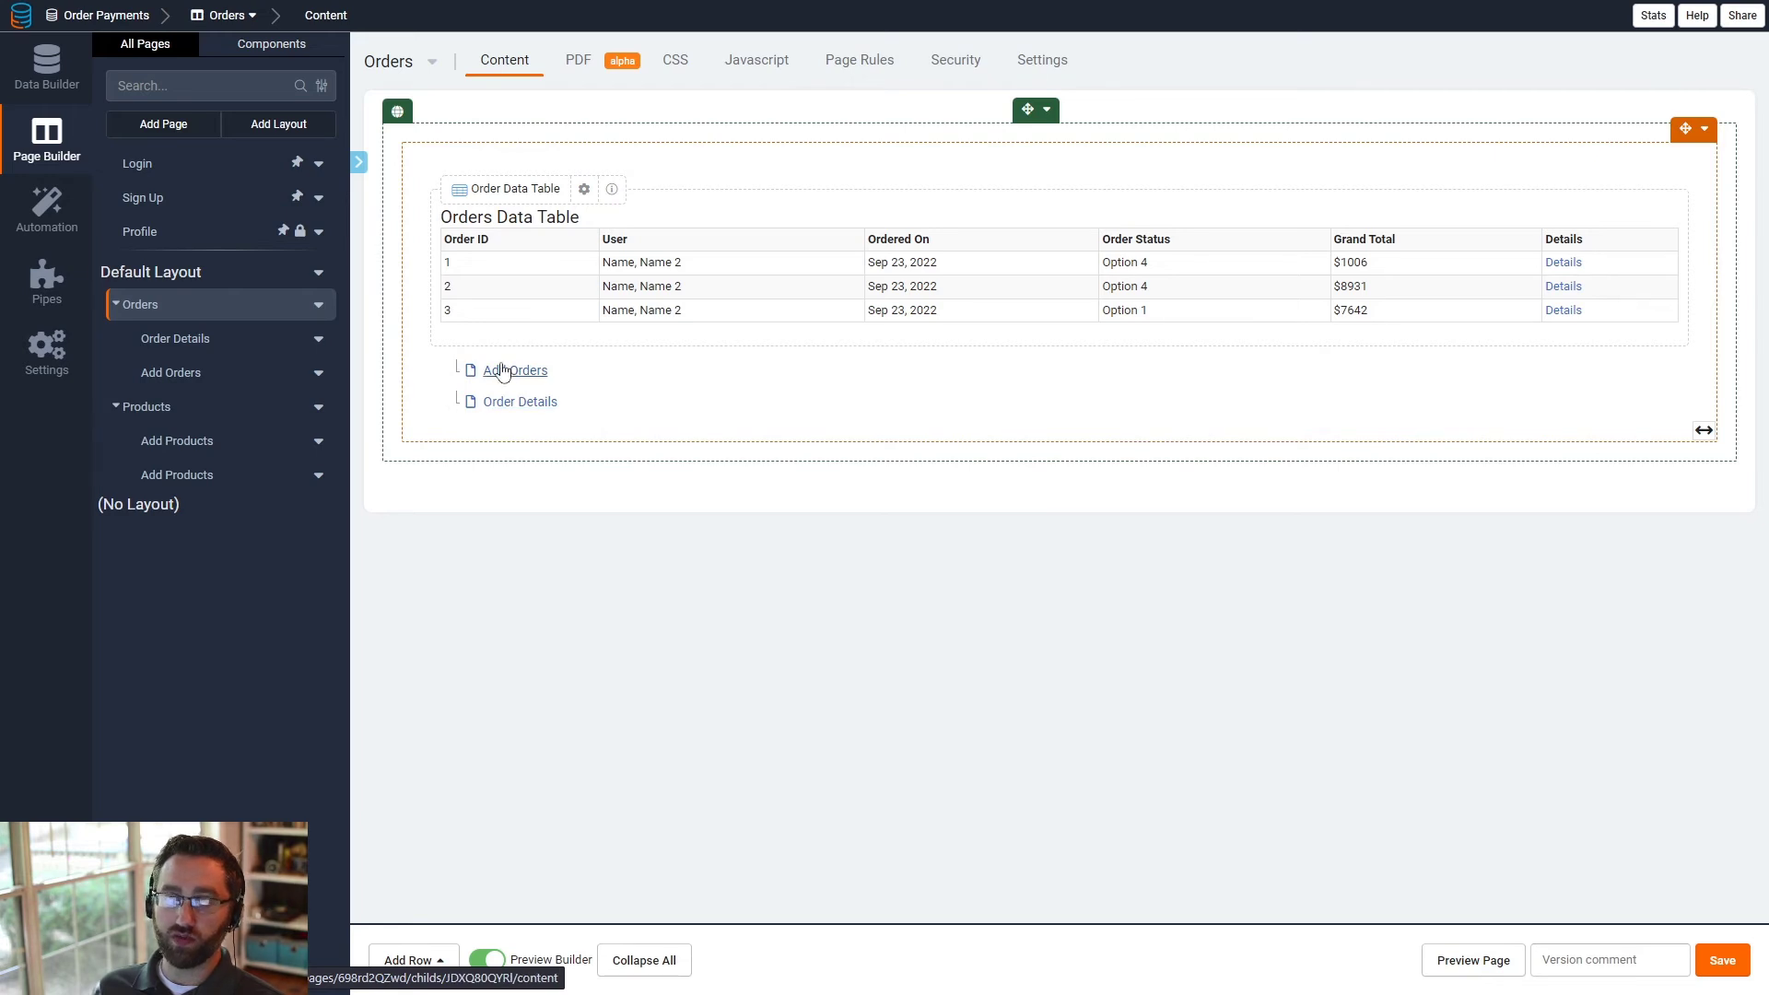
pyautogui.click(217, 338)
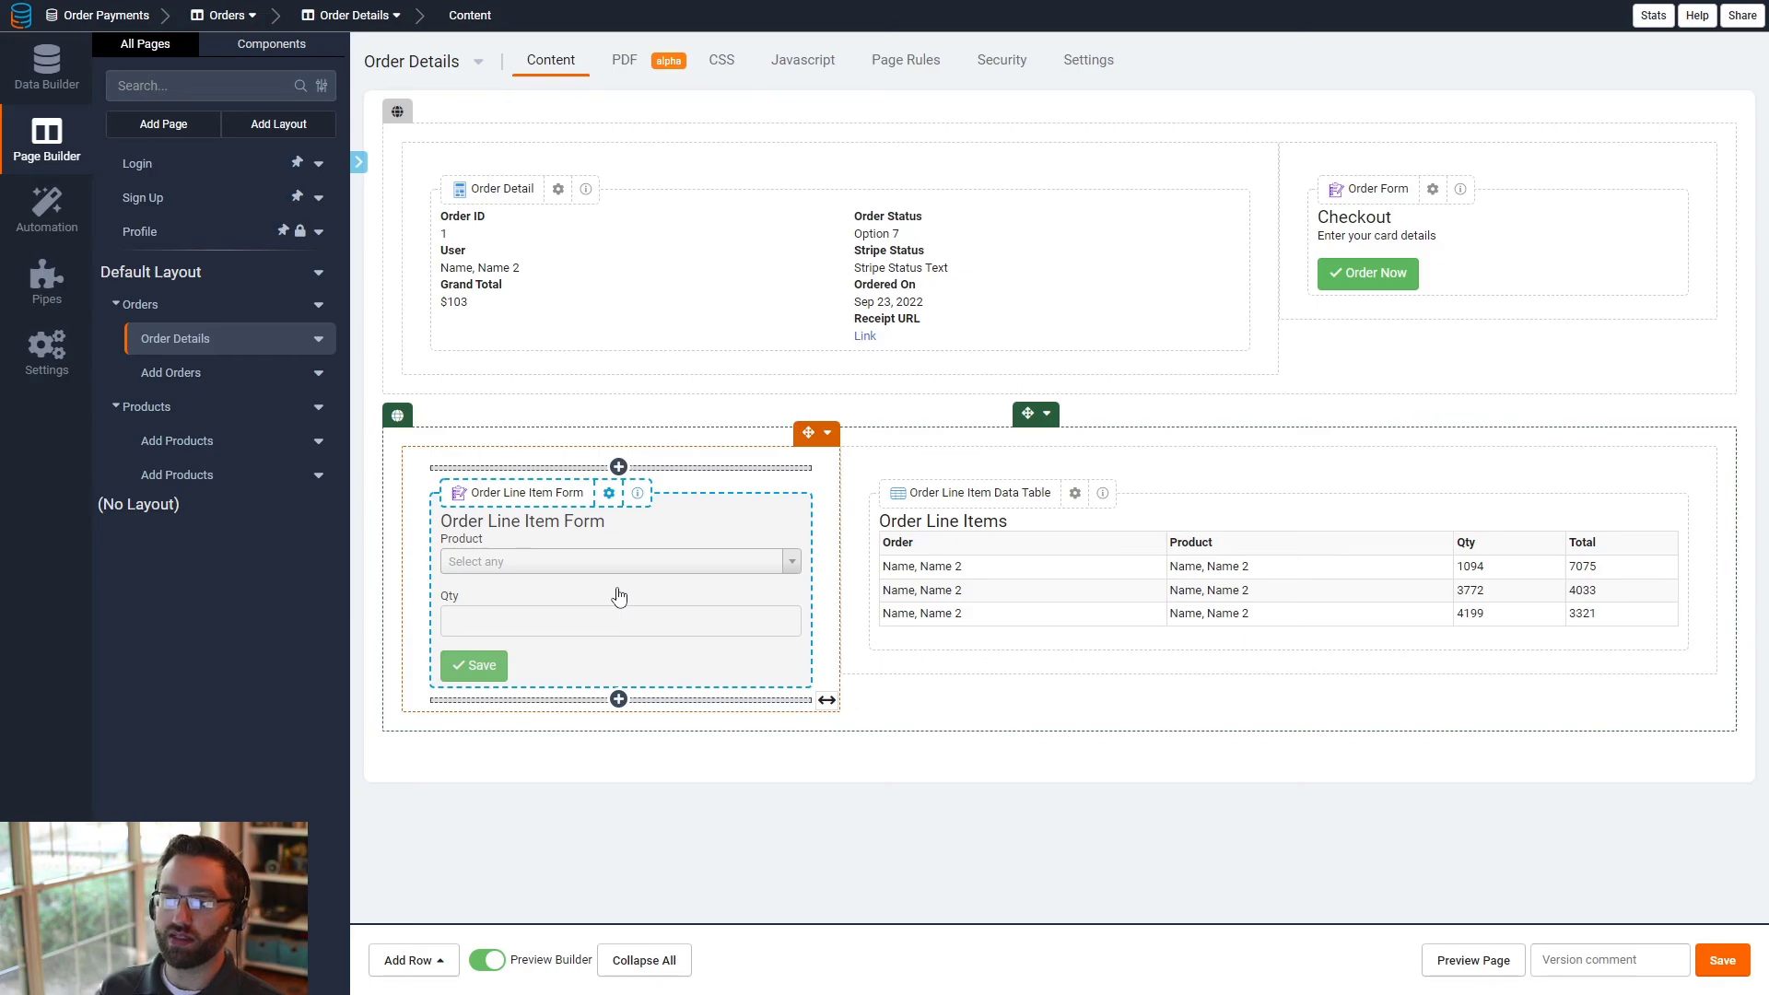
pyautogui.click(601, 517)
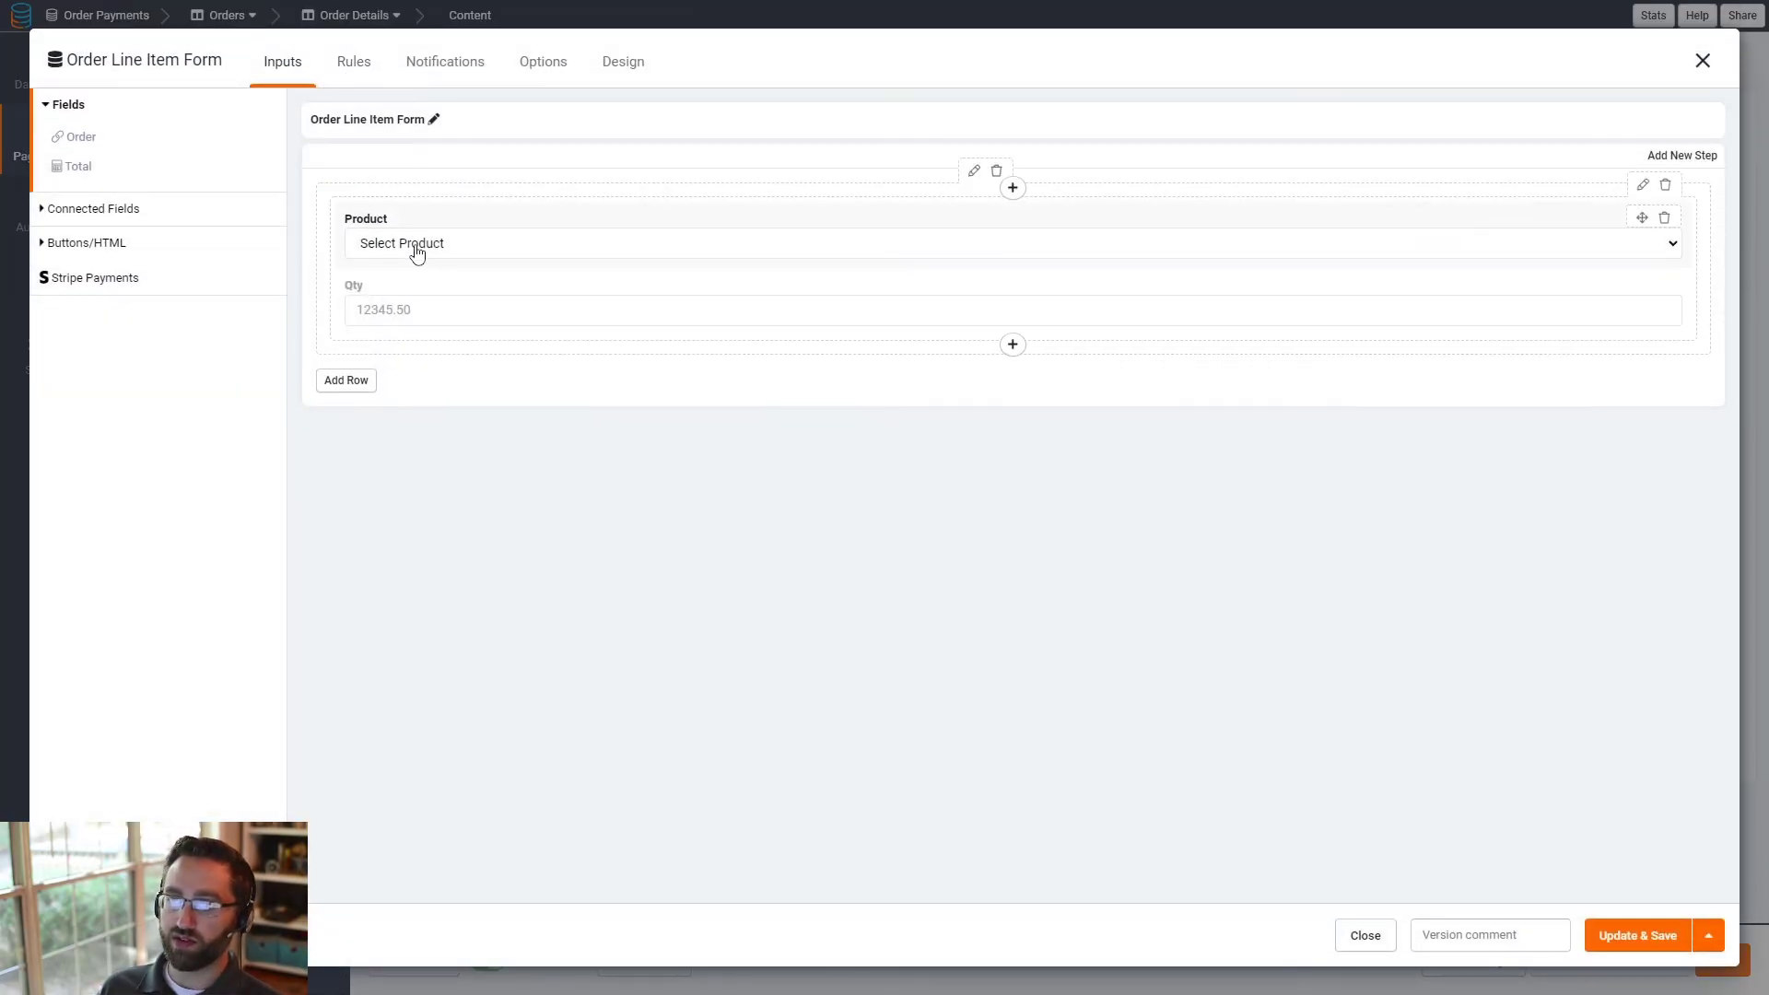
pyautogui.click(417, 254)
pyautogui.click(663, 306)
pyautogui.click(519, 412)
pyautogui.click(550, 487)
pyautogui.click(527, 558)
pyautogui.click(929, 487)
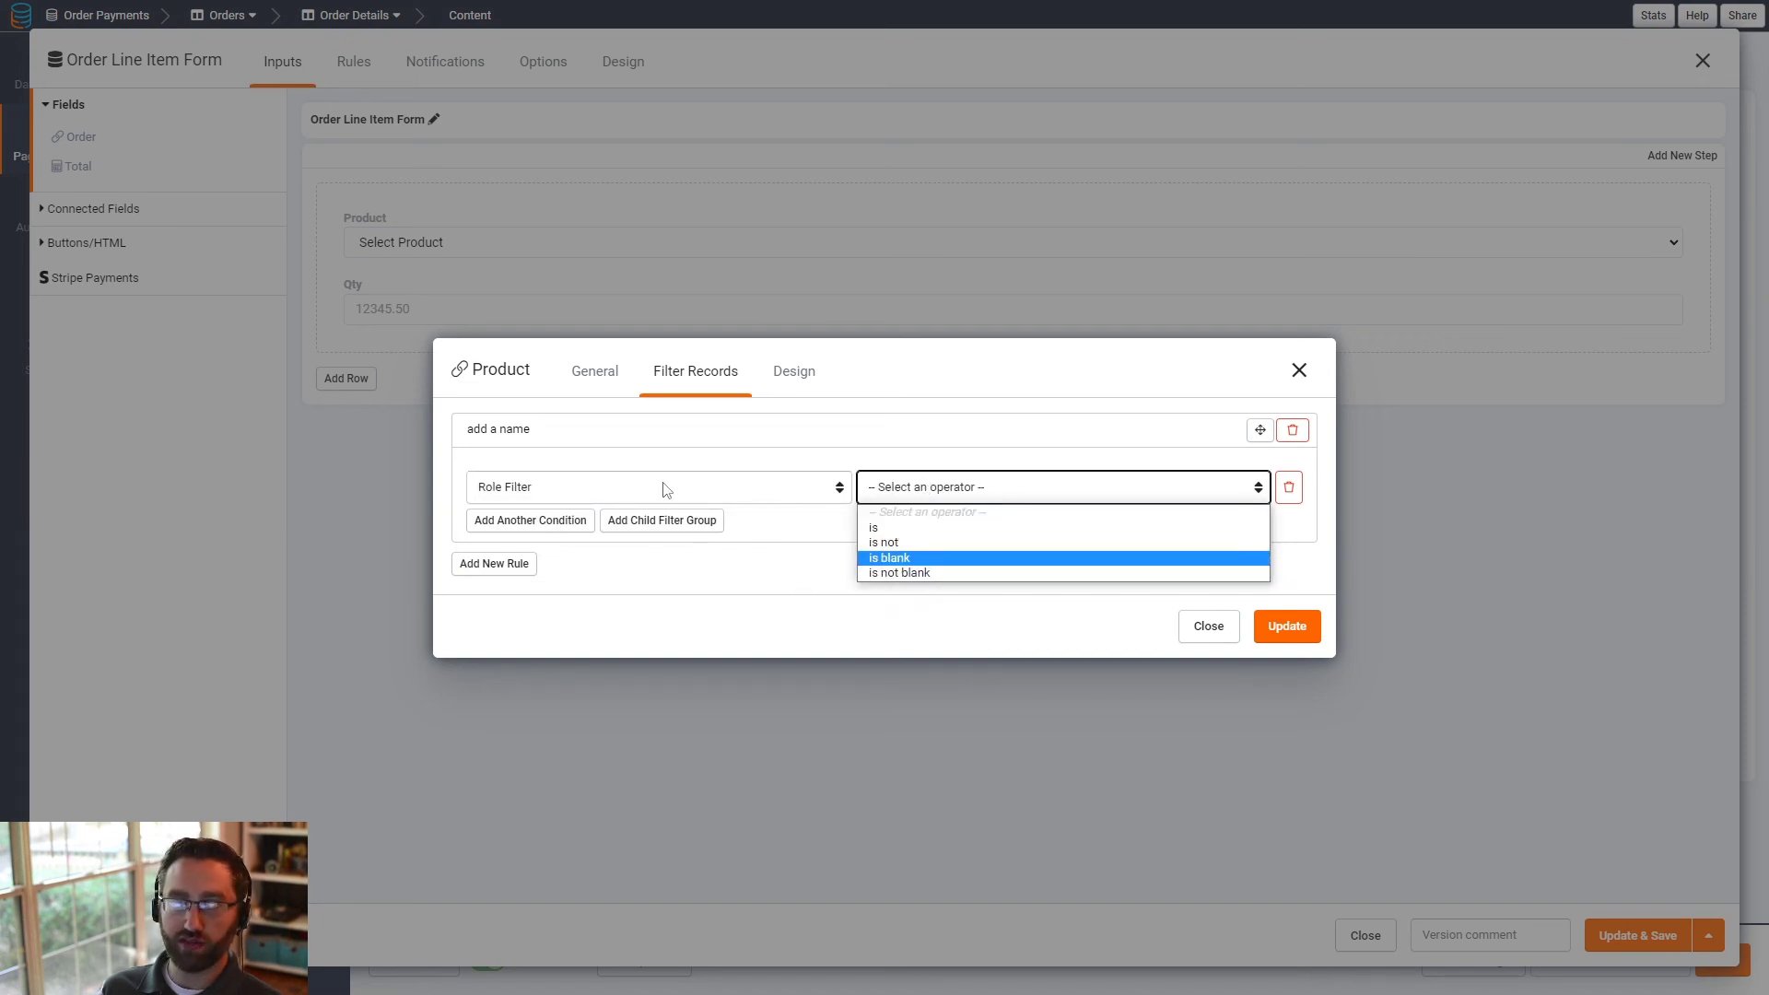
pyautogui.click(1297, 370)
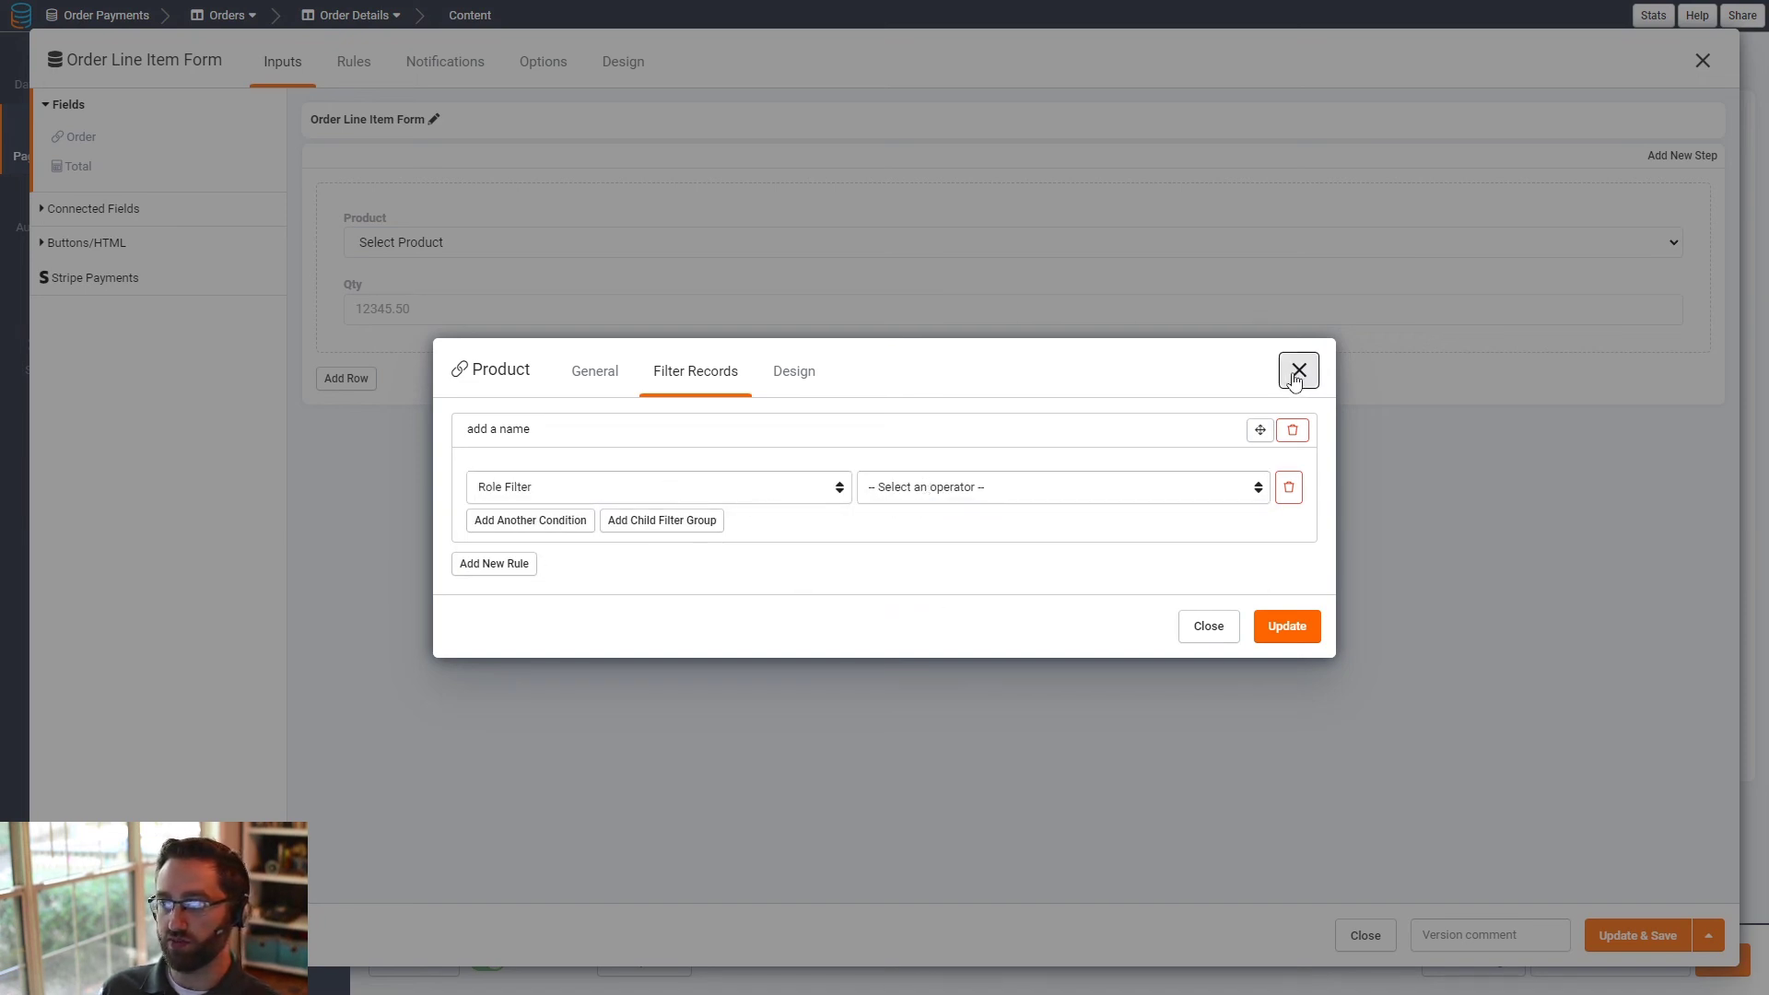
pyautogui.click(1298, 370)
pyautogui.click(1701, 61)
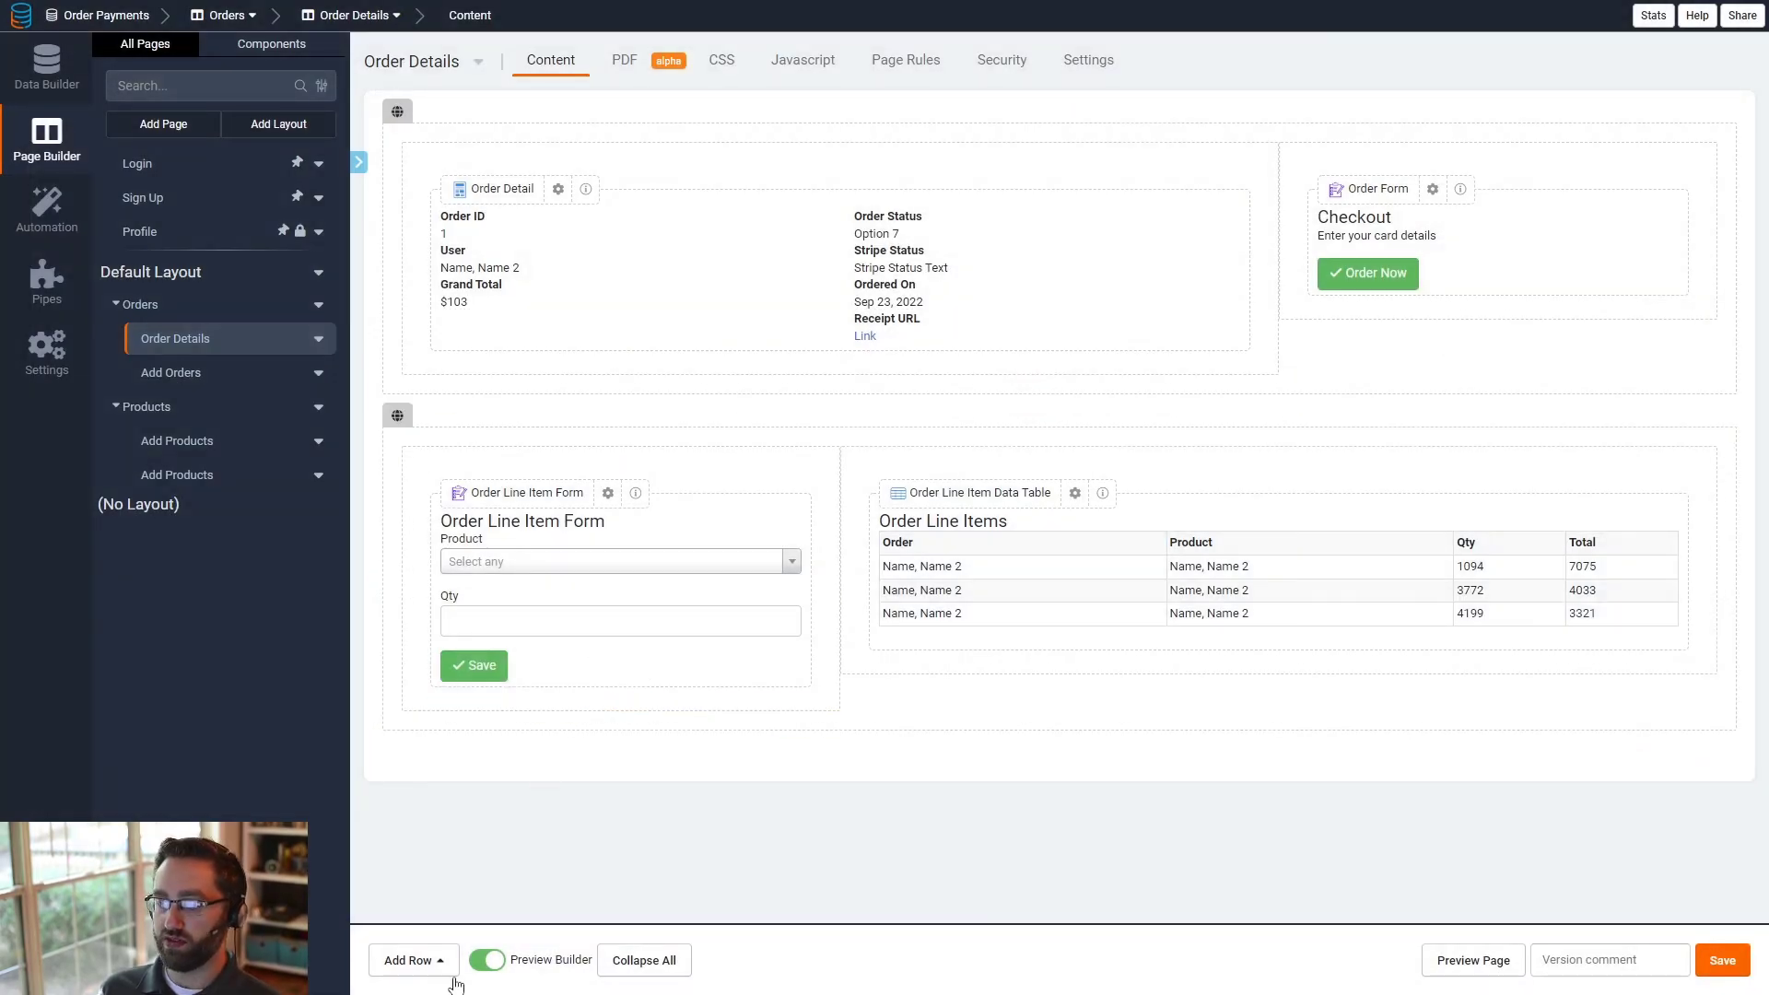
# - Add a row at the end of the page with a form for adding an Order Line Item connected to this Order, including Product and Qty
pyautogui.click(417, 964)
pyautogui.click(429, 766)
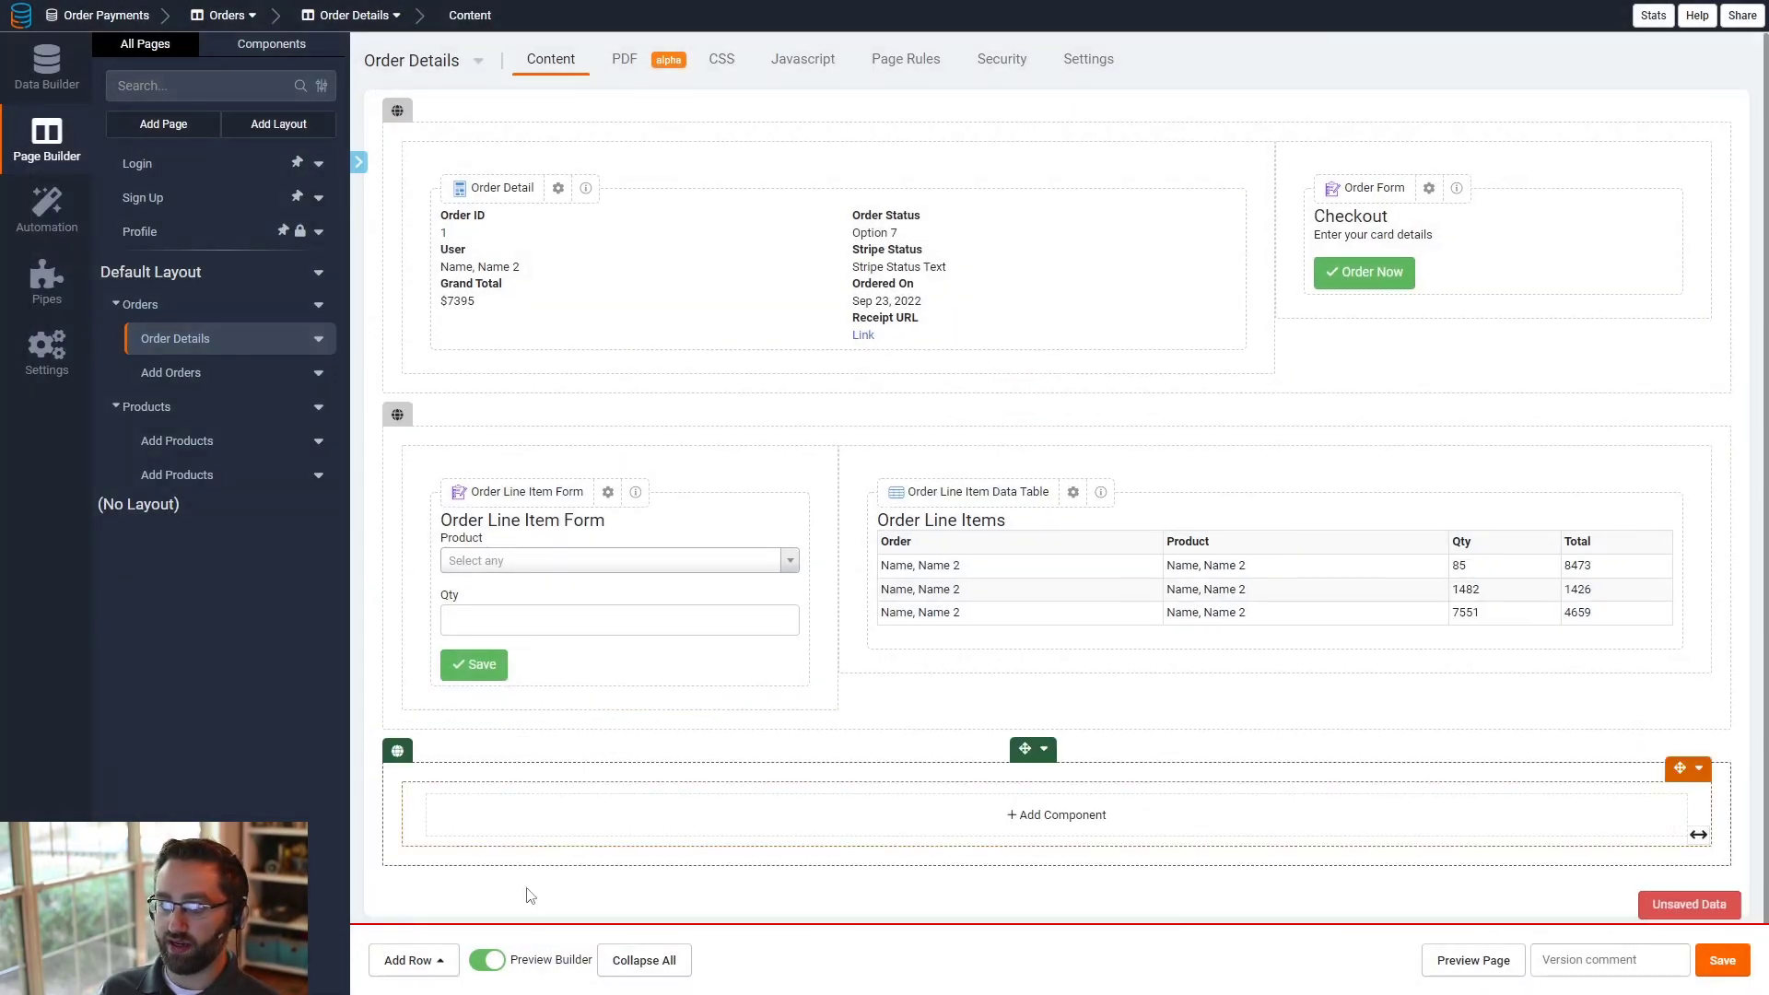
pyautogui.click(674, 838)
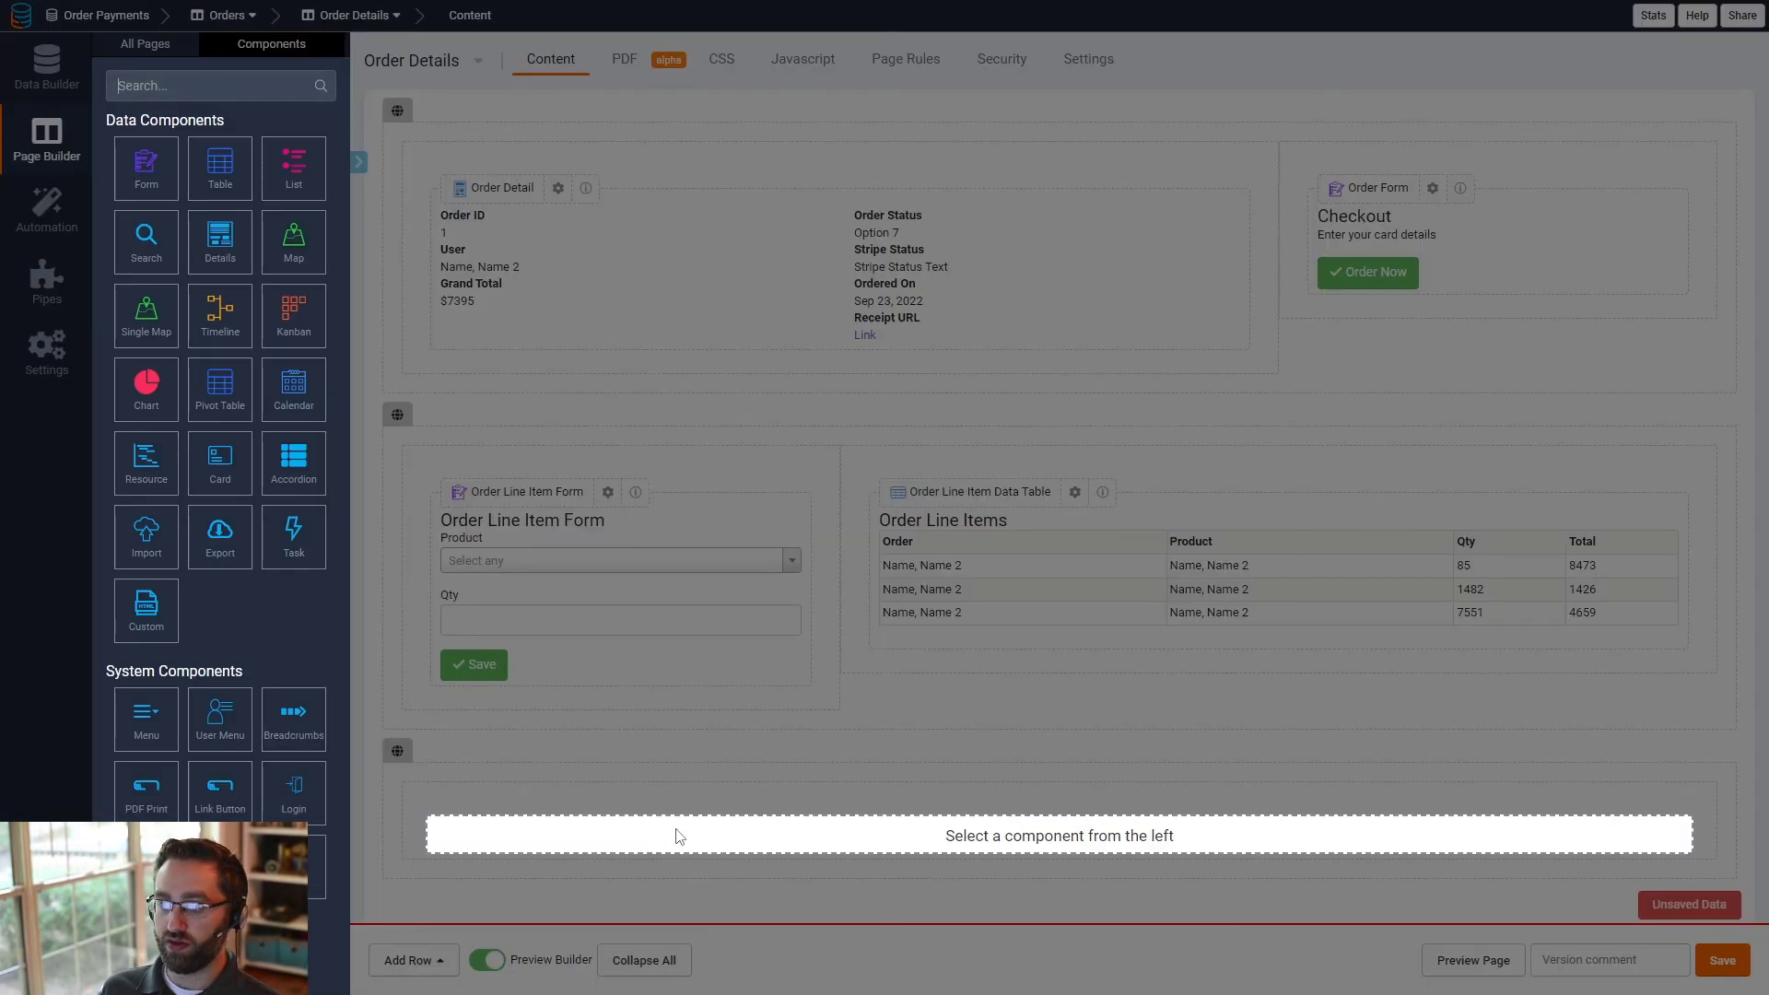
pyautogui.click(148, 177)
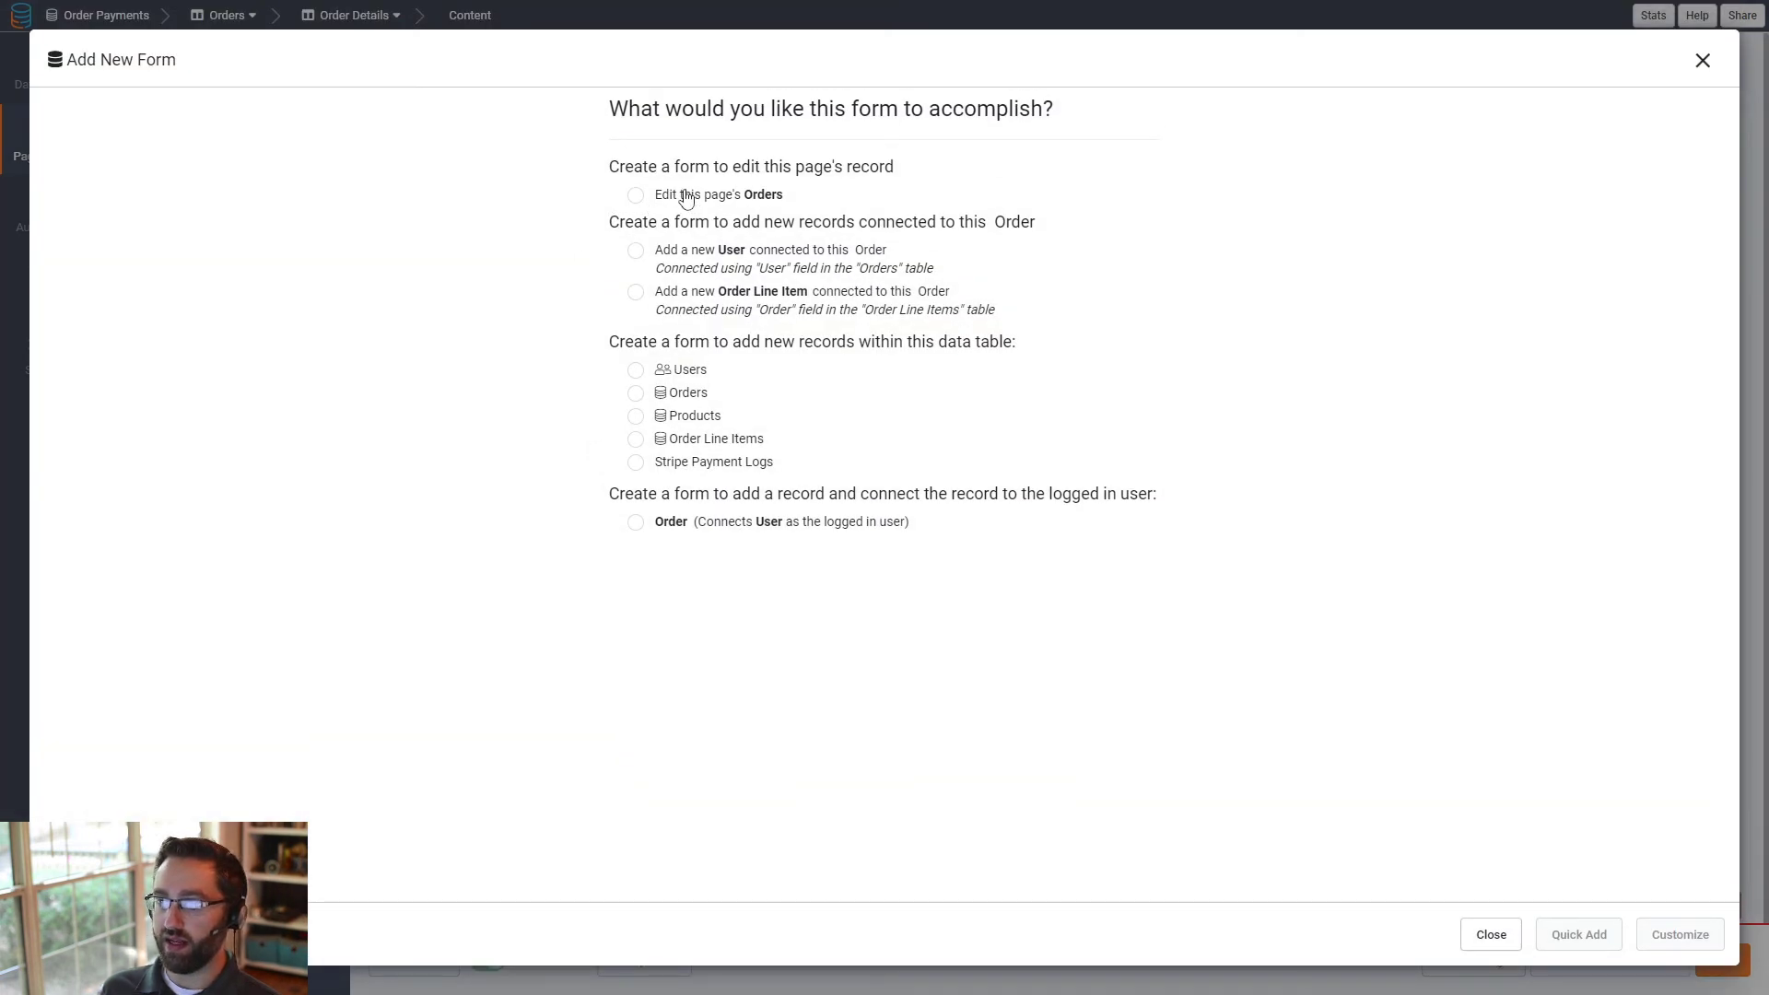
pyautogui.click(663, 300)
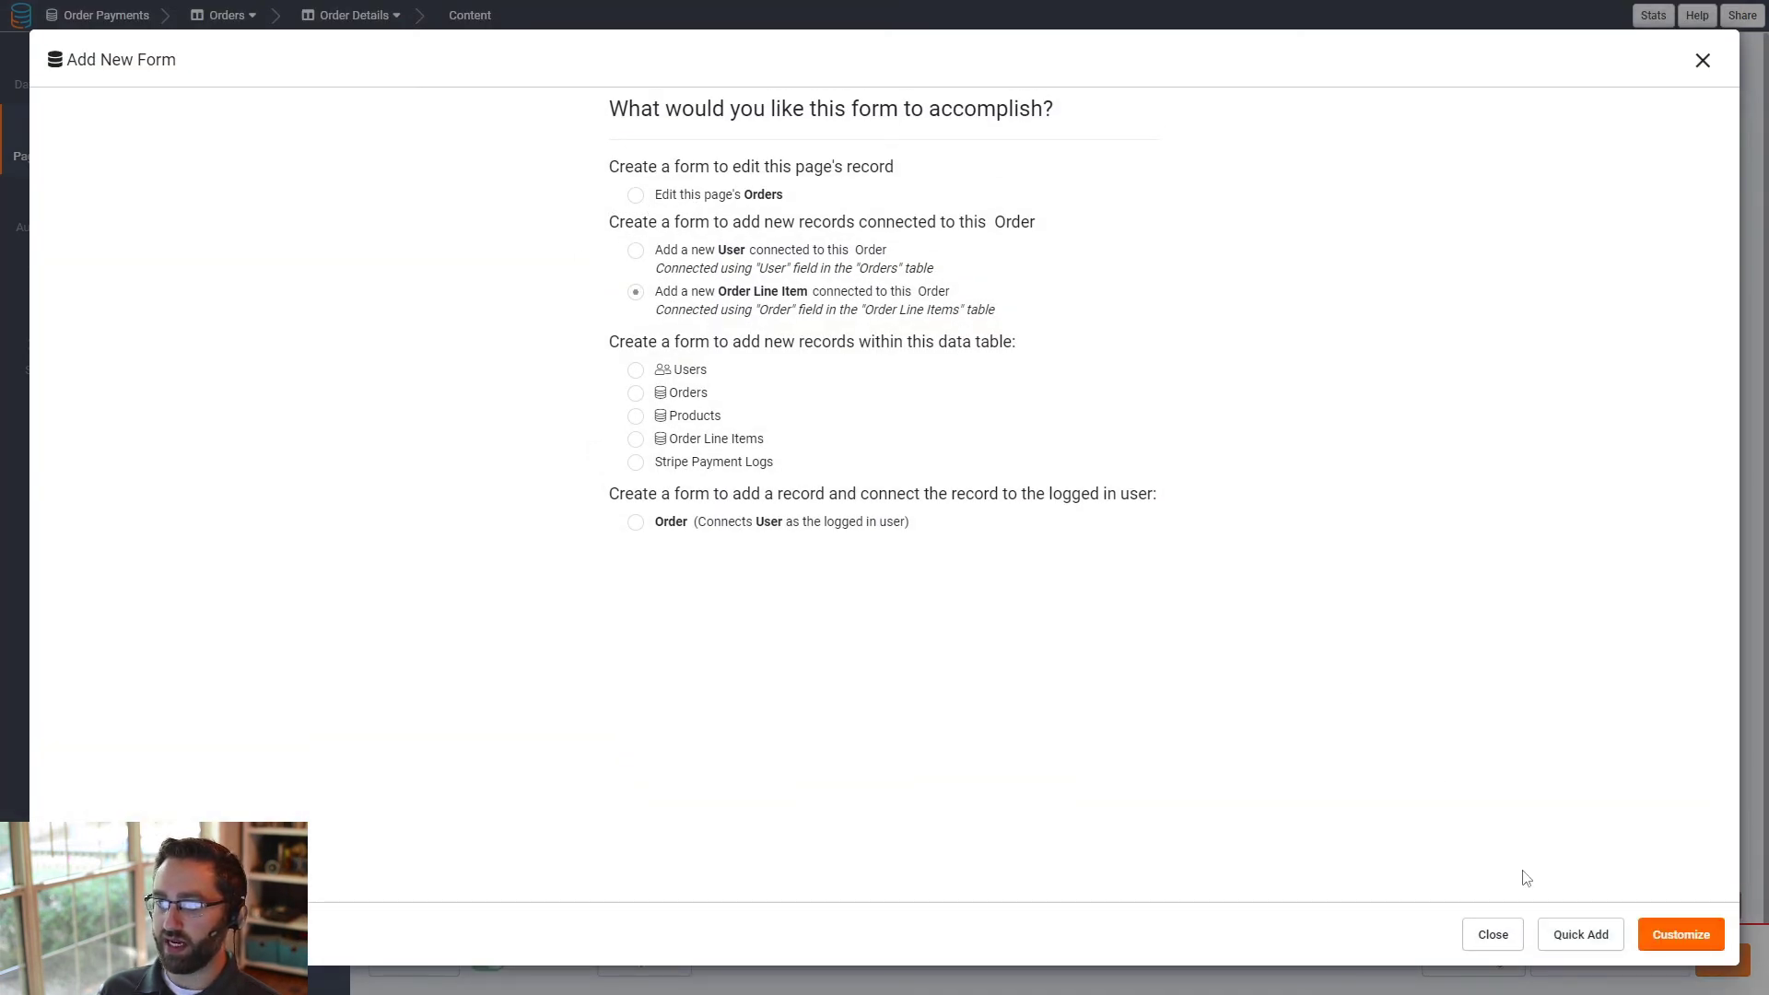
pyautogui.click(1679, 934)
pyautogui.click(104, 175)
pyautogui.click(72, 193)
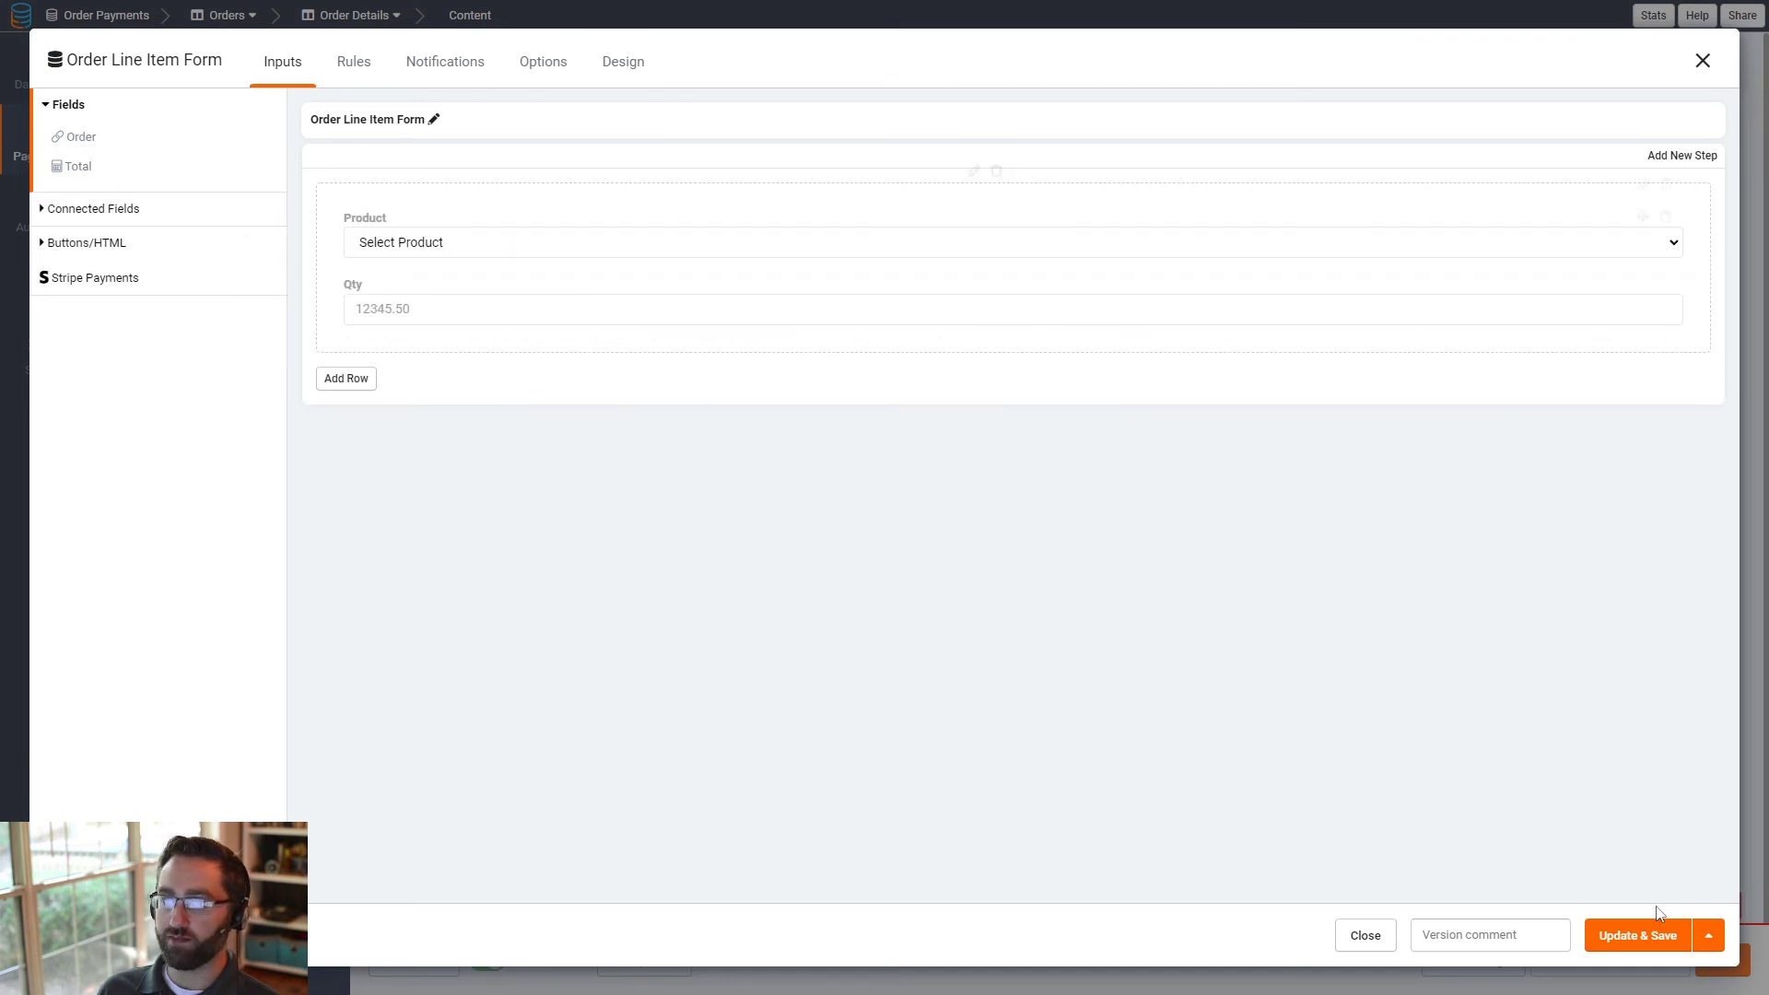
pyautogui.click(1632, 936)
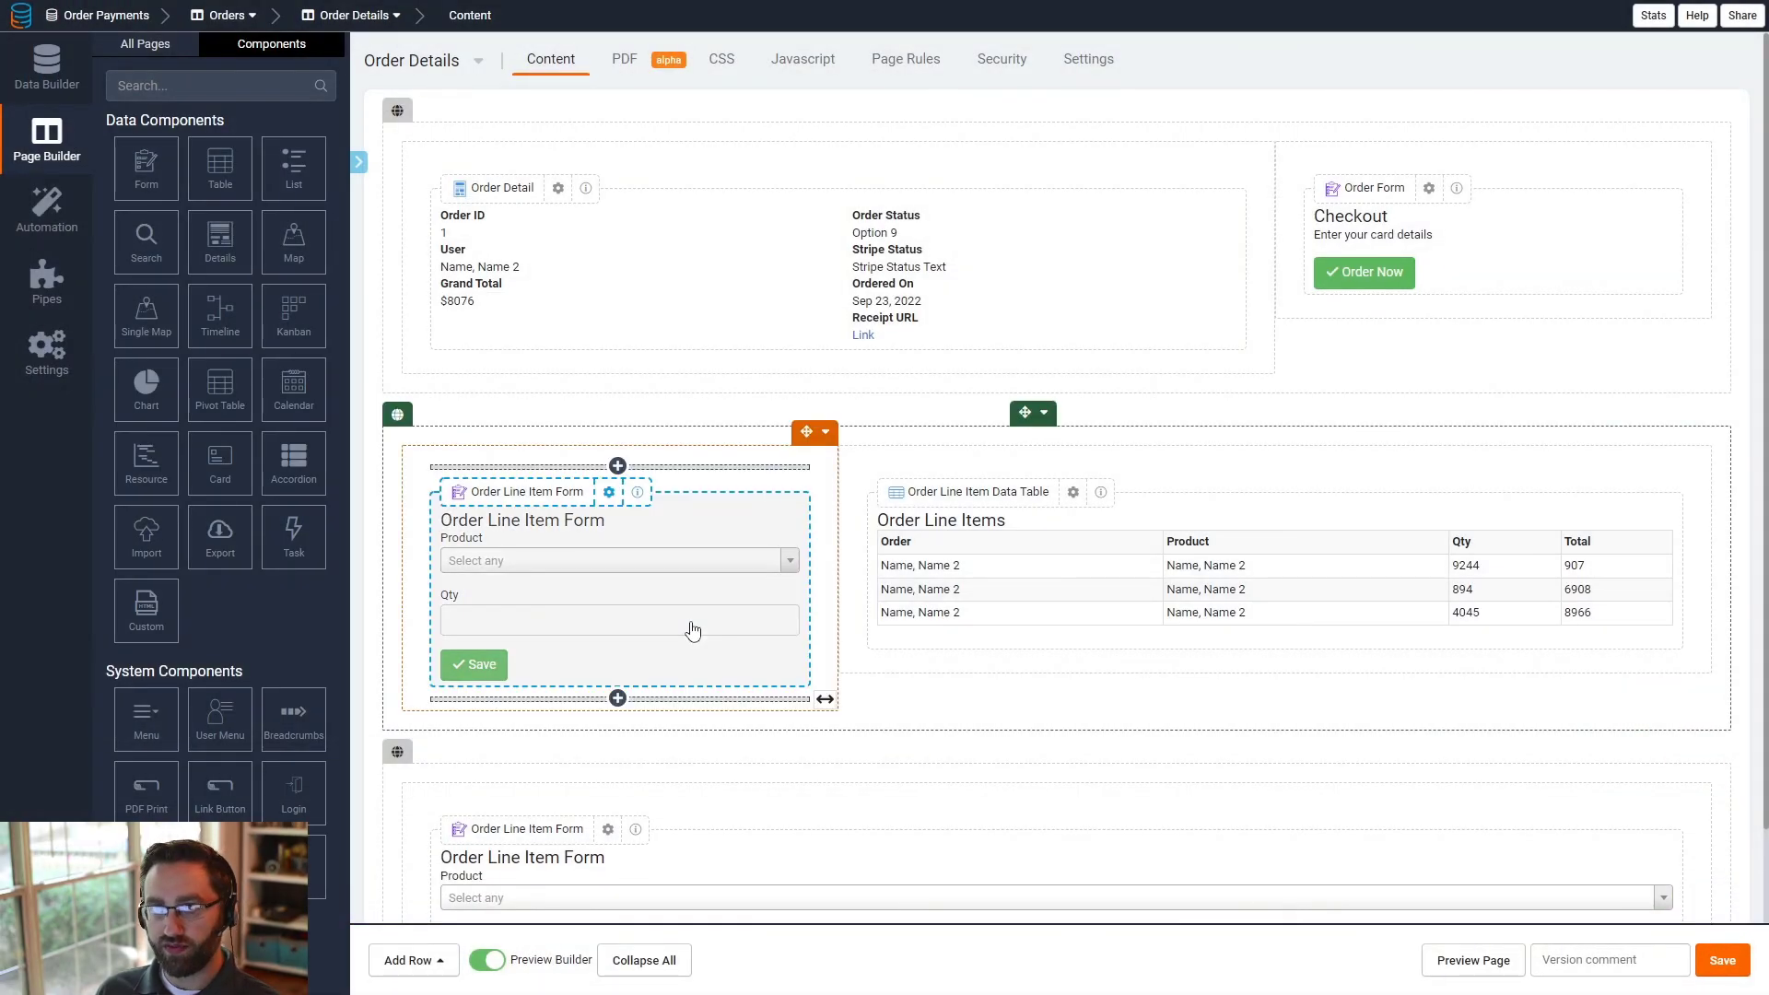
# - Restrict the original line item row's visibility to specific logged-in user roles, choosing Red Shirt, and save it
pyautogui.scroll(-2, 701, 636)
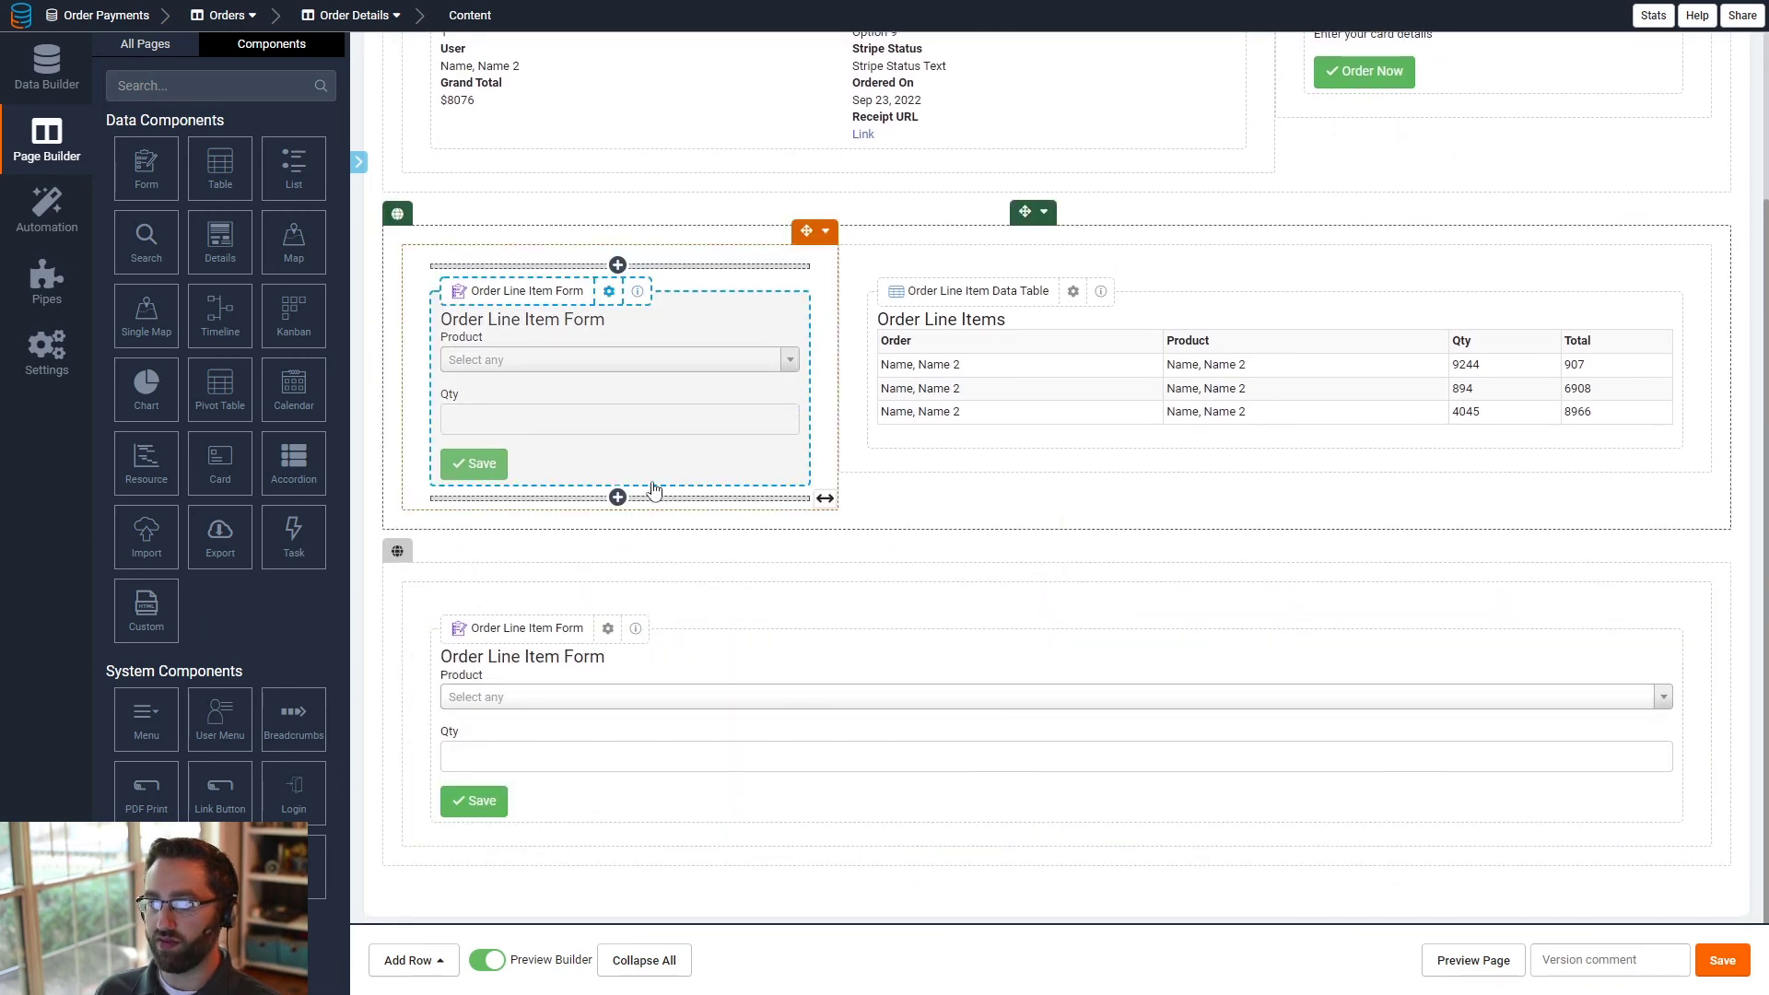
pyautogui.click(1044, 212)
pyautogui.click(1069, 241)
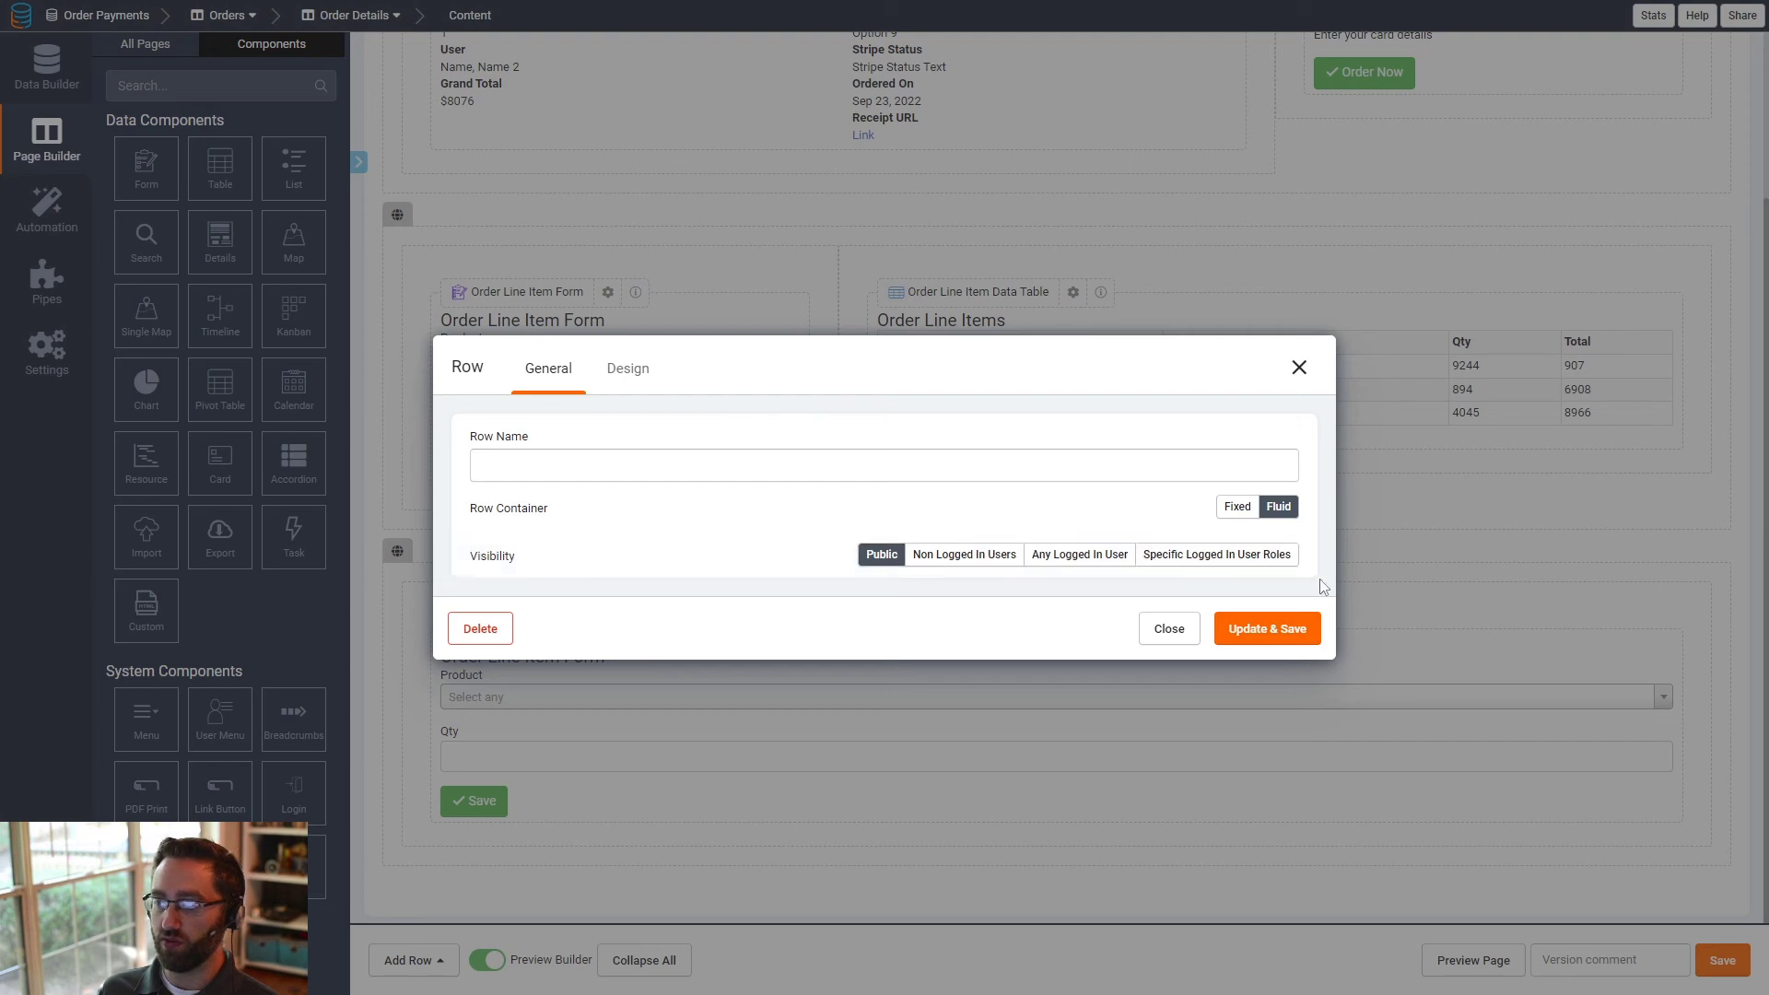
pyautogui.click(1216, 554)
pyautogui.click(1250, 571)
pyautogui.click(1238, 647)
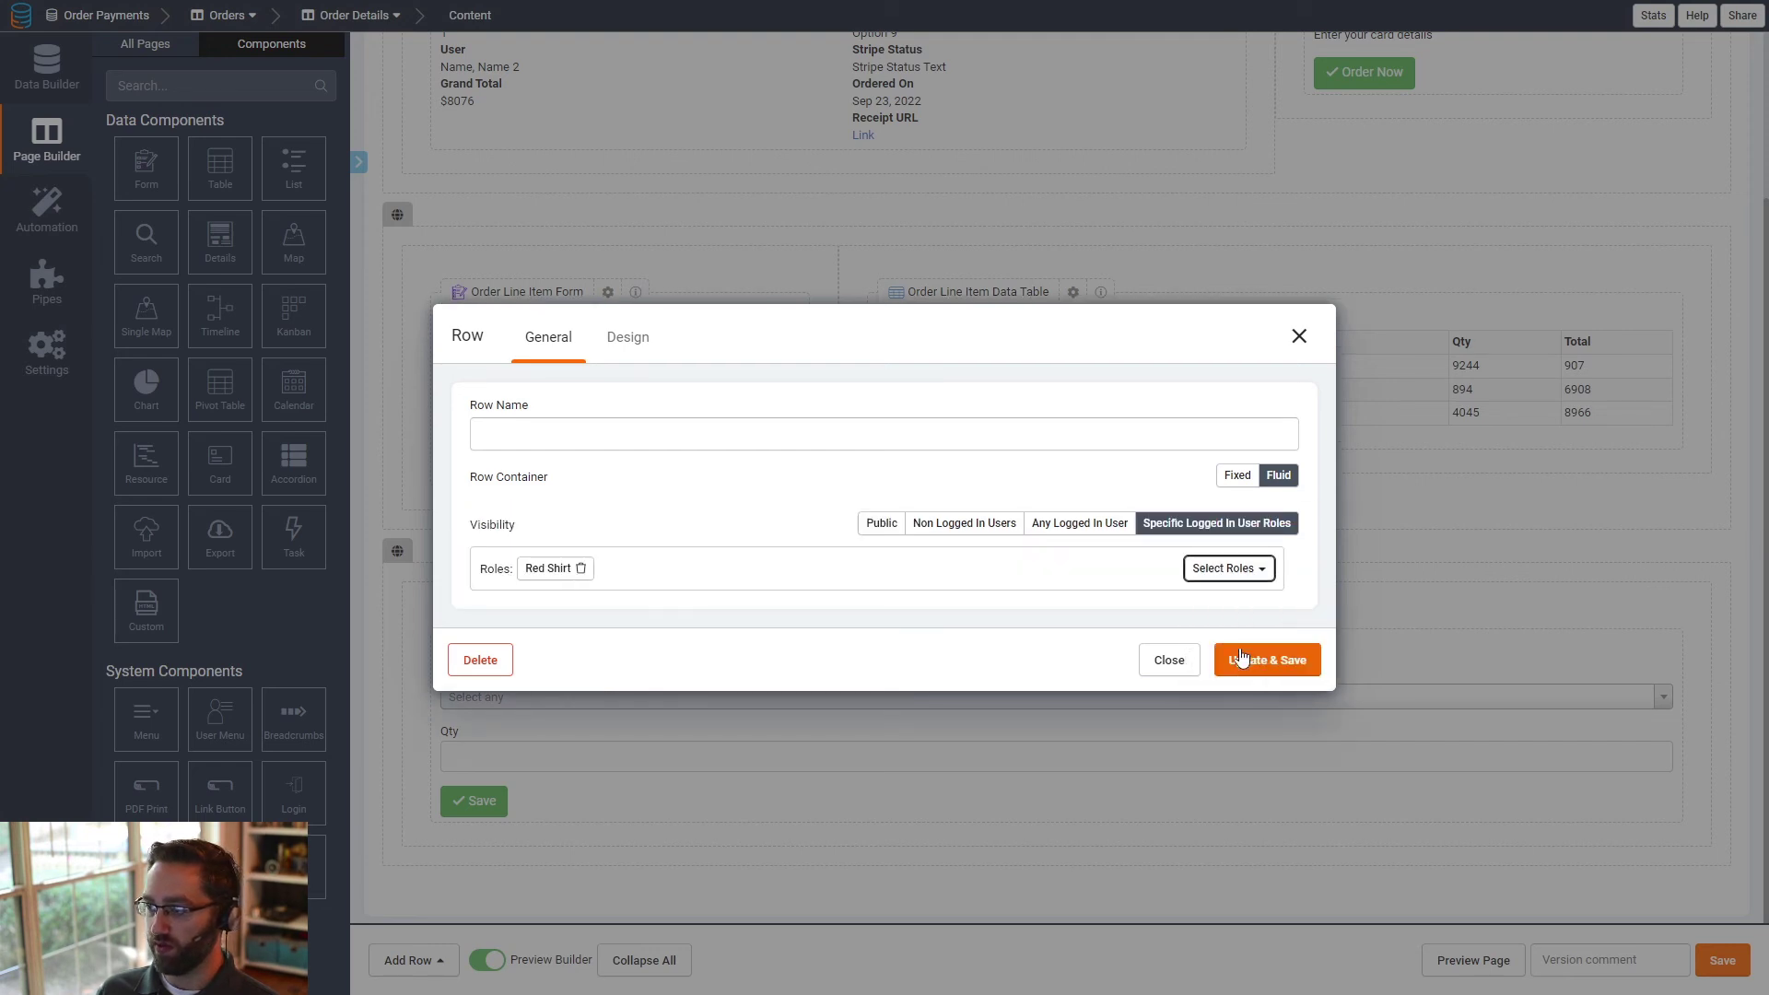
pyautogui.click(1253, 659)
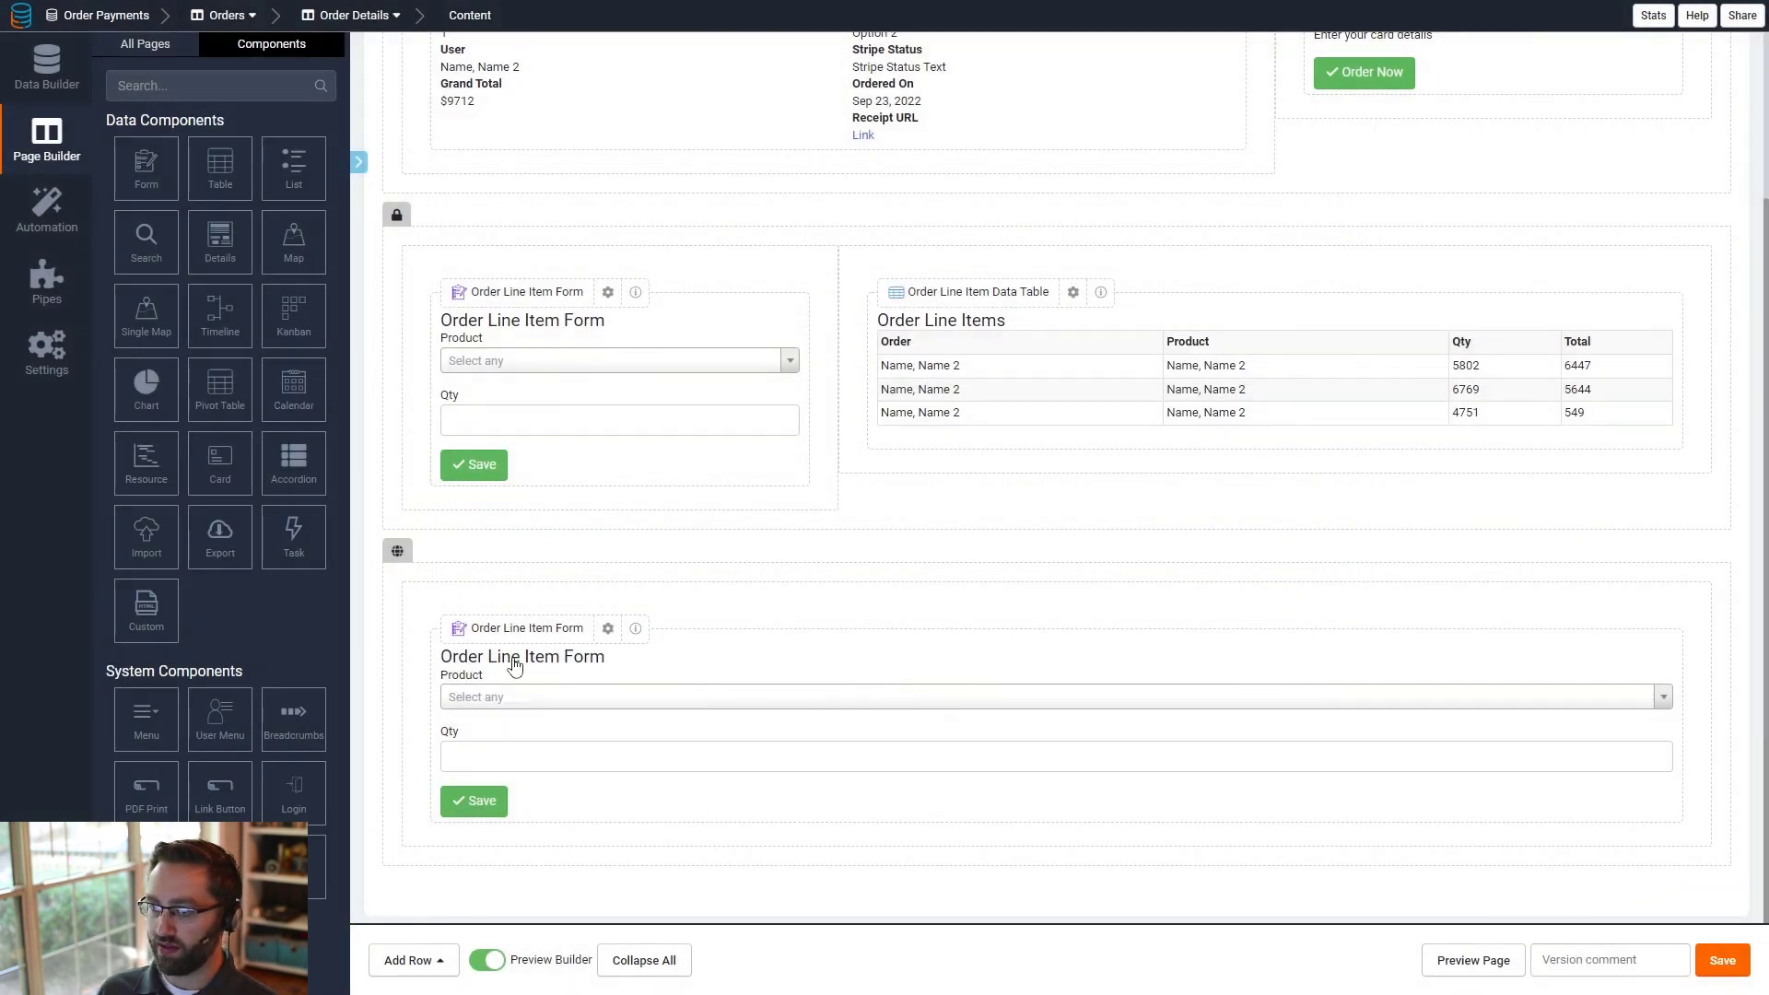
# - In the Red Shirt row's Order Line Item Form, filter the Product field to records whose Role Filter is Red and save
pyautogui.click(539, 464)
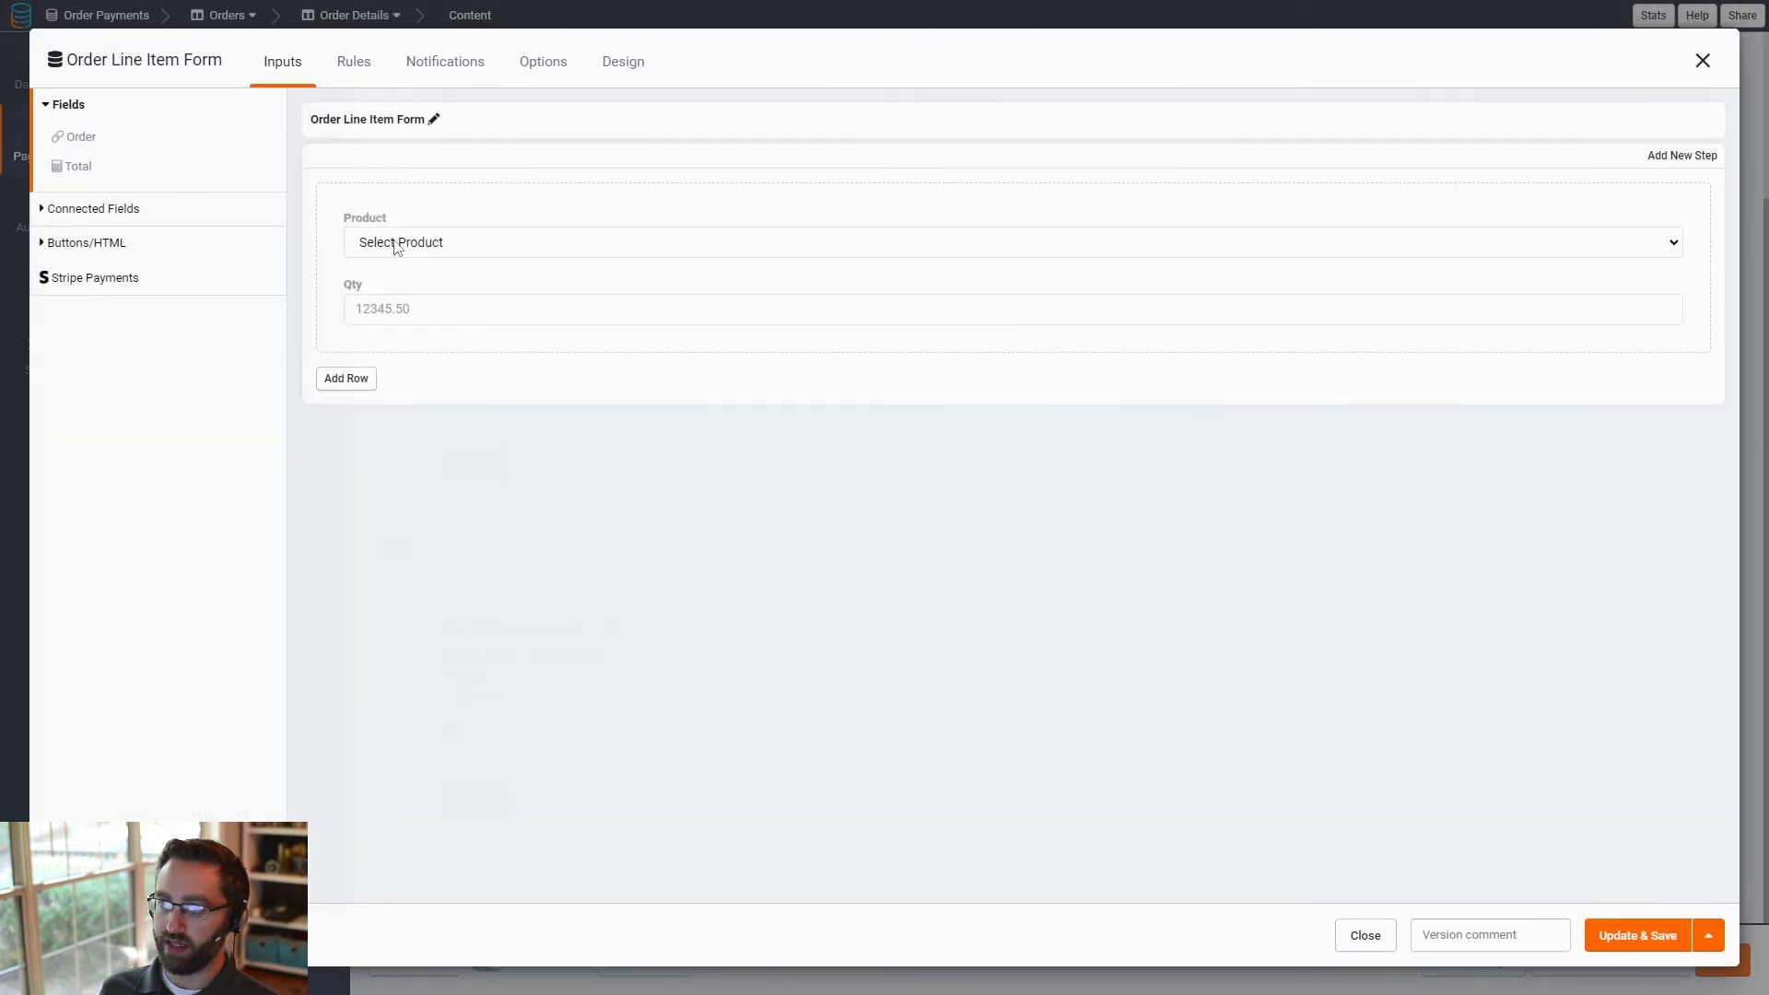
pyautogui.click(406, 247)
pyautogui.click(682, 308)
pyautogui.click(503, 431)
pyautogui.click(557, 485)
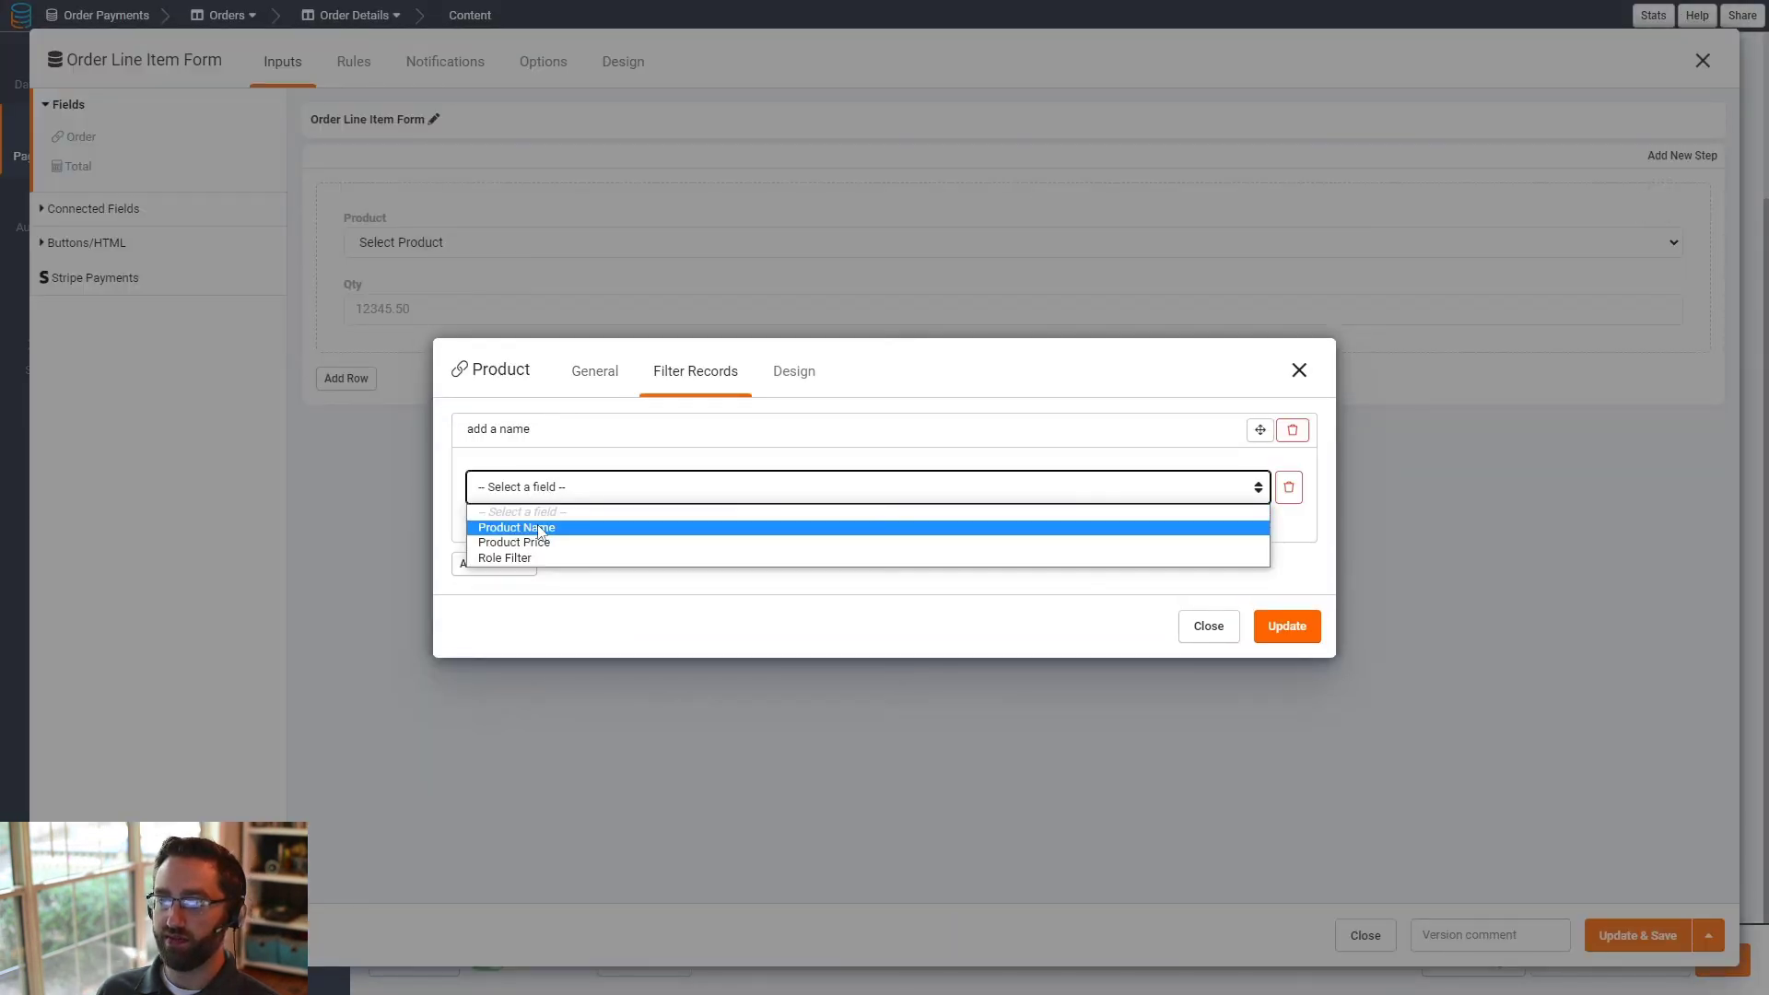
pyautogui.click(516, 557)
pyautogui.click(1015, 488)
pyautogui.click(876, 528)
pyautogui.click(1161, 487)
pyautogui.click(1083, 527)
pyautogui.click(1288, 626)
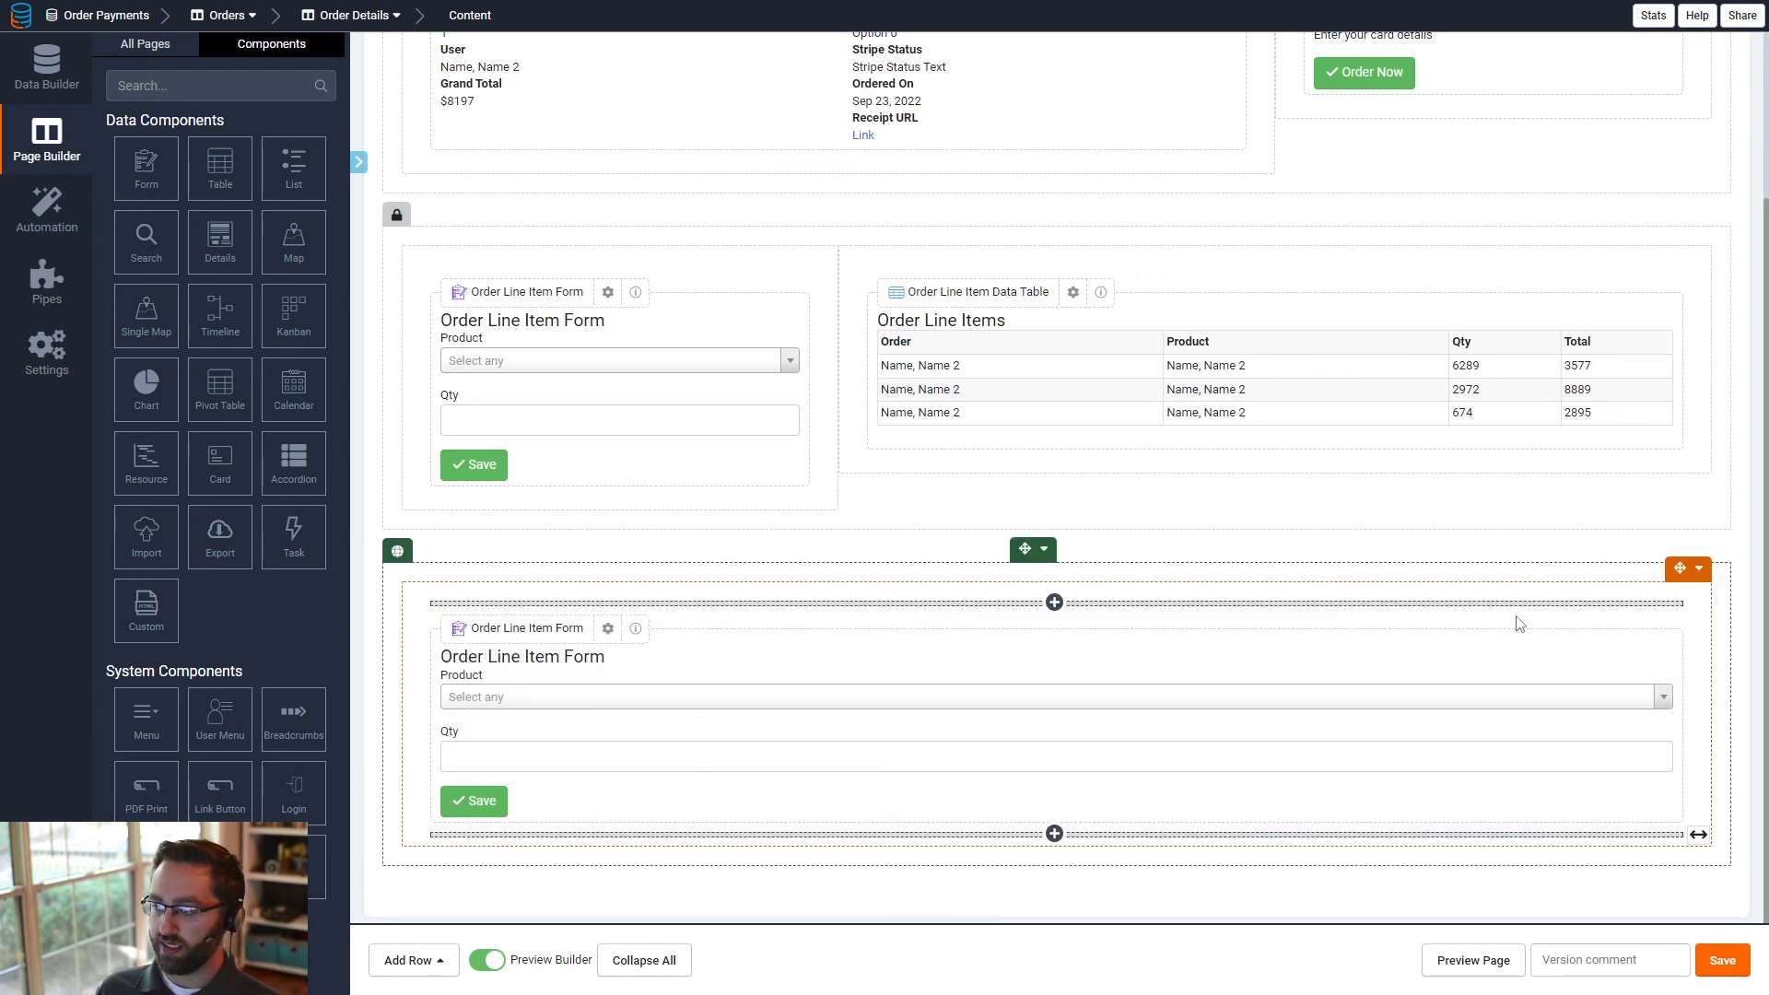
# - Narrow the new form's column to match the one above, then add a column to its right filling the remaining width and save
pyautogui.moveTo(1707, 682); pyautogui.dragTo(861, 688)
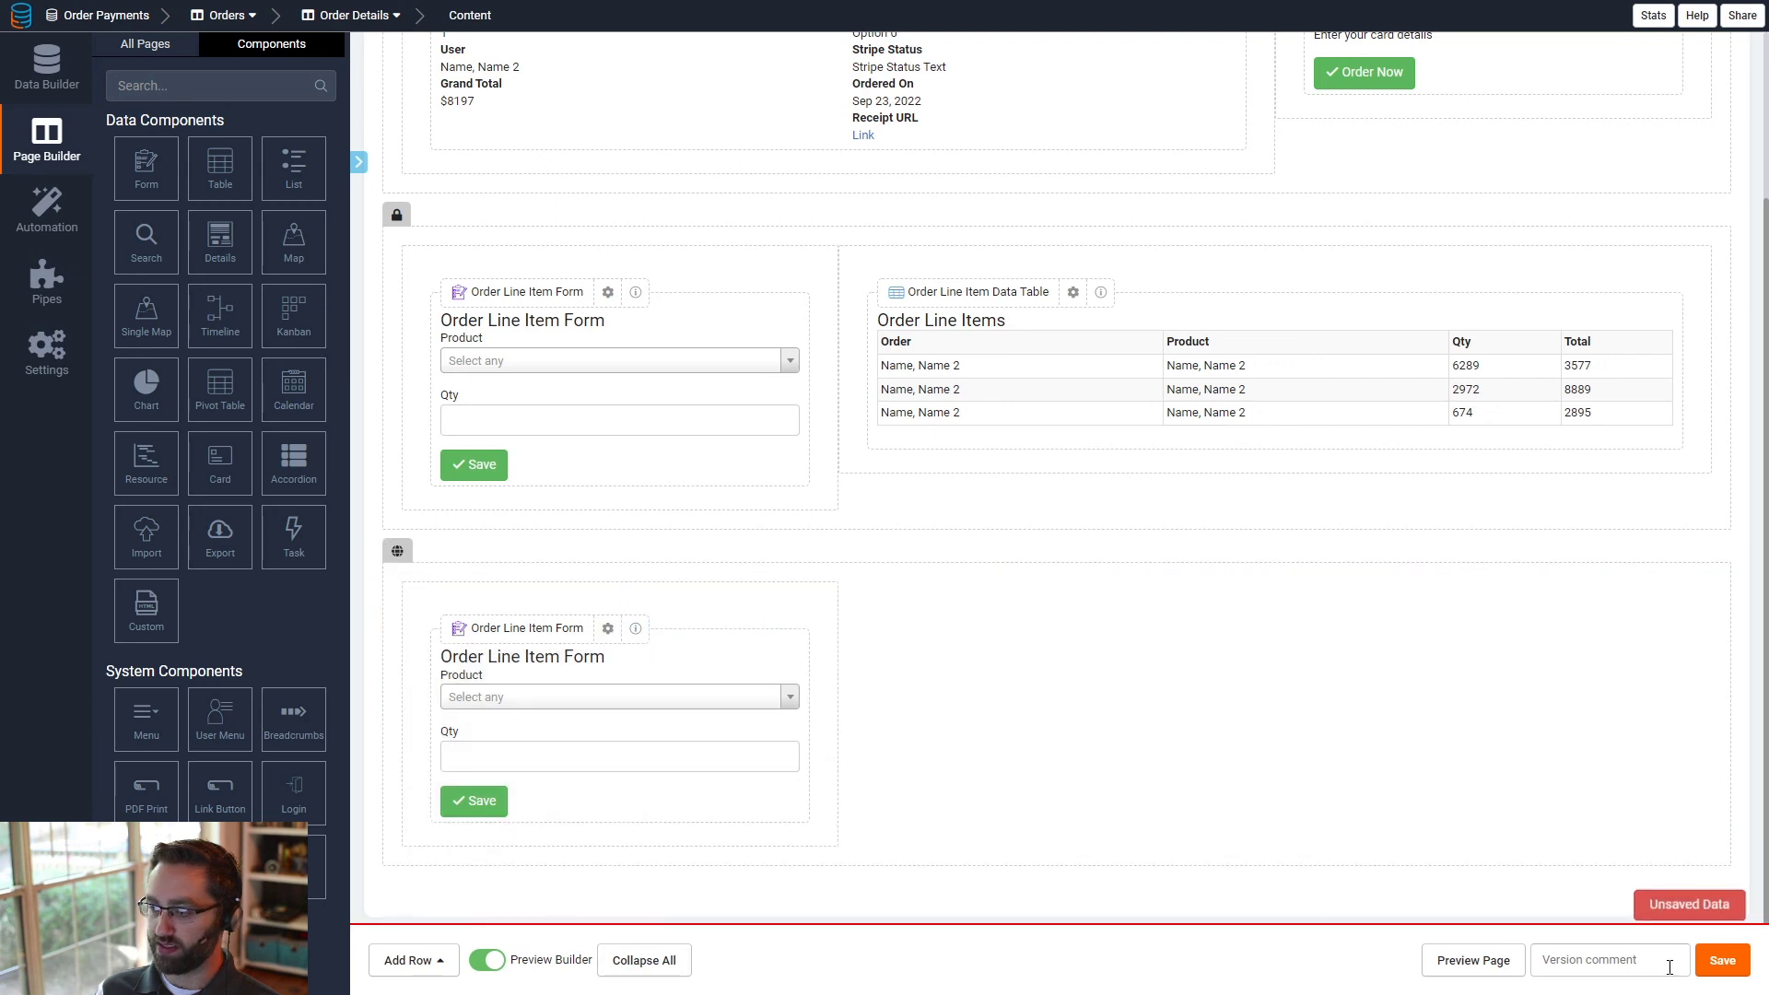
pyautogui.click(826, 570)
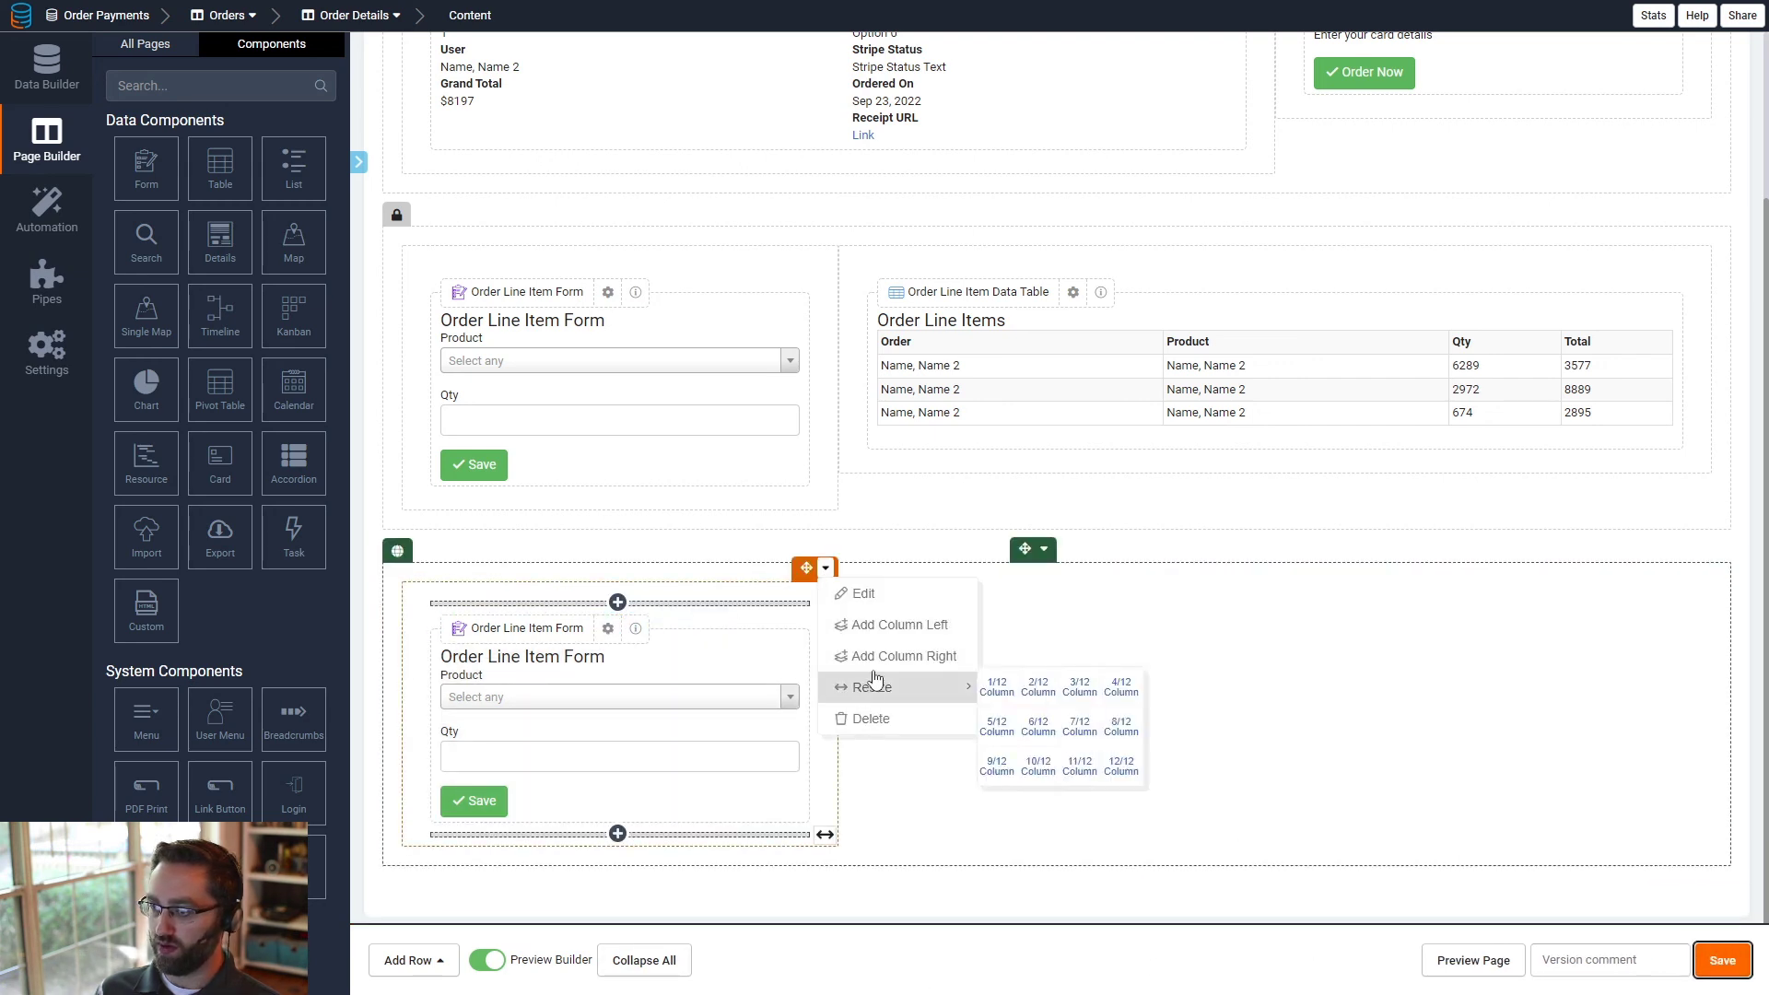
pyautogui.click(898, 655)
pyautogui.moveTo(1285, 613); pyautogui.dragTo(1721, 611)
pyautogui.click(1722, 972)
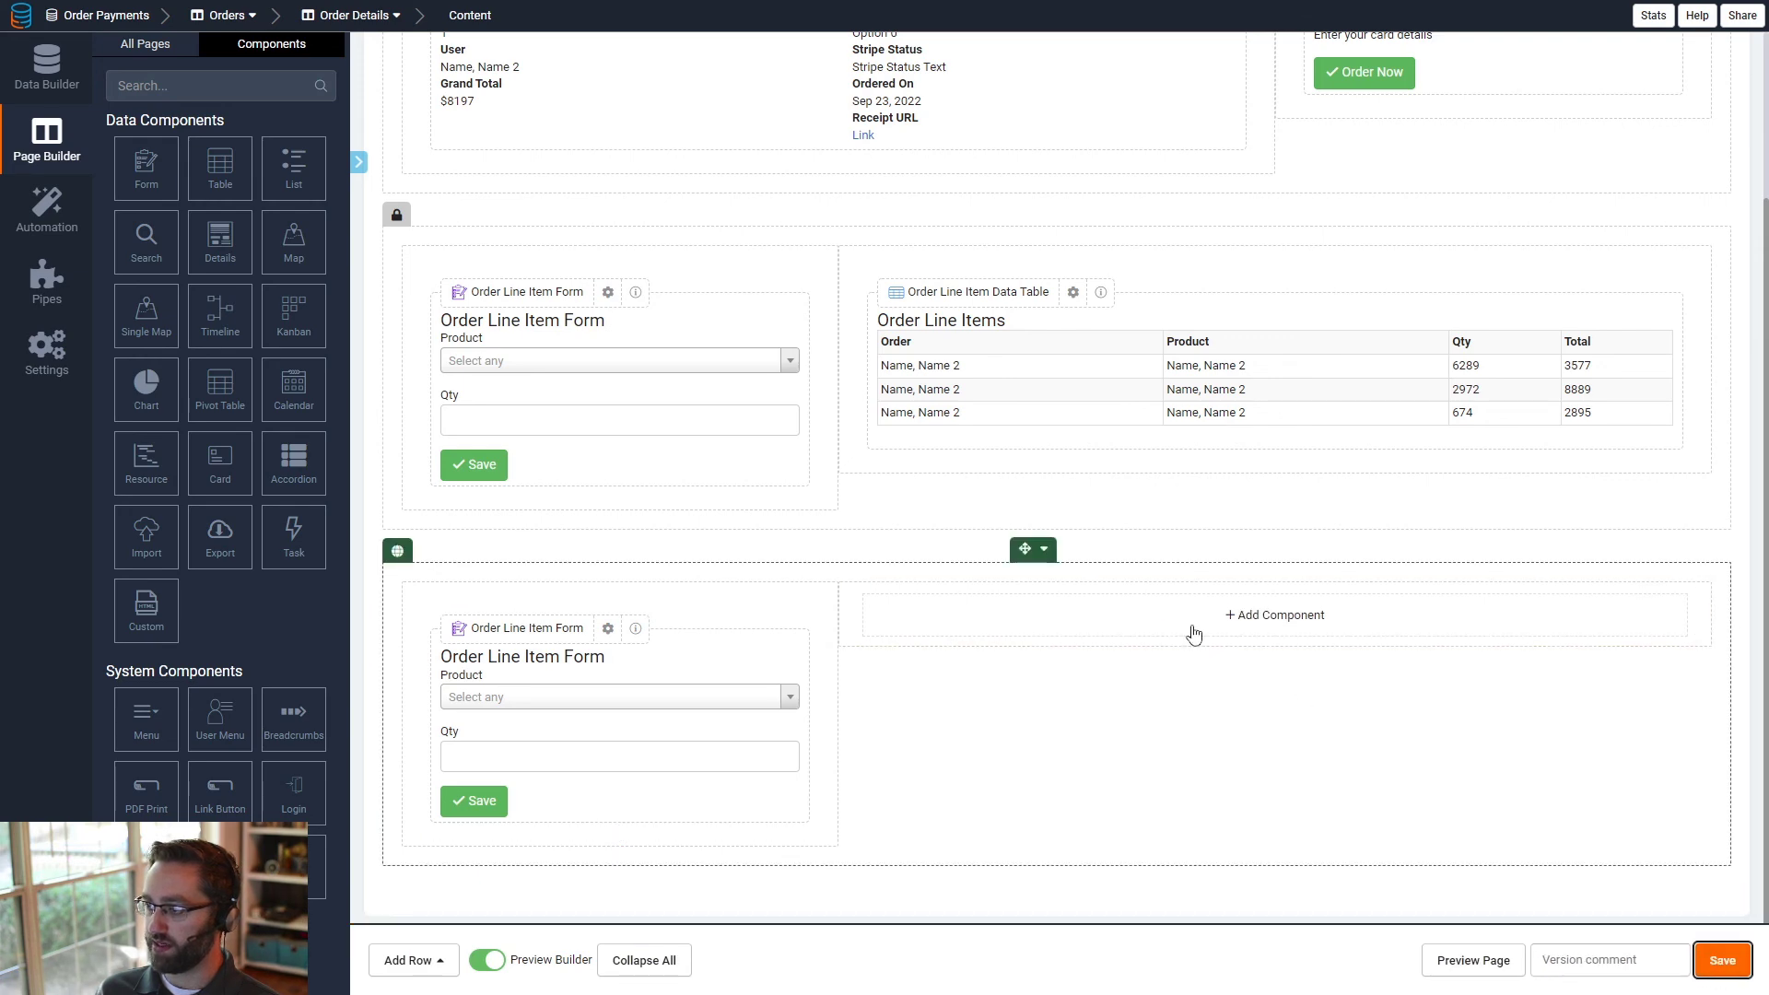
# - Add a table of Order Line Items connected to this Order in the new column, showing Order, Product, Qty and Total
pyautogui.click(1192, 619)
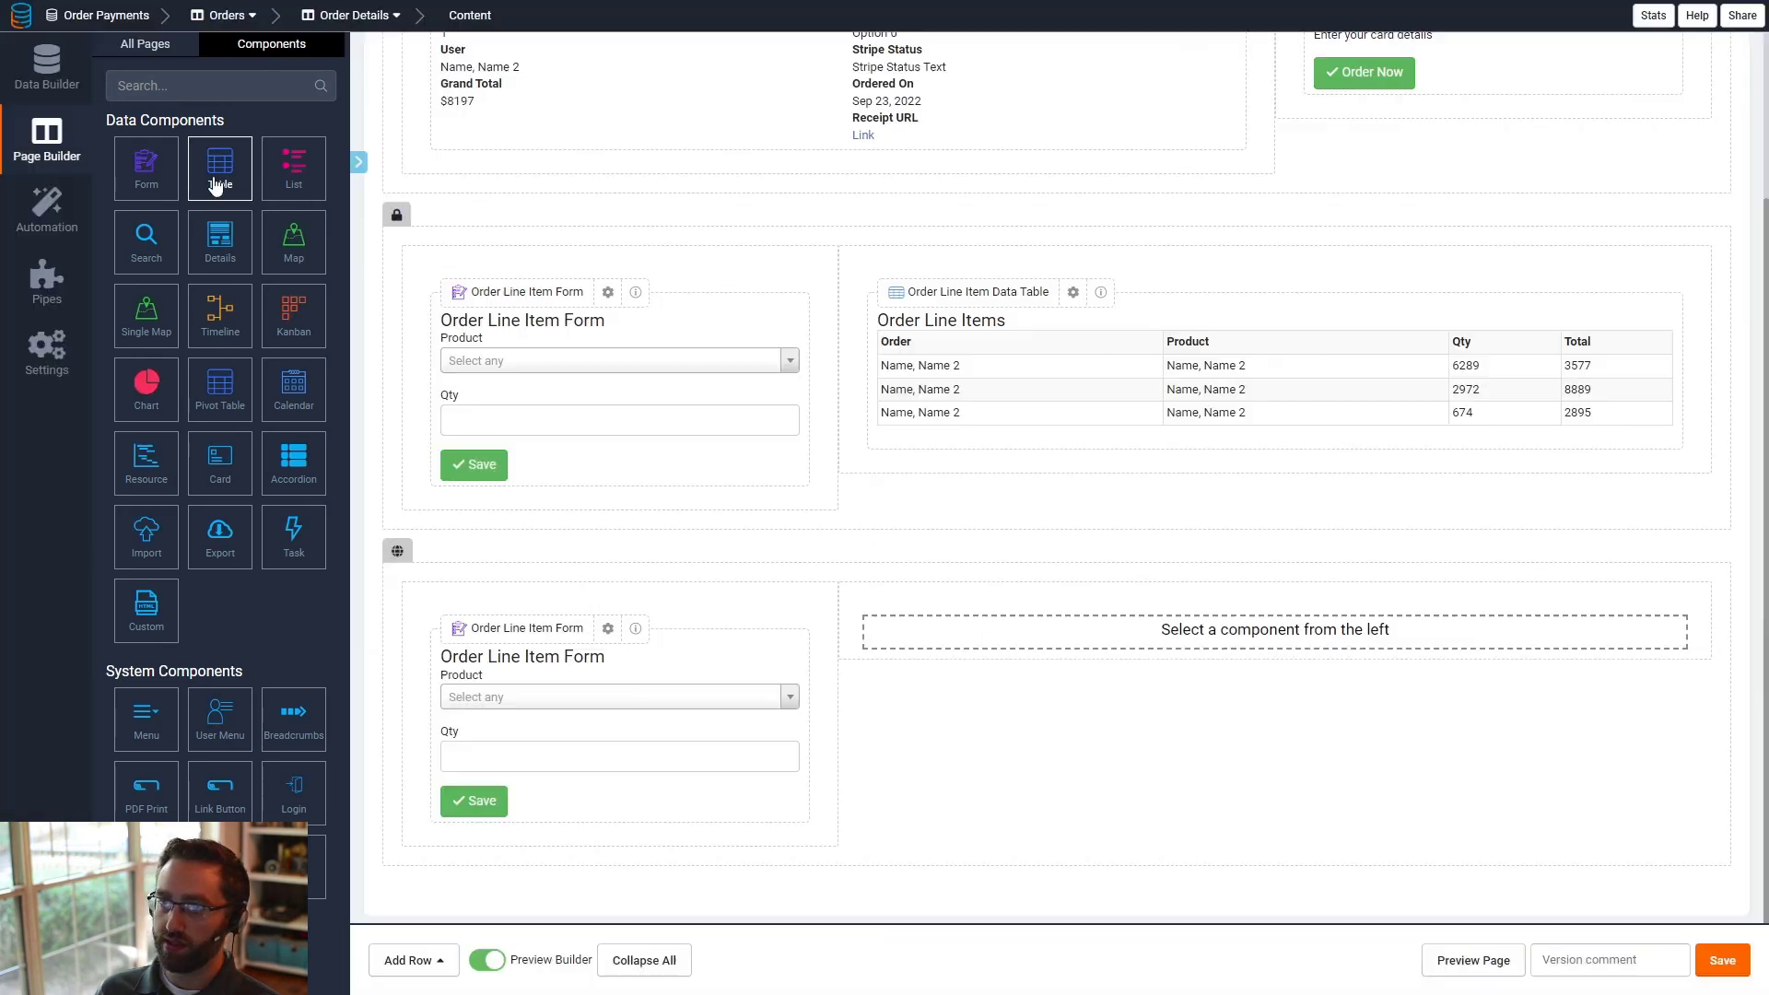
pyautogui.click(218, 175)
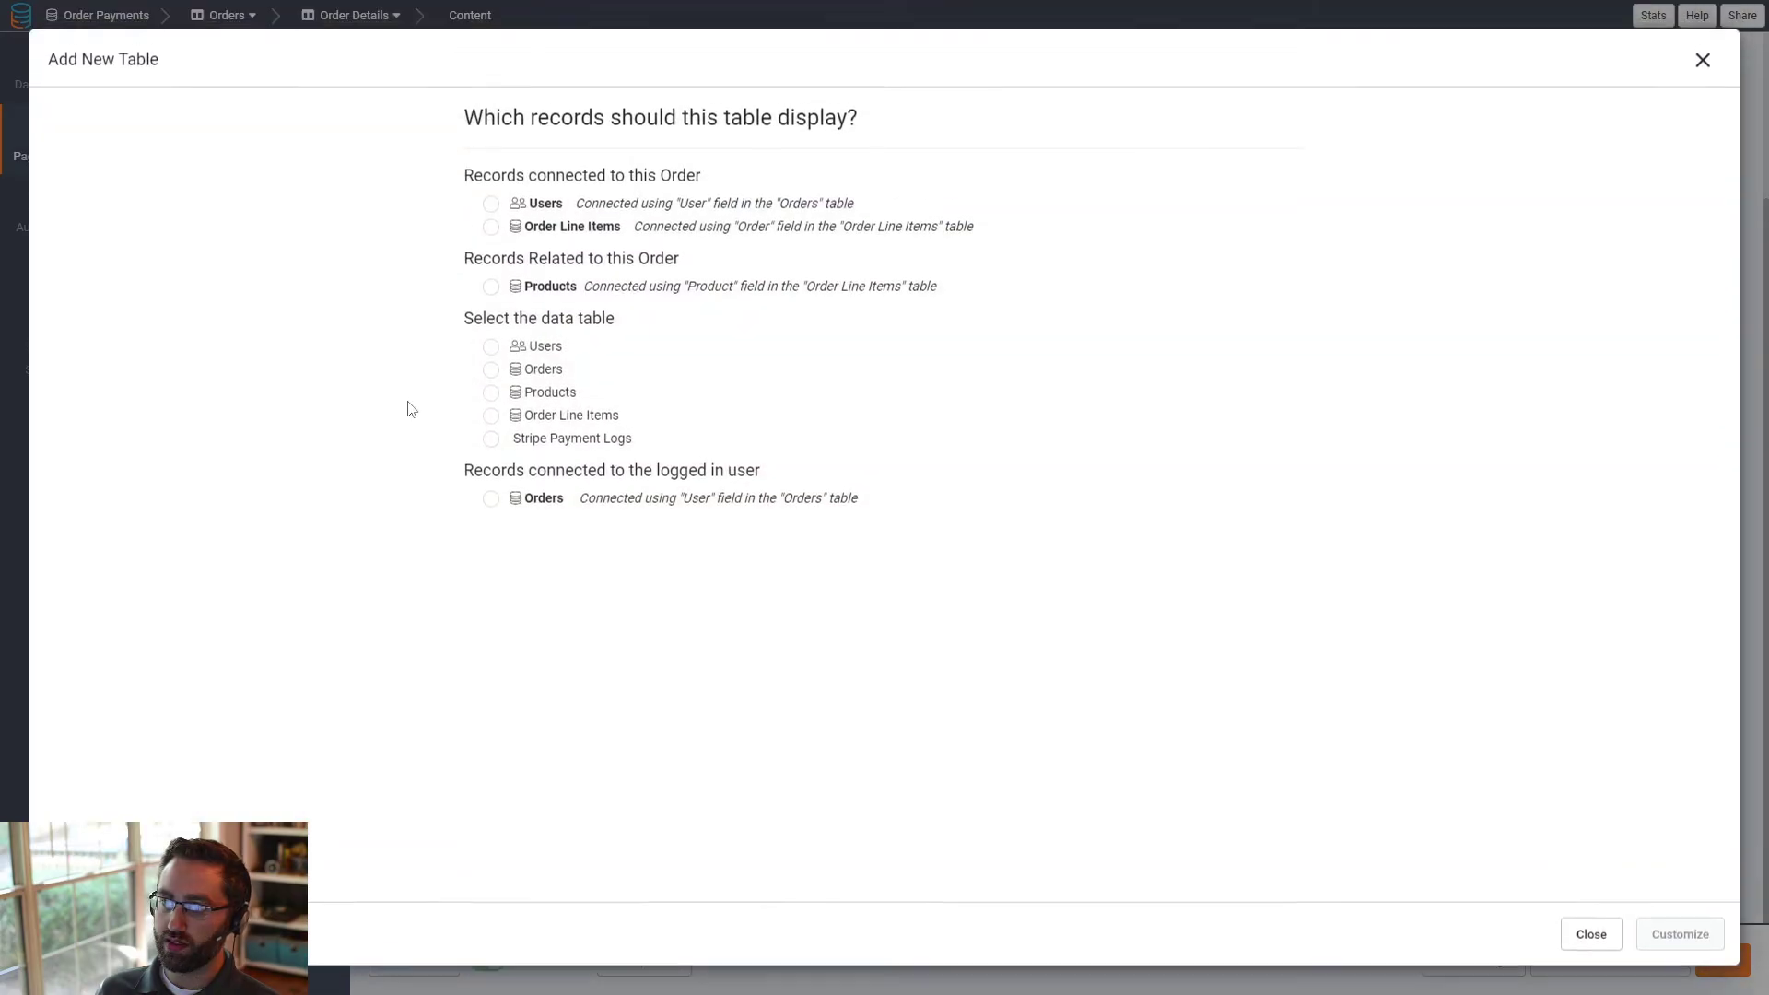
pyautogui.click(572, 227)
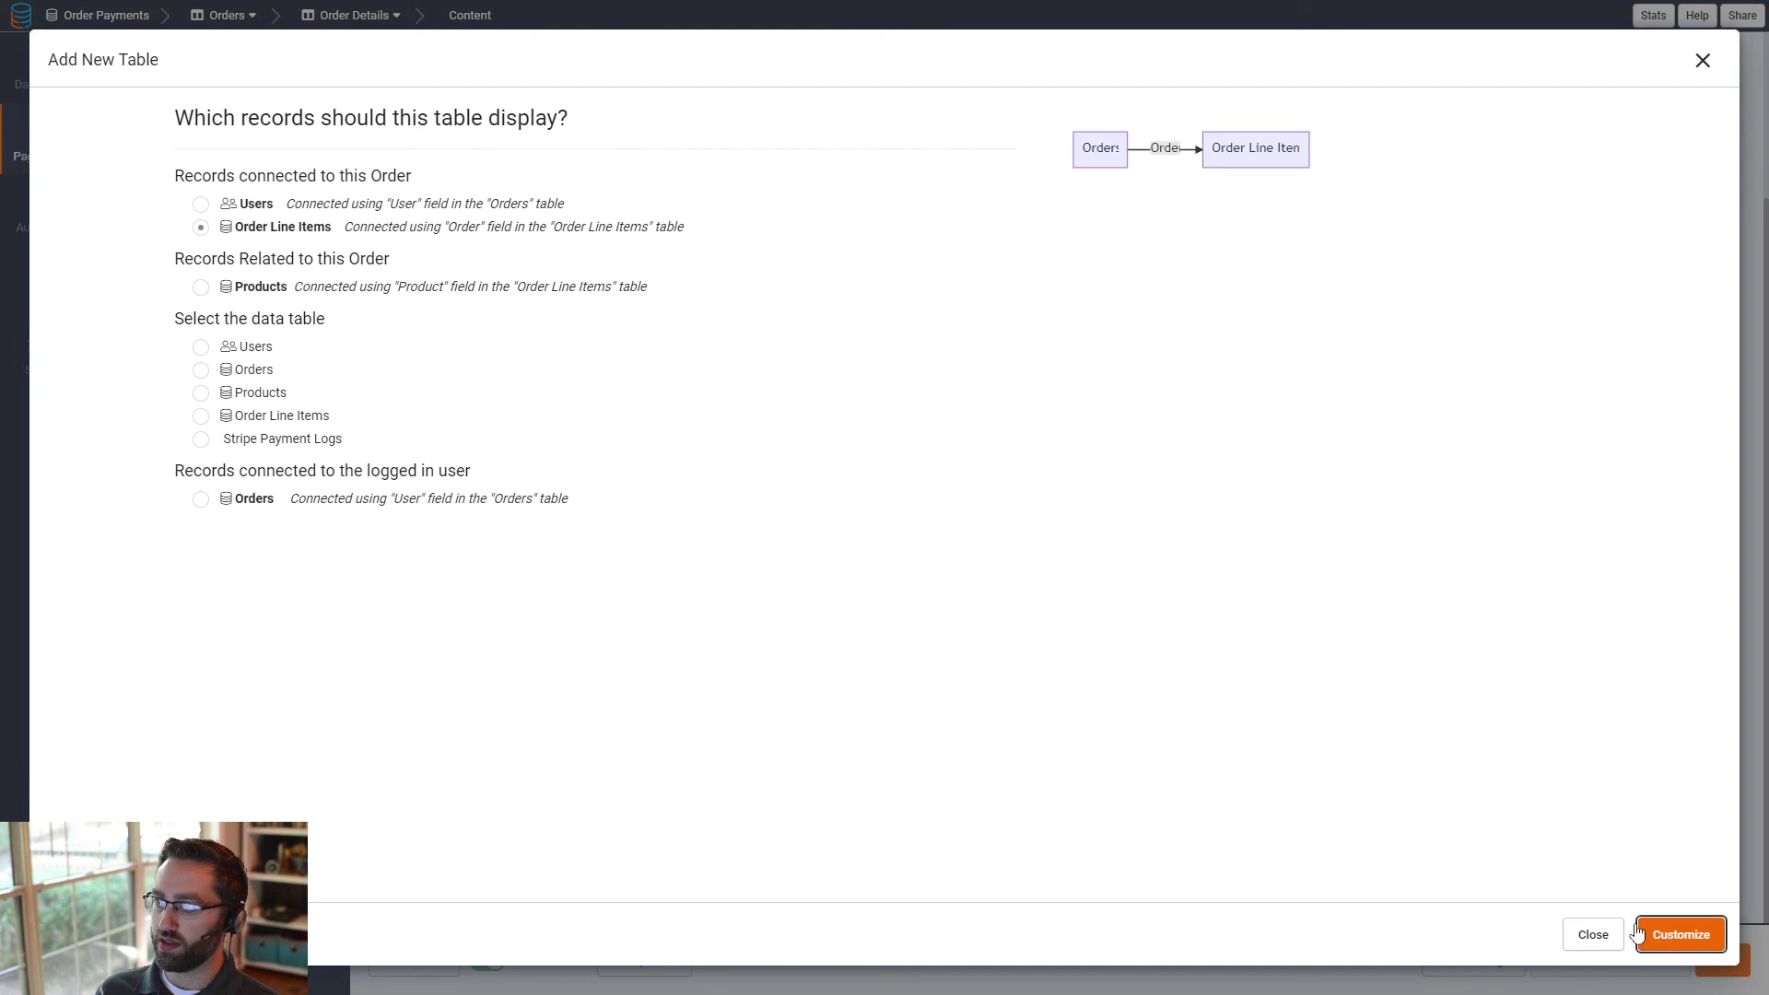
pyautogui.click(1670, 935)
pyautogui.click(98, 140)
pyautogui.click(97, 166)
pyautogui.click(90, 195)
pyautogui.click(88, 226)
pyautogui.click(1639, 936)
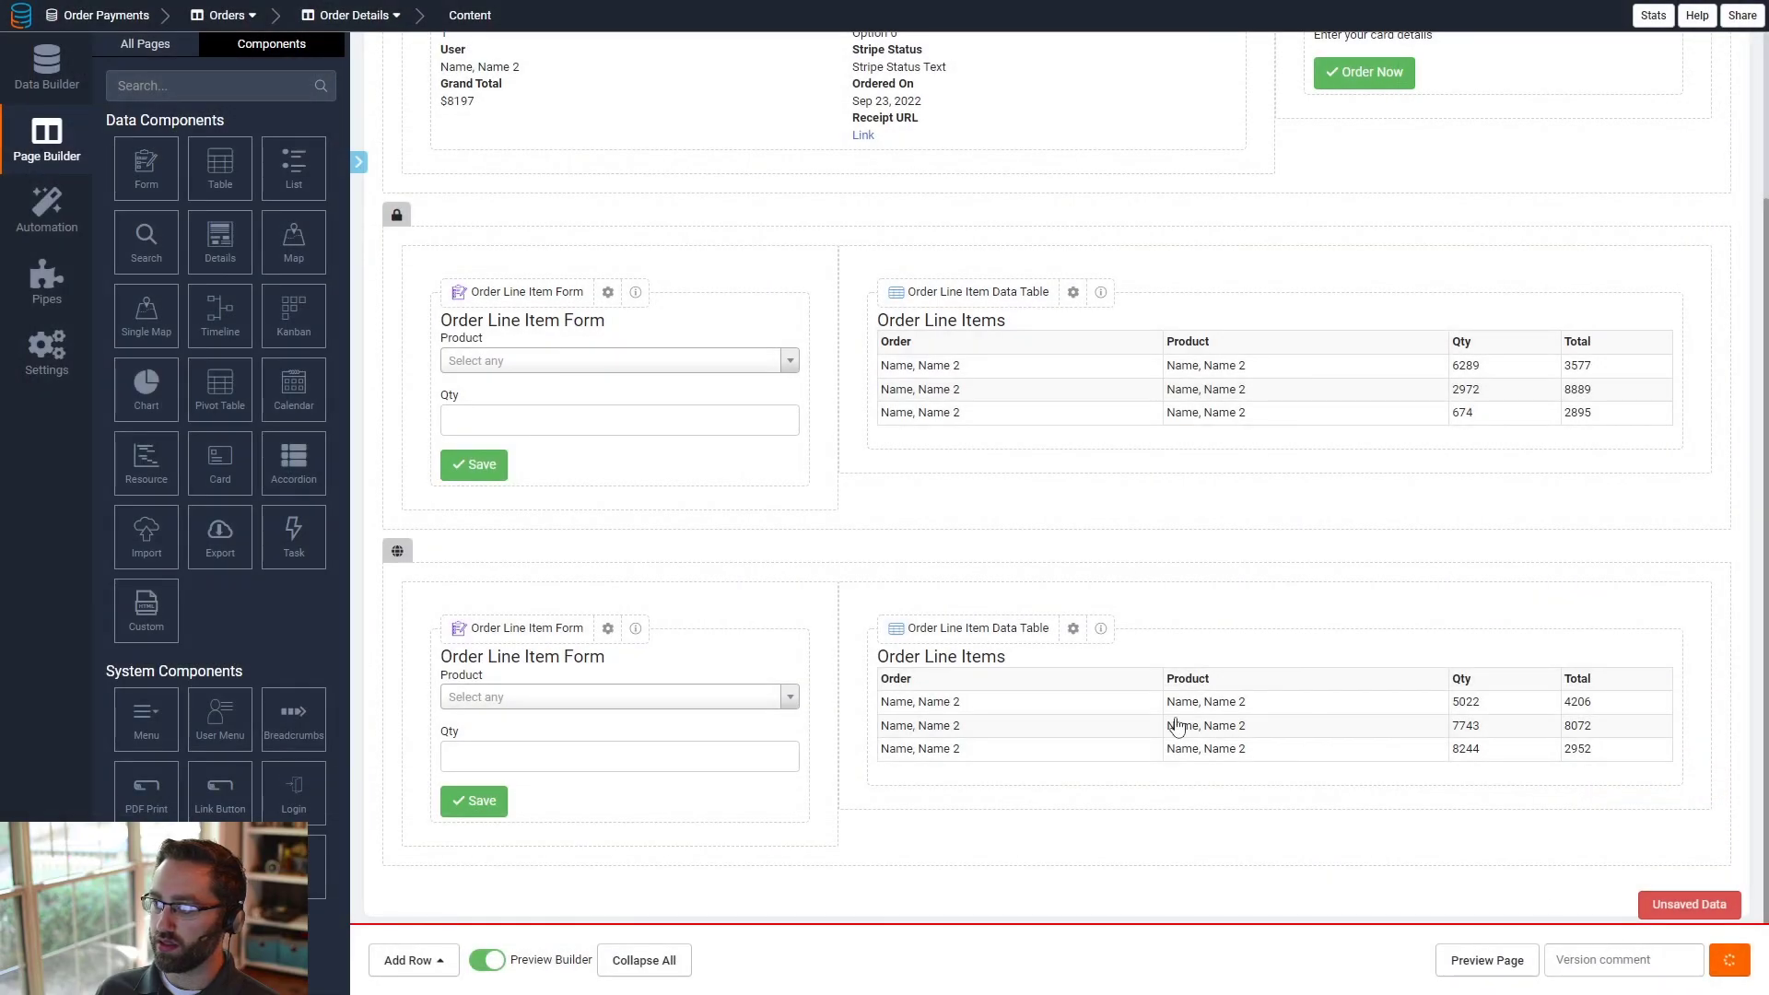
# - In the new row's Order Line Item Form, filter the Product field to records whose Role Filter is Blue and save
pyautogui.click(585, 702)
pyautogui.click(451, 241)
pyautogui.click(693, 308)
pyautogui.click(513, 430)
pyautogui.click(669, 496)
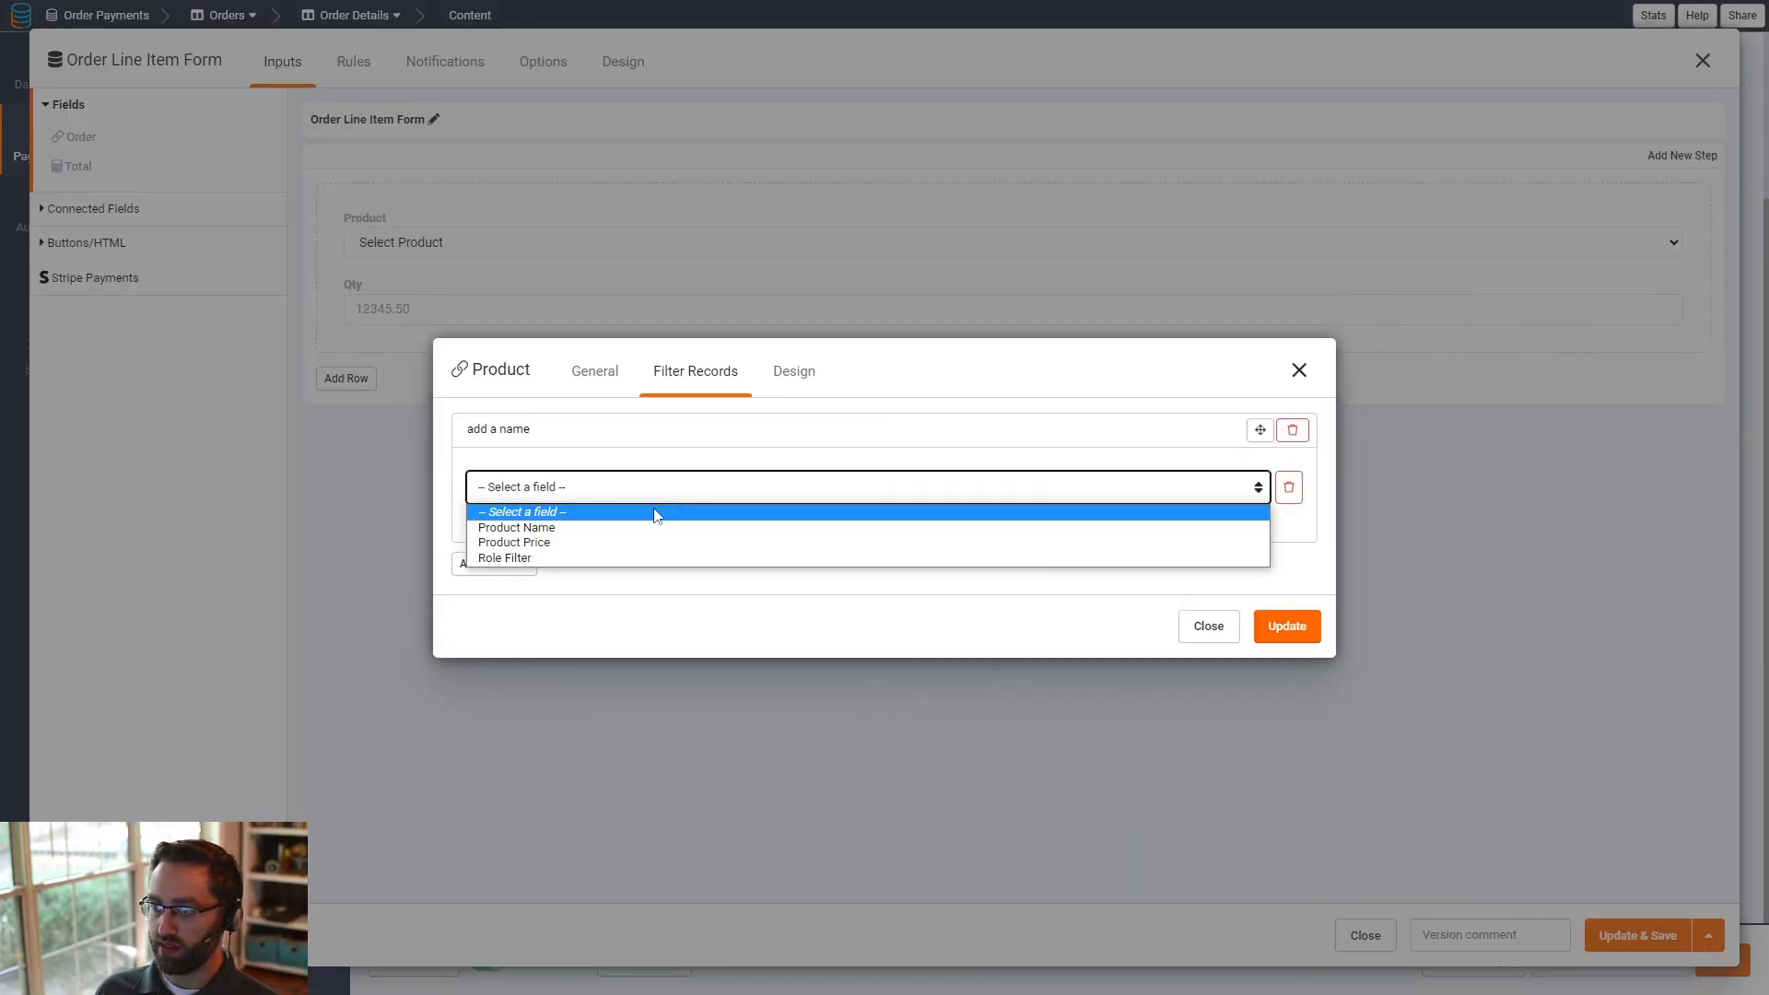
pyautogui.click(544, 558)
pyautogui.click(1005, 497)
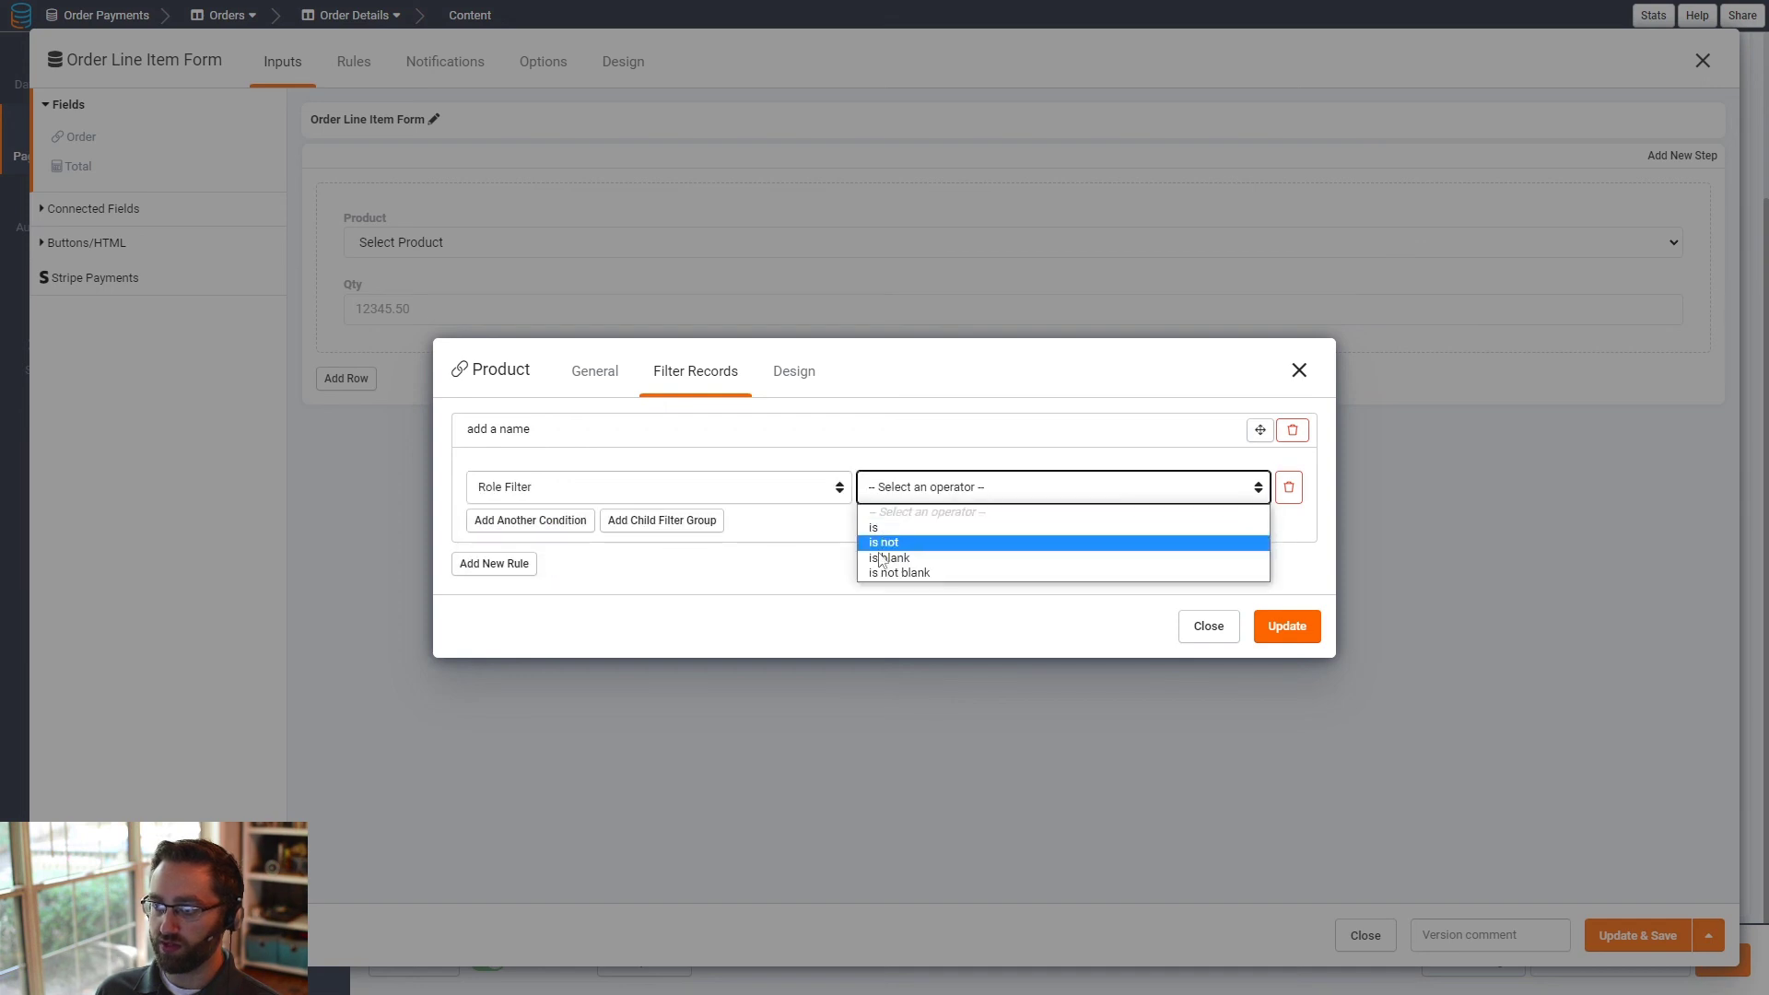
pyautogui.click(874, 527)
pyautogui.click(1134, 488)
pyautogui.click(1087, 544)
pyautogui.click(1288, 626)
pyautogui.click(1627, 936)
# - Restrict the new row's visibility to specific logged-in user roles, choosing Blue Shirt, and save it
pyautogui.click(1044, 549)
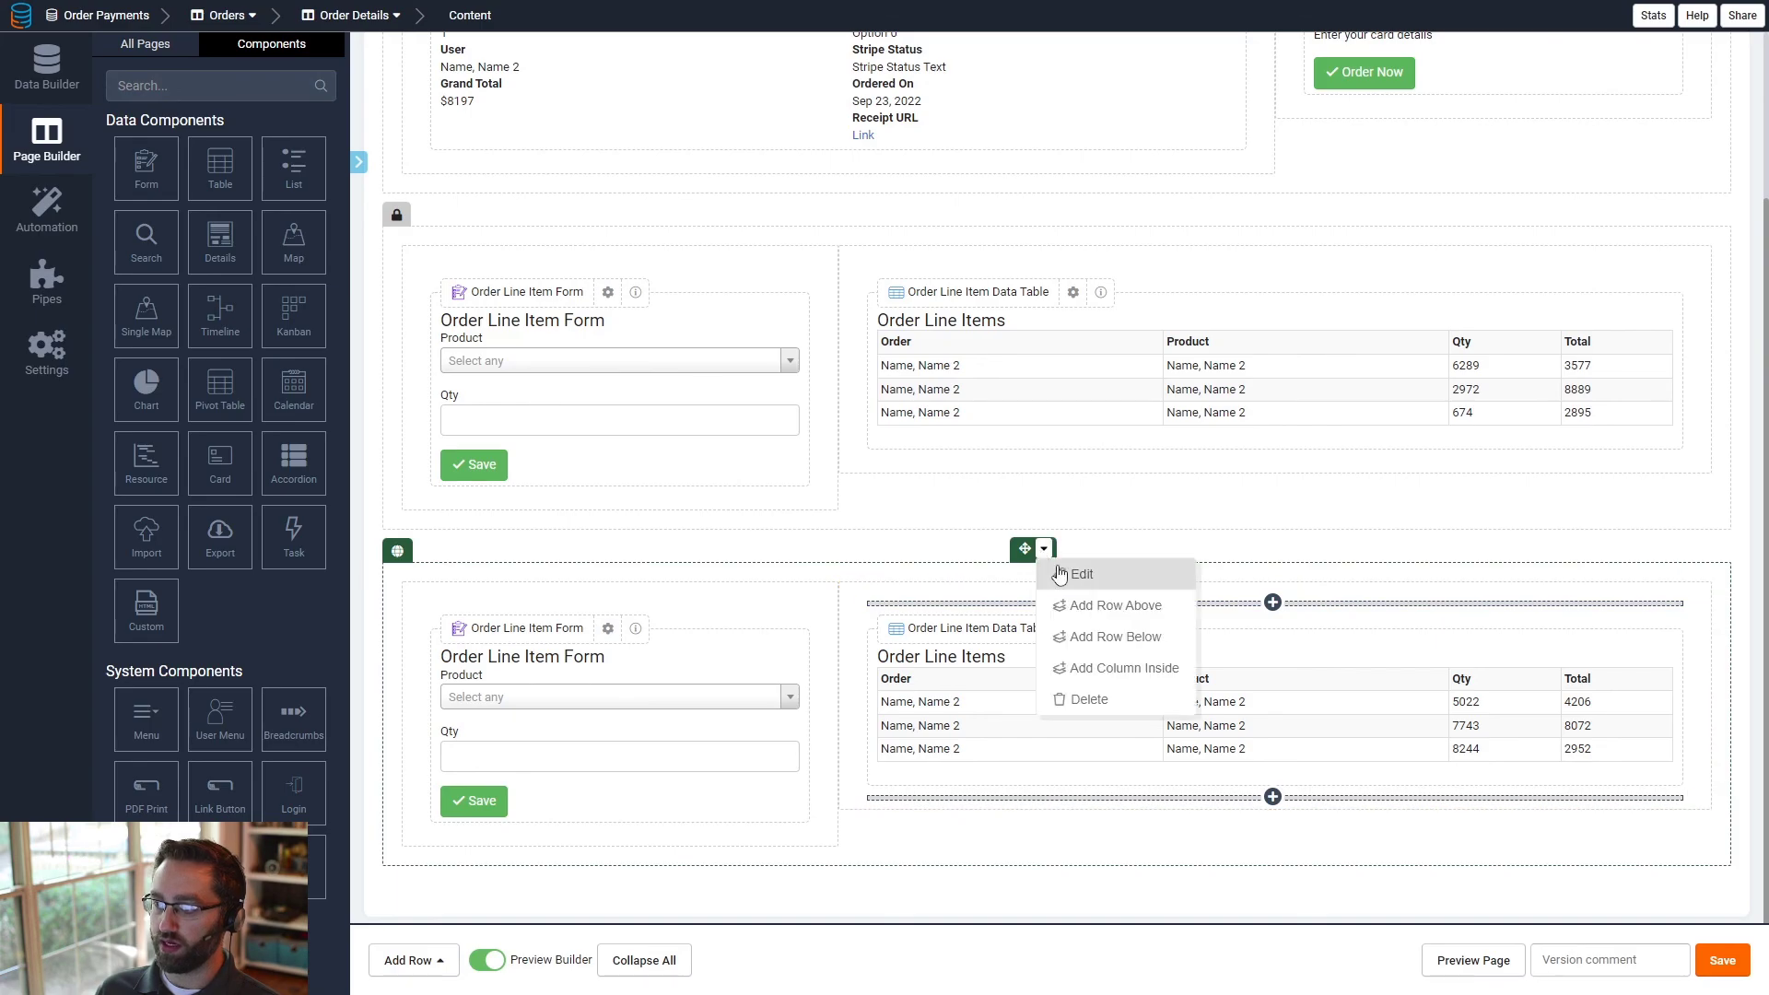
pyautogui.click(1056, 573)
pyautogui.click(1216, 523)
pyautogui.click(1231, 568)
pyautogui.click(1212, 663)
pyautogui.click(1267, 660)
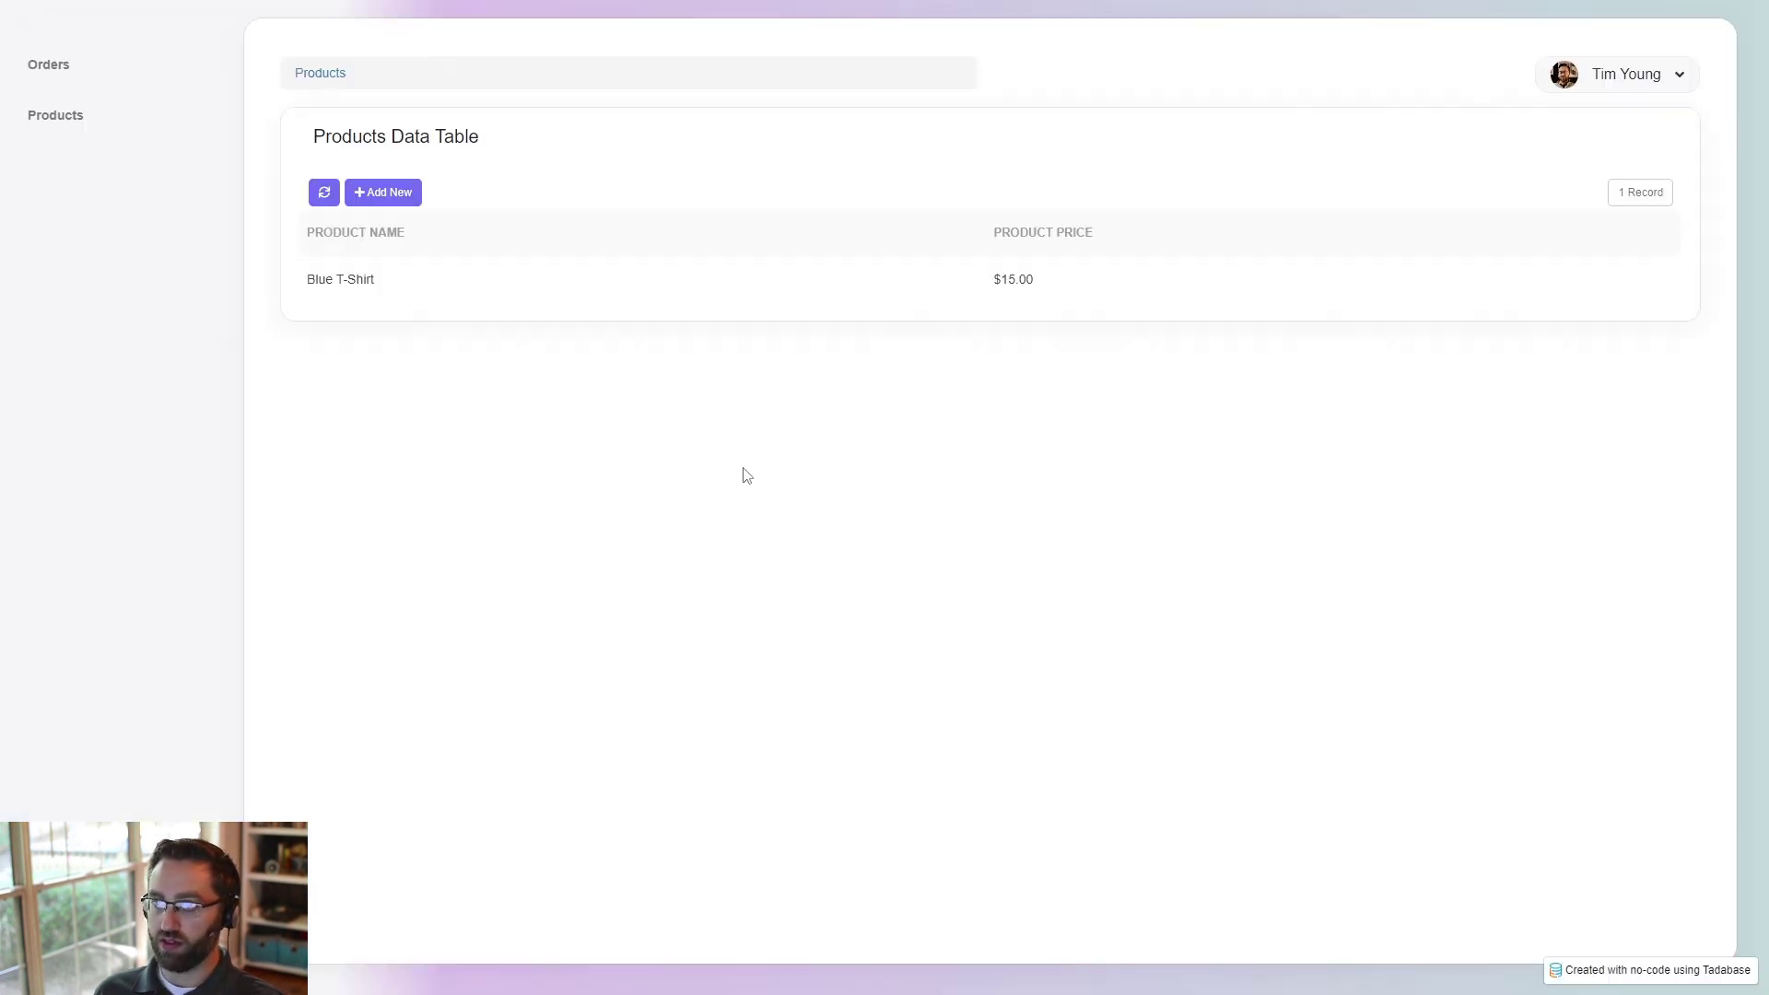
# - Switch to the live app, add a new record on the Orders page and check which products its line item form offers
pyautogui.click(51, 65)
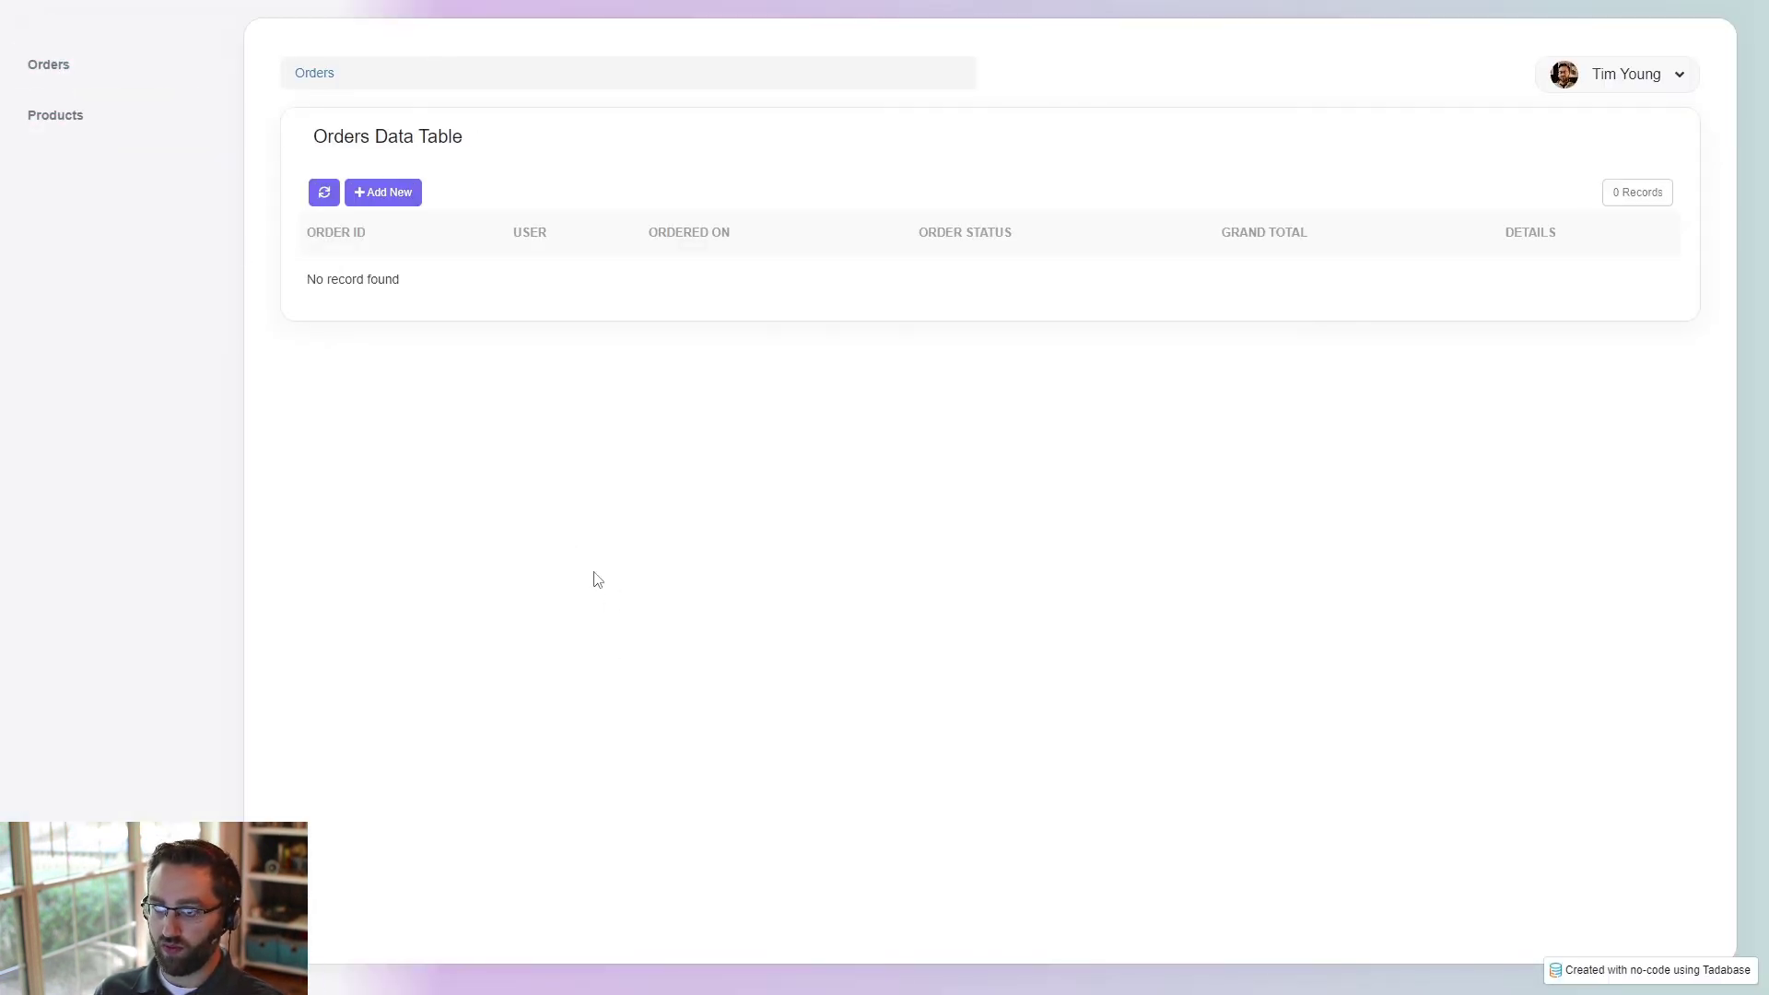
pyautogui.click(363, 191)
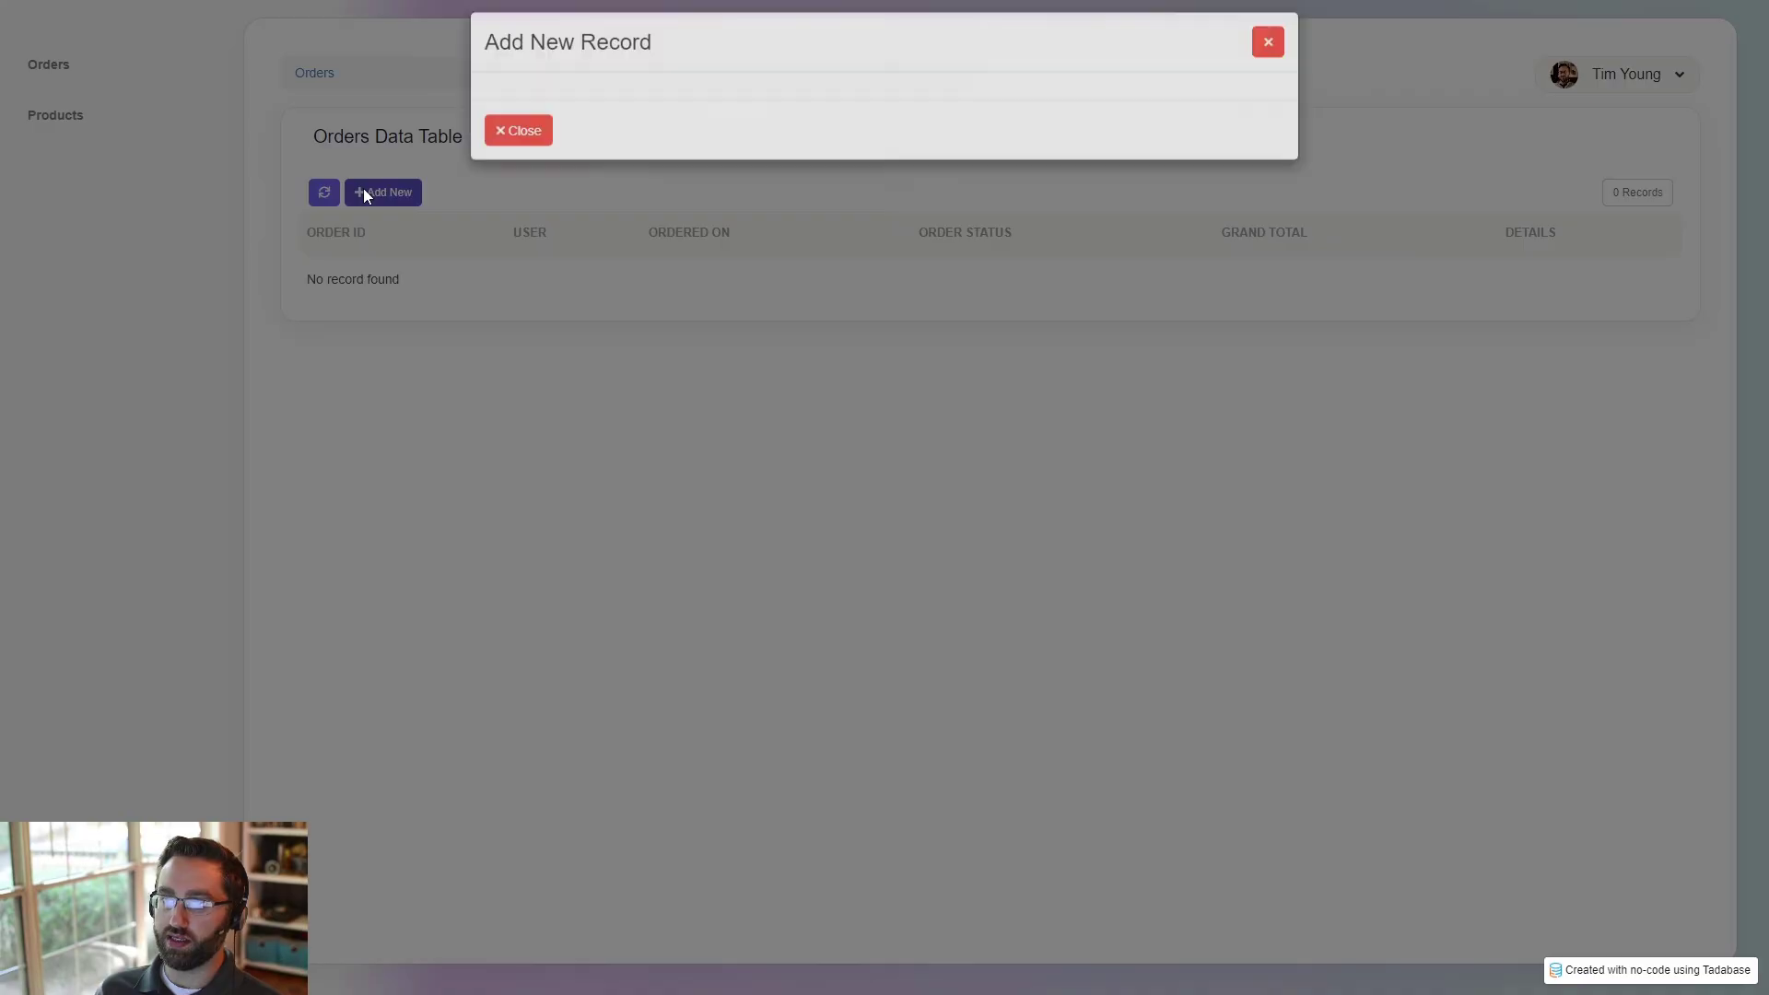
pyautogui.click(636, 166)
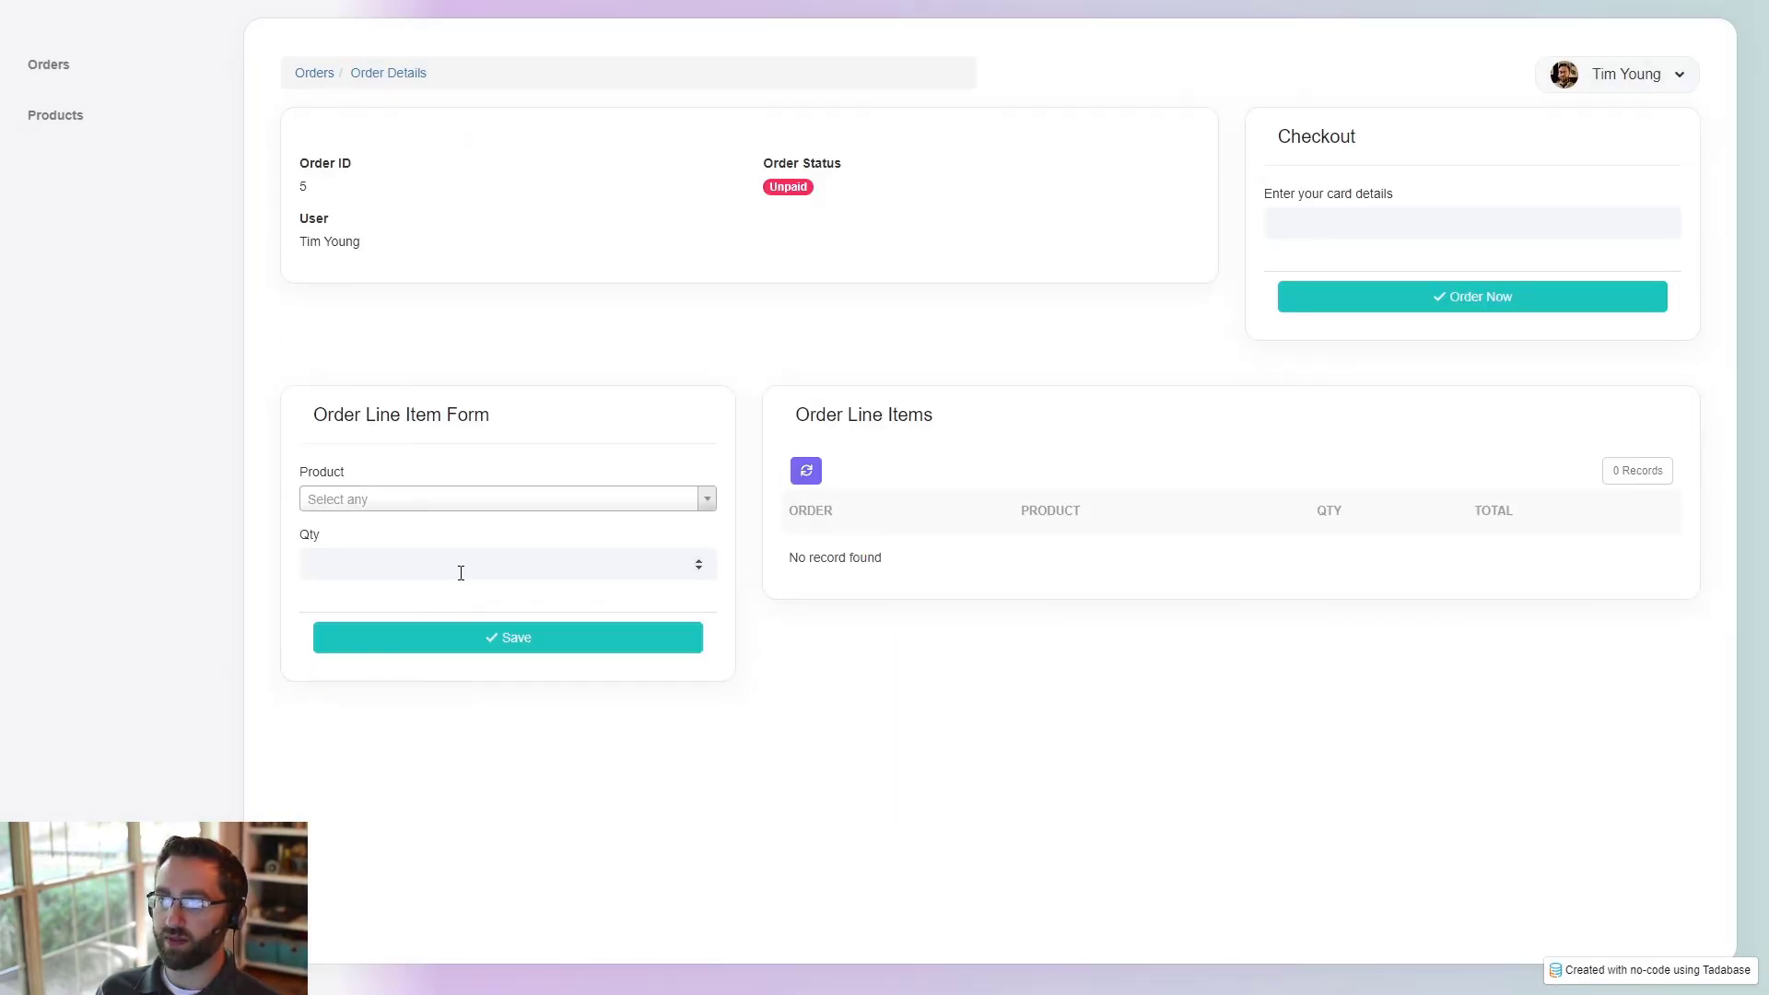
pyautogui.click(442, 502)
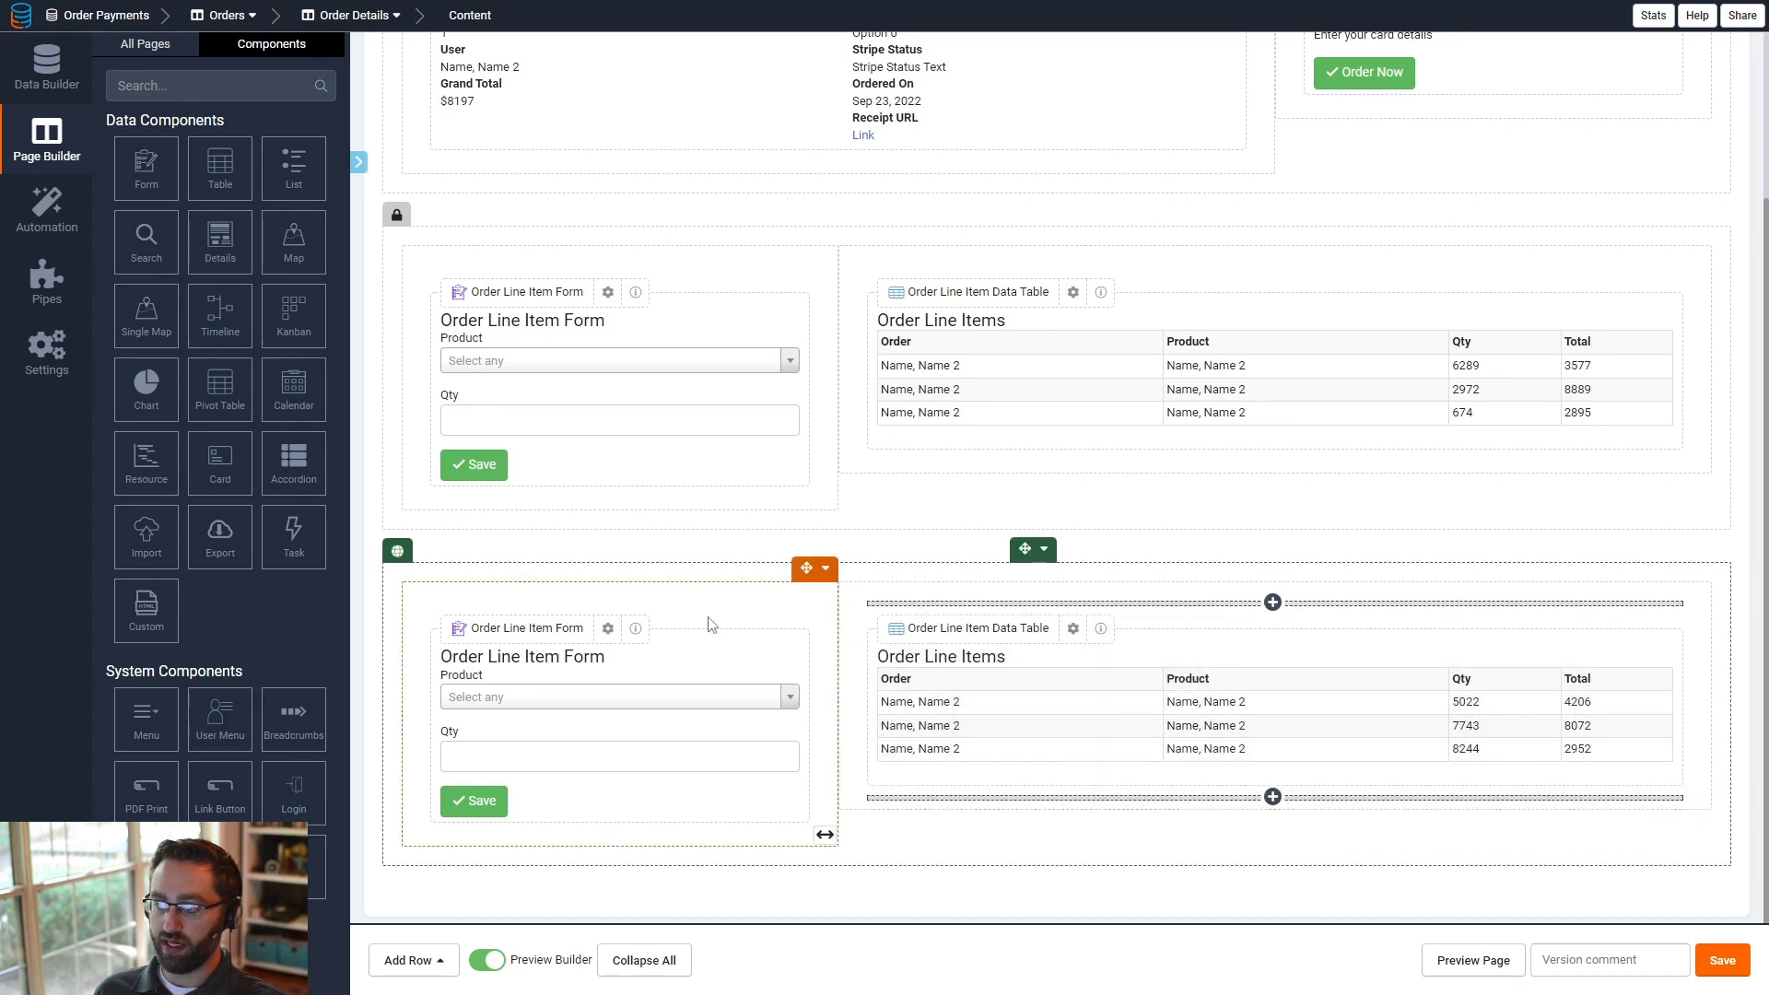
# - Back in the Page Builder, review the new row's role visibility setting and the filter rule on its form's Product field
pyautogui.click(1045, 549)
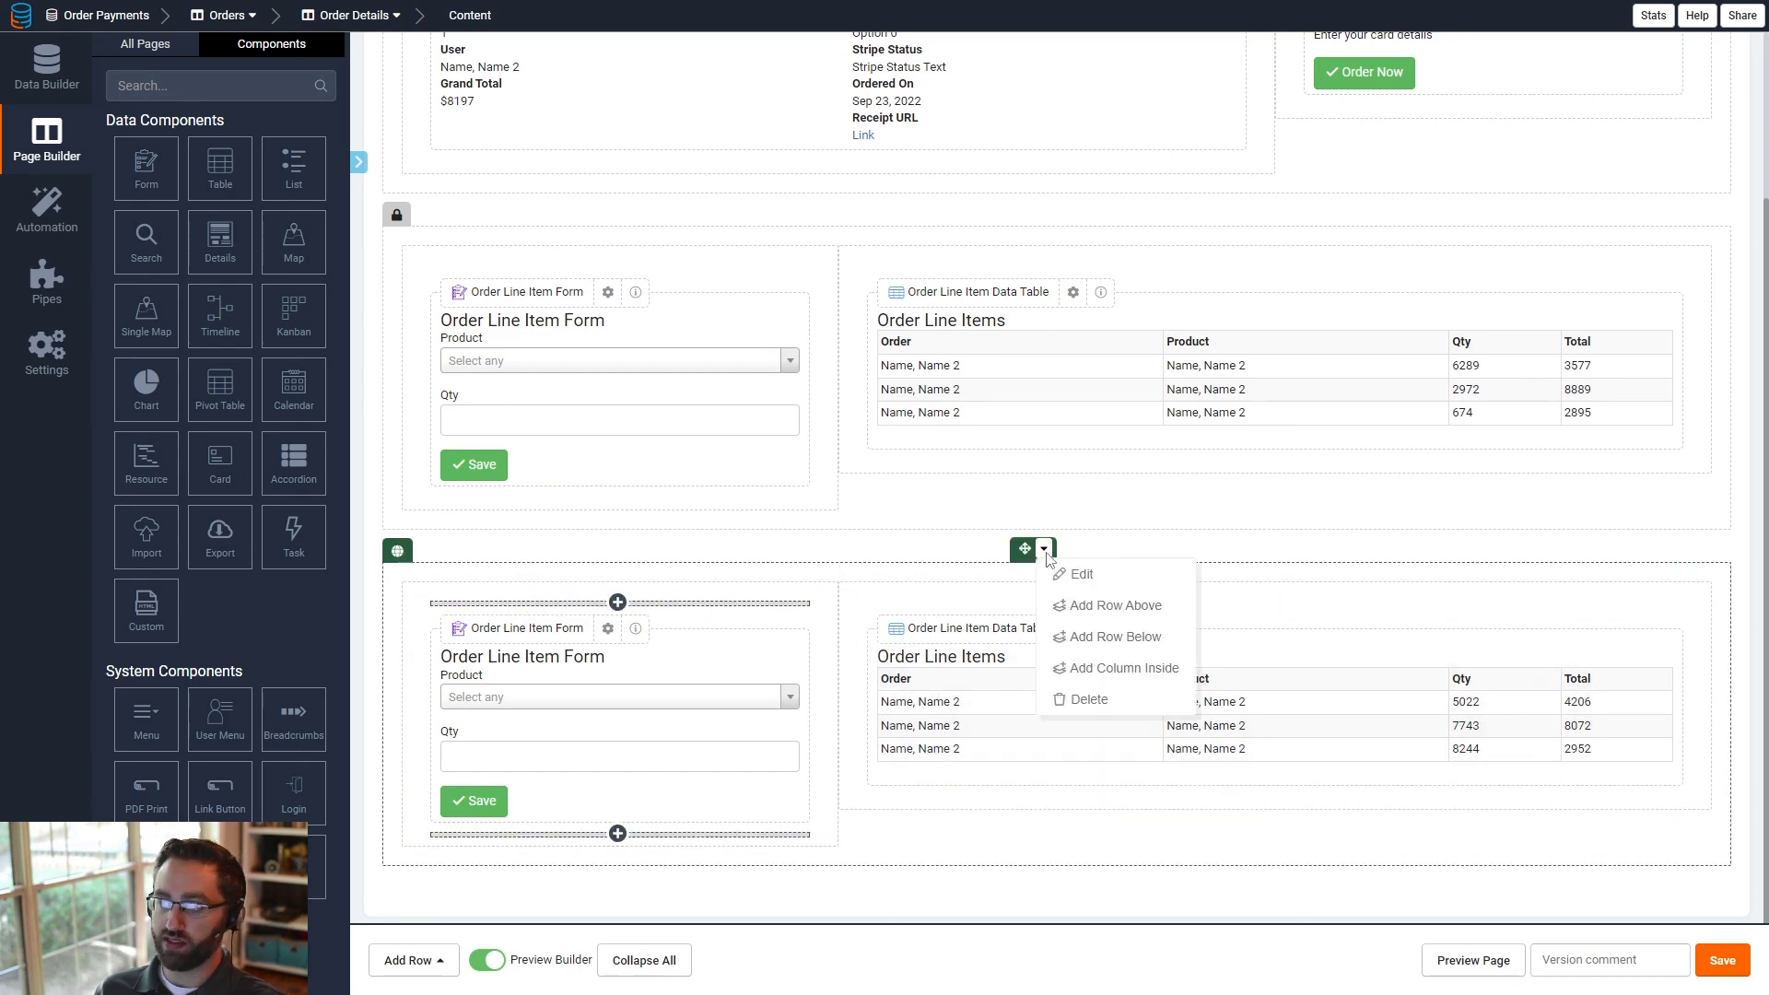
pyautogui.click(1134, 583)
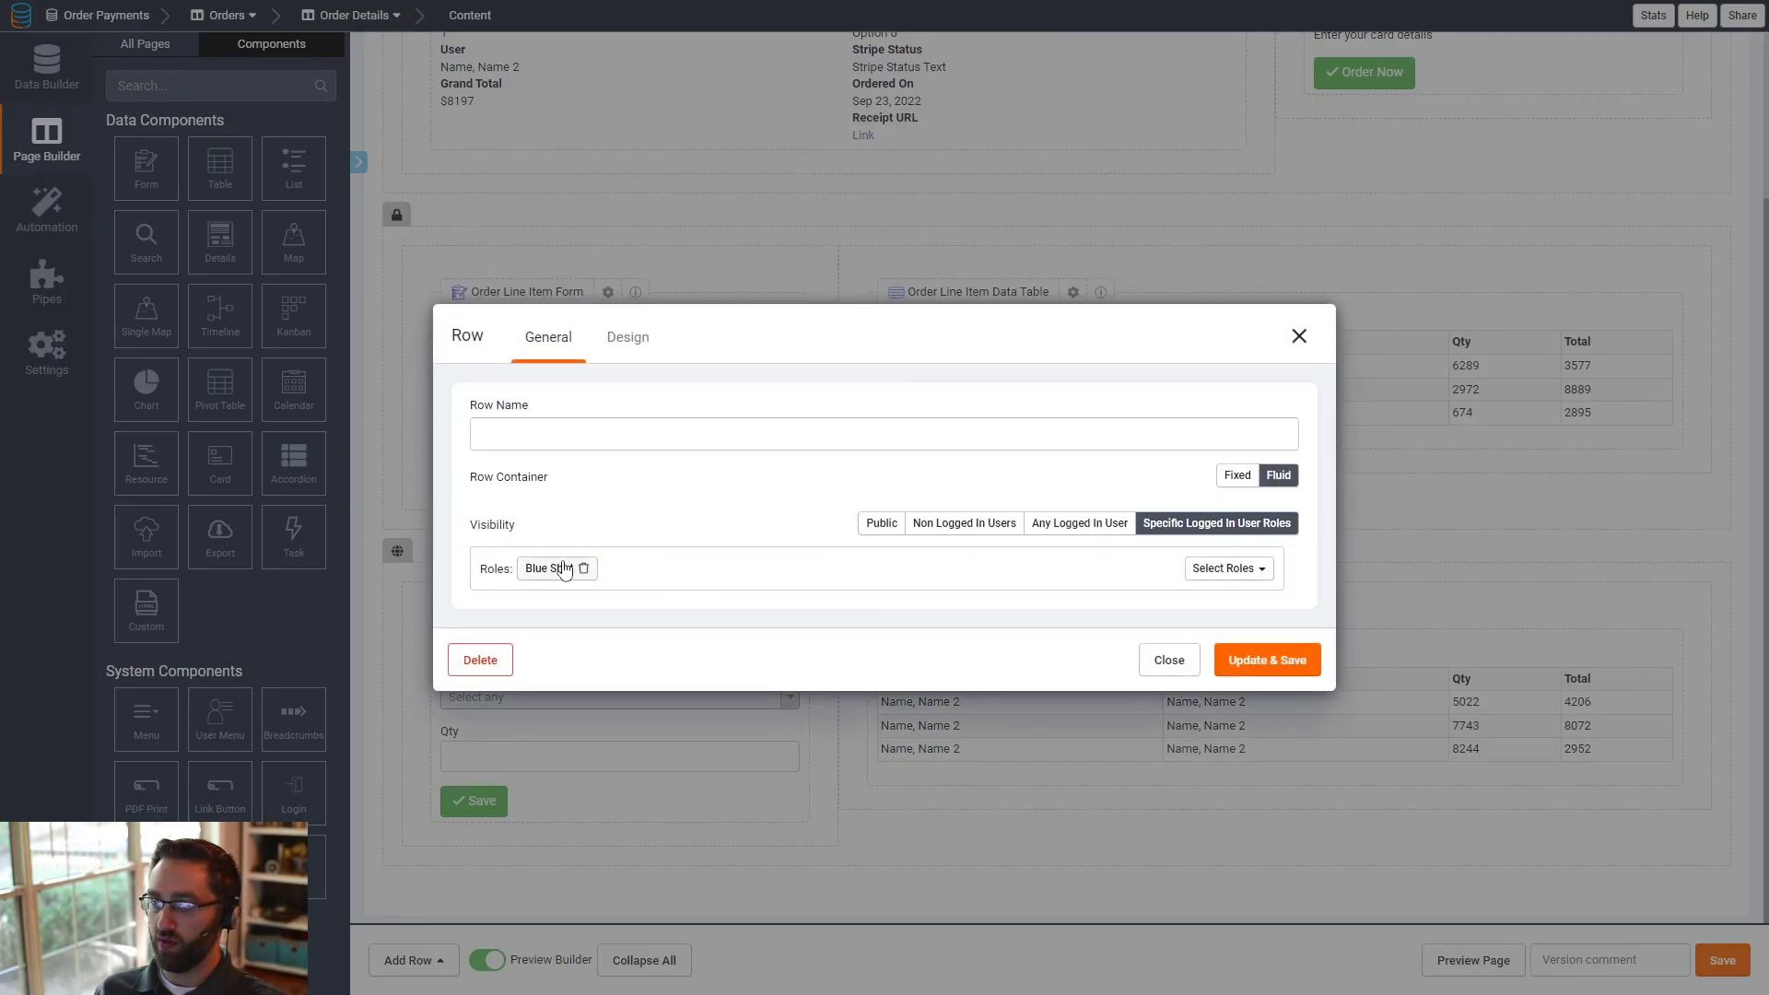
pyautogui.click(1165, 660)
pyautogui.click(514, 699)
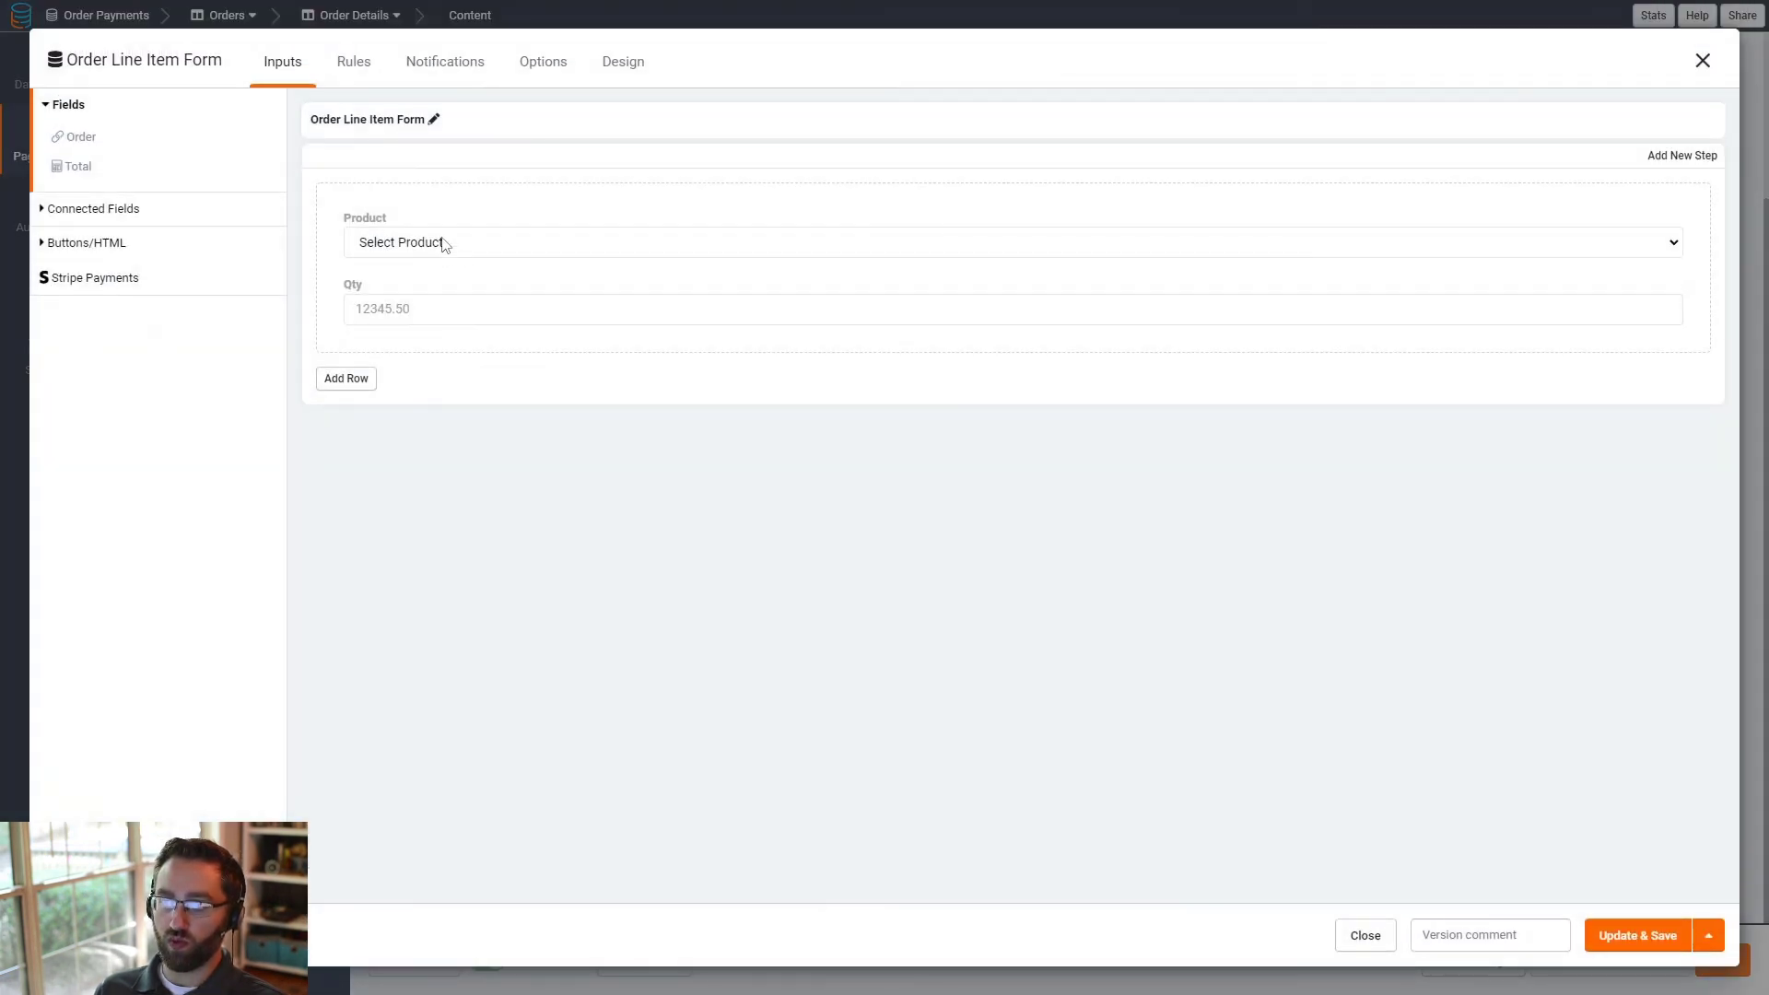
pyautogui.click(408, 244)
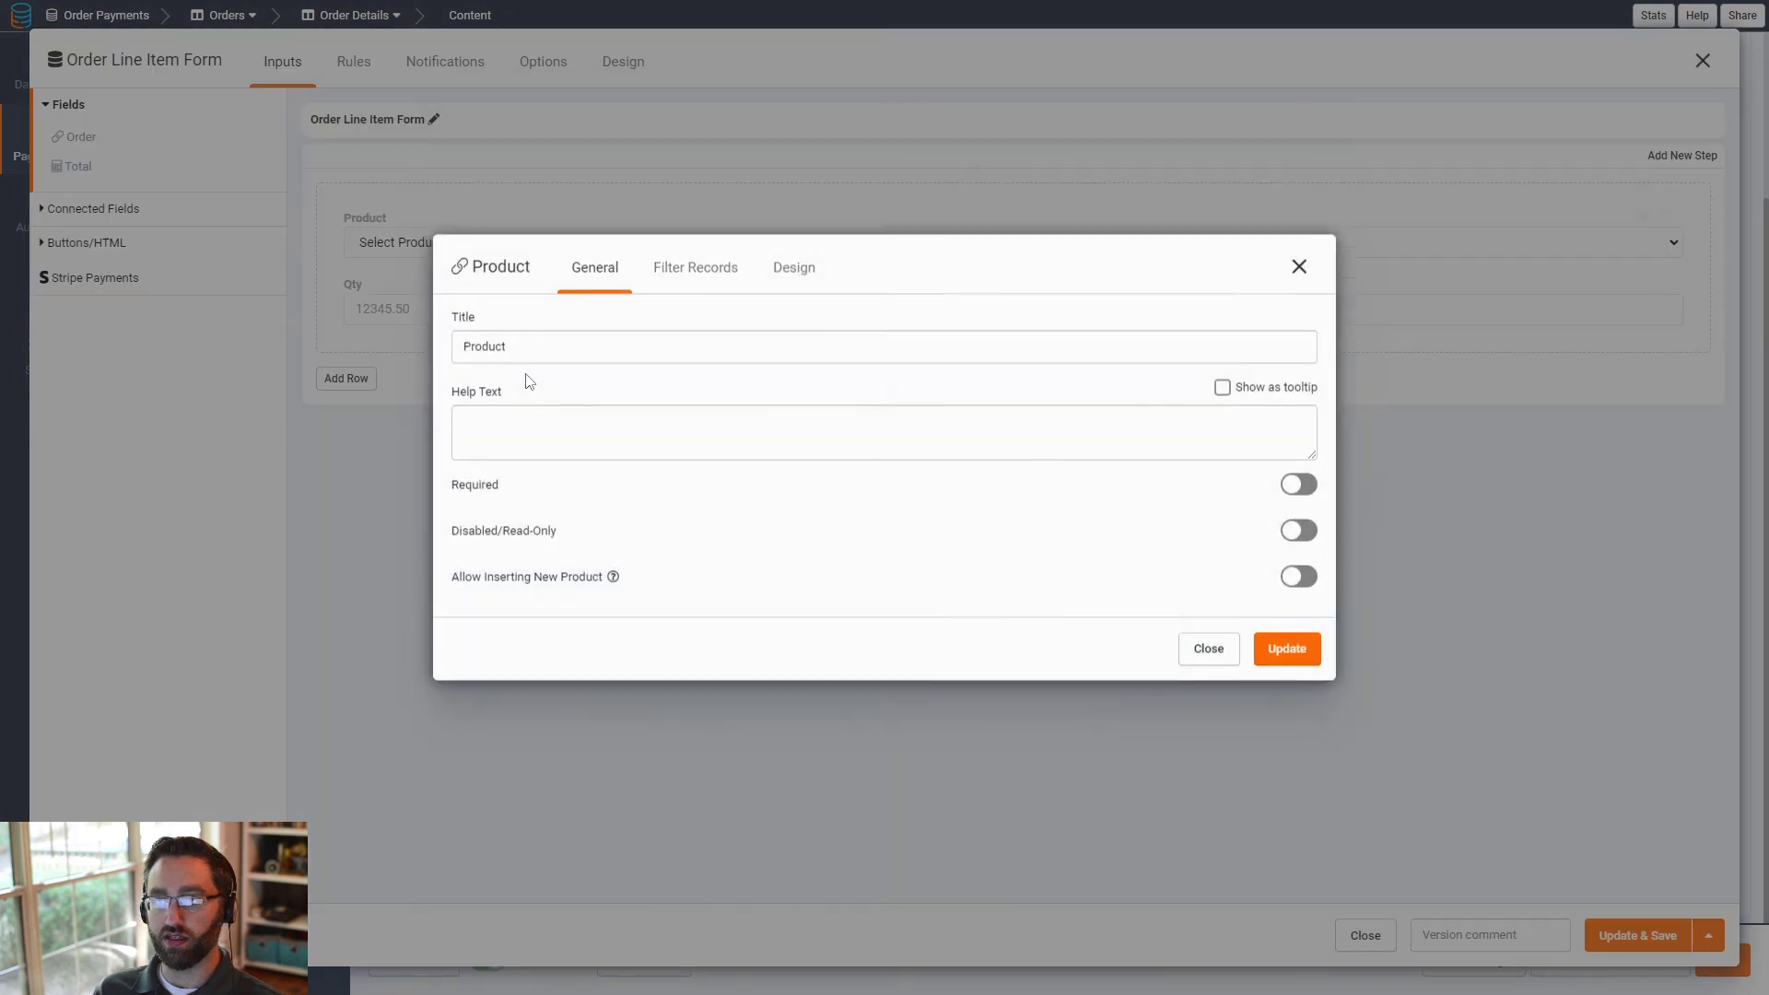
pyautogui.click(686, 312)
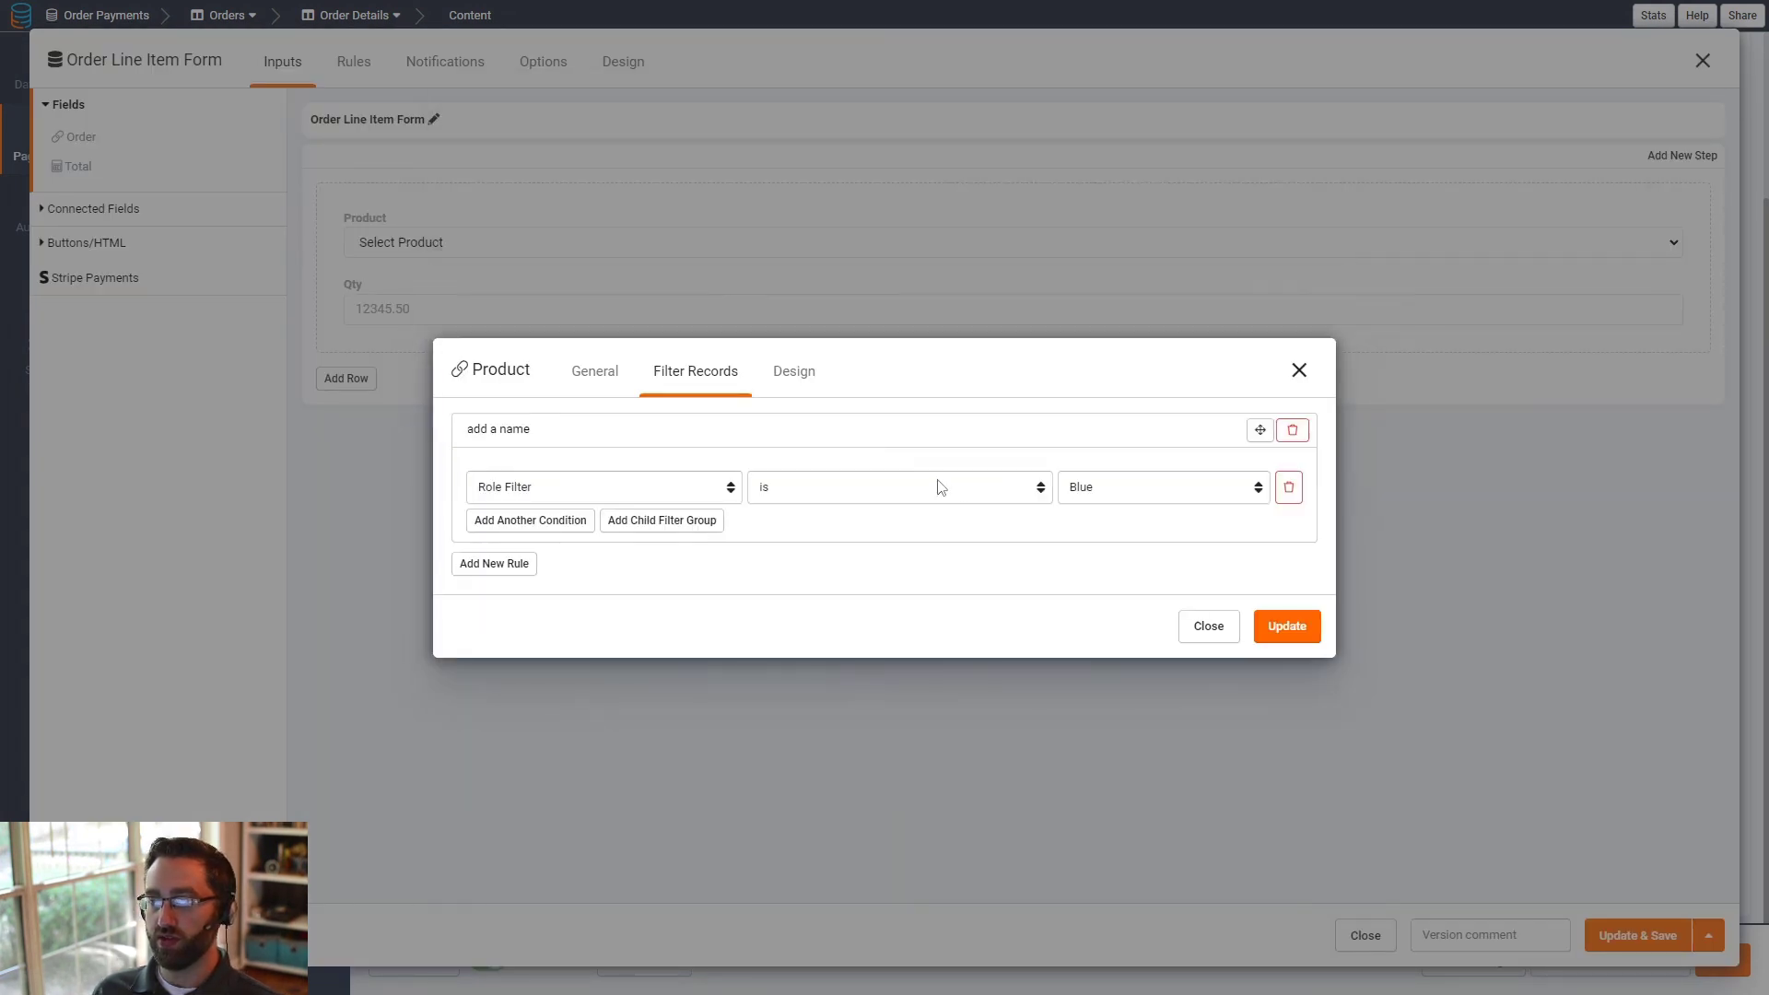
pyautogui.click(1299, 369)
pyautogui.click(1703, 61)
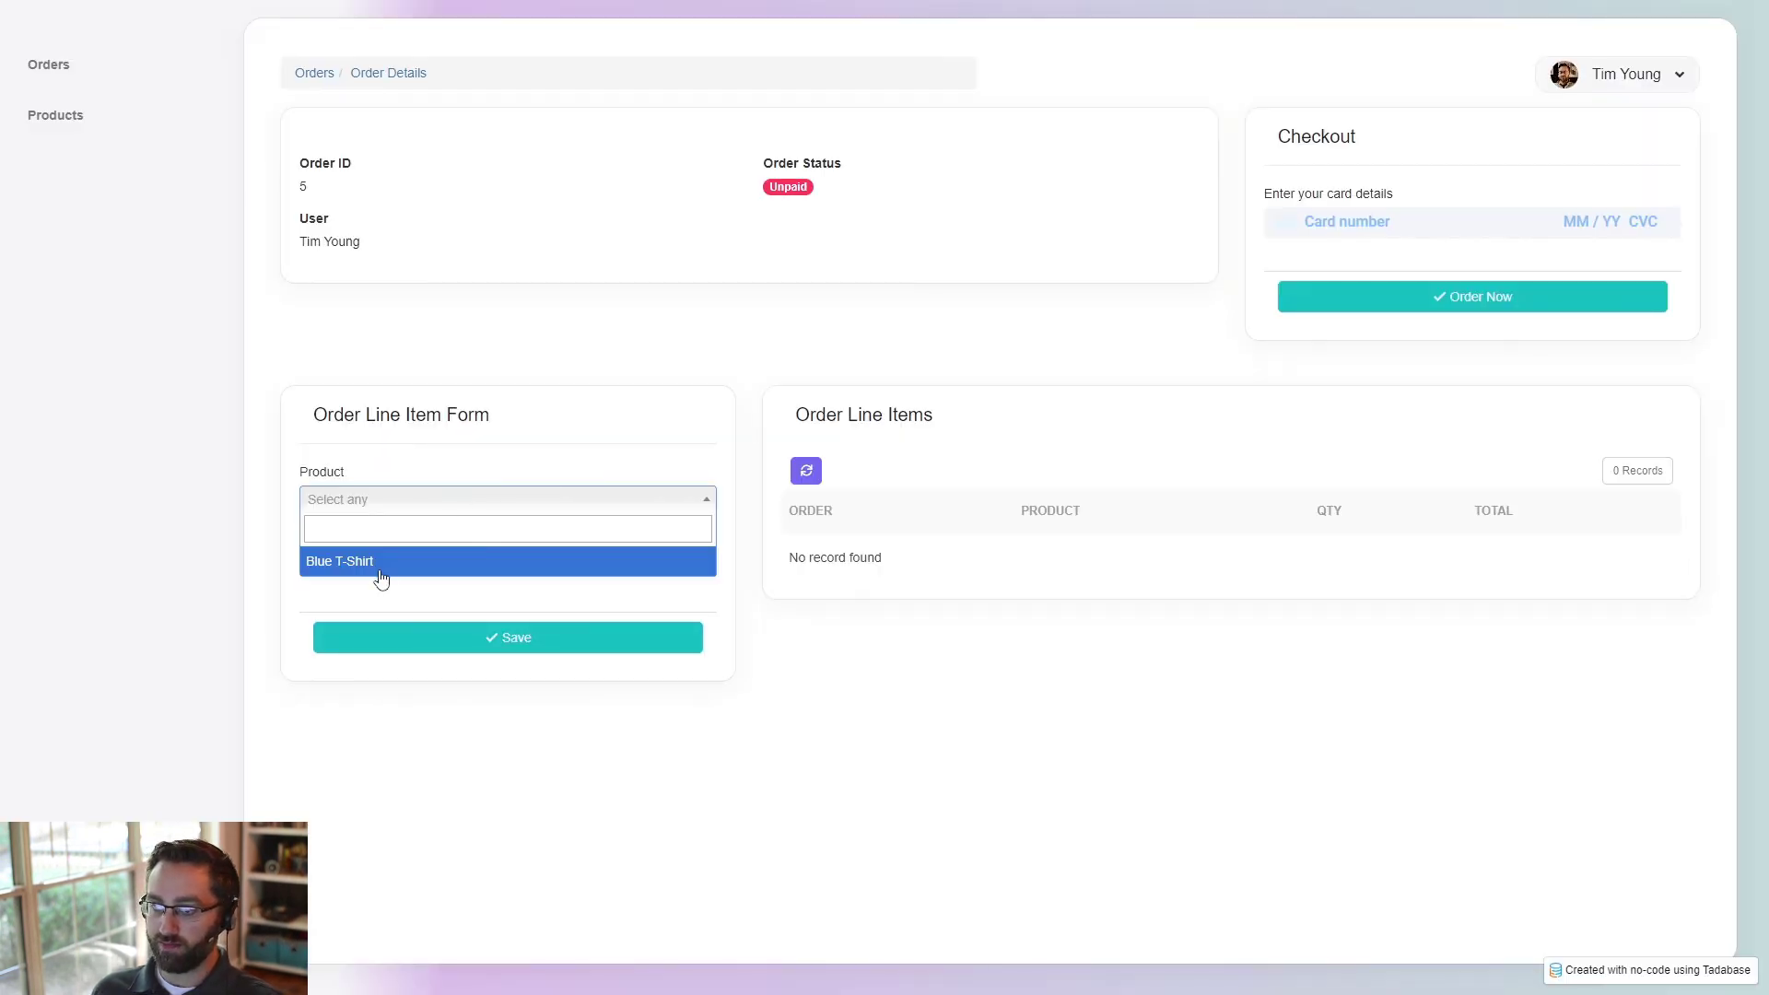
# - On the live Order Details page, save two Blue T-Shirt line items, one with quantity 1 and one without a quantity
pyautogui.click(378, 571)
pyautogui.click(399, 638)
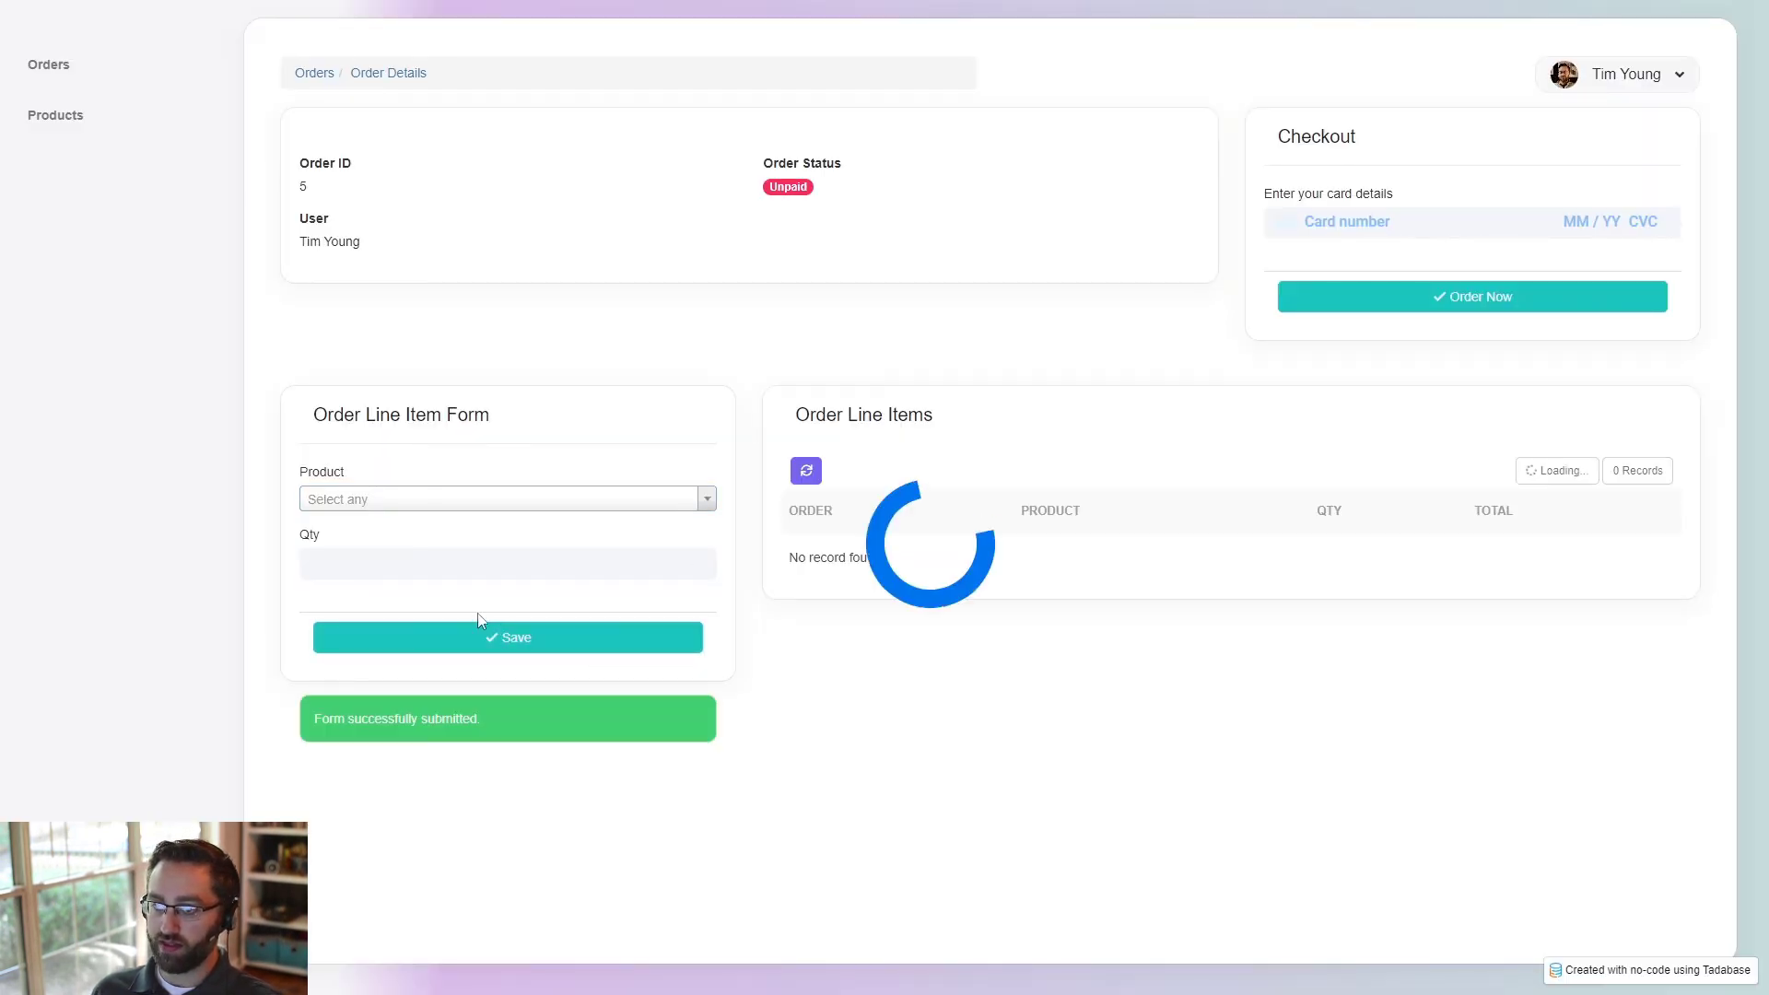
pyautogui.click(367, 498)
pyautogui.click(360, 557)
pyautogui.click(369, 635)
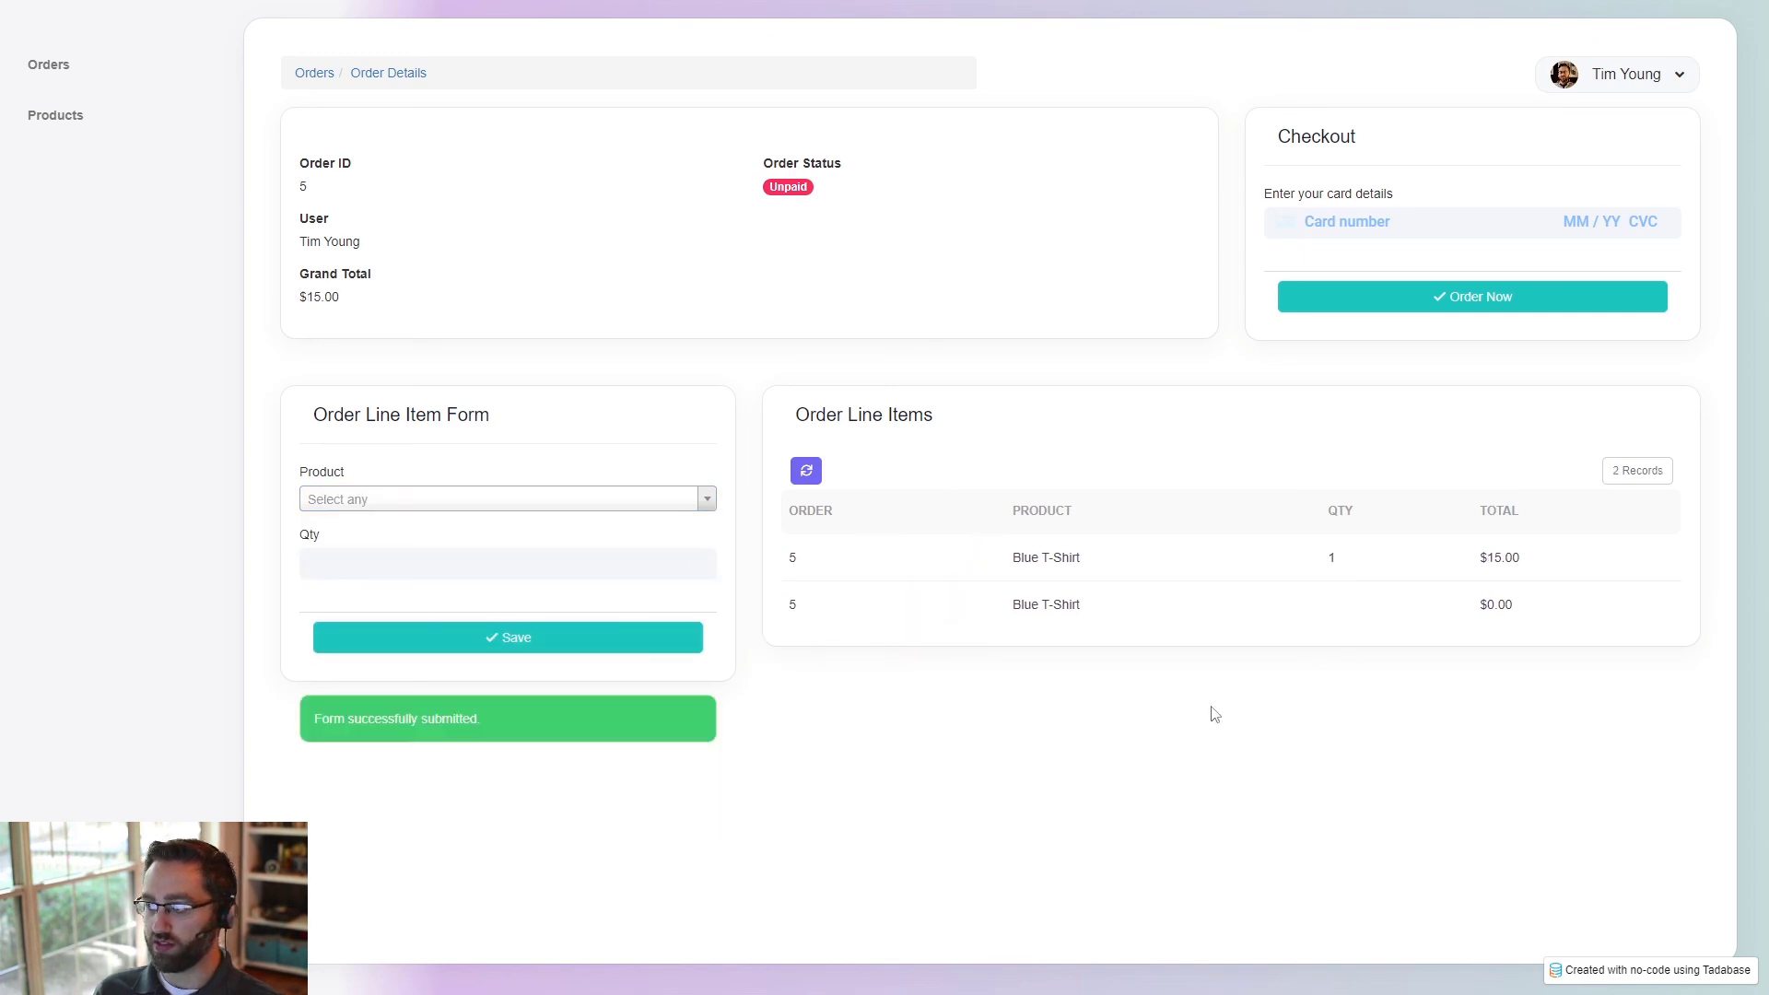